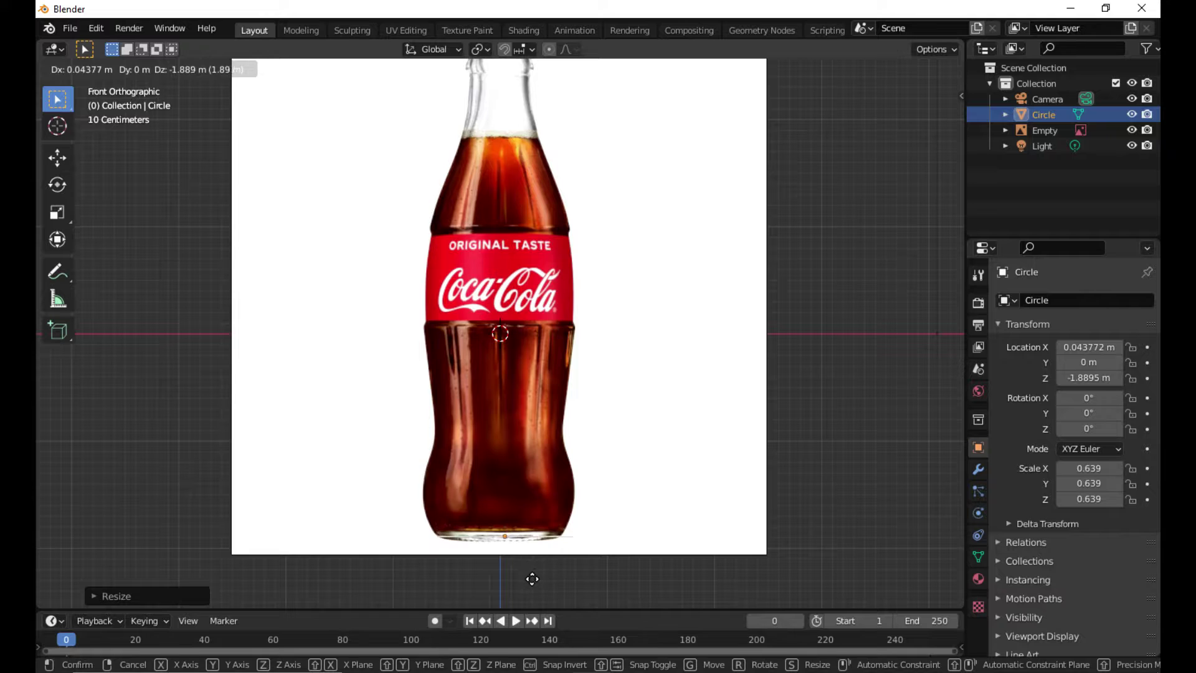
# Step: Move the circle to the bottle's base and scale it to about 0.58 to match the base width
pyautogui.click(531, 578)
pyautogui.scroll(3, 533, 529)
pyautogui.scroll(-4, 513, 502)
pyautogui.scroll(7, 513, 471)
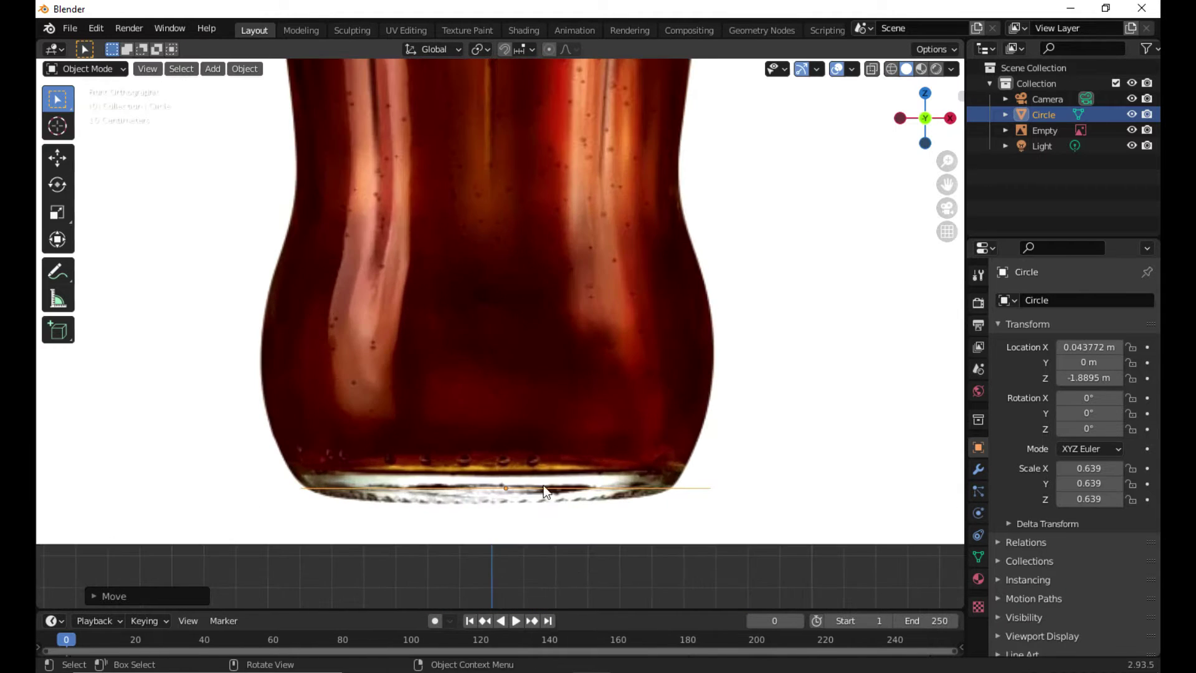
pyautogui.press('g')
pyautogui.click(519, 489)
pyautogui.press('s')
pyautogui.click(517, 489)
pyautogui.press('Tab')
pyautogui.press('e')
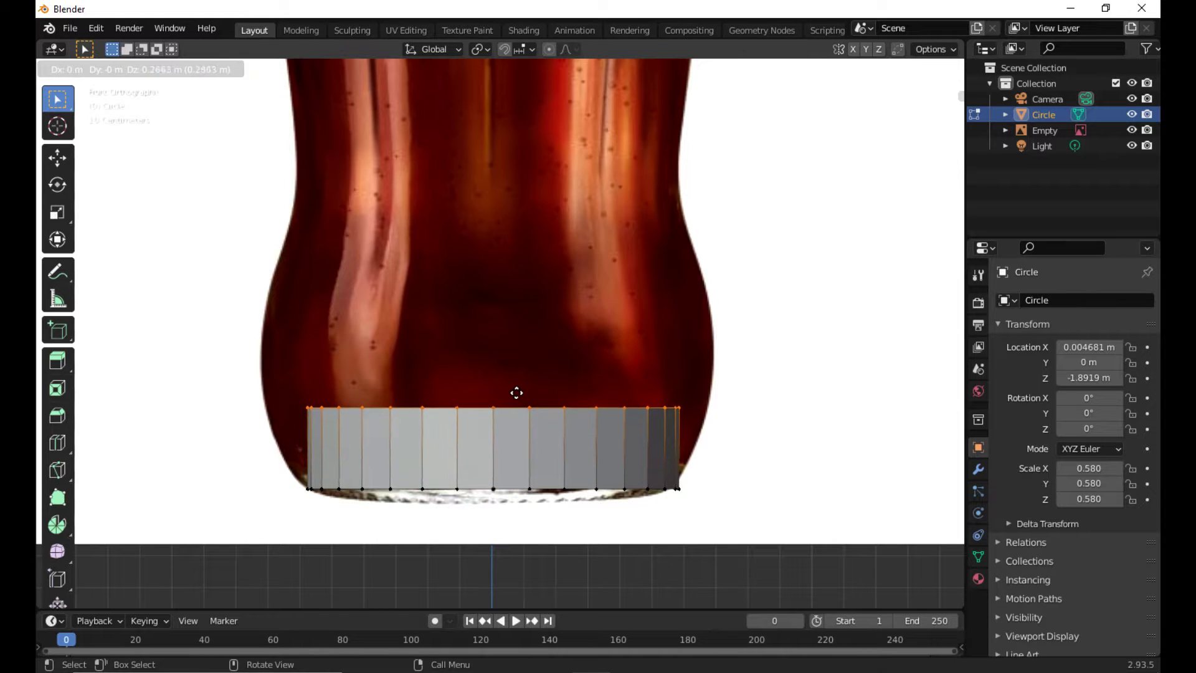
pyautogui.press('Escape')
pyautogui.press('Tab')
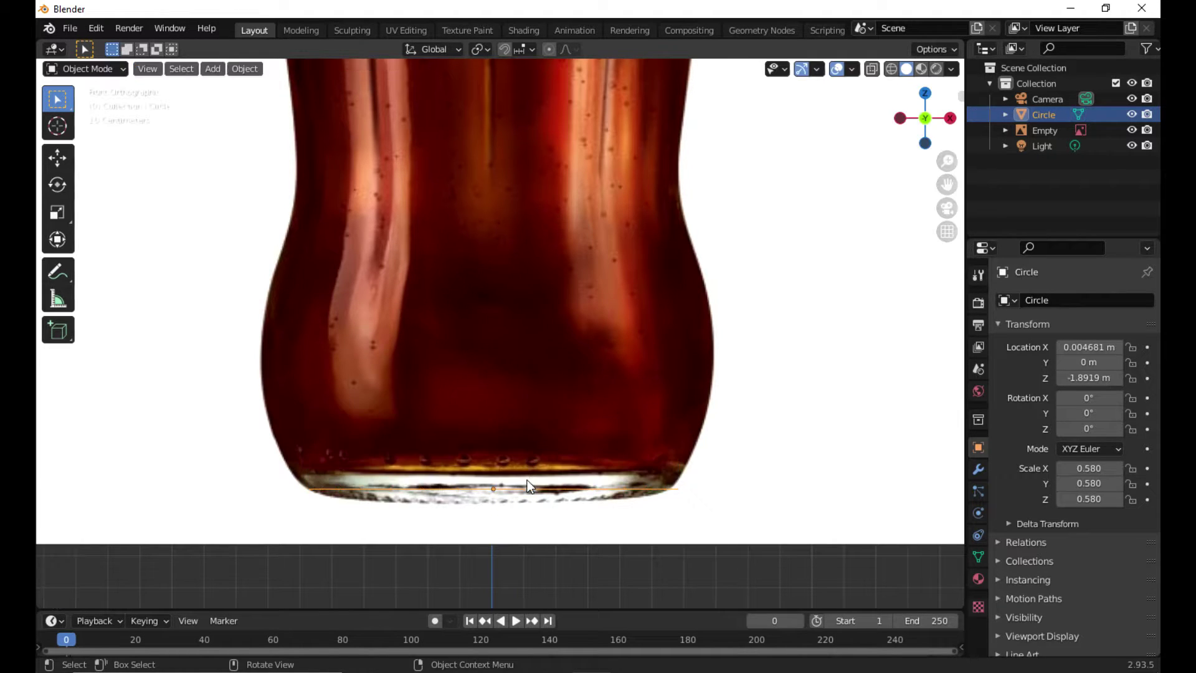
# Step: Move the circle up to the widest part of the bottle's lower bulge and scale it to about 0.711 to fit the outline
pyautogui.press('g')
pyautogui.click(519, 365)
pyautogui.press('s')
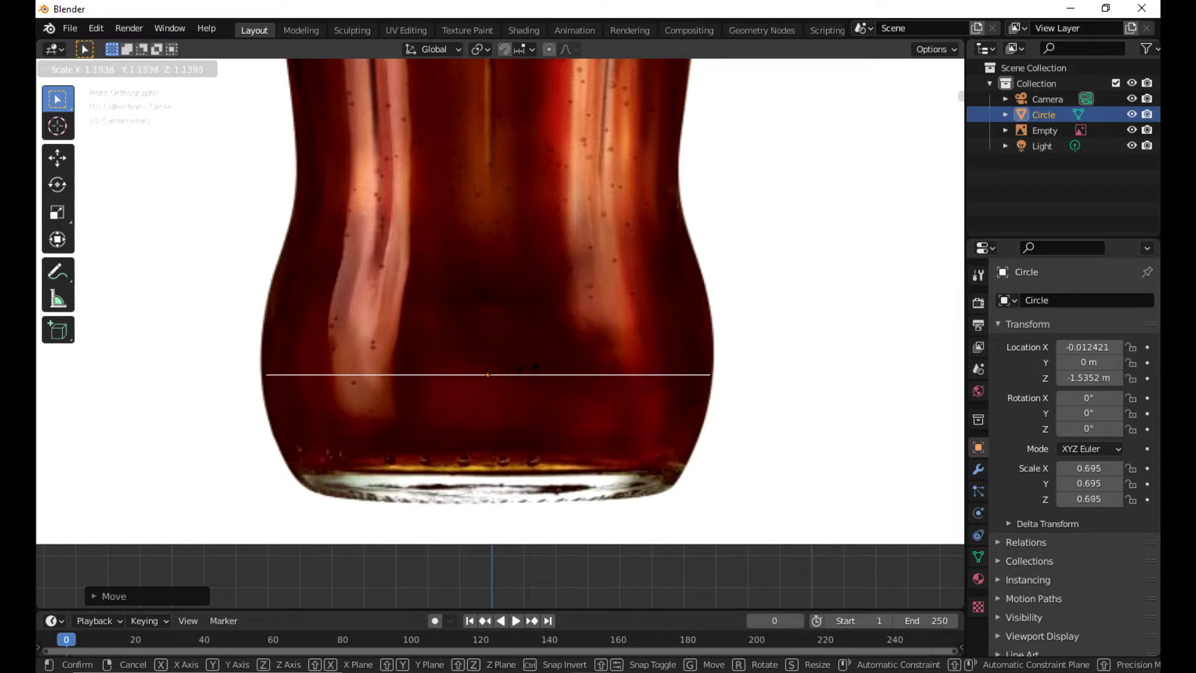
pyautogui.click(526, 372)
pyautogui.press('s')
pyautogui.click(540, 375)
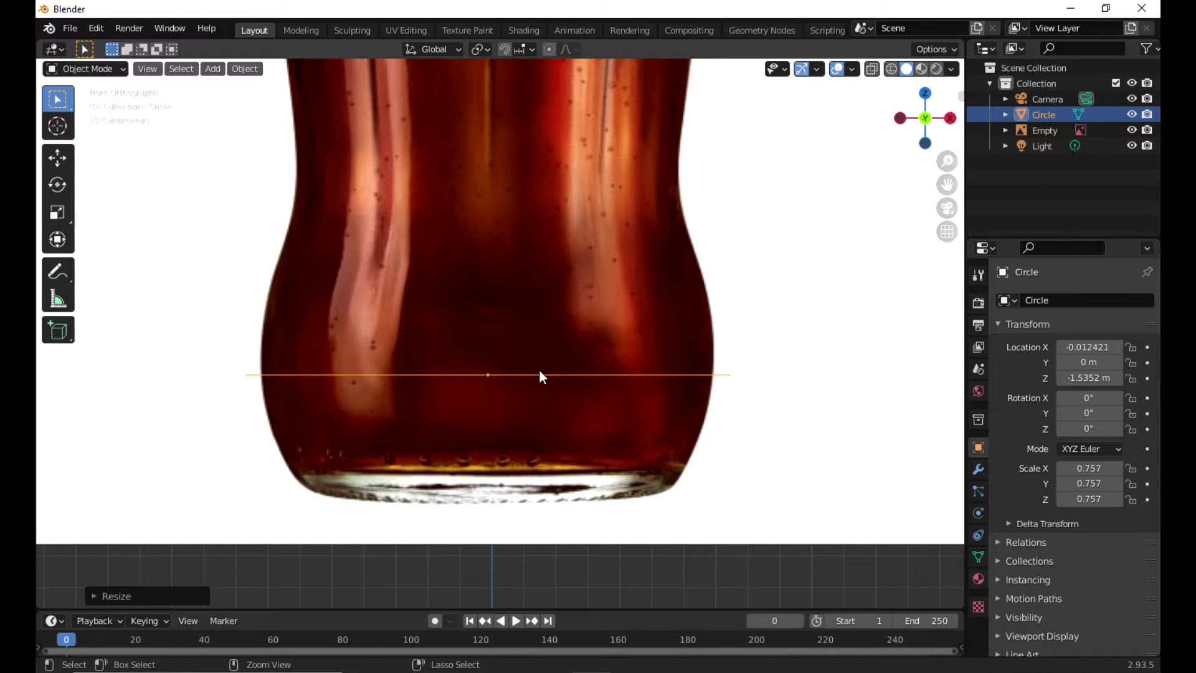
pyautogui.press('s')
pyautogui.click(553, 377)
# Step: Extrude the circle's vertices down about 0.3 m and scale the new ring inward to match the bottle's lower outline
pyautogui.press('Tab')
pyautogui.press('e')
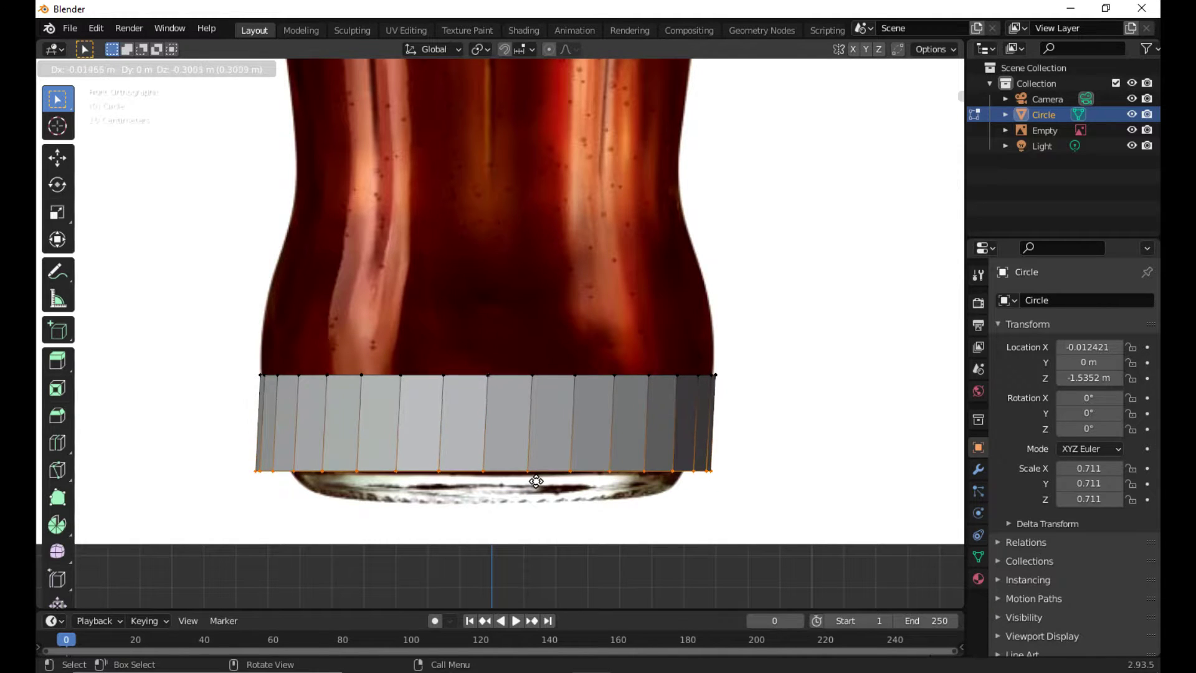
pyautogui.click(535, 481)
pyautogui.press('s')
pyautogui.click(529, 481)
# Step: Extrude the lower ring down to the bottle's bottom edge and scale it to about 0.82 to taper the base
pyautogui.press('e')
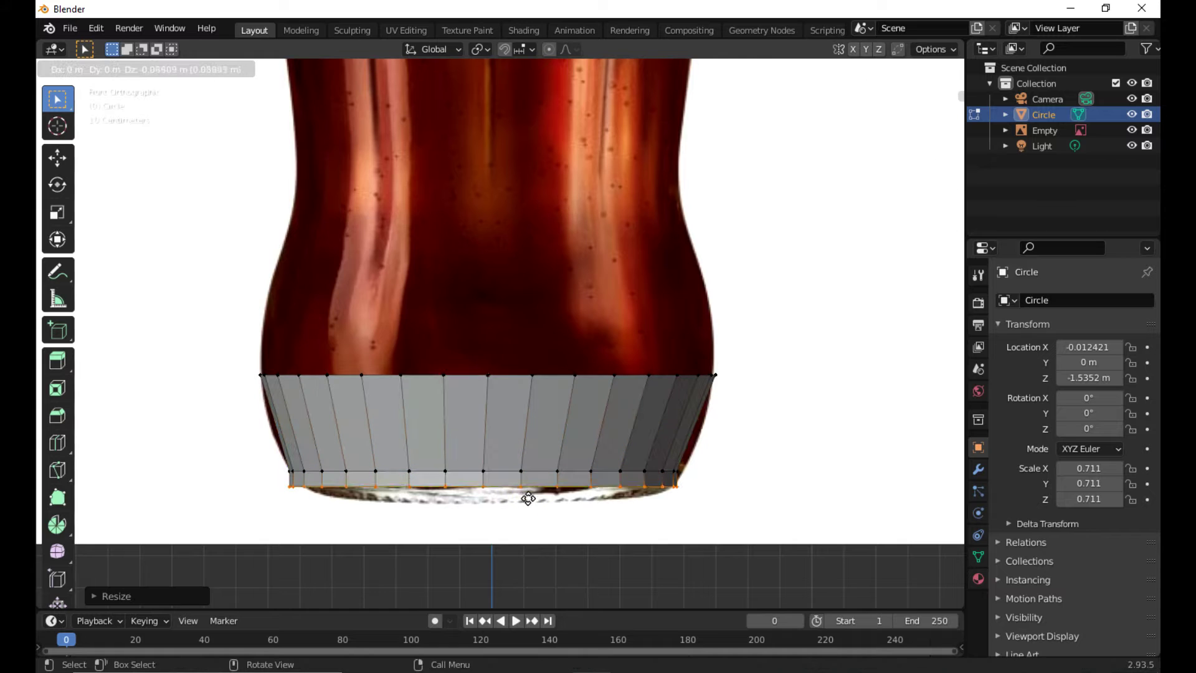
pyautogui.click(528, 509)
pyautogui.press('e')
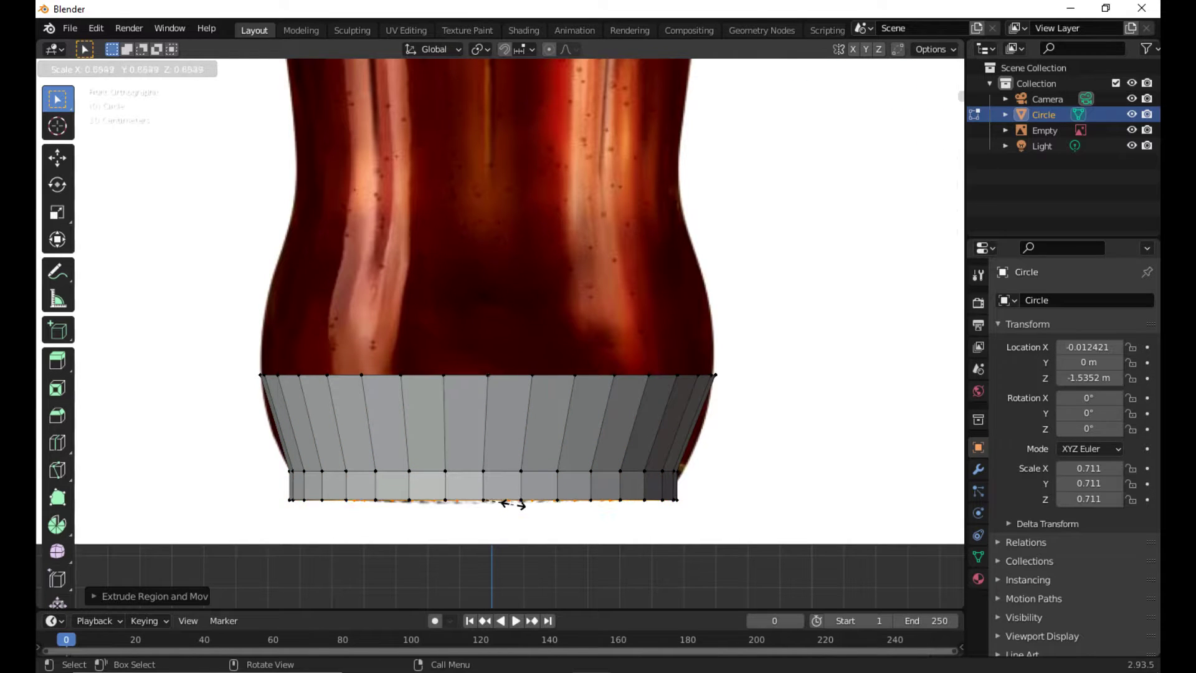
pyautogui.press('s')
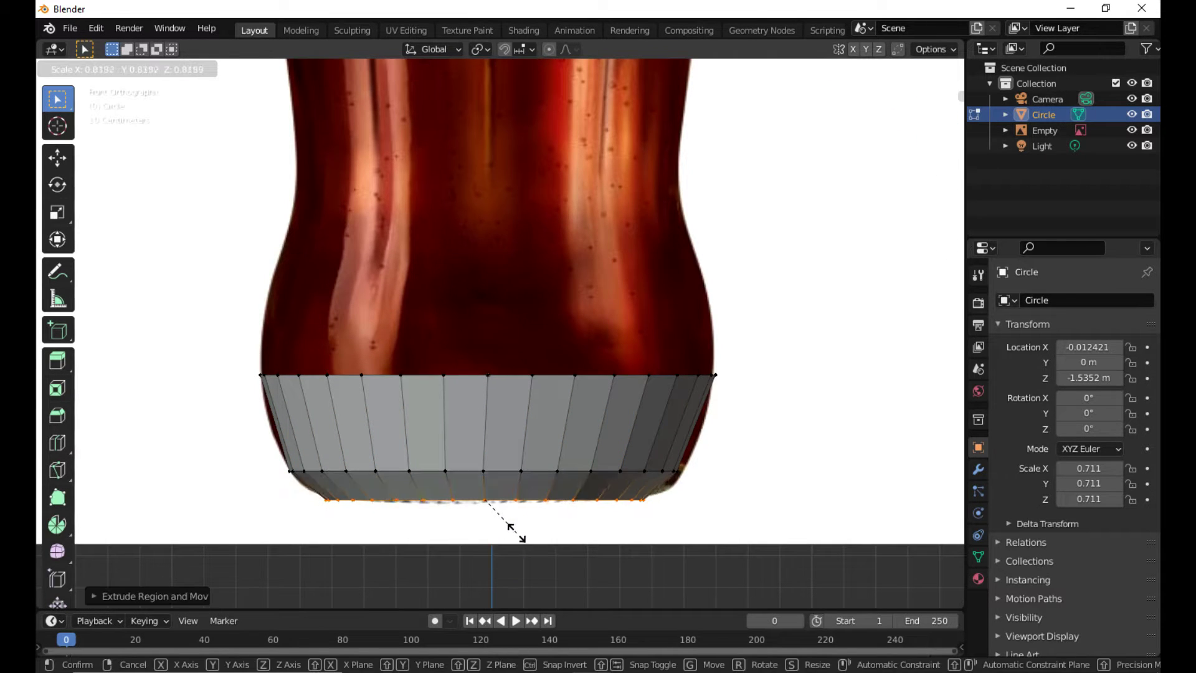
pyautogui.click(517, 532)
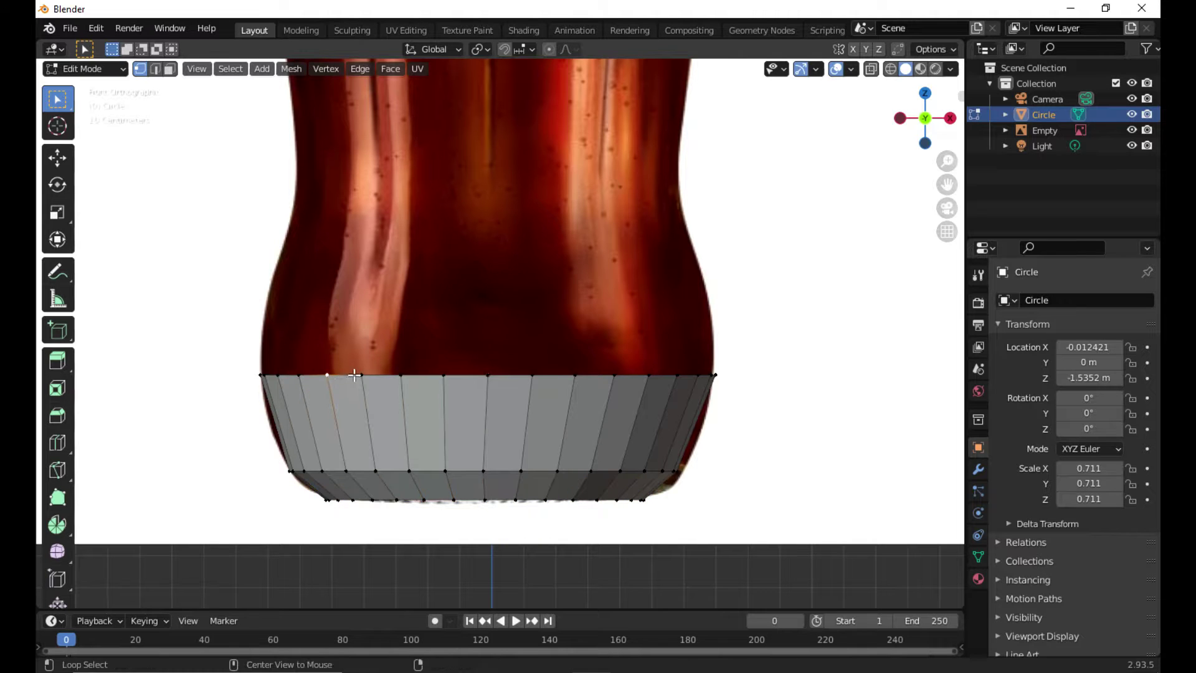
# Step: Extrude the upper ring about 0.36 m up and then a shorter section above it, narrowing both toward the bottle's waist
pyautogui.press('e')
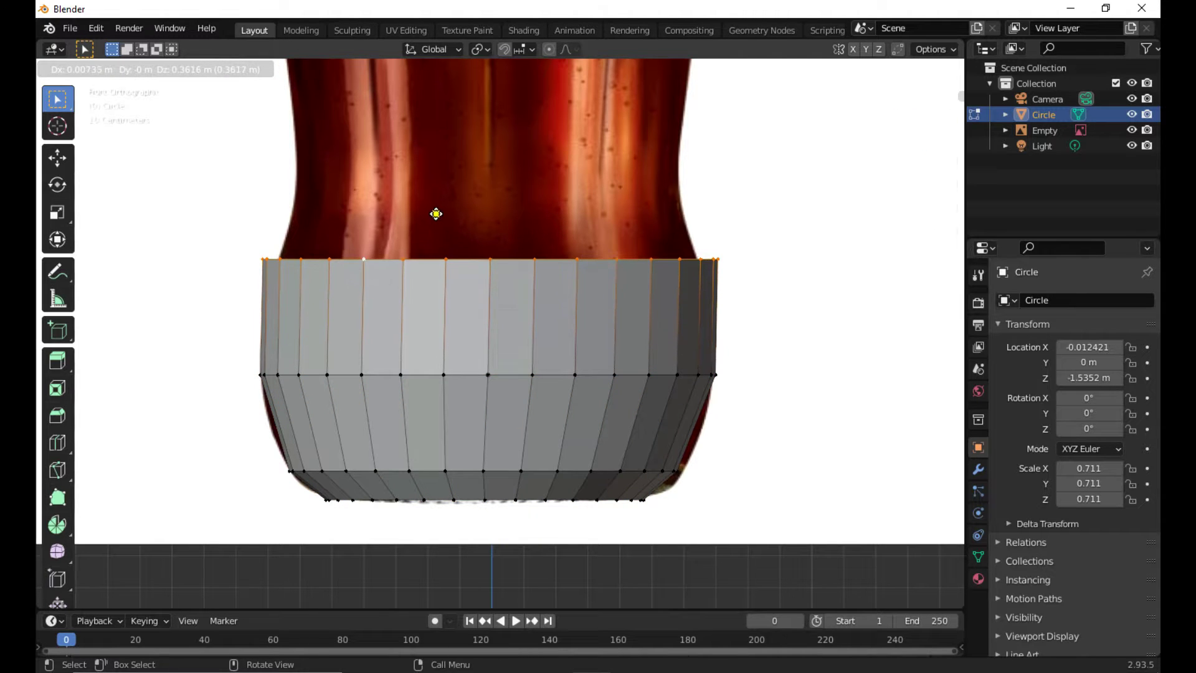
pyautogui.click(436, 210)
pyautogui.press('s')
pyautogui.click(441, 249)
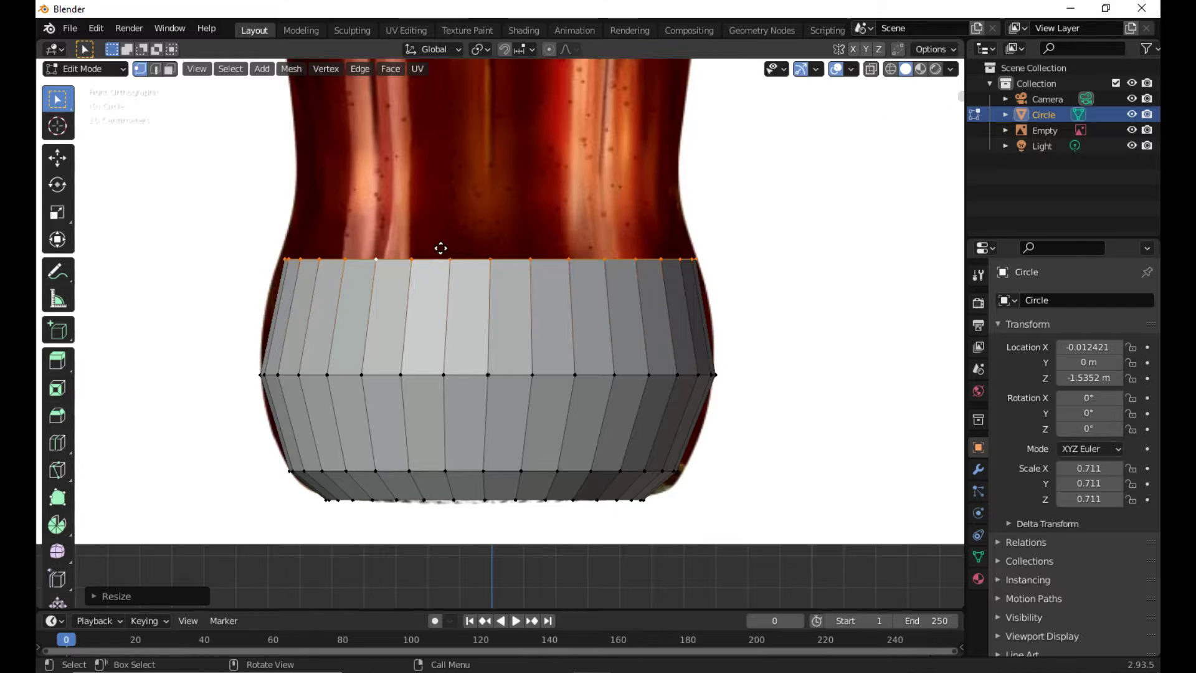
pyautogui.press('e')
pyautogui.click(441, 205)
pyautogui.press('s')
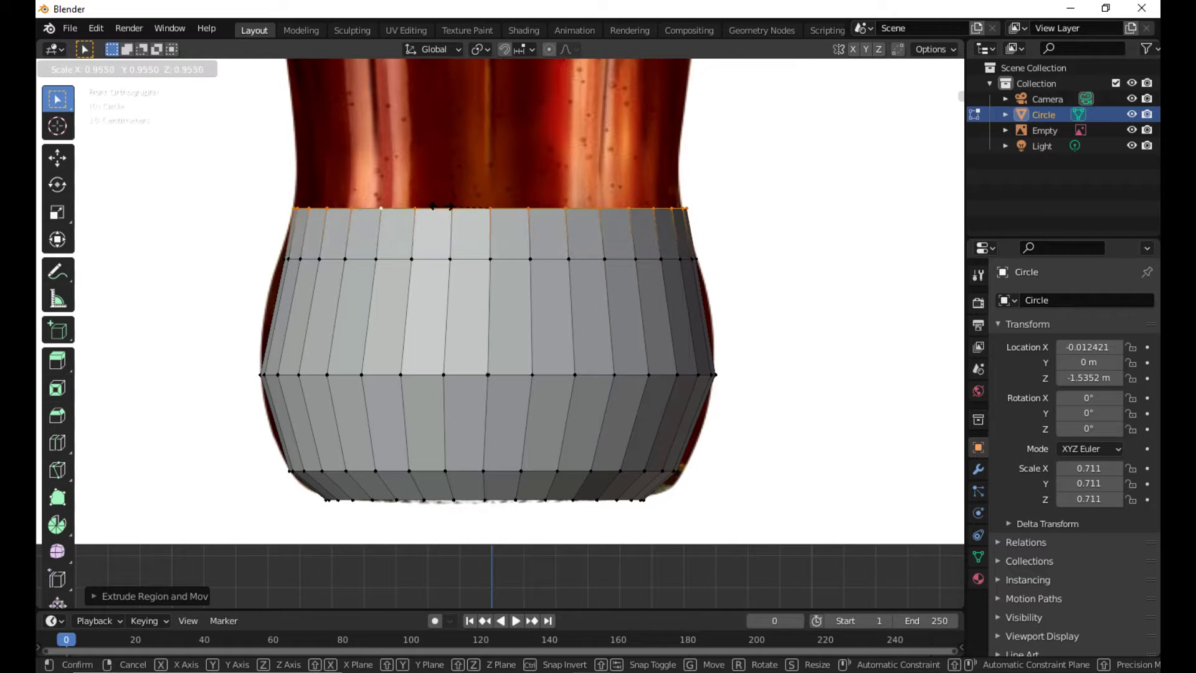
pyautogui.click(444, 206)
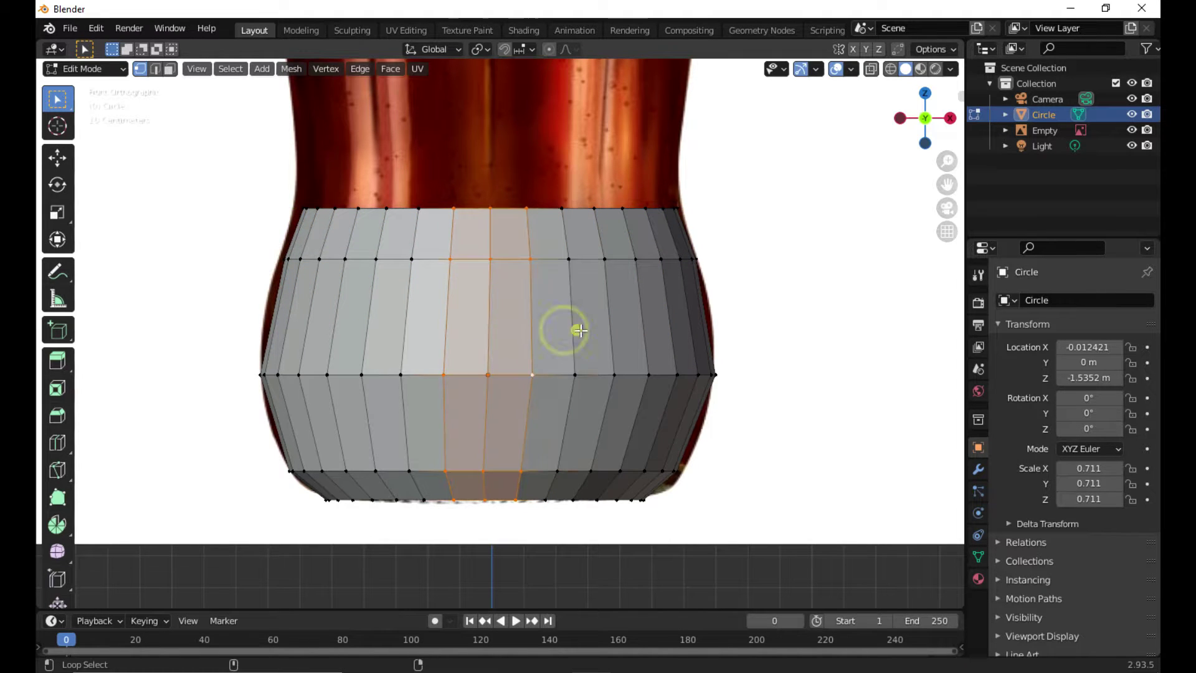
# Step: Select the mesh's top edge loop, extrude it up along the waist and scale it to about 1.017 to fit the outline
pyautogui.moveTo(480, 355)
pyautogui.mouseDown(button='middle')
pyautogui.moveTo(641, 419)
pyautogui.moveTo(702, 424)
pyautogui.moveTo(488, 374)
pyautogui.mouseUp(button='middle')
pyautogui.press('KP_1')
pyautogui.scroll(2, 445, 198)
pyautogui.keyDown('alt'); pyautogui.click(545, 157); pyautogui.keyUp('alt')
pyautogui.scroll(-3, 546, 157)
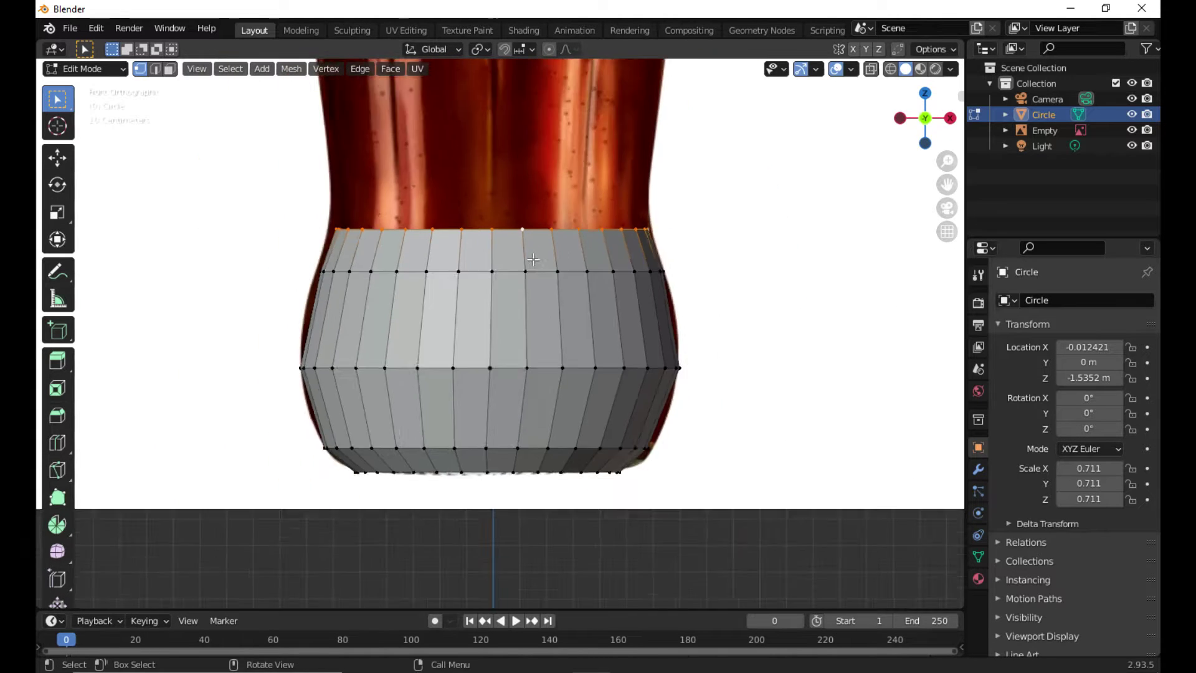
pyautogui.keyDown('shift'); pyautogui.moveTo(494, 213); pyautogui.dragTo(492, 352, button='middle'); pyautogui.keyUp('shift')
pyautogui.scroll(1, 440, 421)
pyautogui.press('e')
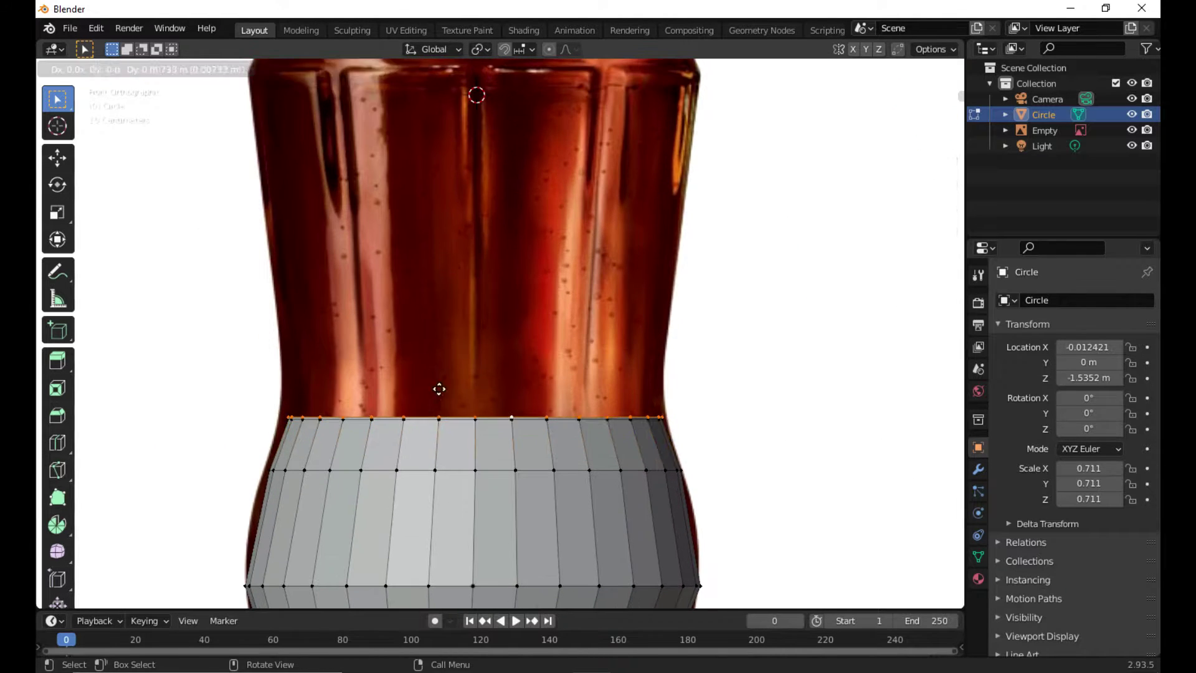
pyautogui.click(440, 312)
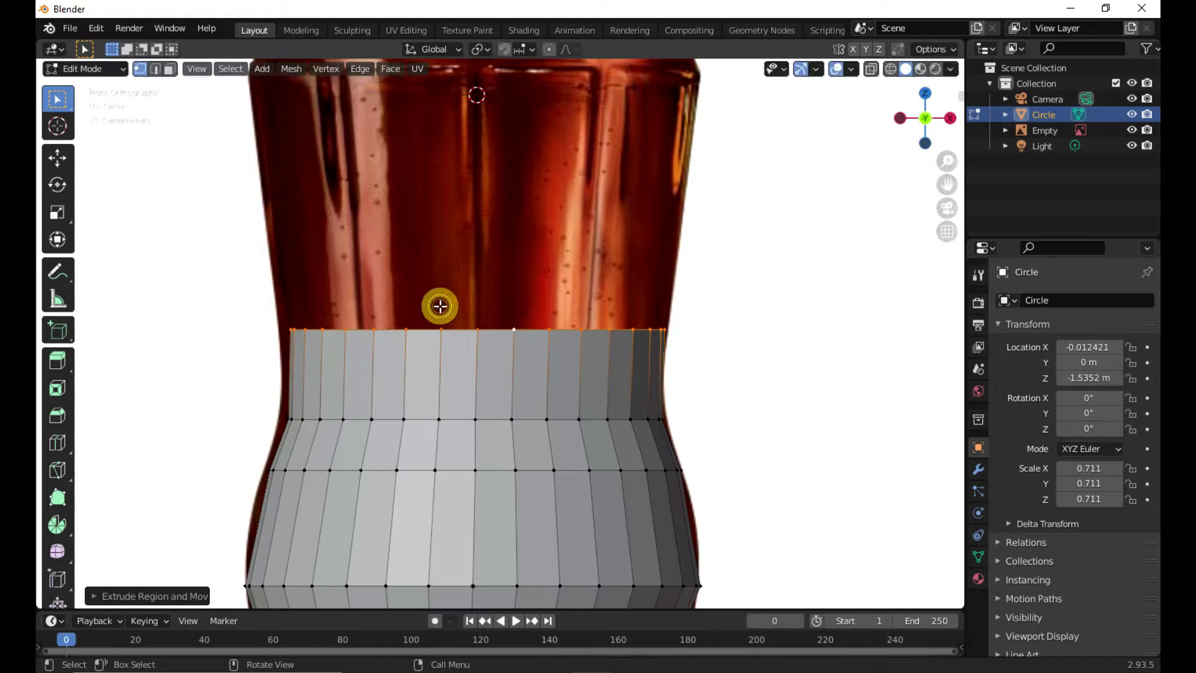
pyautogui.press('s')
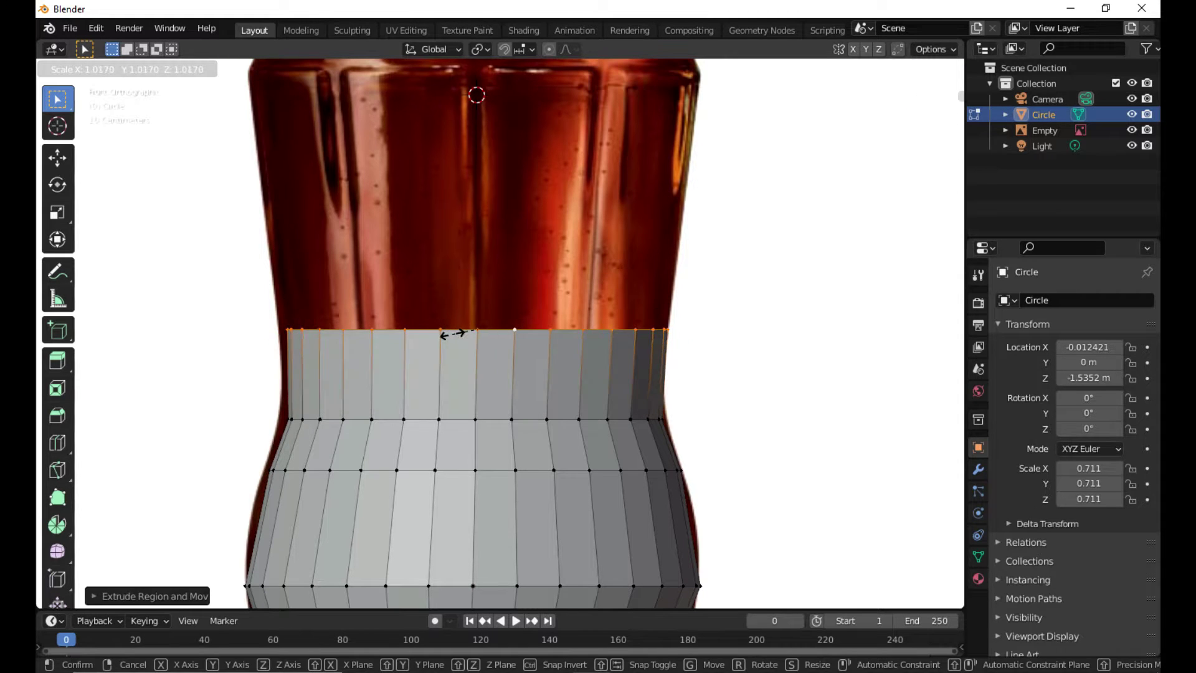
pyautogui.click(452, 335)
# Step: Extrude the top ring about 0.4 m above the waist and widen it to the bottle's outline
pyautogui.press('e')
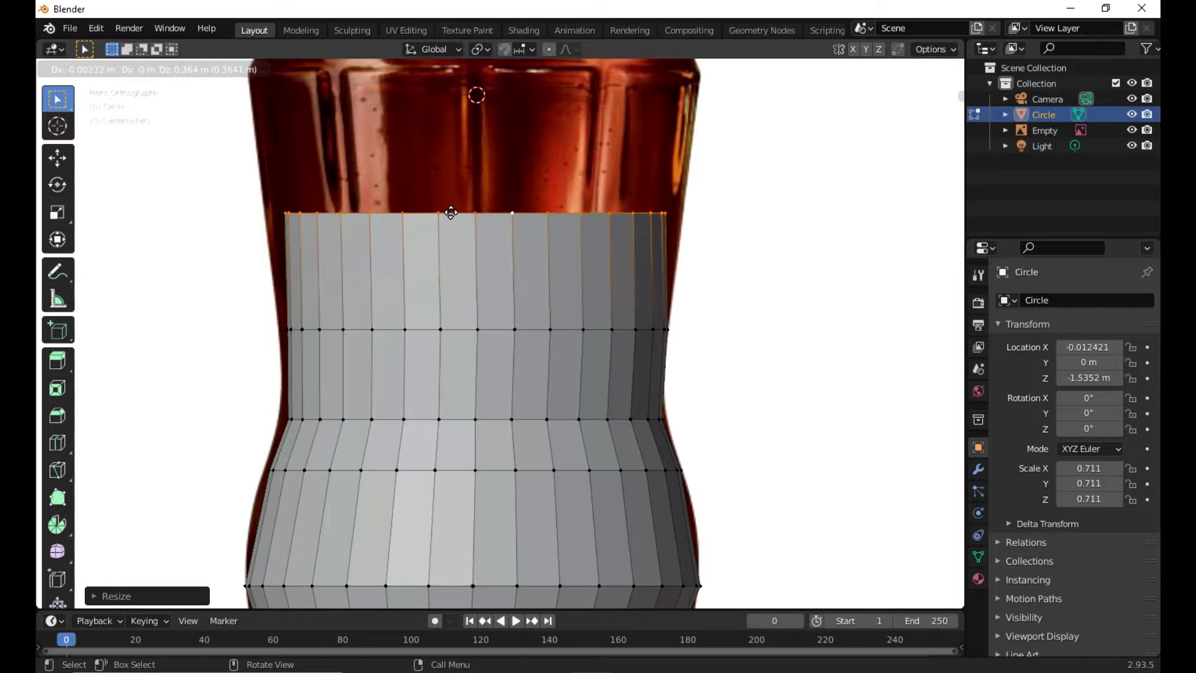
pyautogui.click(454, 201)
pyautogui.press('s')
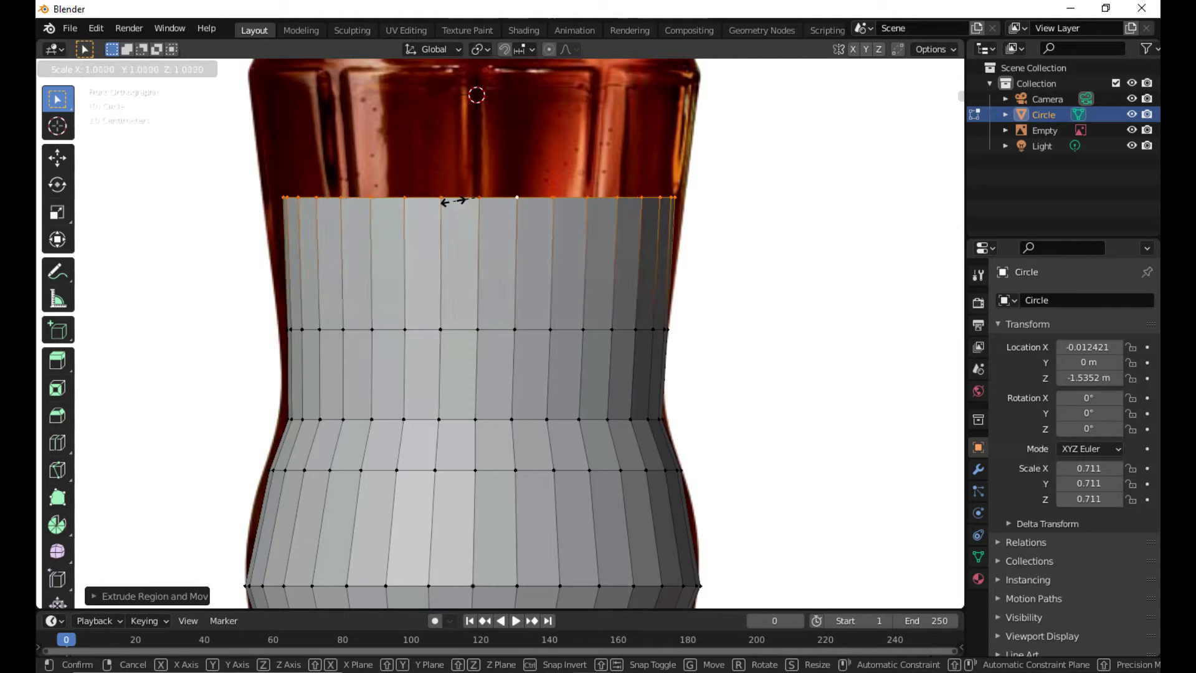
pyautogui.click(455, 209)
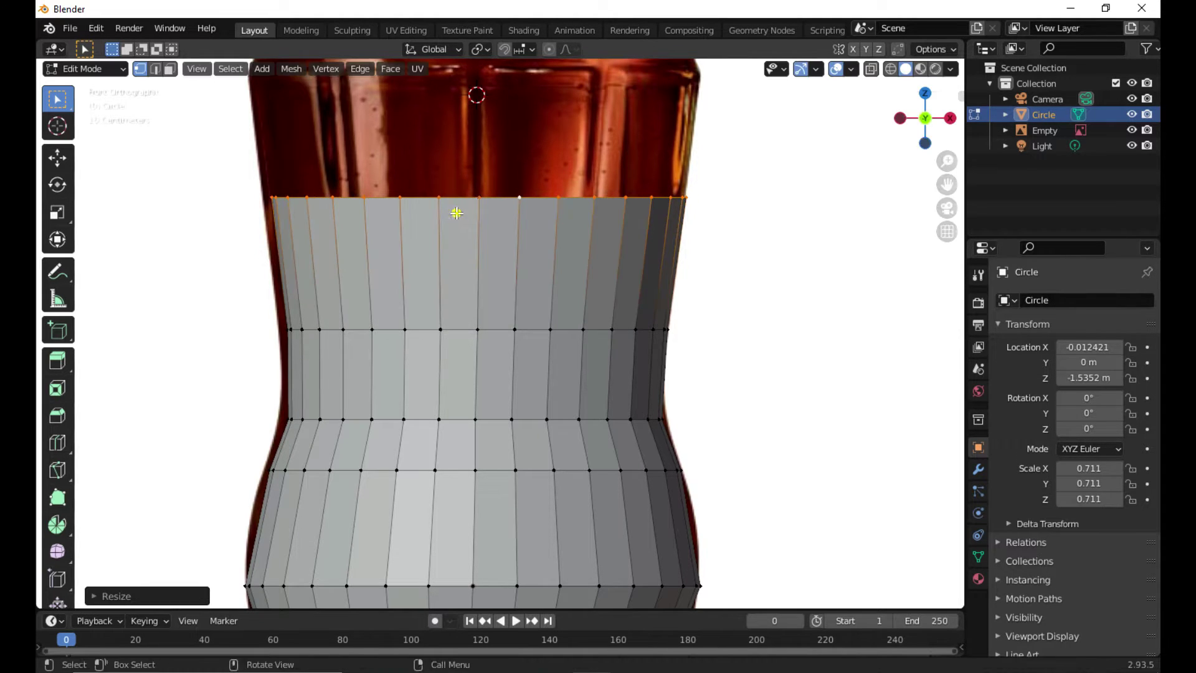
# Step: Extrude the top ring up to the red label's lower edge and scale it outward to the bottle's width
pyautogui.moveTo(455, 209); pyautogui.dragTo(465, 342, button='middle')
pyautogui.press('KP_1')
pyautogui.keyDown('shift'); pyautogui.moveTo(470, 172); pyautogui.dragTo(463, 435, button='middle'); pyautogui.keyUp('shift')
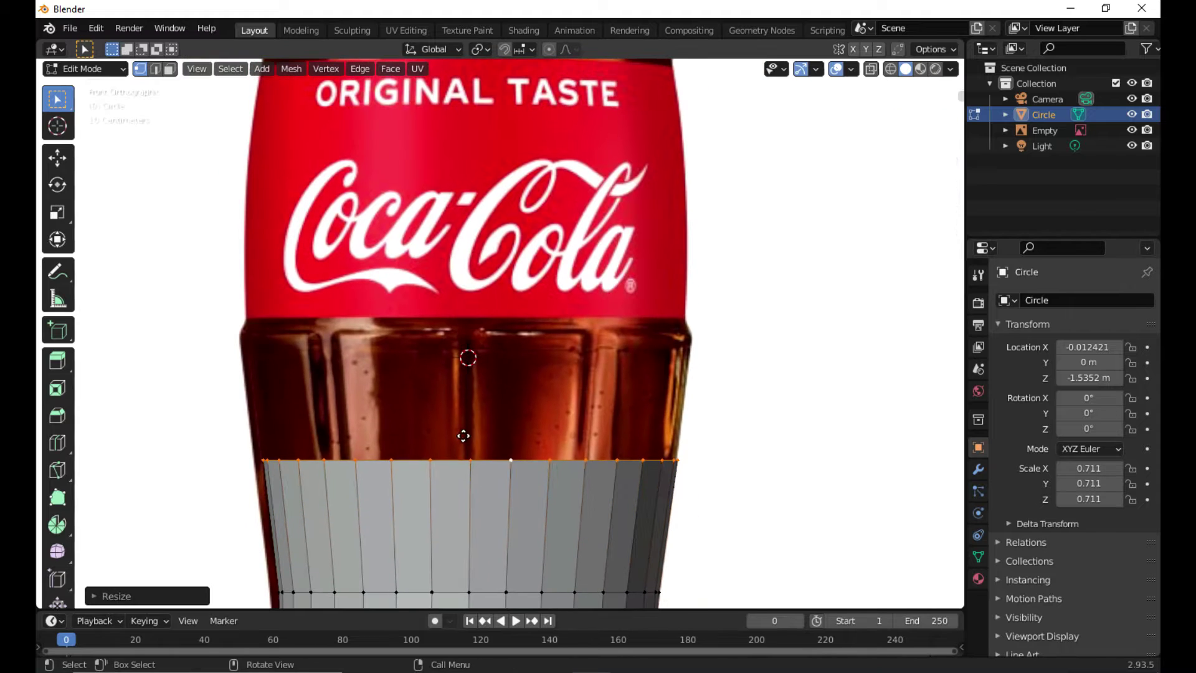
pyautogui.press('e')
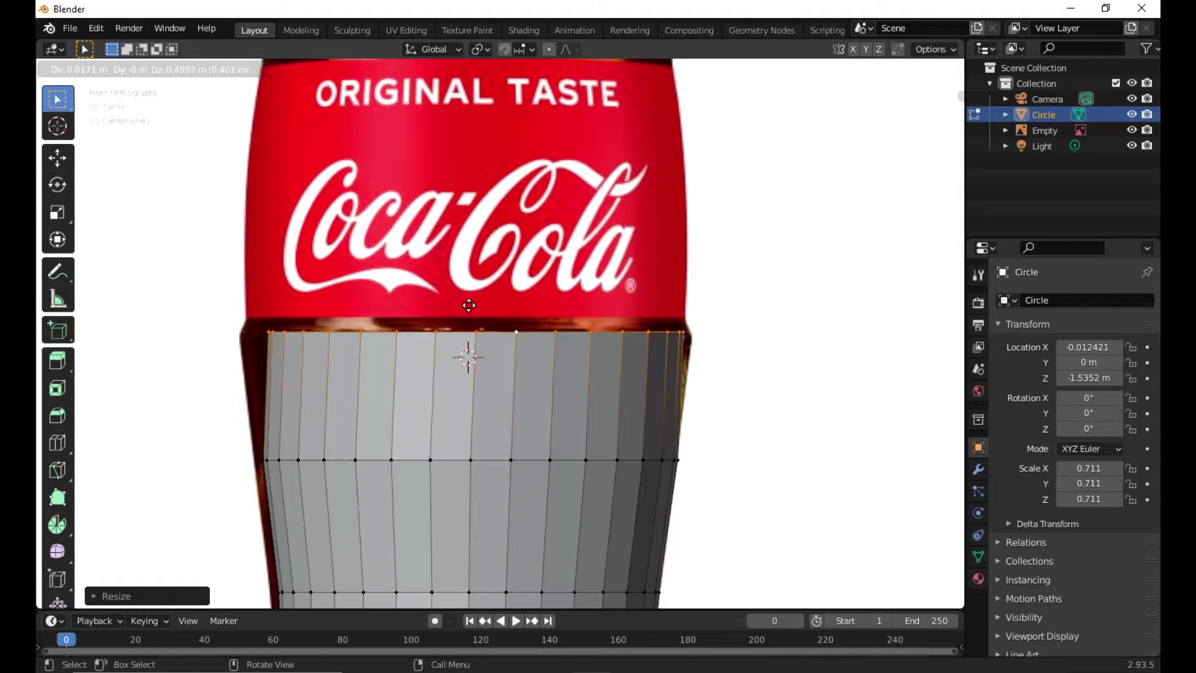
pyautogui.click(468, 296)
pyautogui.press('s')
pyautogui.click(465, 352)
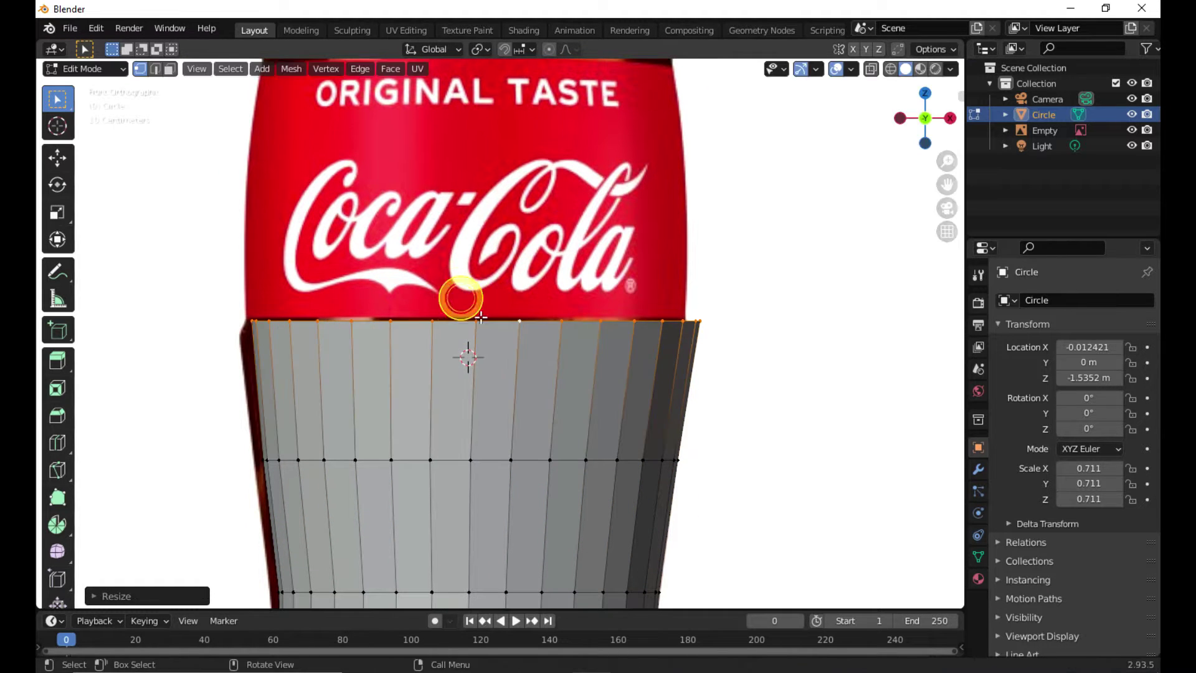
# Step: Try to extrude the top ring straight to the red label's upper edge and scale it to about 0.93, then undo both operations
pyautogui.moveTo(464, 353); pyautogui.dragTo(494, 444, button='middle')
pyautogui.press('KP_1')
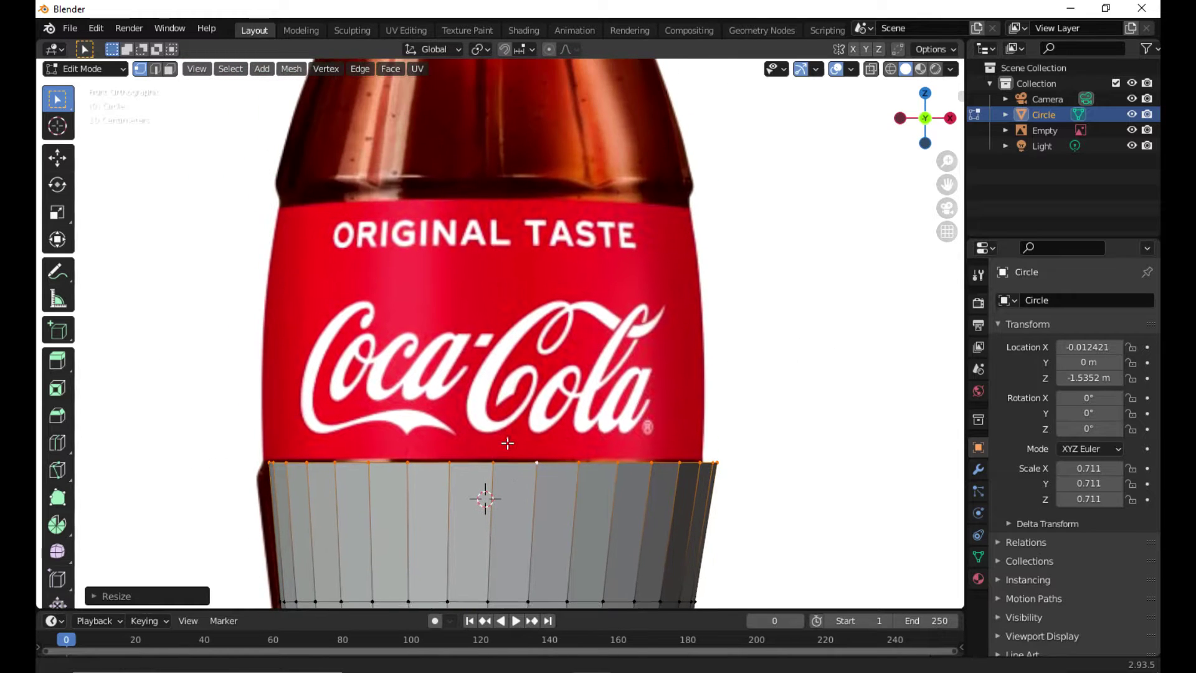
pyautogui.press('e')
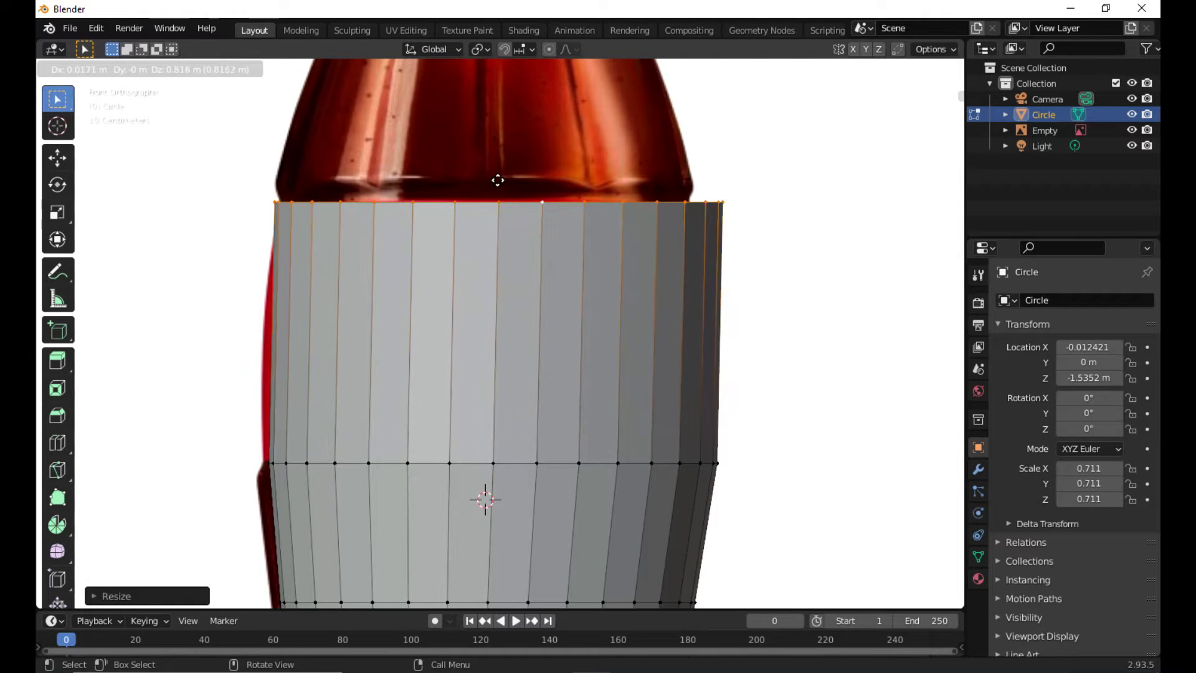
pyautogui.click(497, 180)
pyautogui.press('s')
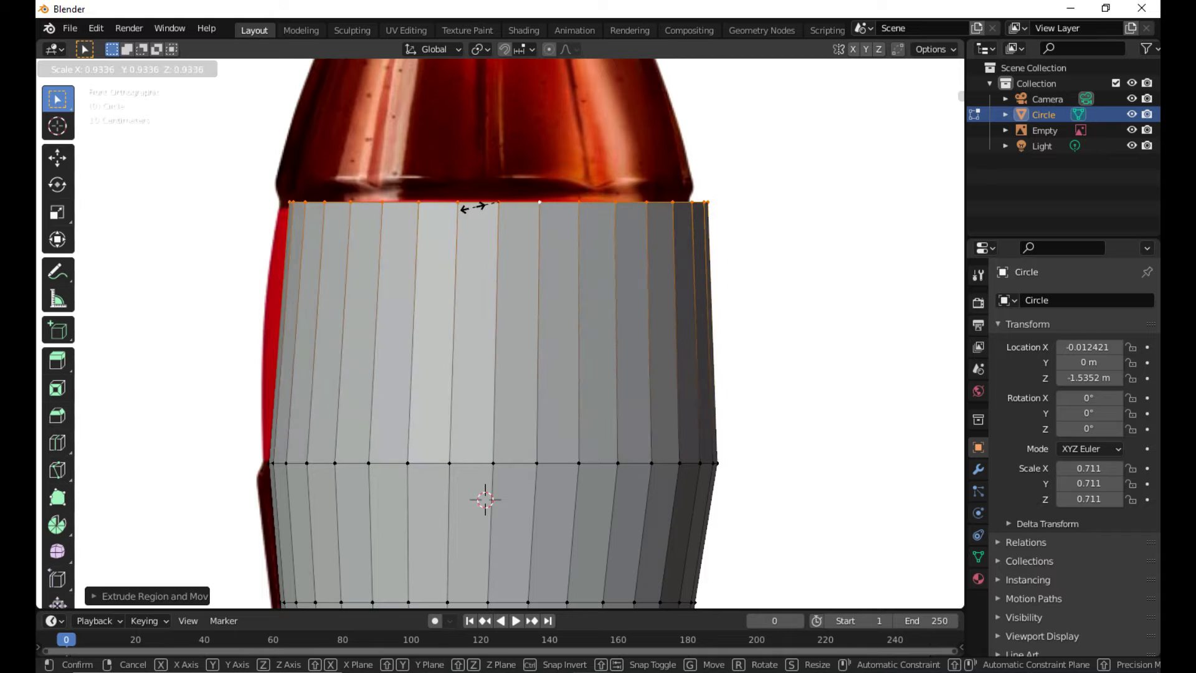
pyautogui.click(474, 208)
pyautogui.moveTo(474, 208); pyautogui.dragTo(477, 227, button='middle')
pyautogui.scroll(-1, 492, 268)
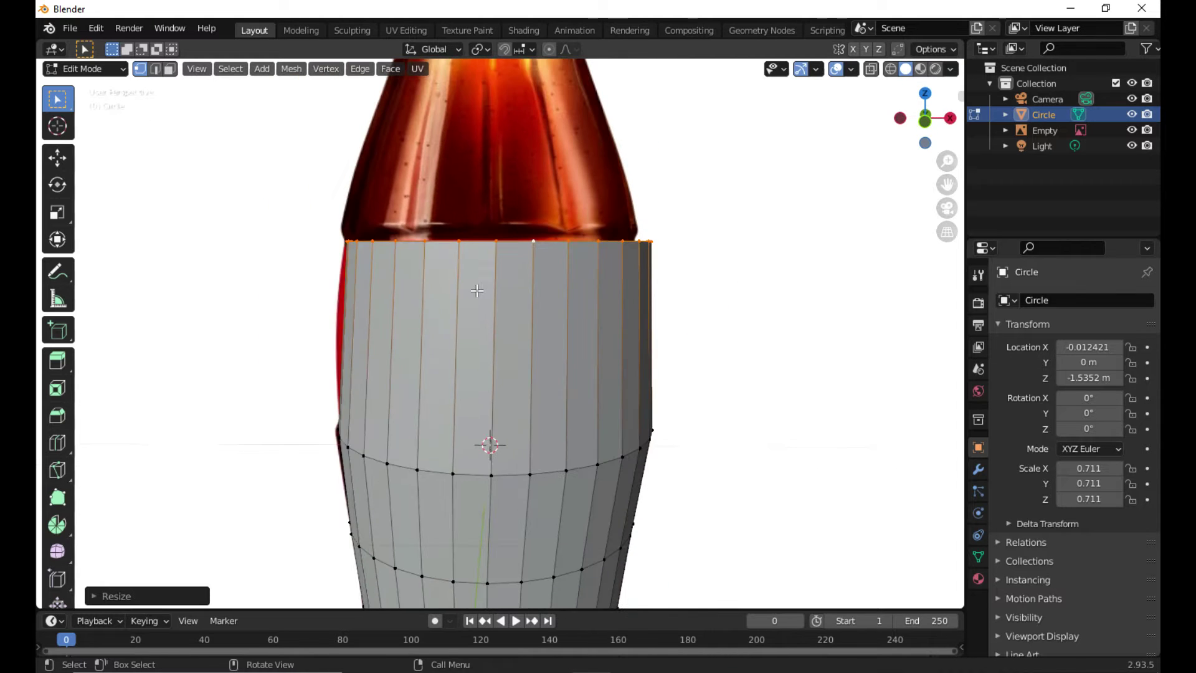
pyautogui.hotkey('ctrl', 'z')
pyautogui.hotkey('ctrl', 'z')
pyautogui.press('KP_1')
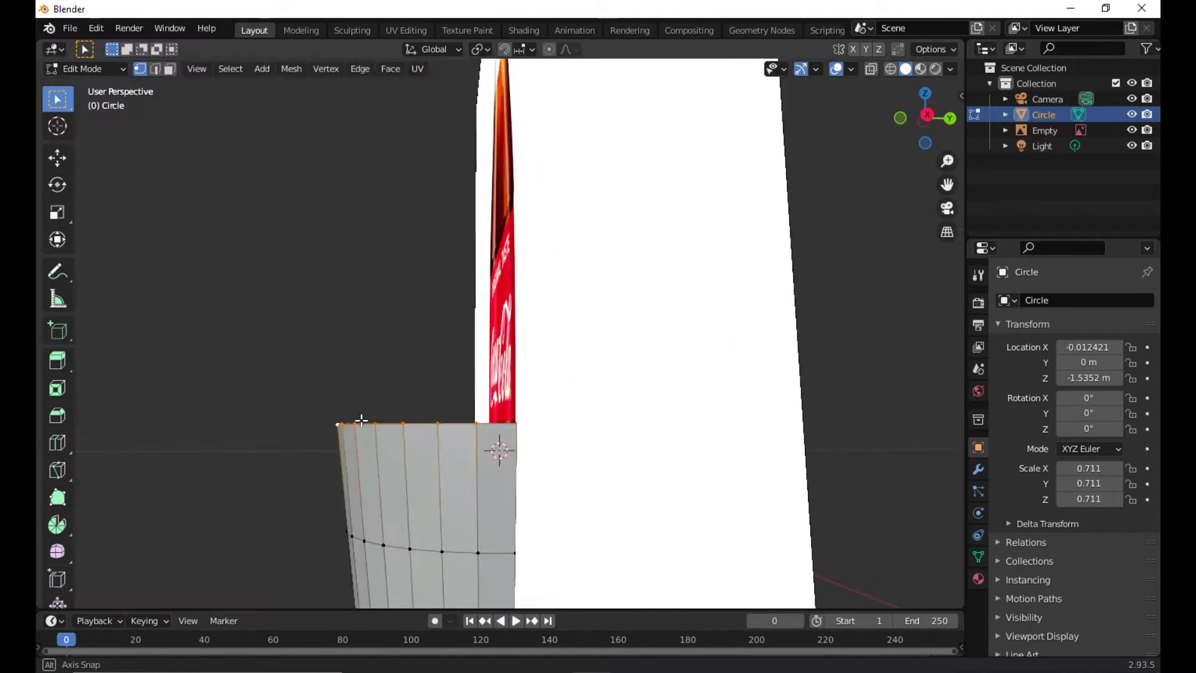
pyautogui.scroll(2, 472, 397)
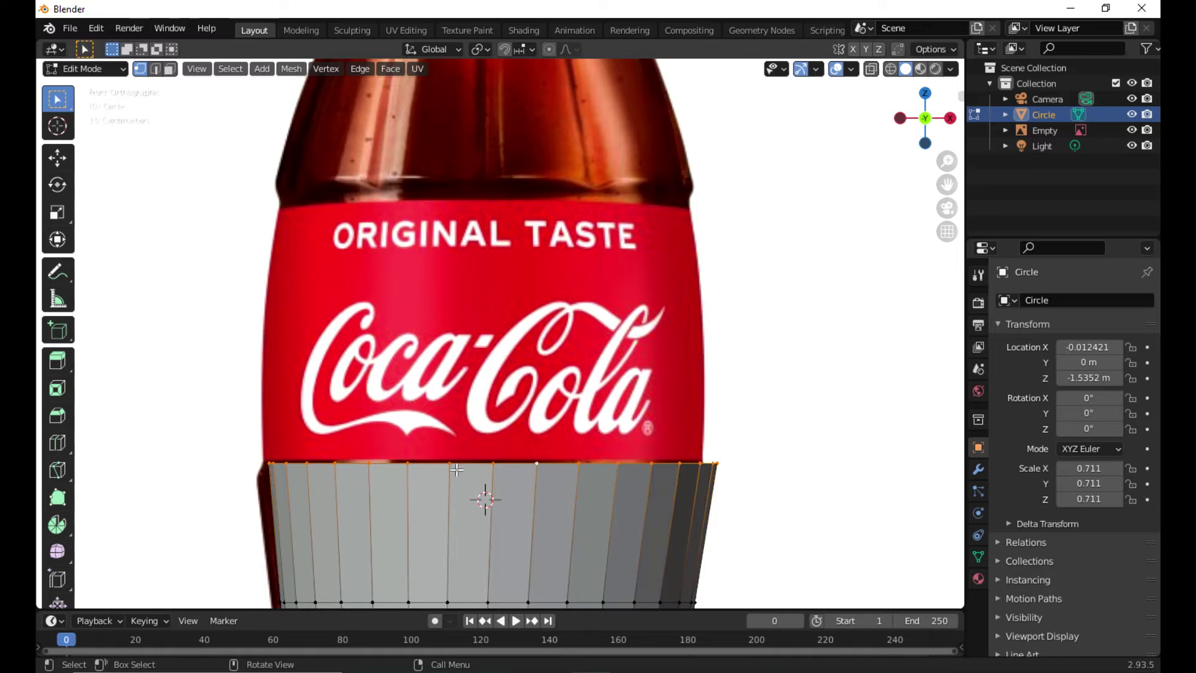
# Step: Extrude a thin section at the red label's lower edge and scale its ring slightly inward
pyautogui.press('g')
pyautogui.click(456, 464)
pyautogui.press('s')
pyautogui.click(455, 461)
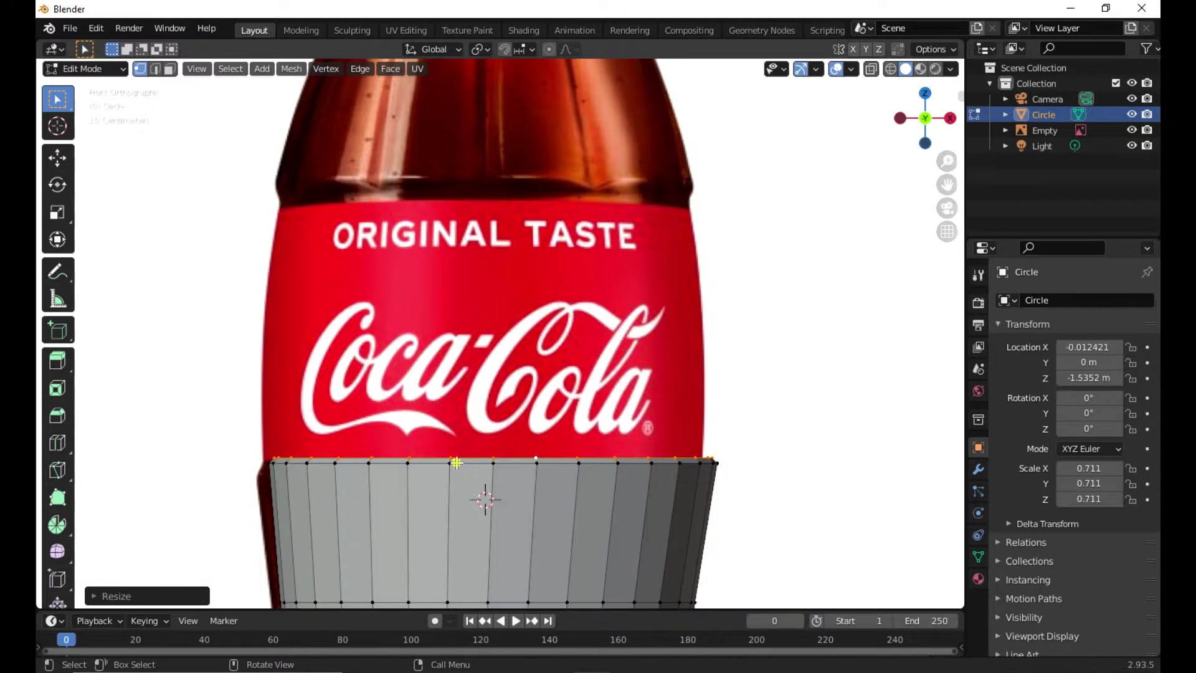
# Step: Extrude the wall up to the red label's upper edge and add a thin section above it, scaled slightly outward
pyautogui.press('e')
pyautogui.click(458, 202)
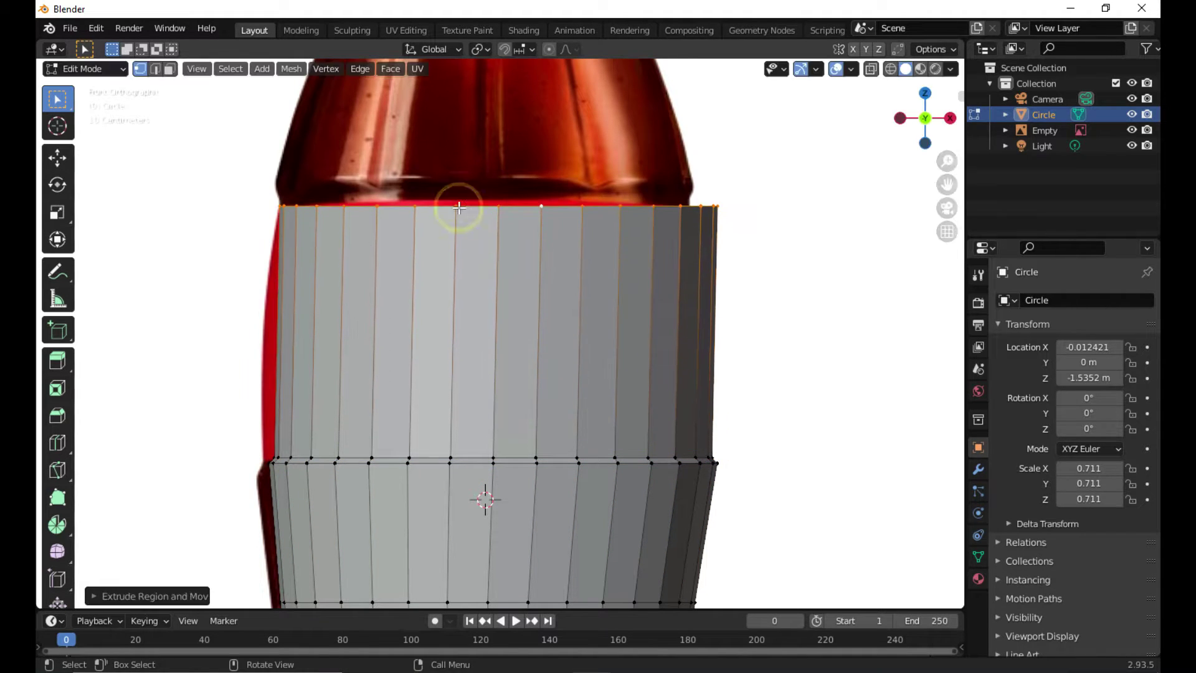
pyautogui.press('s')
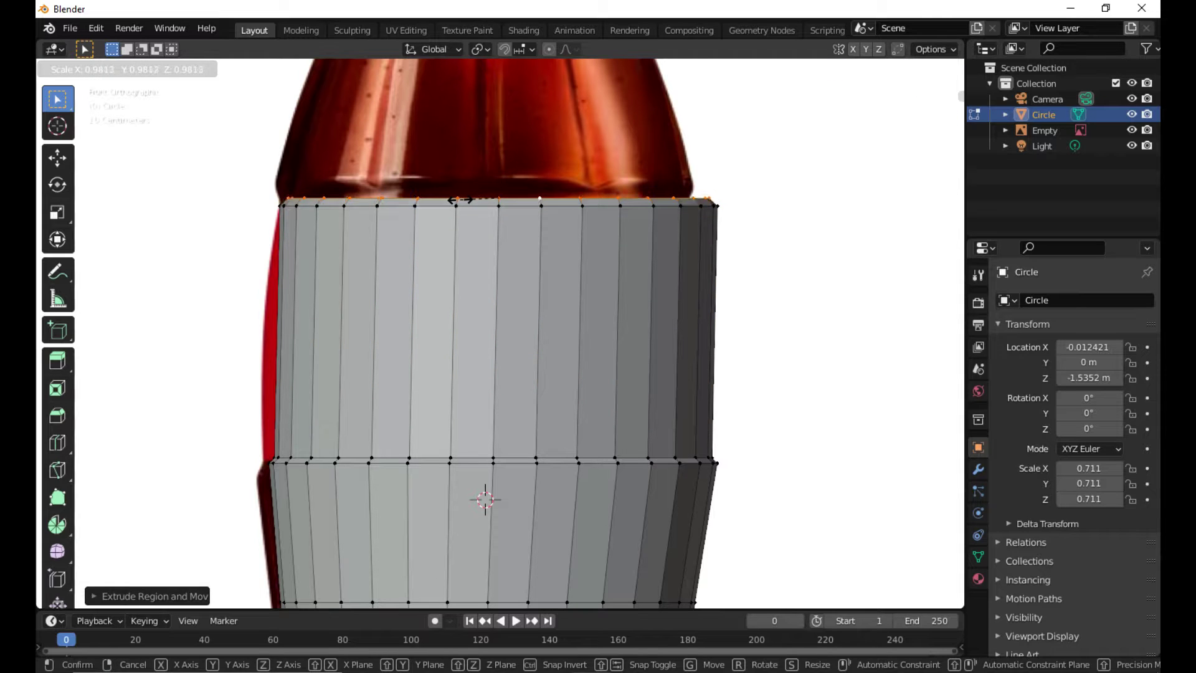
pyautogui.click(457, 200)
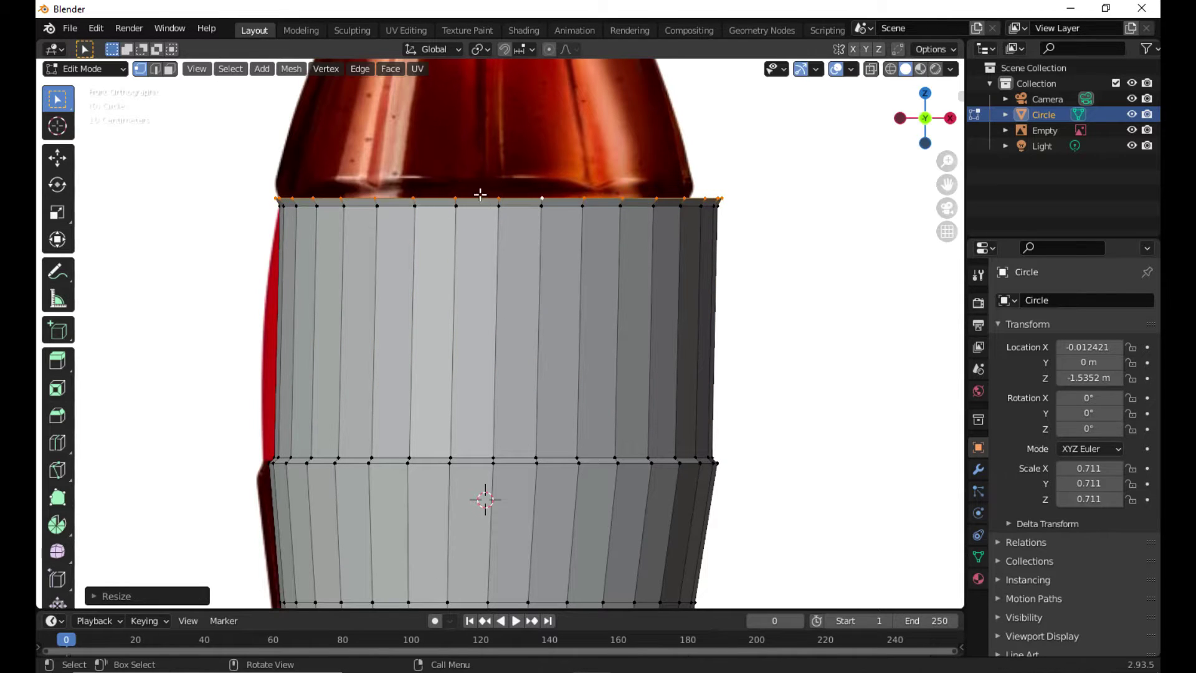
# Step: Extrude a thin straight band from the red label's top ring up to the base of the dark liquid
pyautogui.press('e')
pyautogui.click(477, 190)
pyautogui.hotkey('ctrl', 'z')
pyautogui.press('e')
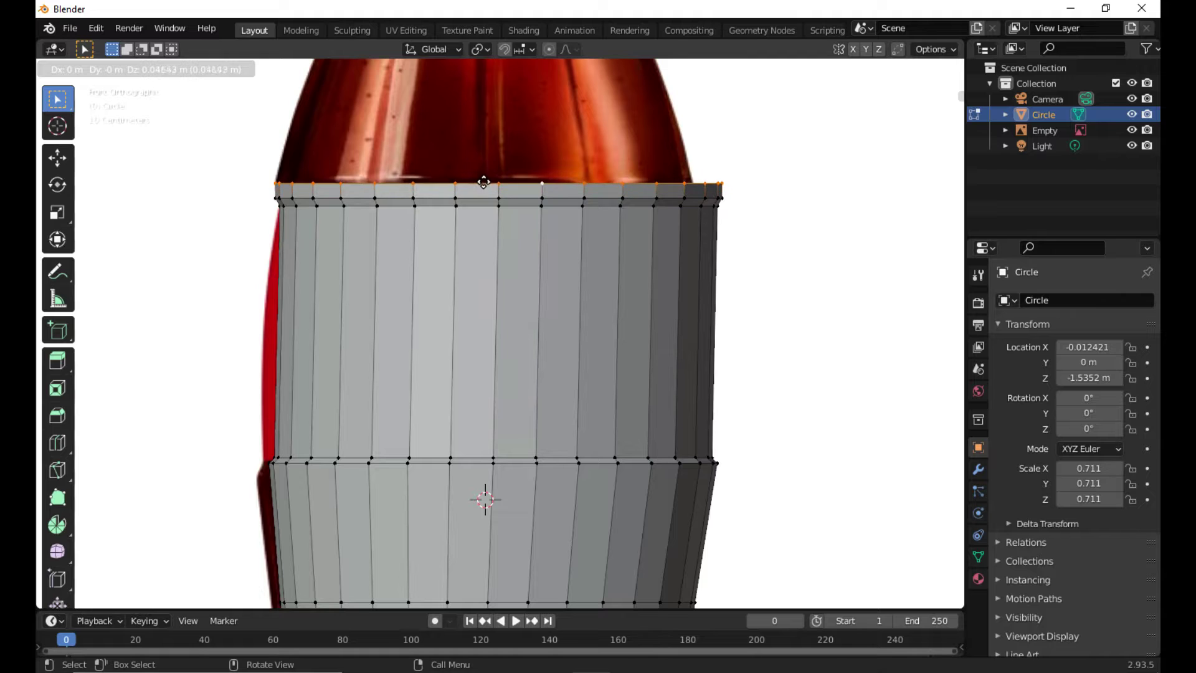
pyautogui.click(483, 182)
pyautogui.moveTo(484, 182); pyautogui.dragTo(501, 218, button='middle')
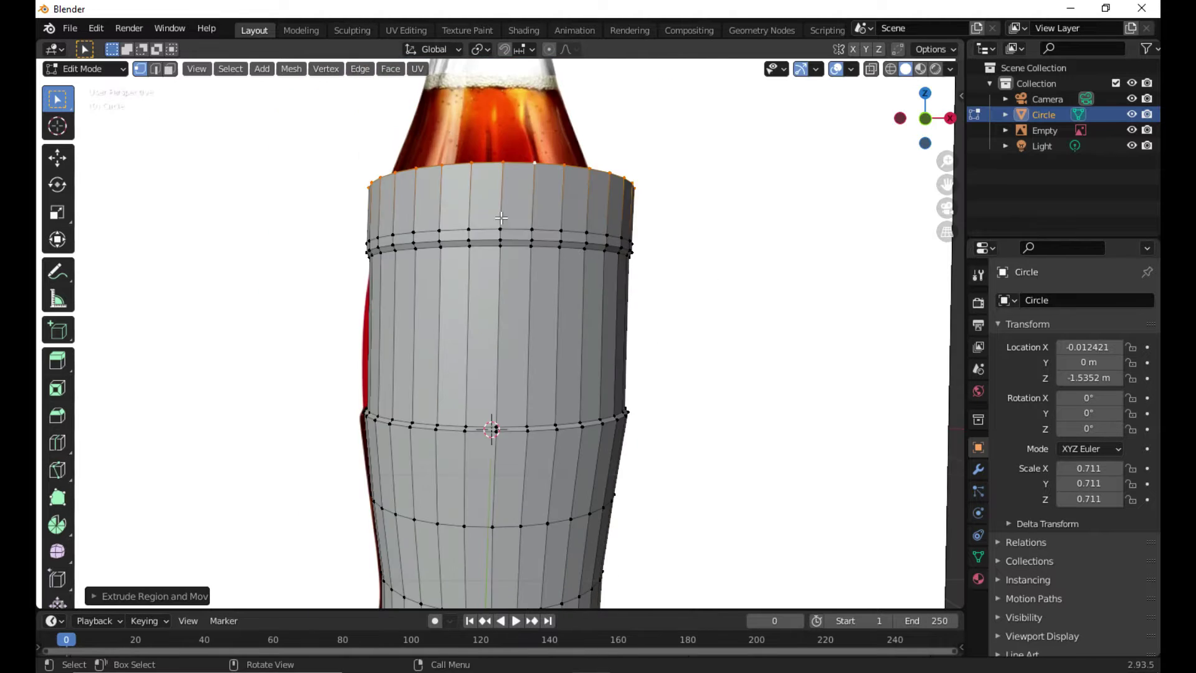
pyautogui.press('KP_1')
pyautogui.scroll(4, 501, 217)
pyautogui.keyDown('shift'); pyautogui.moveTo(472, 69); pyautogui.dragTo(458, 385, button='middle'); pyautogui.keyUp('shift')
pyautogui.hotkey('ctrl', 'z')
pyautogui.scroll(1, 444, 449)
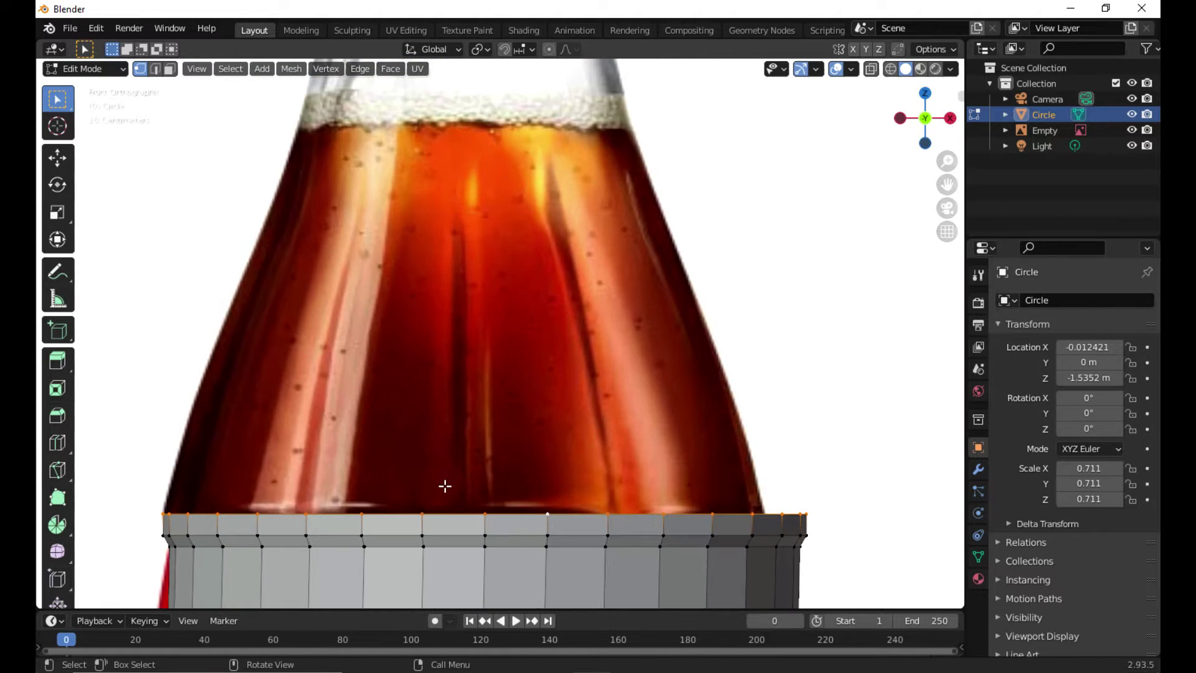
# Step: Extrude the top ring partway up the bottle's shoulder and scale it inward to about 0.83
pyautogui.press('e')
pyautogui.click(446, 339)
pyautogui.press('s')
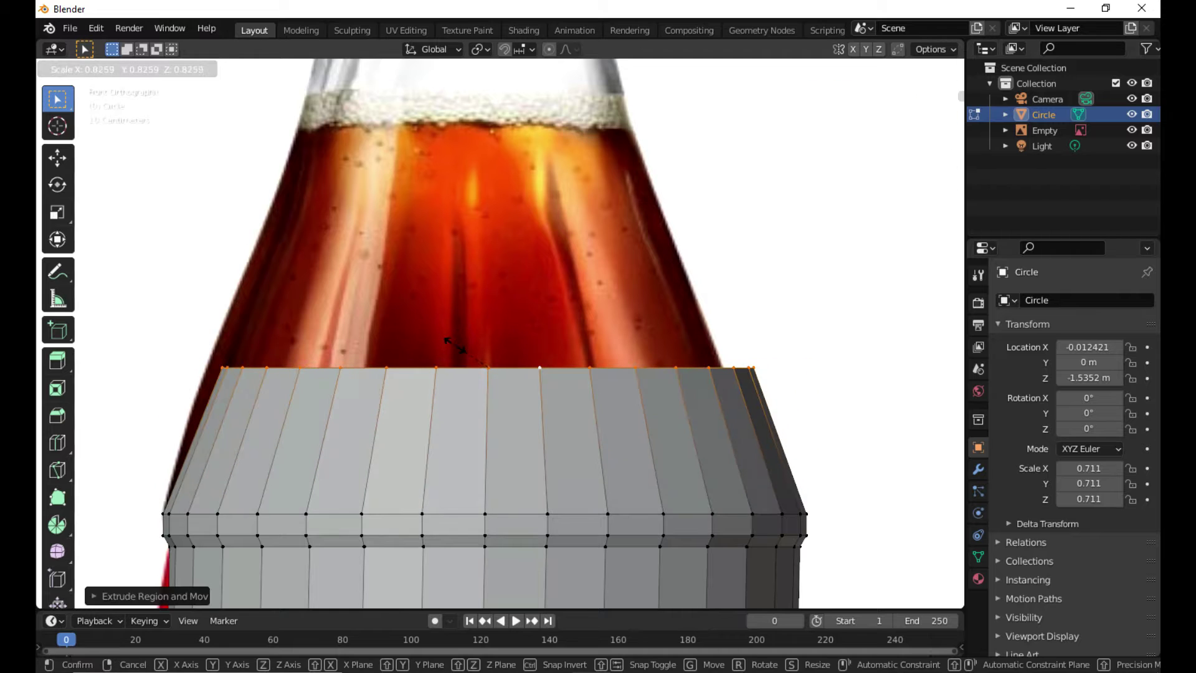
pyautogui.click(454, 345)
# Step: Extrude the shoulder up to the liquid's surface just below the foam and scale the ring to about 0.70
pyautogui.press('e')
pyautogui.click(494, 113)
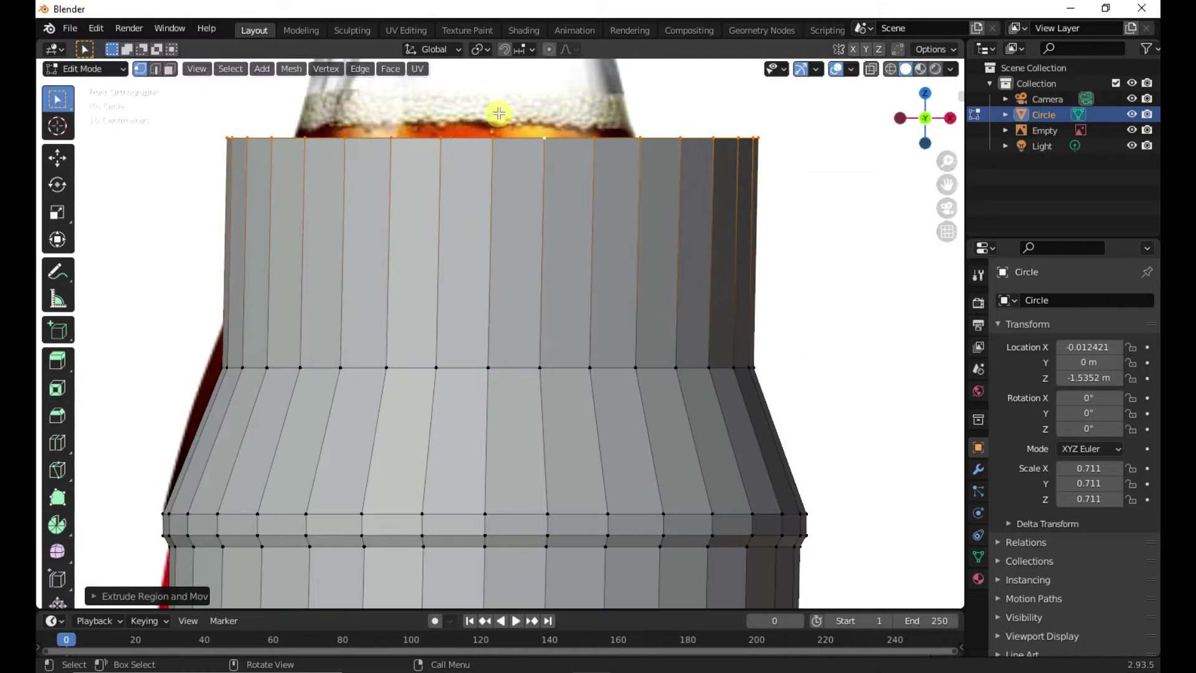
pyautogui.press('s')
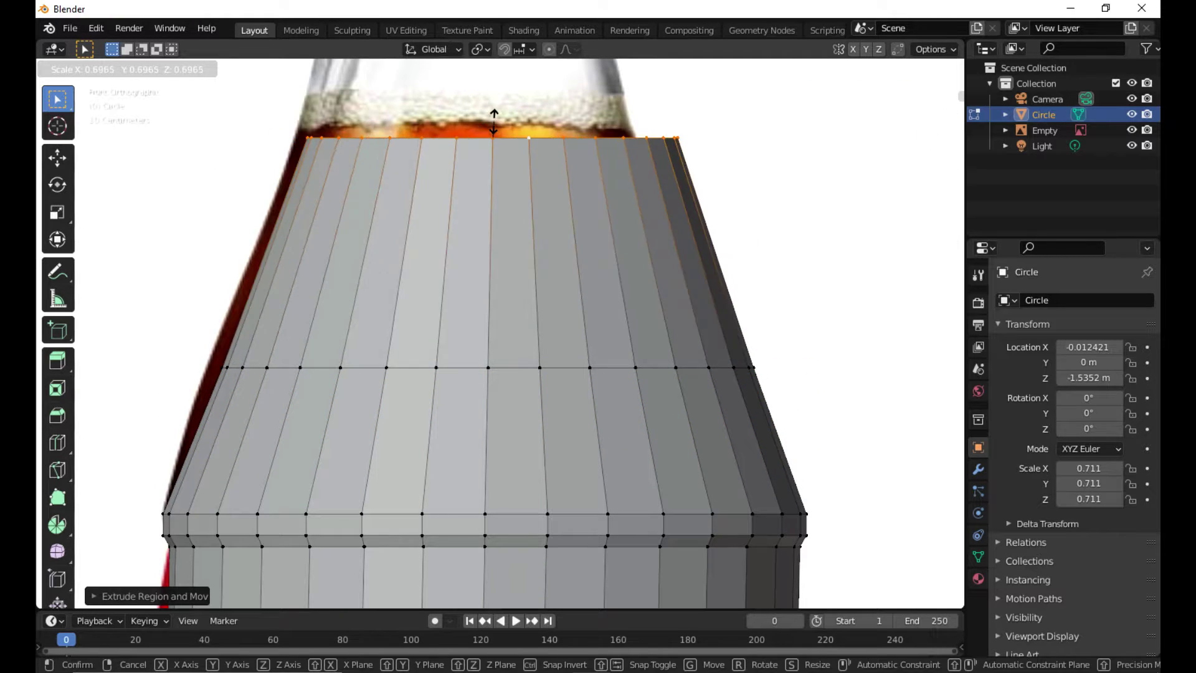
pyautogui.click(495, 122)
# Step: Extrude the ring above the foam into the lower neck and scale it inward toward the neck's width
pyautogui.keyDown('shift'); pyautogui.moveTo(480, 134); pyautogui.dragTo(470, 485, button='middle'); pyautogui.keyUp('shift')
pyautogui.press('e')
pyautogui.rightClick(476, 403)
pyautogui.hotkey('ctrl', 'z')
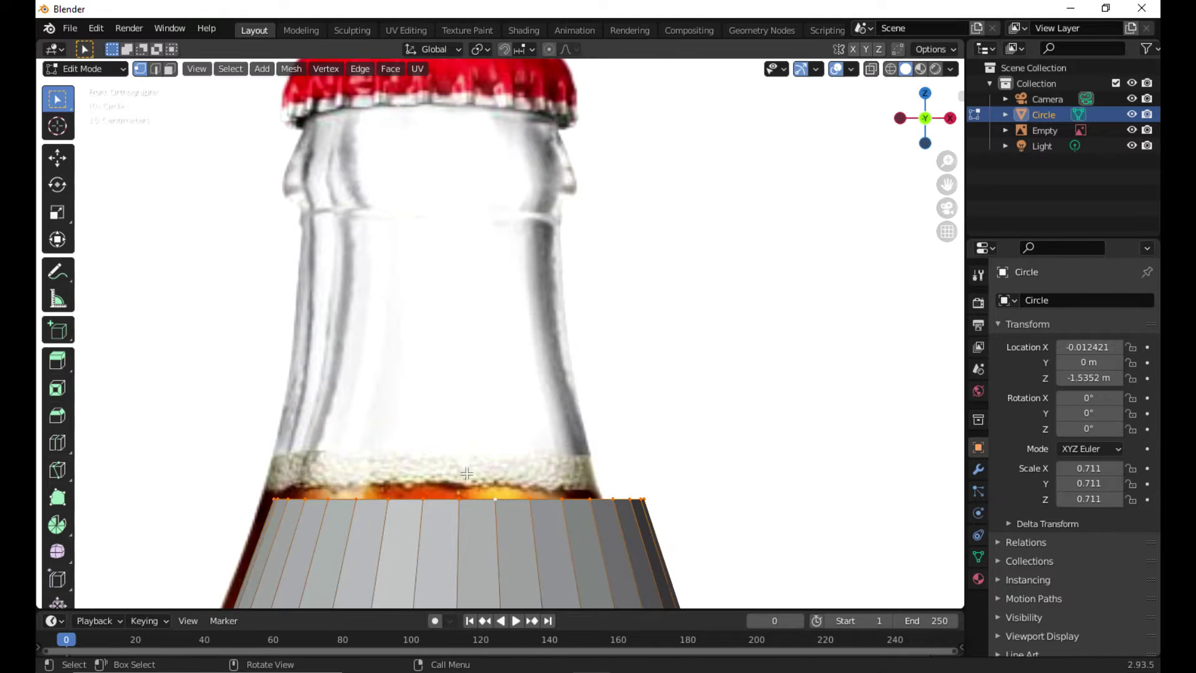
pyautogui.press('e')
pyautogui.click(467, 350)
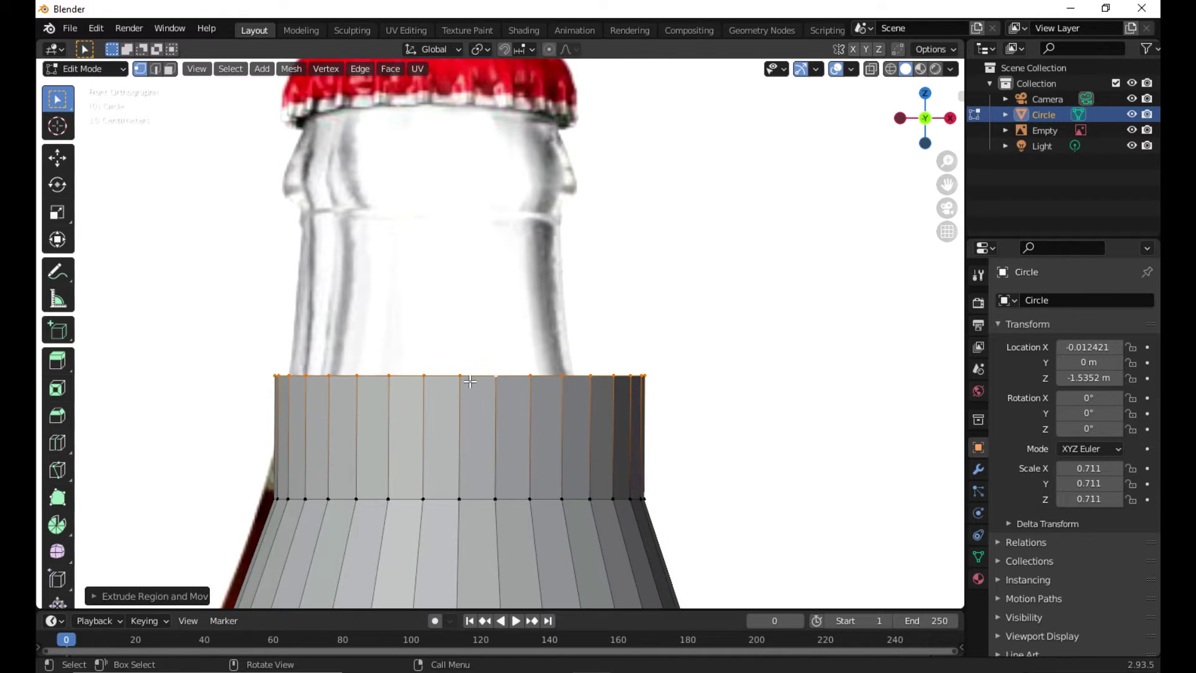
pyautogui.press('s')
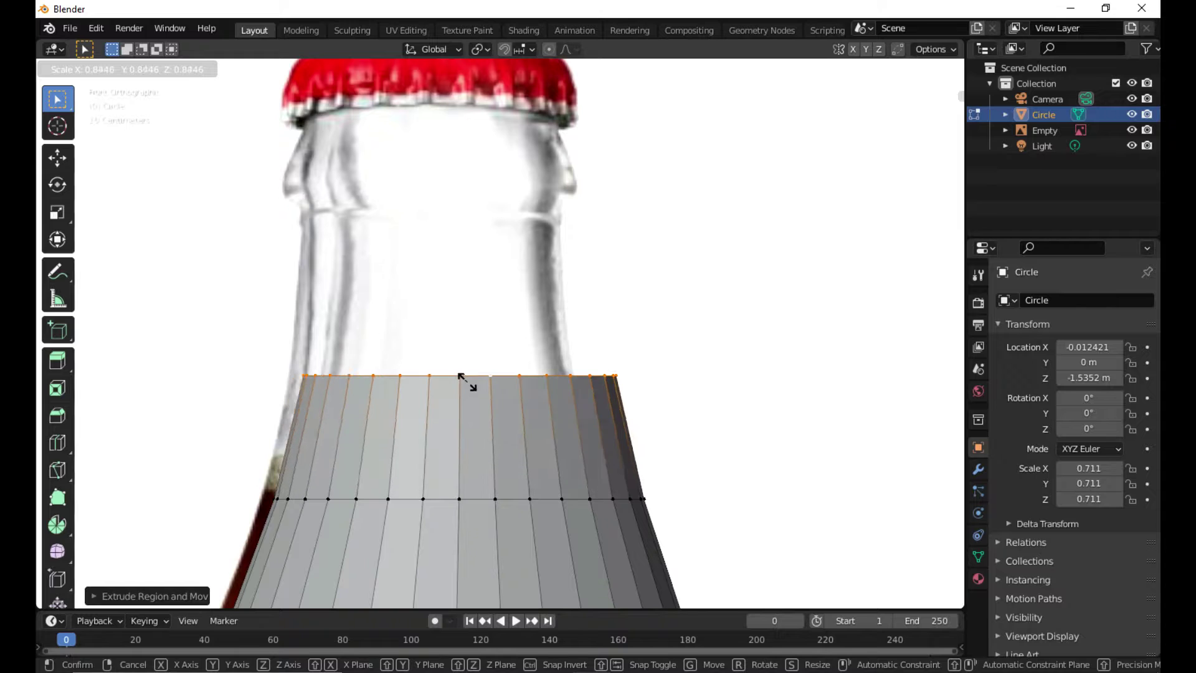
pyautogui.click(466, 381)
# Step: Extrude the neck farther up, stopping short of the glass collar, and scale its ring slightly inward
pyautogui.press('e')
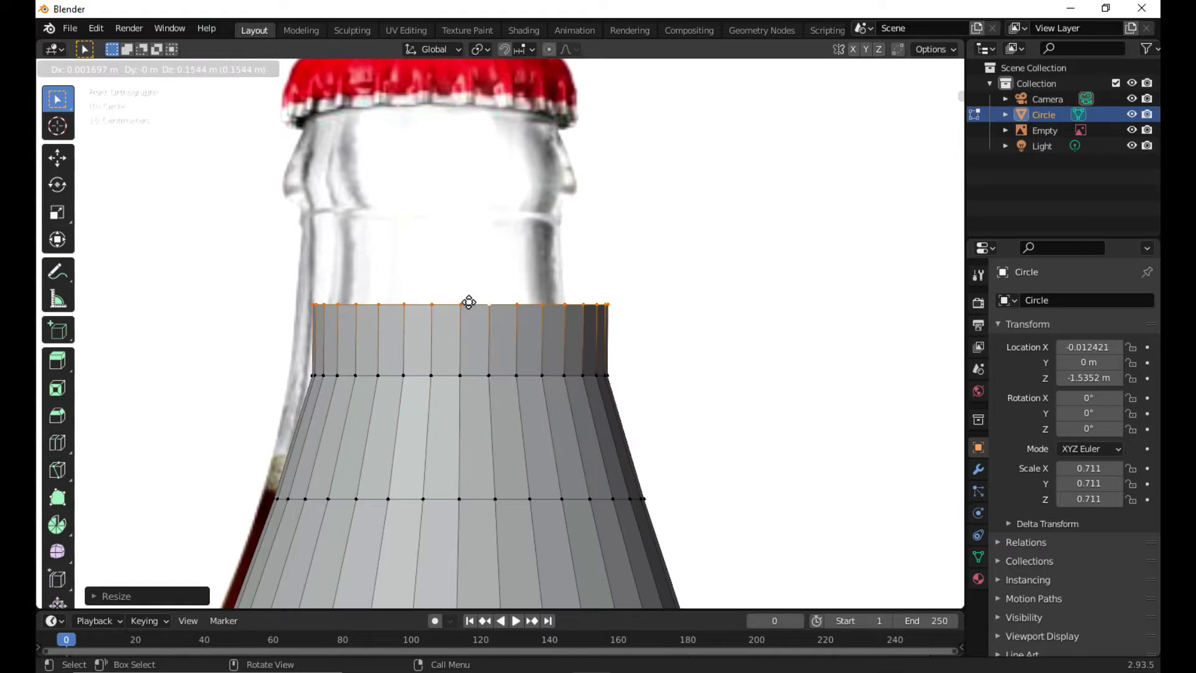
pyautogui.click(470, 270)
pyautogui.press('s')
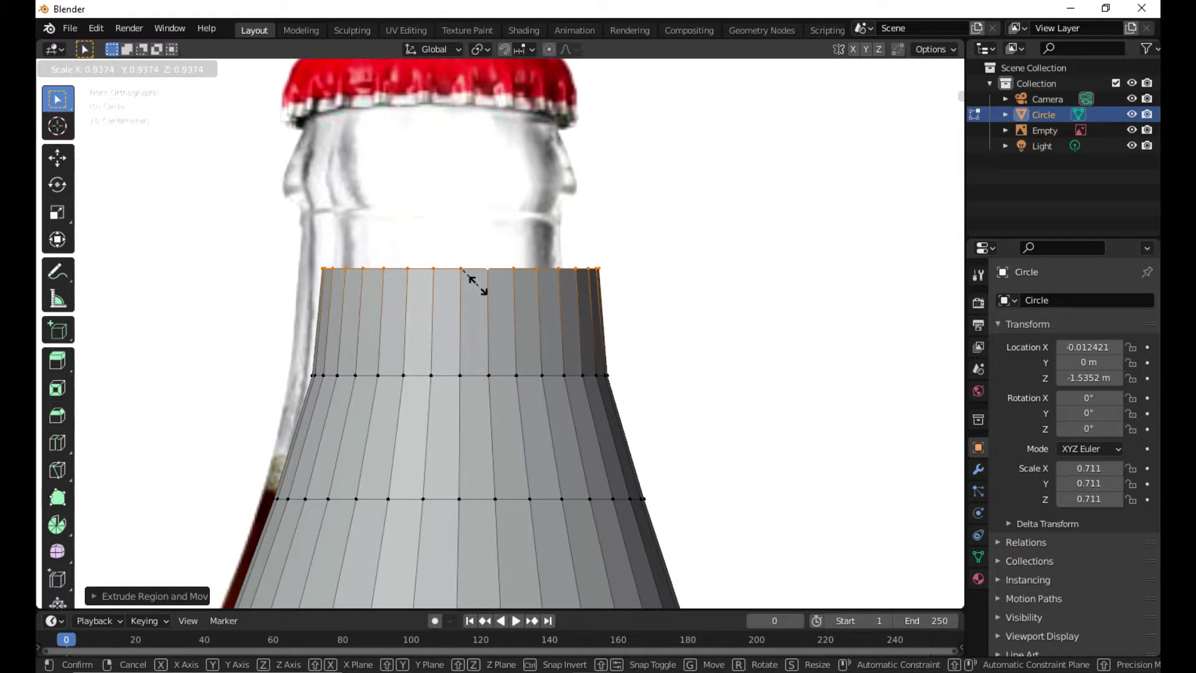
pyautogui.click(474, 283)
# Step: Extrude a short section below the glass collar and flare its ring slightly outward
pyautogui.press('e')
pyautogui.click(477, 232)
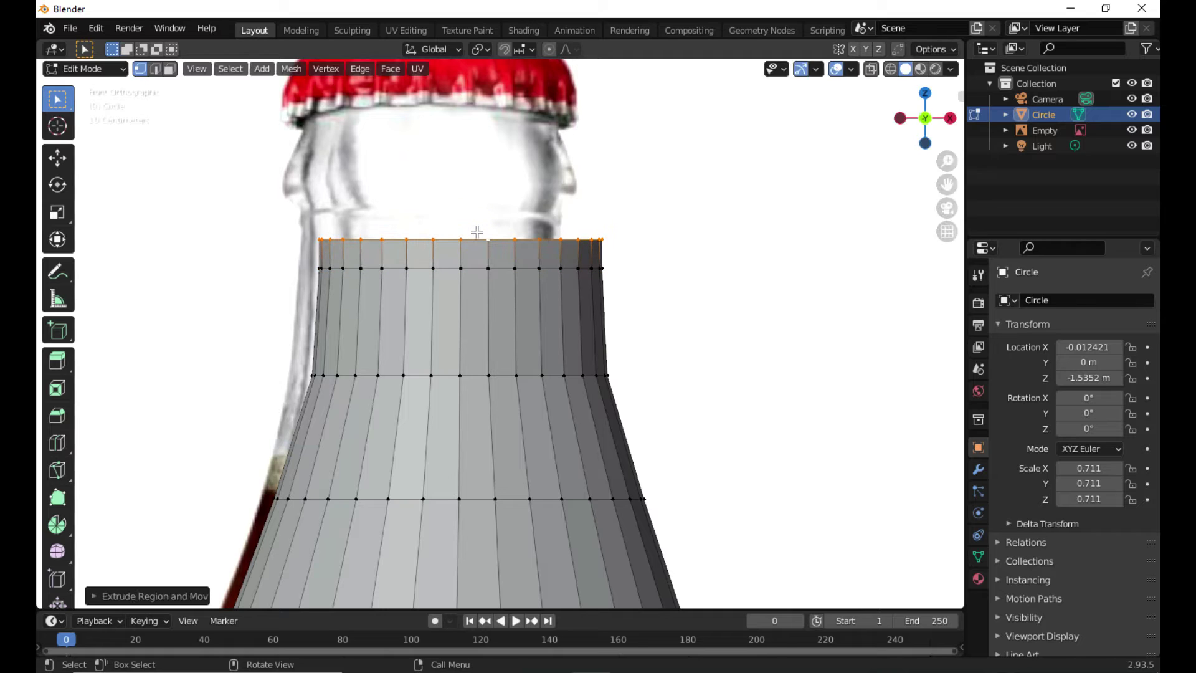
pyautogui.press('s')
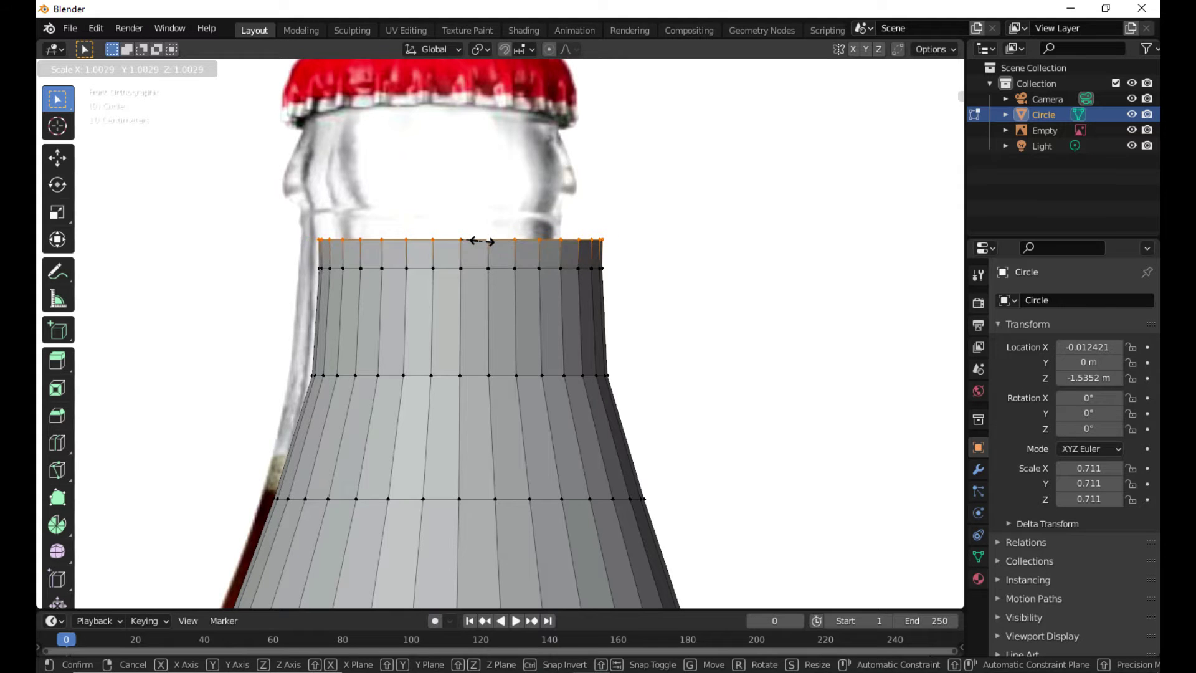
pyautogui.click(501, 252)
# Step: Extrude a thin vertical band above the flared ring, and undo the extra scaling of its top ring
pyautogui.press('e')
pyautogui.click(494, 224)
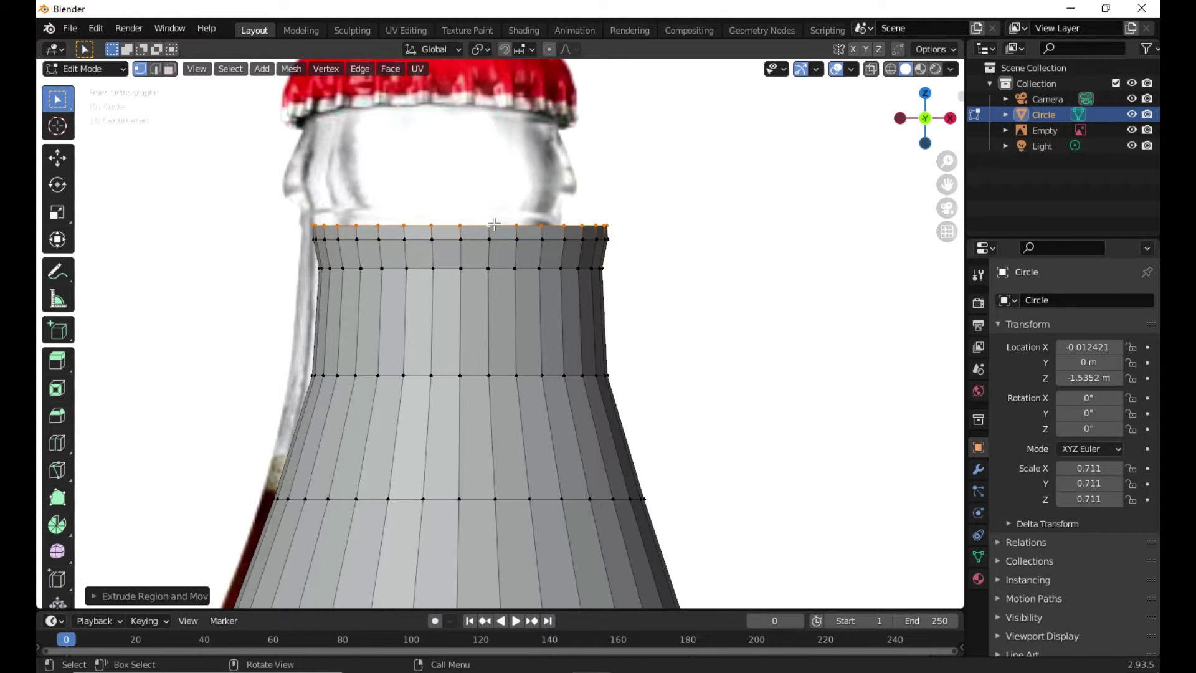
pyautogui.press('s')
pyautogui.click(497, 218)
pyautogui.hotkey('ctrl', 'z')
pyautogui.press('e')
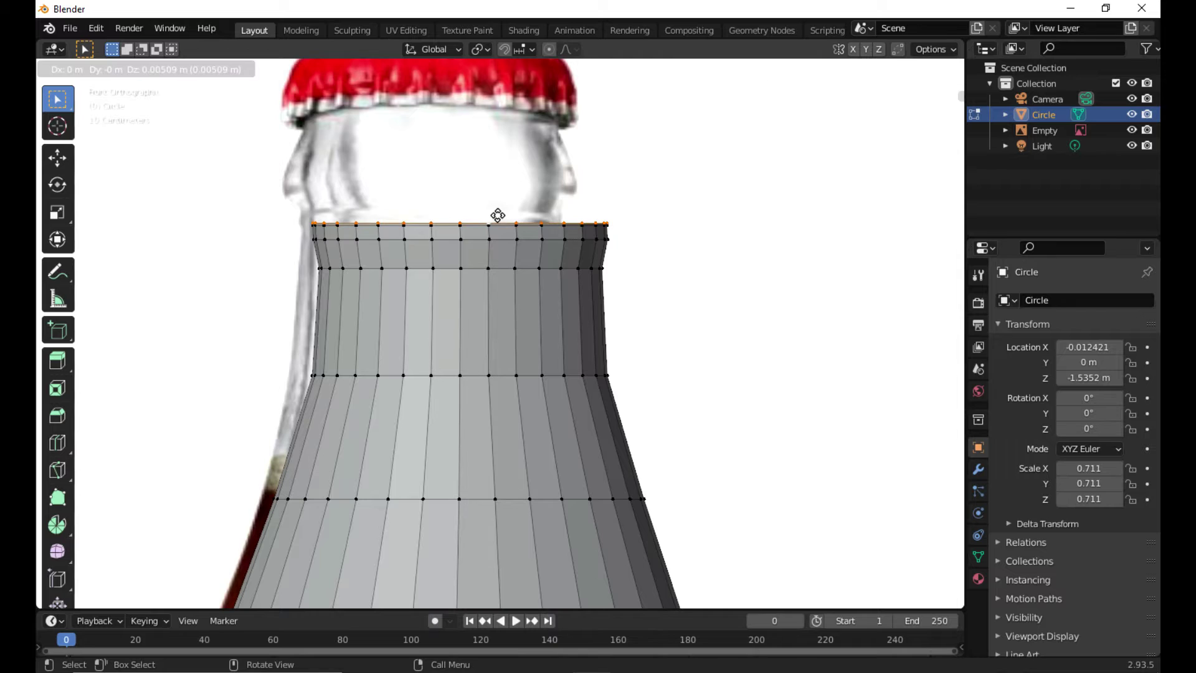
pyautogui.rightClick(498, 224)
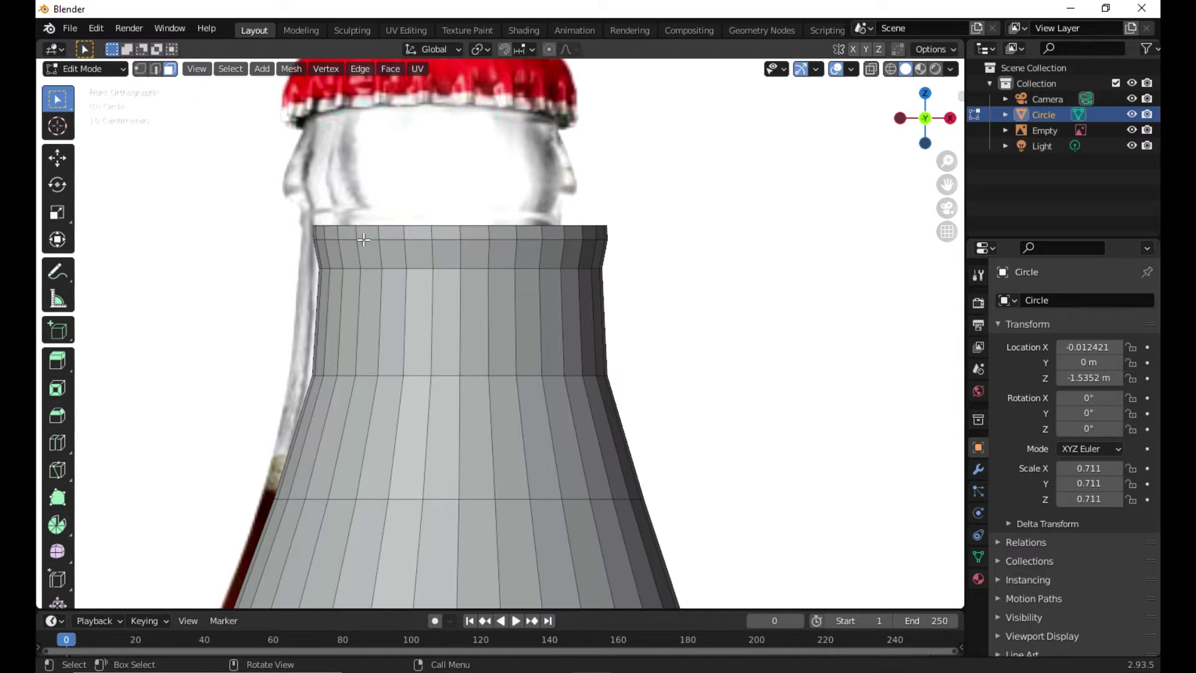
pyautogui.click(58, 159)
pyautogui.click(456, 241)
pyautogui.hotkey('ctrl', 'z')
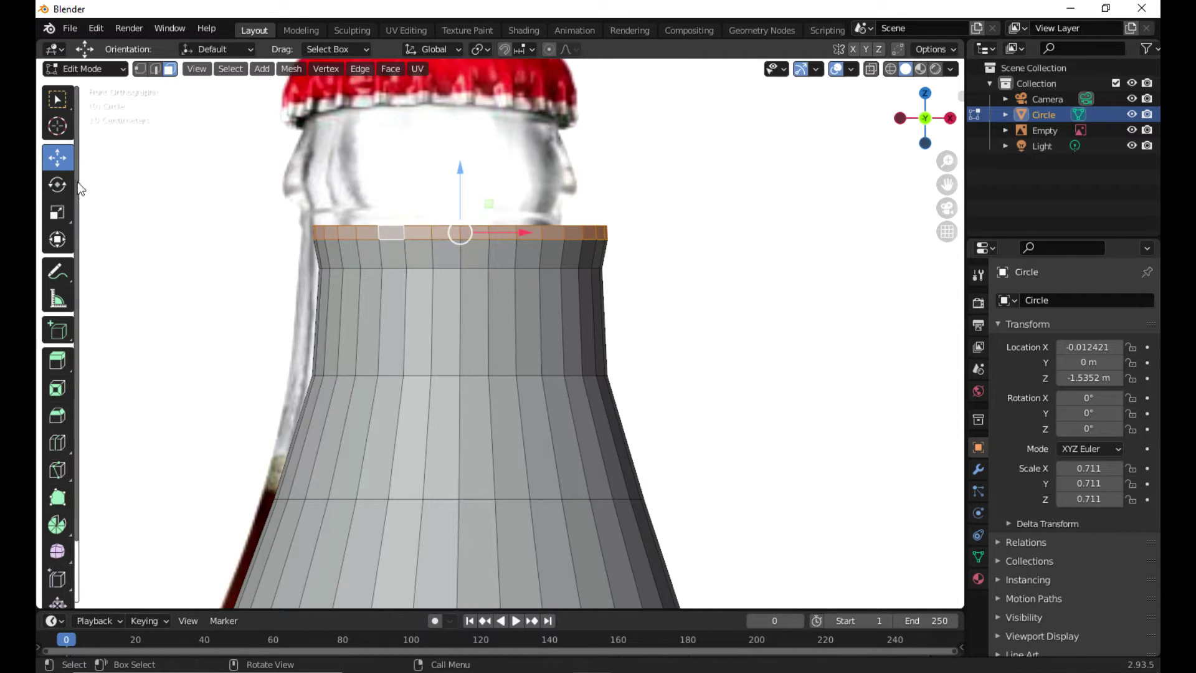
pyautogui.click(59, 130)
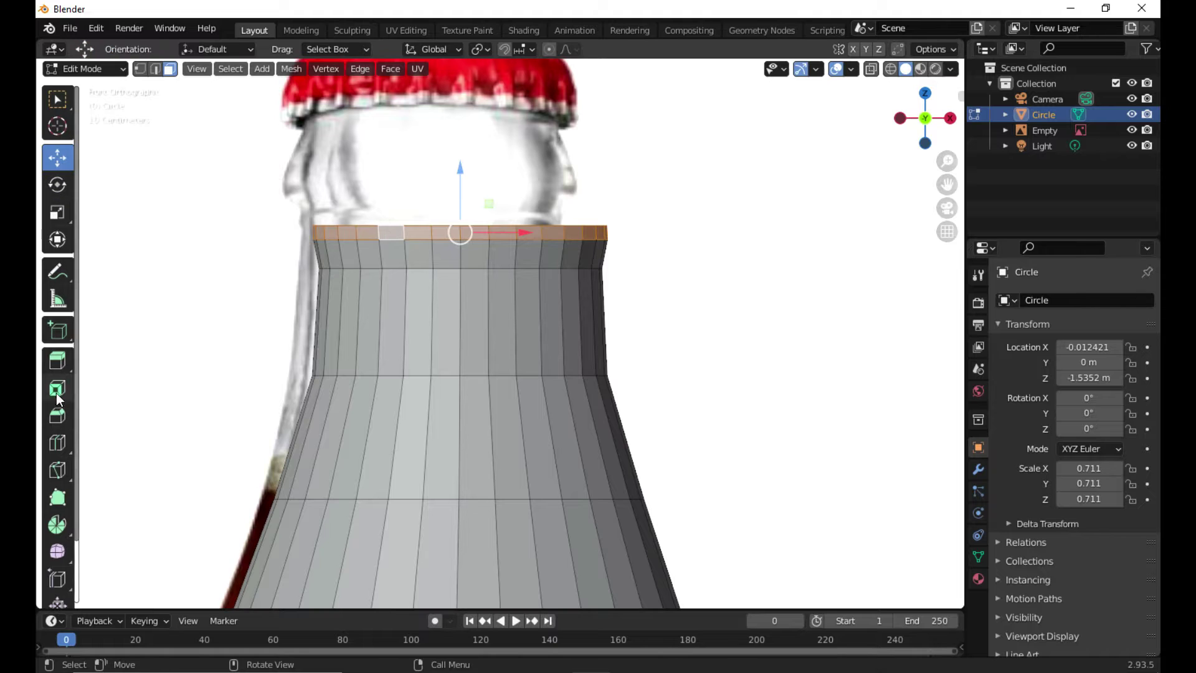
pyautogui.click(56, 391)
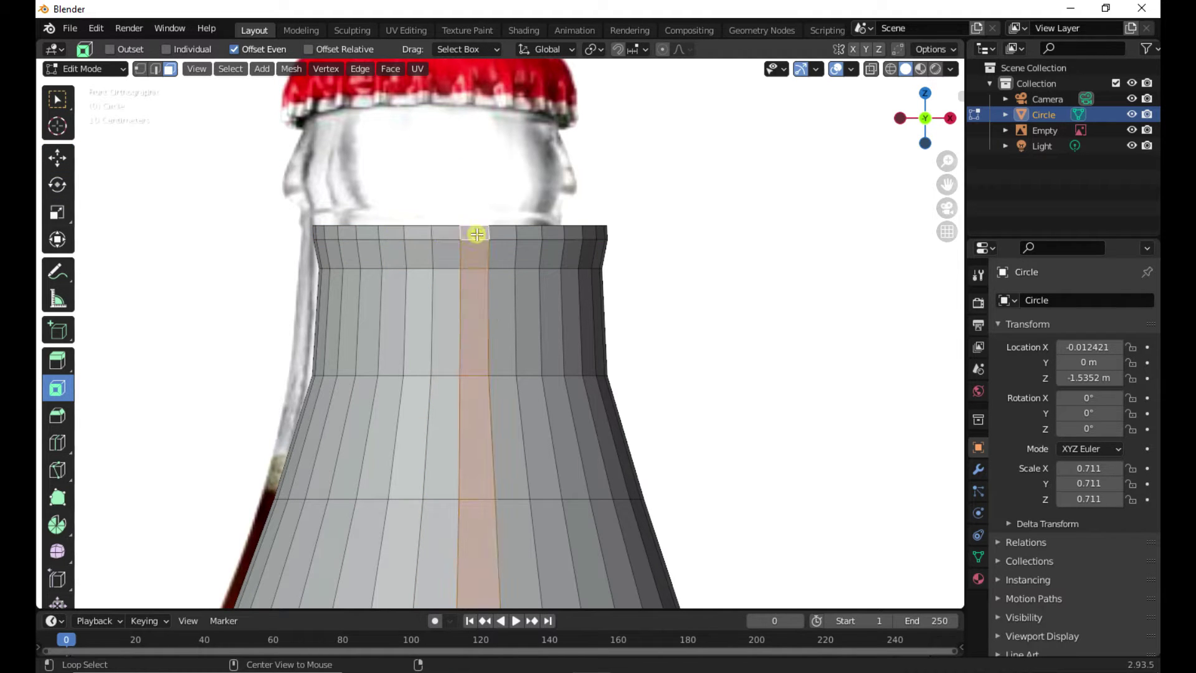
pyautogui.click(154, 69)
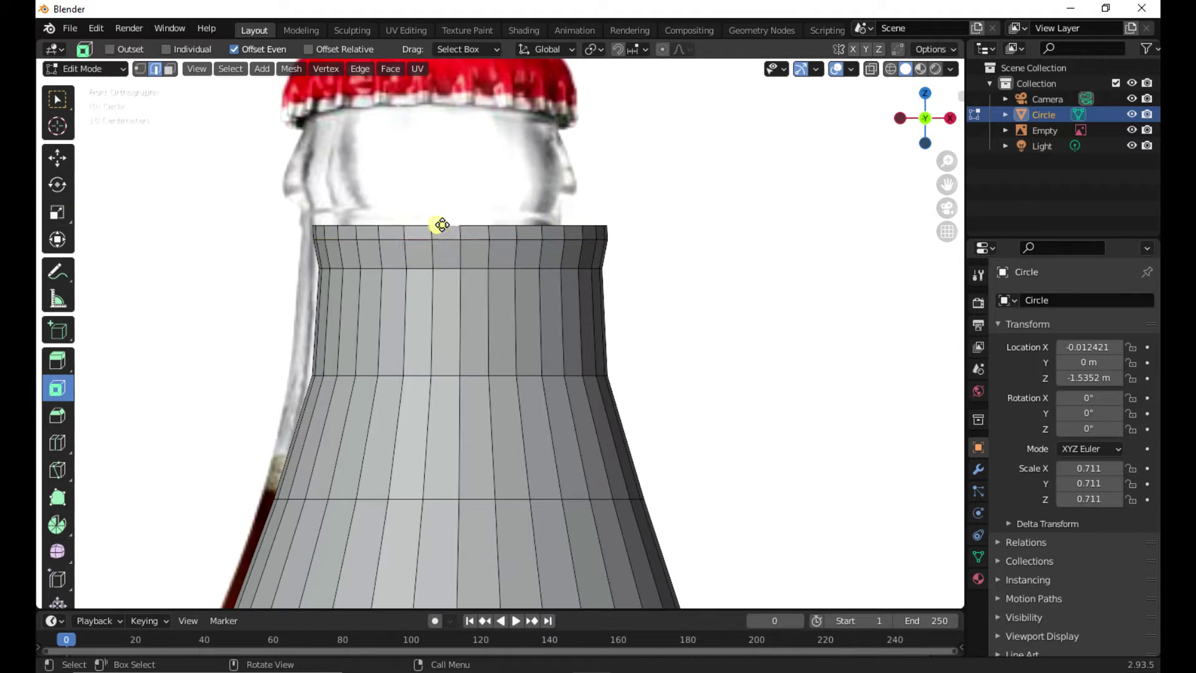
pyautogui.moveTo(378, 232); pyautogui.dragTo(382, 236)
pyautogui.moveTo(382, 235); pyautogui.dragTo(507, 354, button='middle')
pyautogui.scroll(-5, 462, 309)
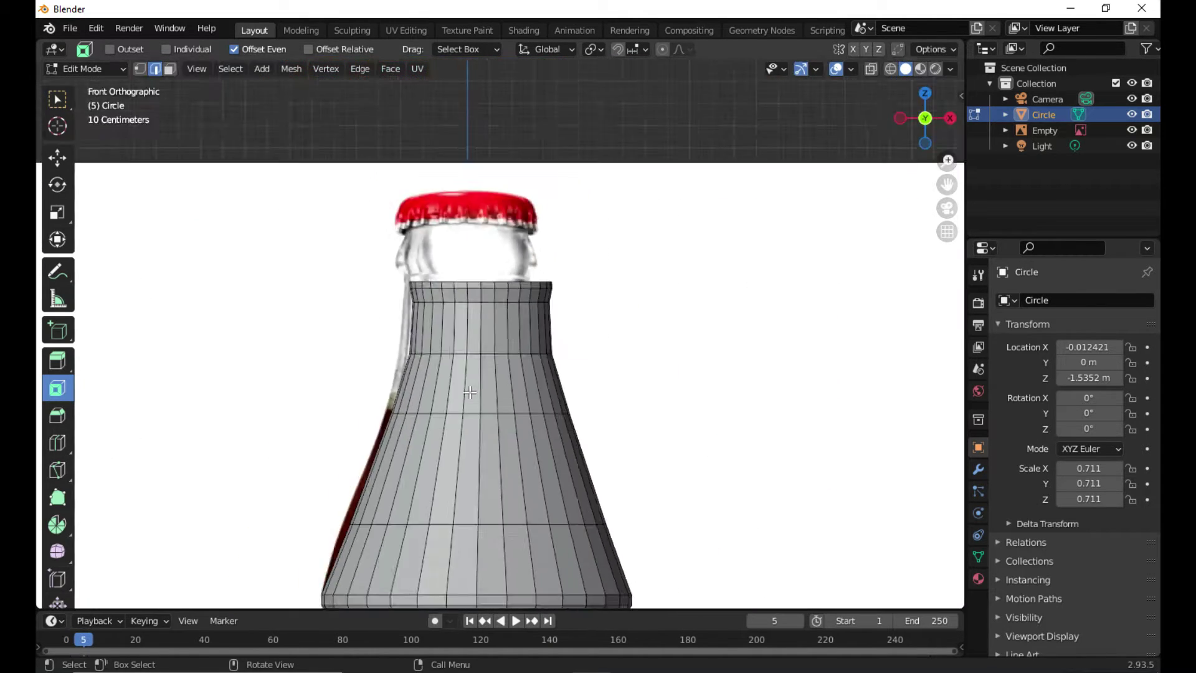
pyautogui.scroll(5, 456, 241)
pyautogui.click(169, 69)
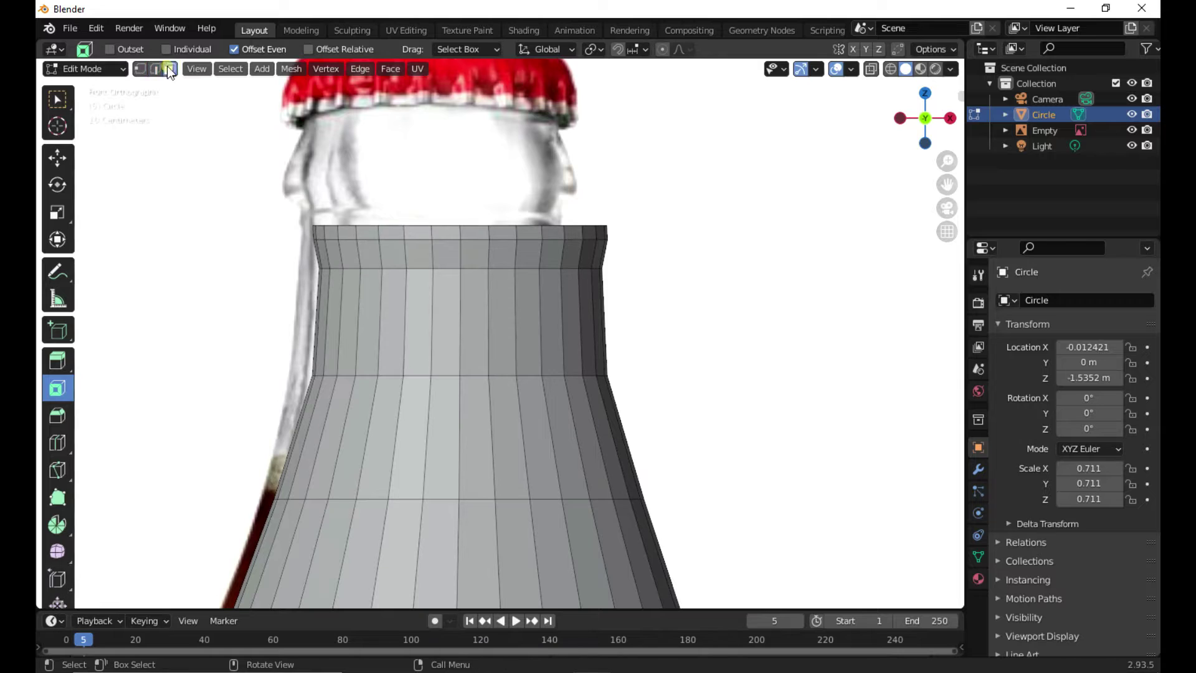
pyautogui.click(56, 99)
pyautogui.click(56, 157)
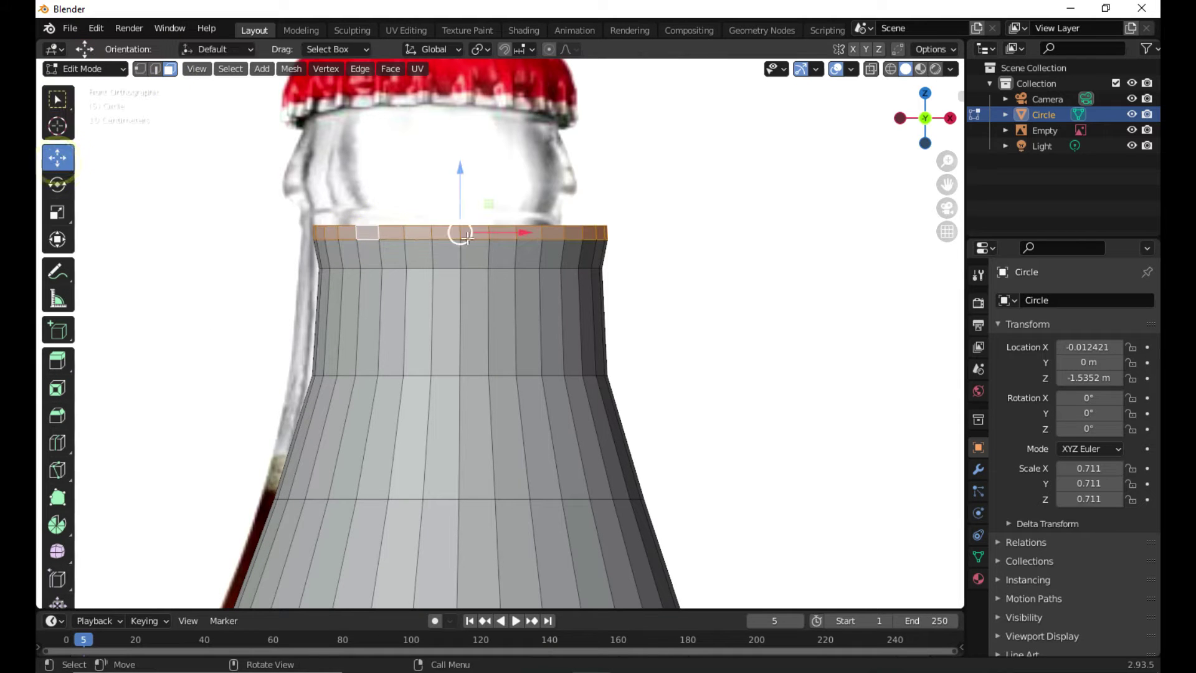
pyautogui.moveTo(460, 166); pyautogui.dragTo(484, 264)
pyautogui.press('Escape')
pyautogui.click(492, 298)
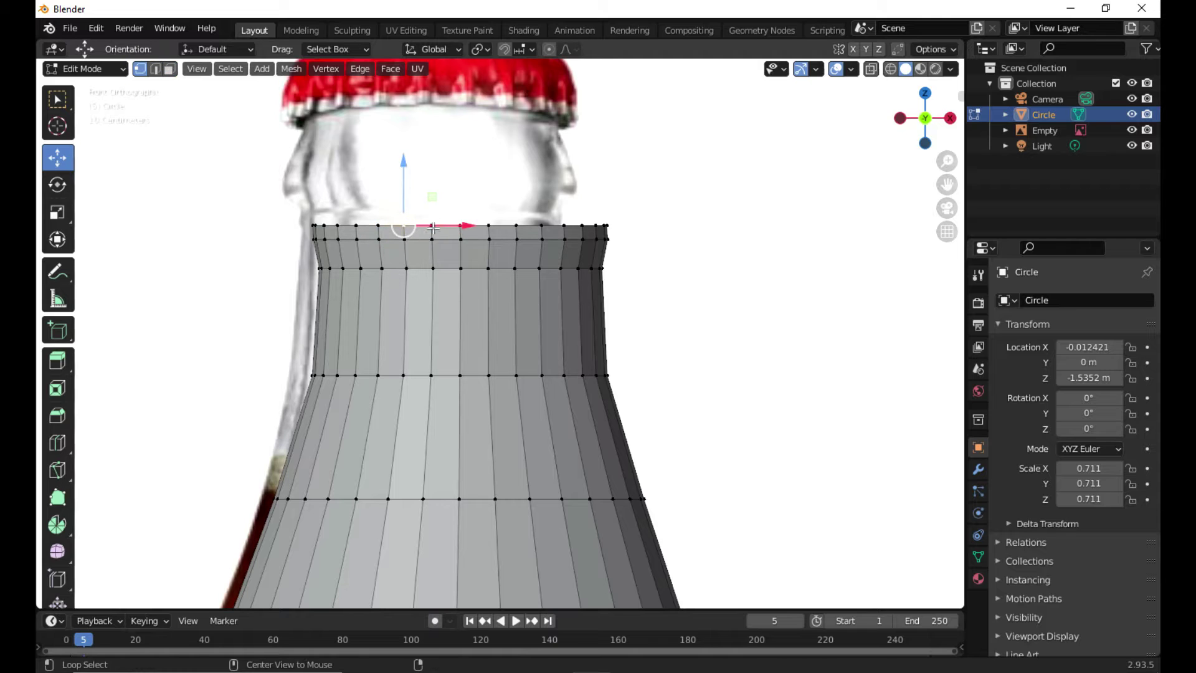
# Step: Extrude the neck's top edge ring up by a thin band, and extrude a taller section above it
pyautogui.press('e')
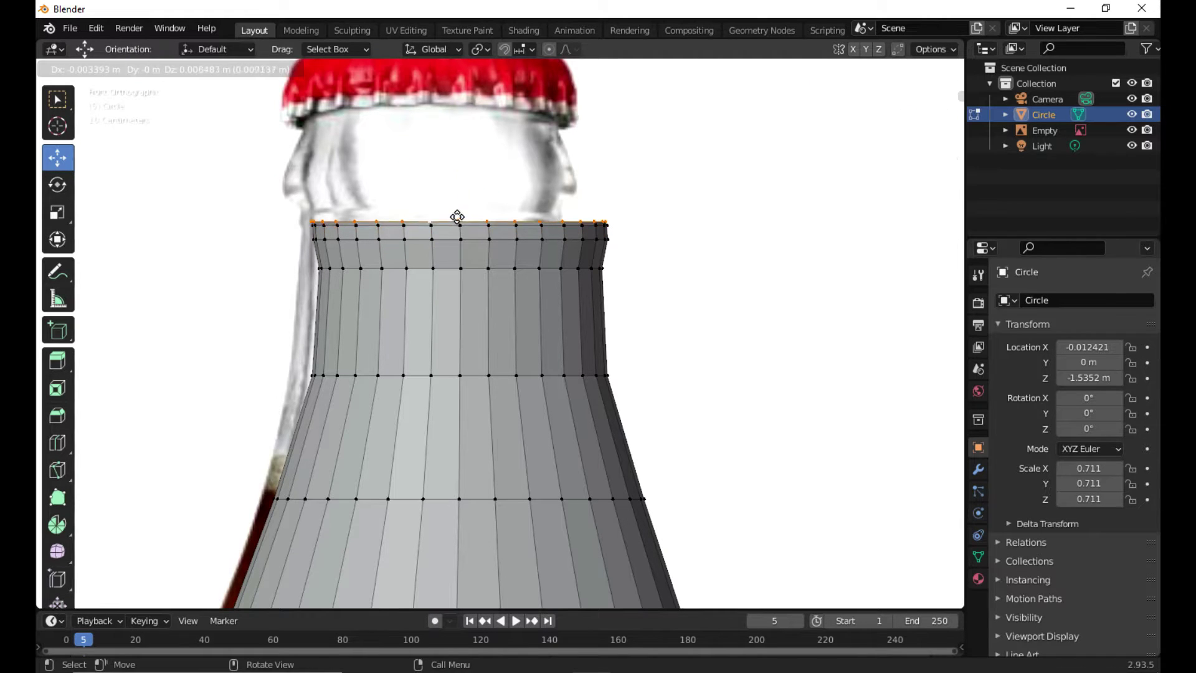
pyautogui.click(457, 218)
pyautogui.press('e')
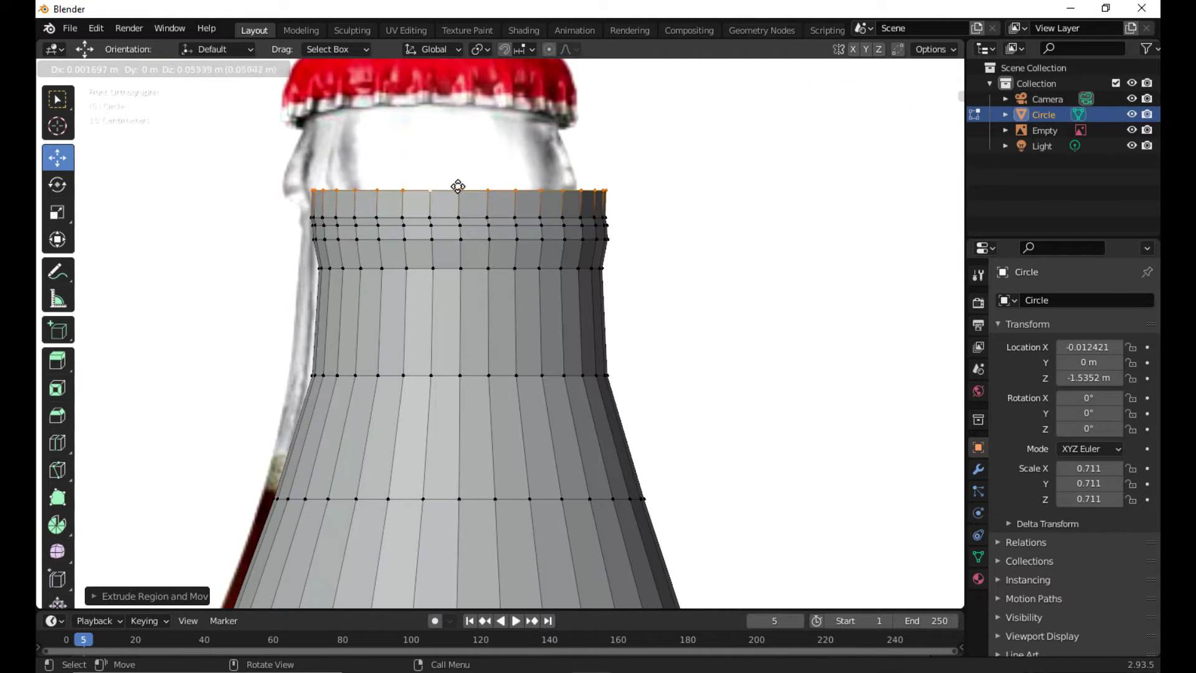
pyautogui.click(454, 174)
# Step: Scale the top ring inward to about 0.87 and extrude a thin straight lip above it
pyautogui.press('s')
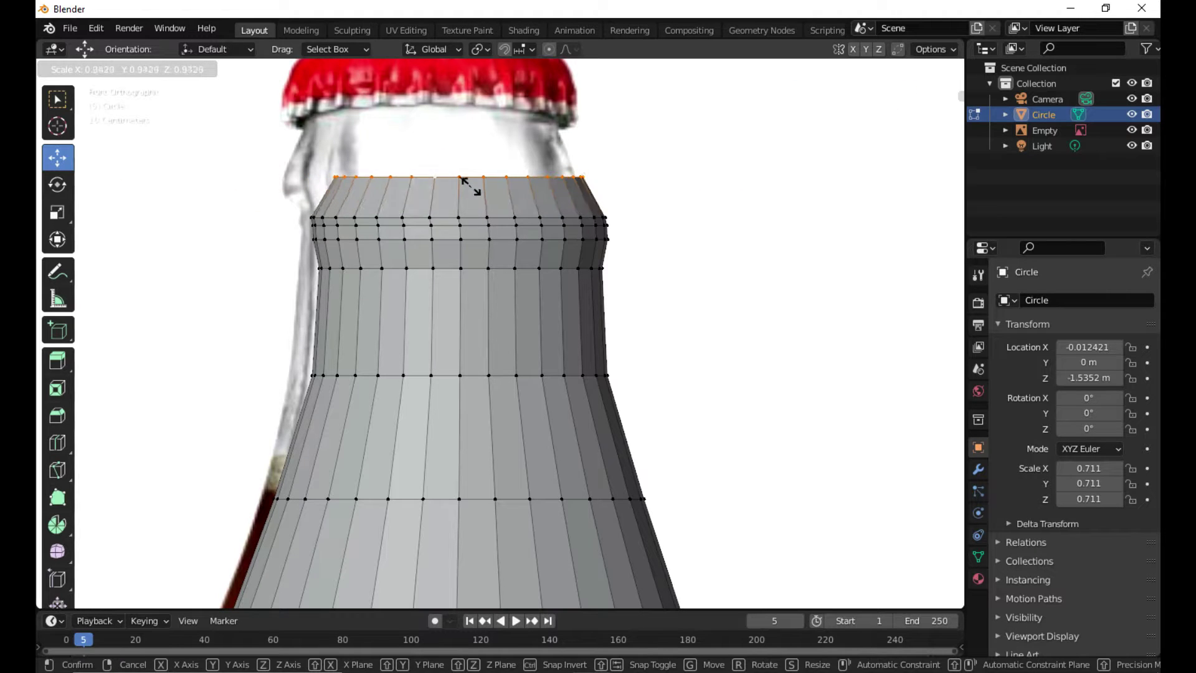
pyautogui.rightClick(470, 186)
pyautogui.press('s')
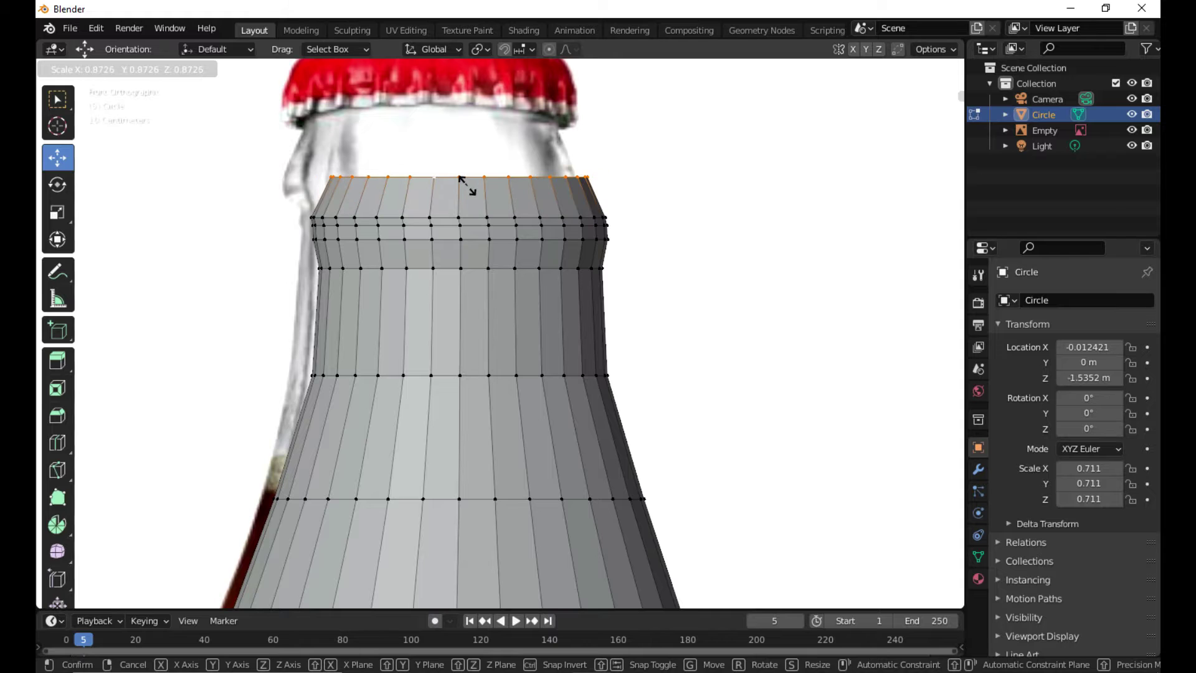
pyautogui.click(467, 186)
pyautogui.moveTo(467, 186); pyautogui.dragTo(467, 178)
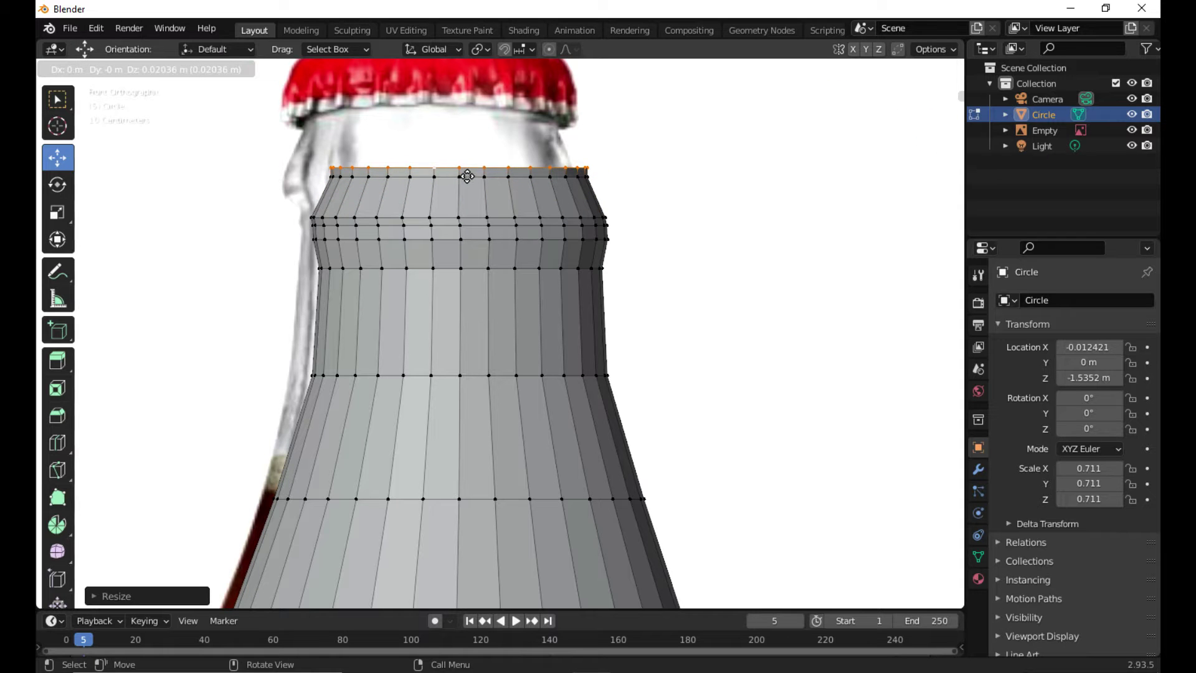
pyautogui.click(467, 180)
# Step: Select the thin lip's whole face band at the top of the neck and duplicate it in place
pyautogui.moveTo(467, 180); pyautogui.dragTo(503, 255, button='middle')
pyautogui.keyDown('alt'); pyautogui.click(492, 275); pyautogui.keyUp('alt')
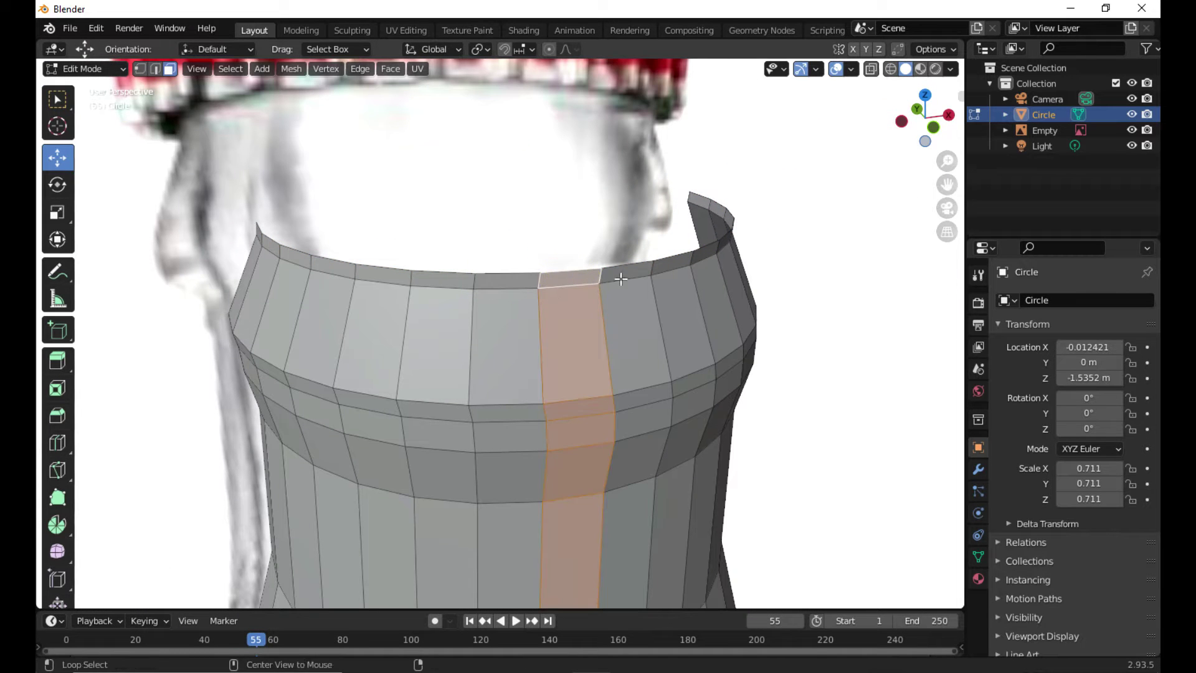
pyautogui.keyDown('alt'); pyautogui.click(622, 270); pyautogui.keyUp('alt')
pyautogui.keyDown('alt'); pyautogui.click(489, 274); pyautogui.keyUp('alt')
pyautogui.keyDown('alt'); pyautogui.click(594, 274); pyautogui.keyUp('alt')
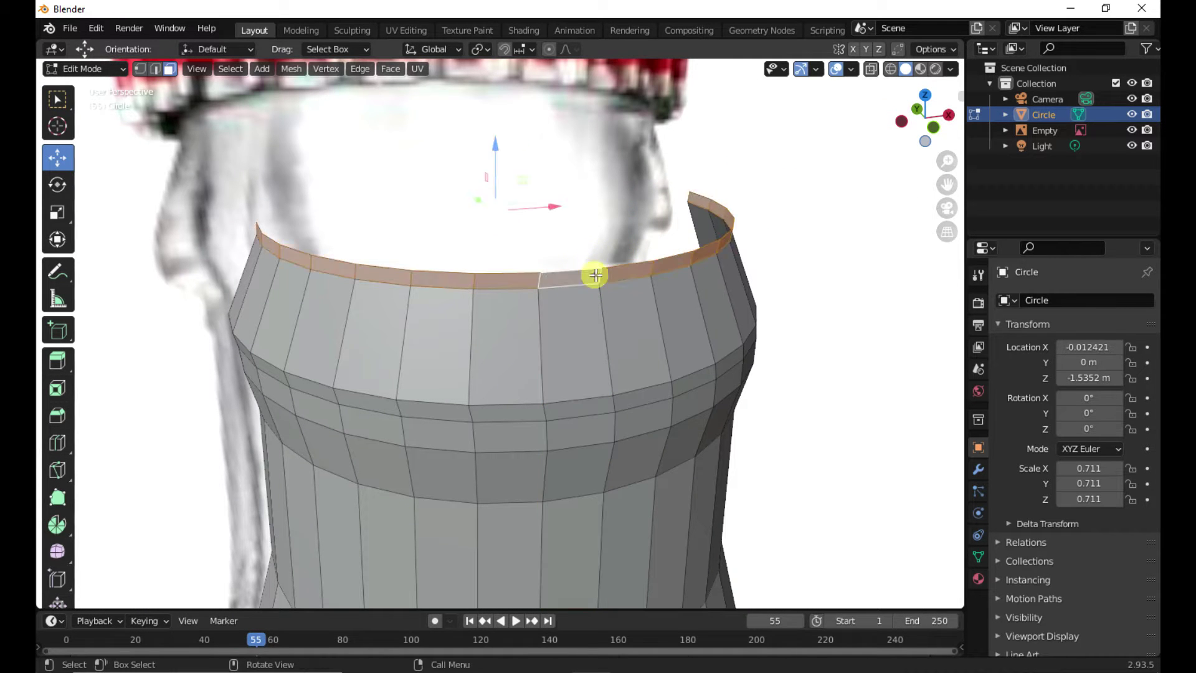
pyautogui.keyDown('alt'); pyautogui.click(521, 279); pyautogui.keyUp('alt')
pyautogui.keyDown('alt'); pyautogui.click(520, 279); pyautogui.keyUp('alt')
pyautogui.press('s')
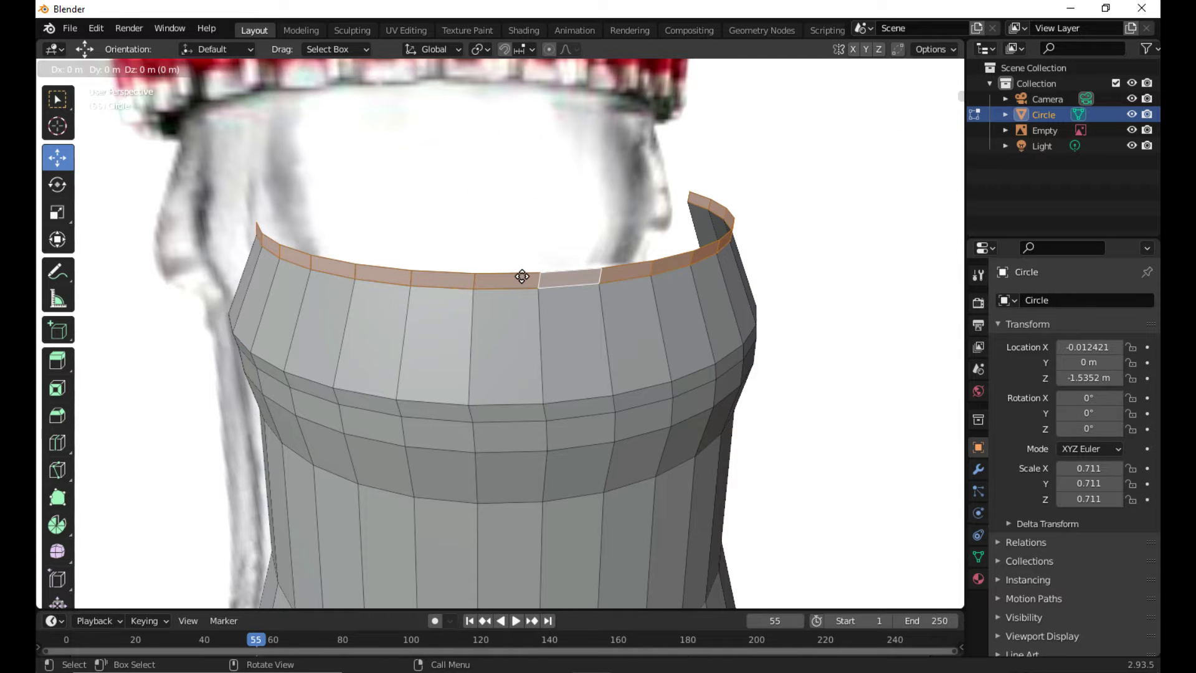
pyautogui.click(521, 280)
# Step: Scale the duplicated face band slightly inward
pyautogui.moveTo(522, 281); pyautogui.dragTo(523, 317, button='middle')
pyautogui.press('s')
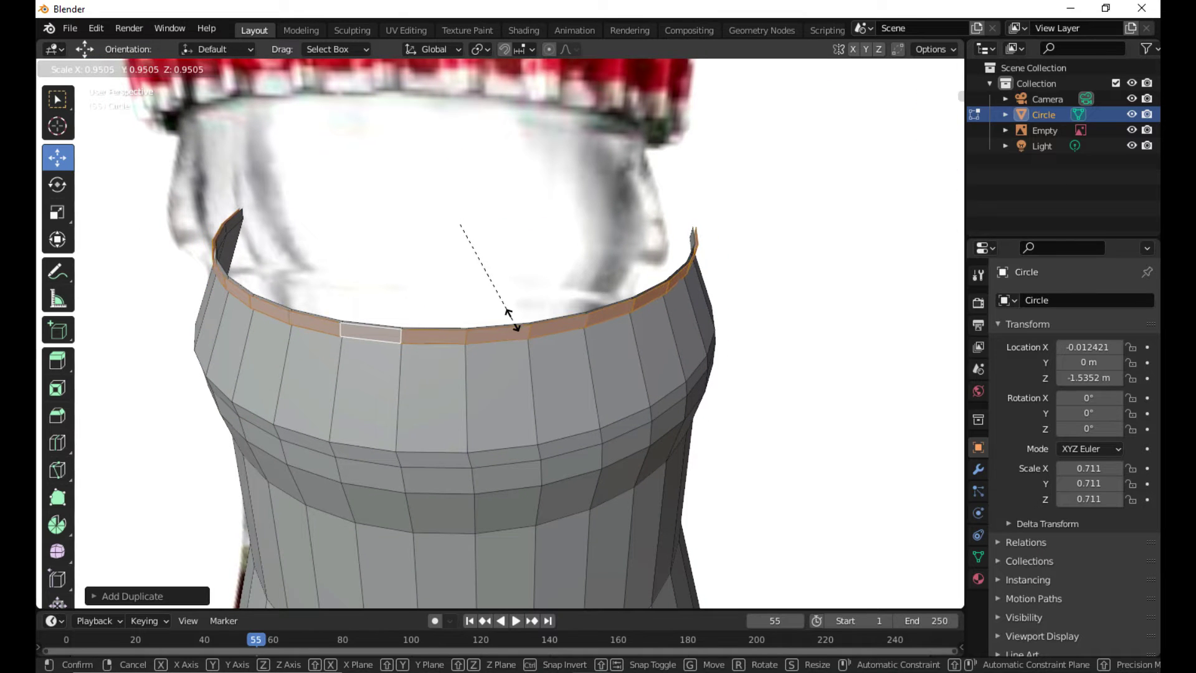
pyautogui.click(507, 311)
# Step: Try to extrude the duplicated face band, switch to Inset Faces and Bevel, and undo the last change
pyautogui.click(58, 360)
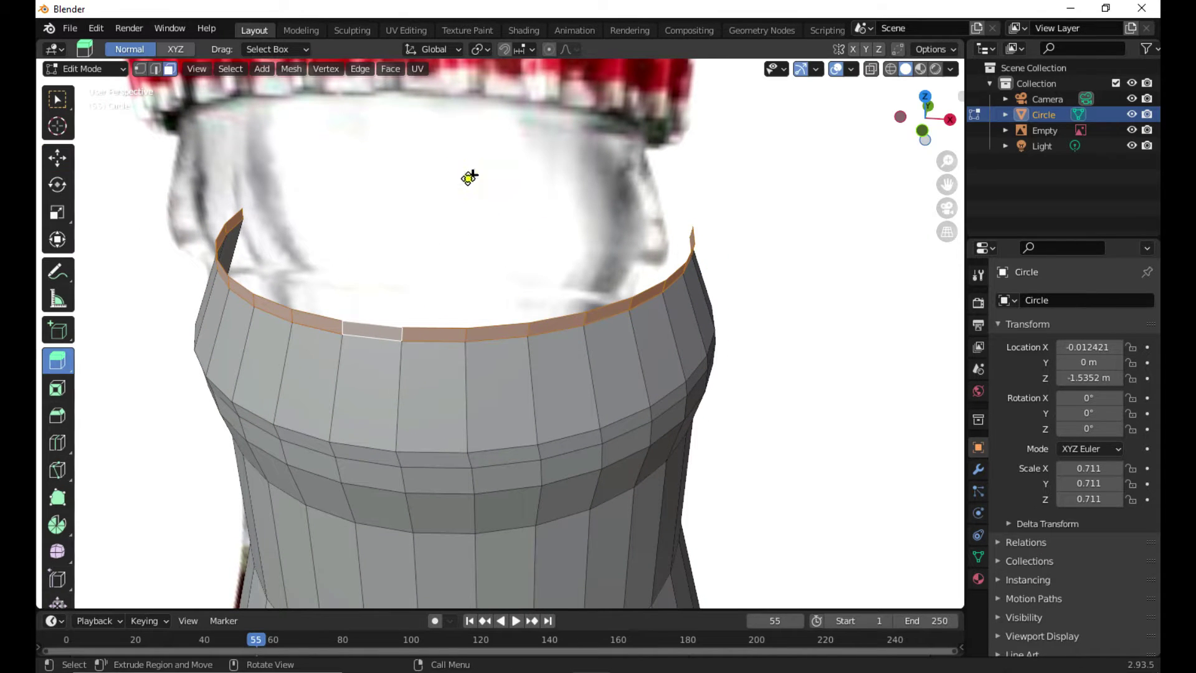
pyautogui.moveTo(467, 179); pyautogui.dragTo(440, 157)
pyautogui.hotkey('shift', 'space')
pyautogui.press('i')
pyautogui.hotkey('shift', 'space')
pyautogui.press('b')
pyautogui.hotkey('ctrl', 'z')
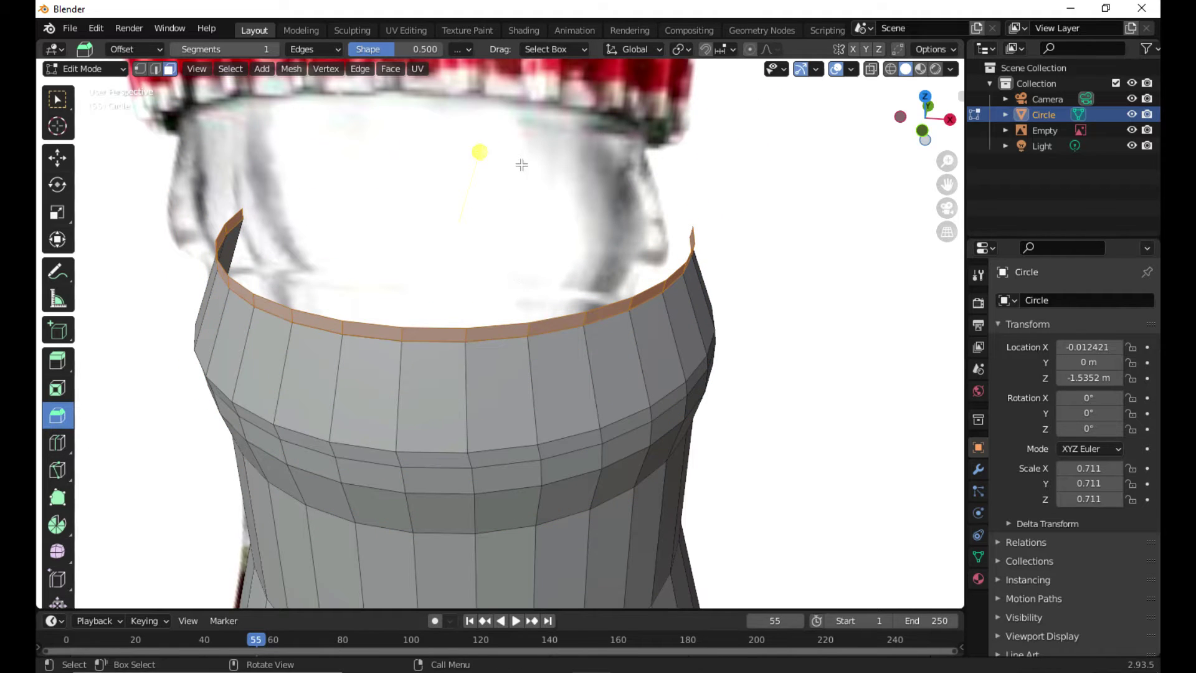
# Step: Delete the vertices of the duplicated face band inside the neck's lip
pyautogui.moveTo(521, 164); pyautogui.dragTo(543, 205)
pyautogui.press('x')
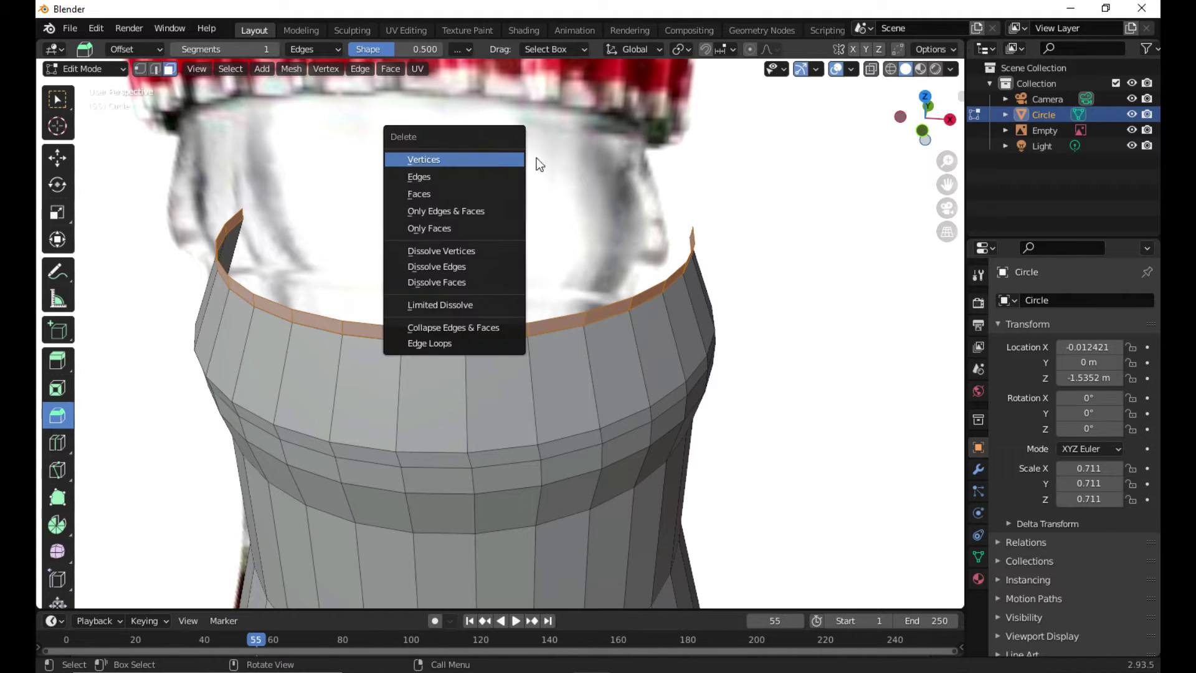
pyautogui.press('Escape')
pyautogui.press('x')
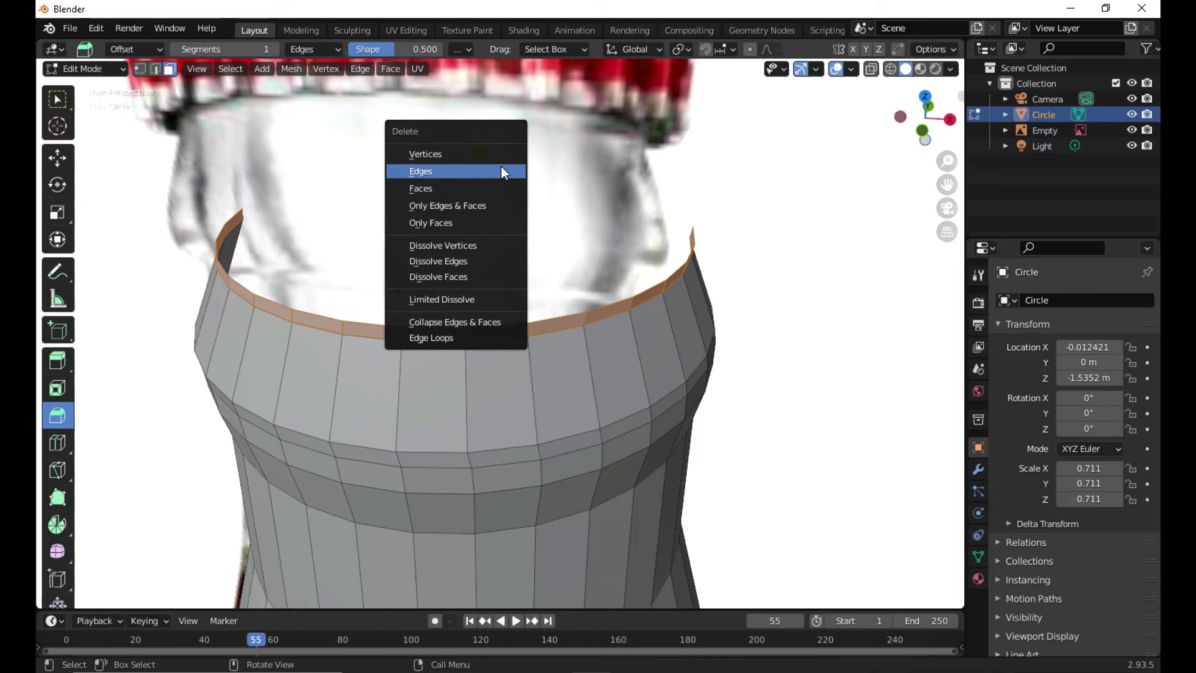
pyautogui.click(452, 160)
# Step: Return to Object Mode with the selection tool active and shade the bottle smooth
pyautogui.moveTo(329, 375); pyautogui.dragTo(339, 371)
pyautogui.press('w')
pyautogui.scroll(-3, 453, 400)
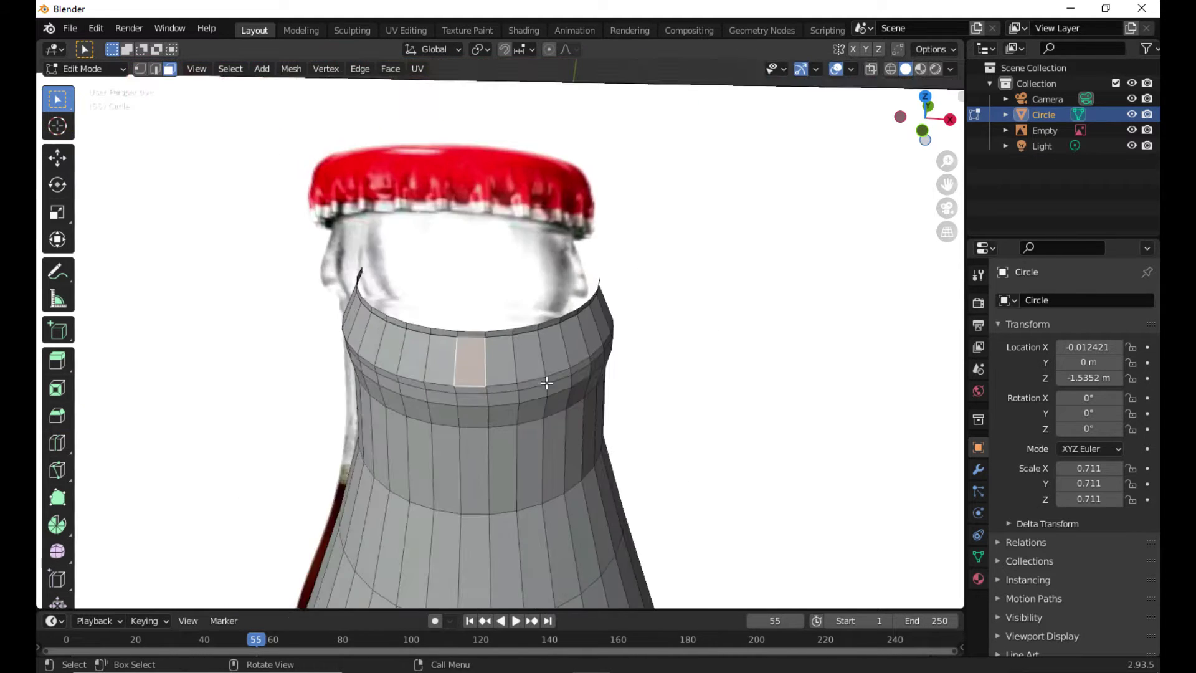
pyautogui.moveTo(547, 381); pyautogui.dragTo(493, 151, button='middle')
pyautogui.press('Tab')
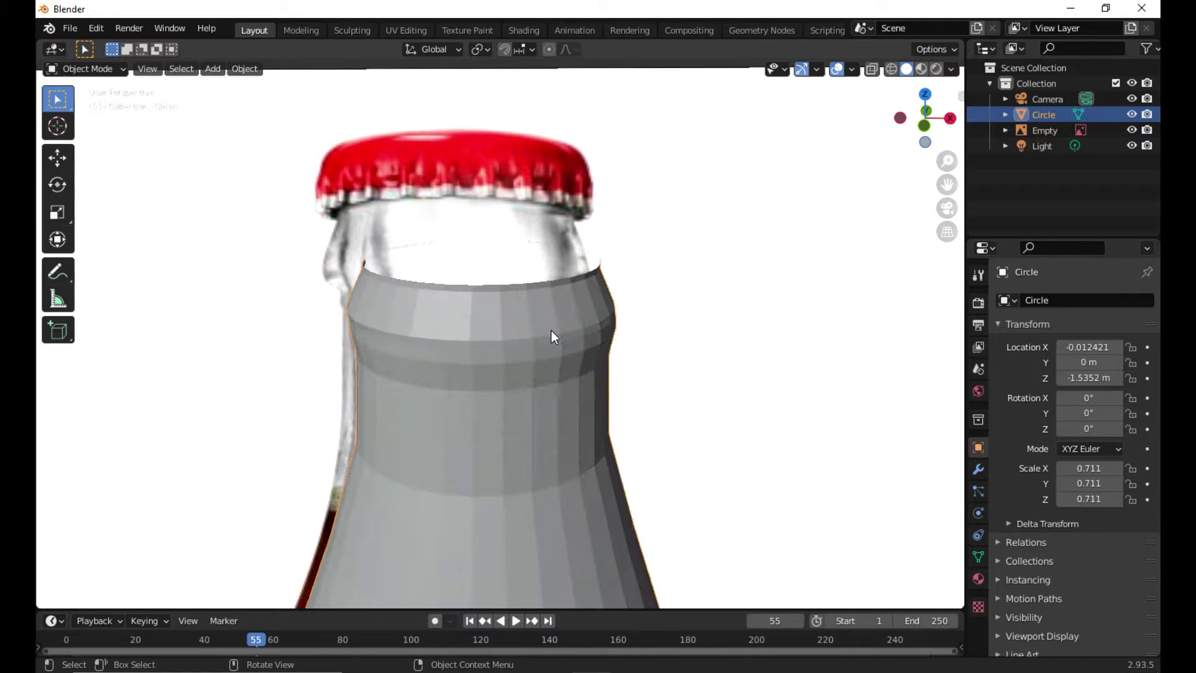
pyautogui.scroll(-3, 550, 330)
pyautogui.click(546, 376)
pyautogui.click(495, 453)
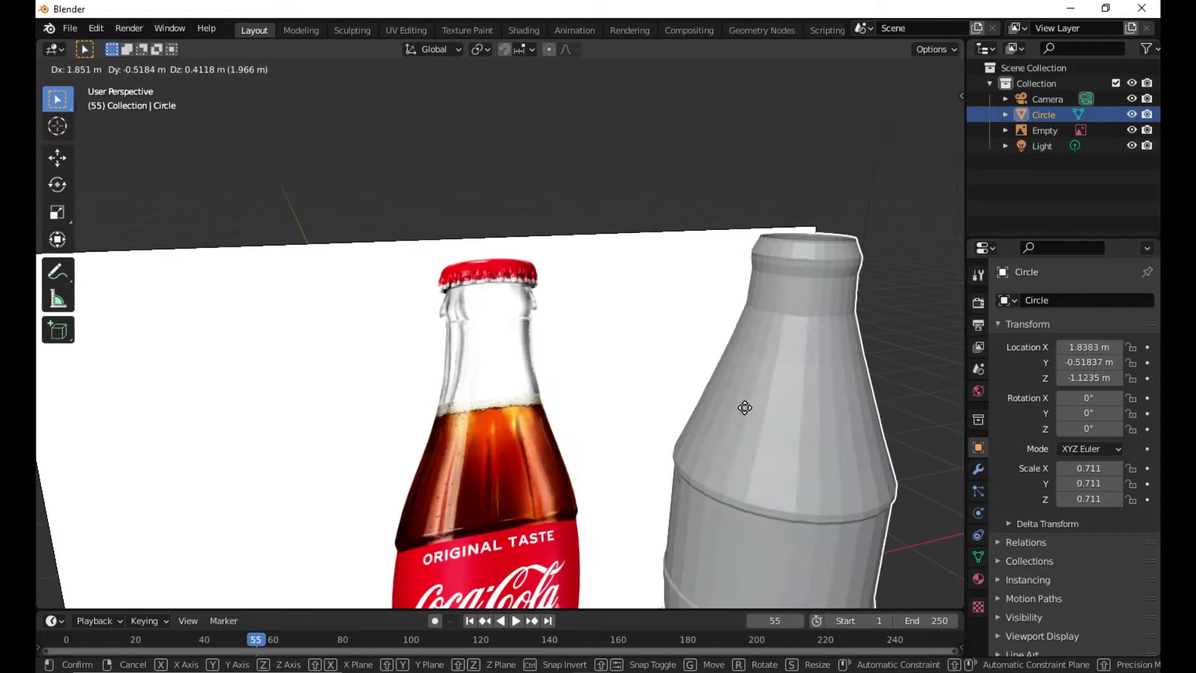
pyautogui.moveTo(494, 362); pyautogui.dragTo(507, 479, button='middle')
pyautogui.scroll(-3, 560, 477)
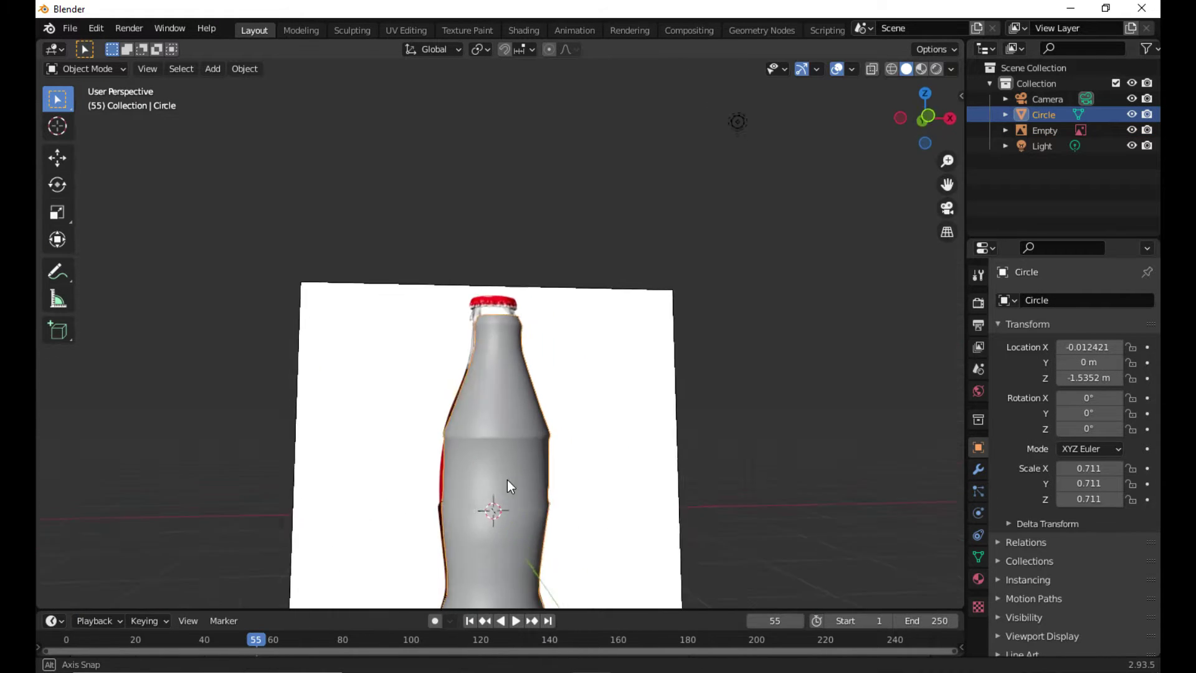
# Step: Select the reference image and examine the cap and the neck opening beneath it
pyautogui.click(609, 472)
pyautogui.moveTo(611, 471); pyautogui.dragTo(903, 451)
pyautogui.moveTo(903, 451); pyautogui.dragTo(646, 459, button='middle')
pyautogui.moveTo(646, 459); pyautogui.dragTo(554, 414)
pyautogui.scroll(2, 554, 414)
pyautogui.scroll(8, 517, 342)
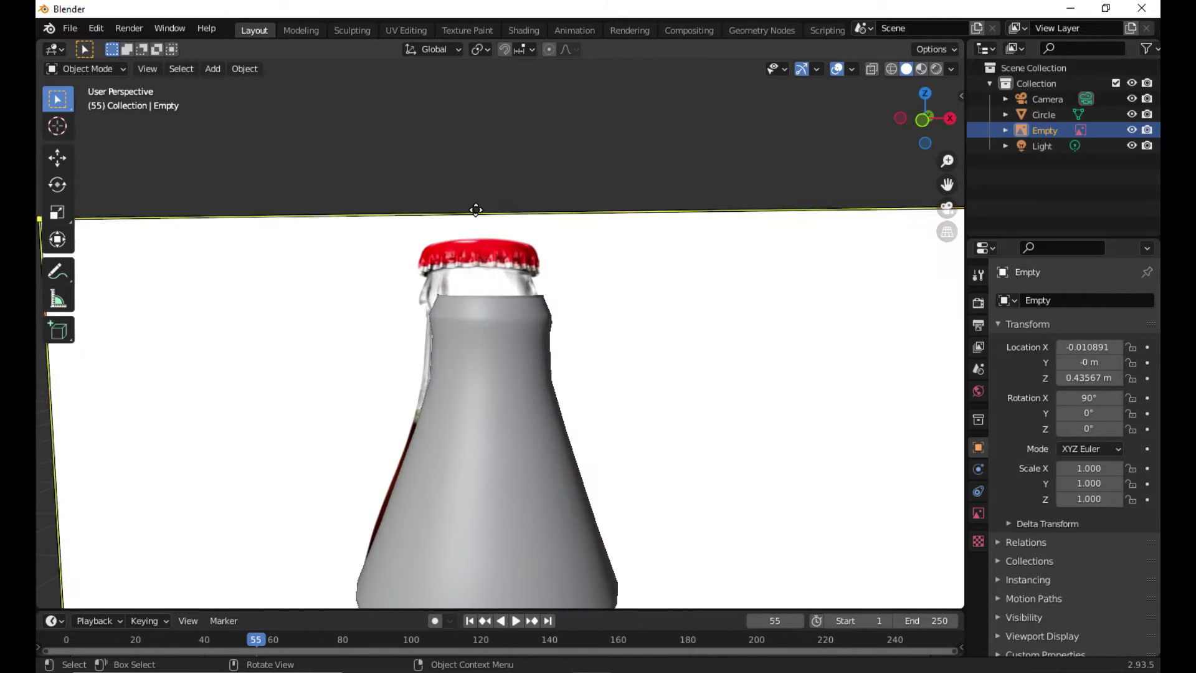
pyautogui.moveTo(468, 159); pyautogui.dragTo(473, 376, button='middle')
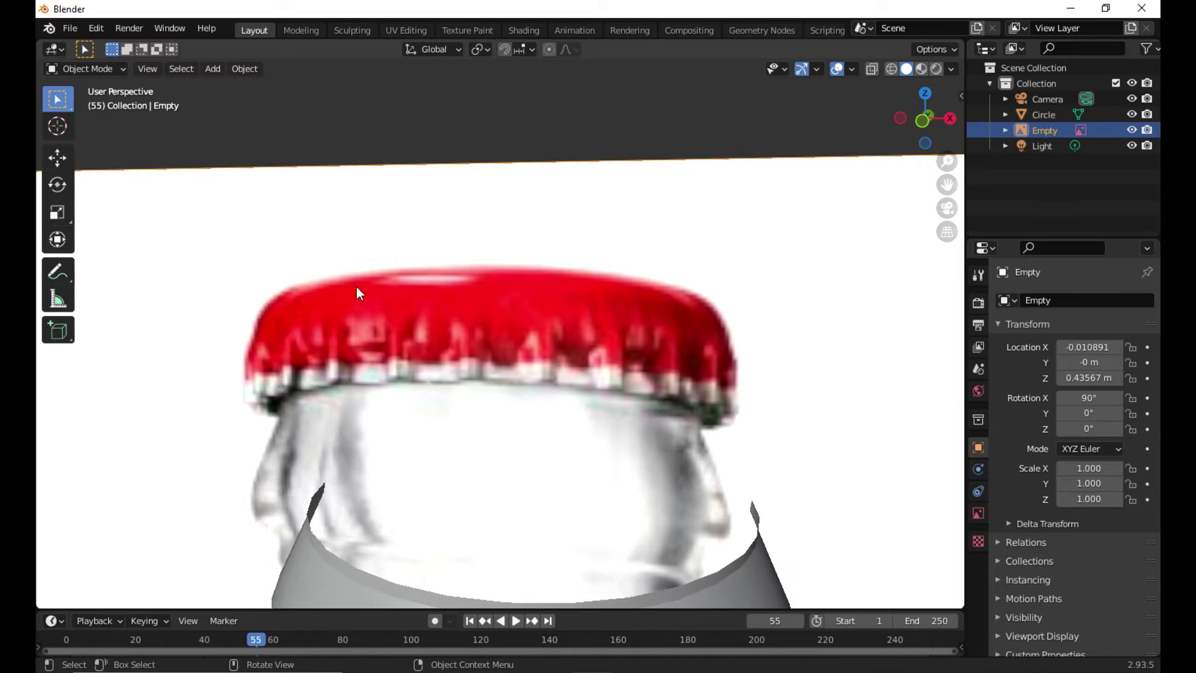
# Step: Add a mesh circle and move it up to the height of the bottle cap
pyautogui.hotkey('shift', 'a')
pyautogui.moveTo(494, 360)
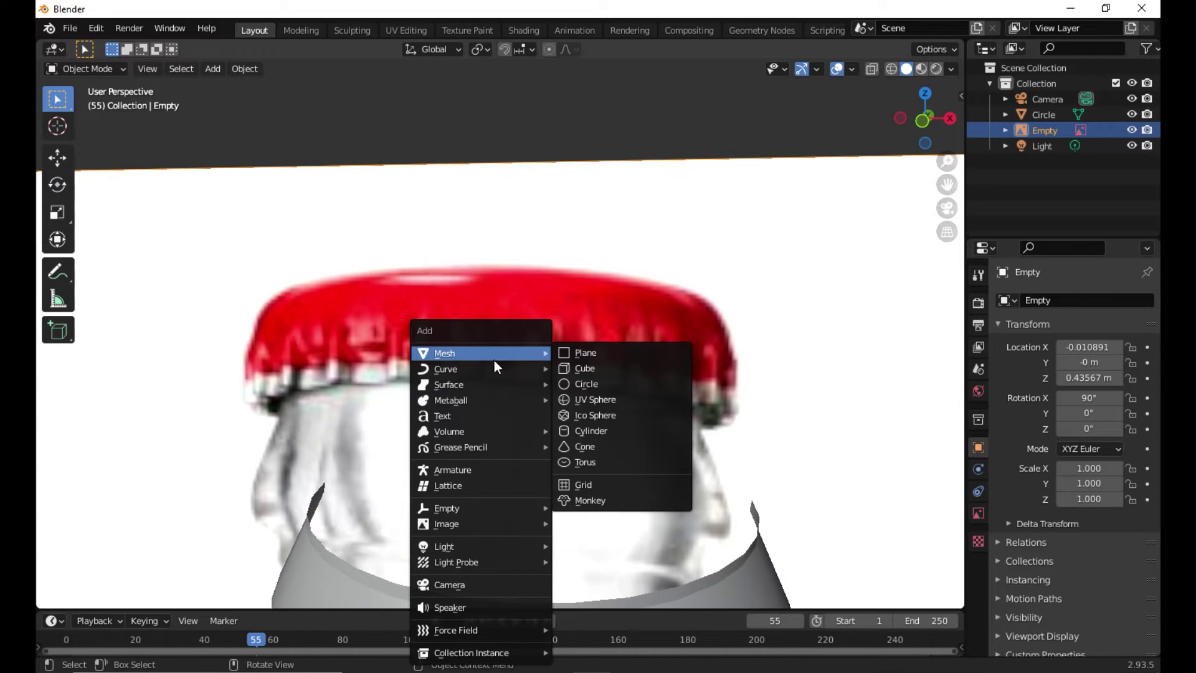
pyautogui.click(585, 384)
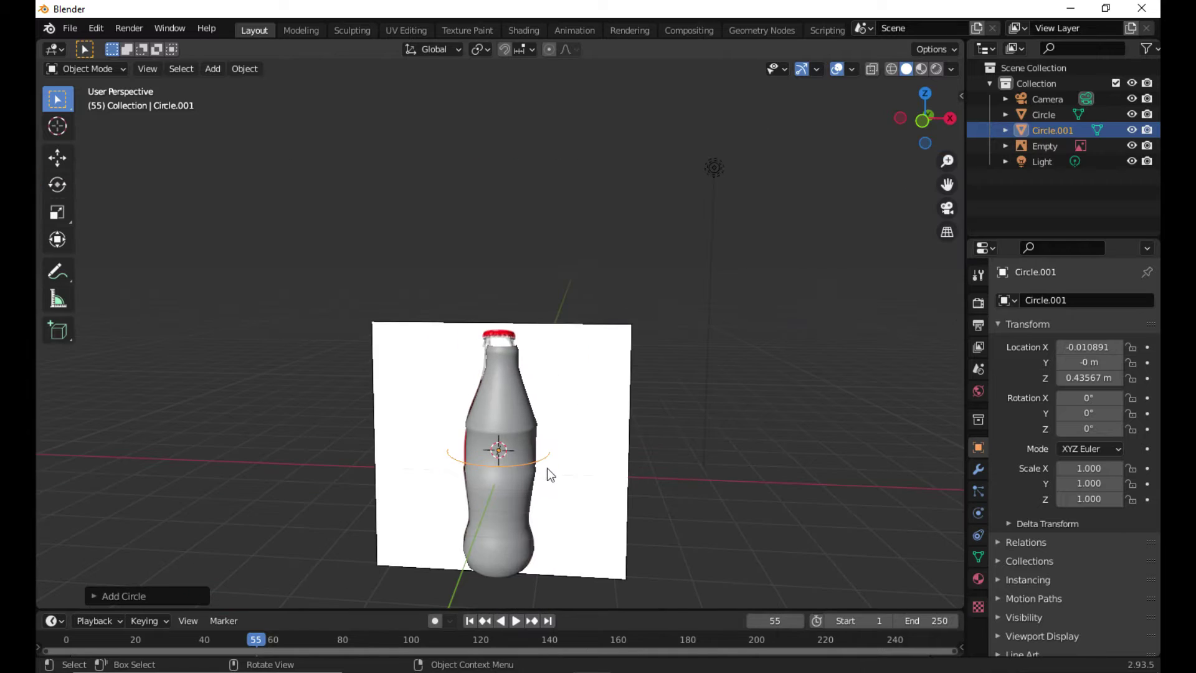
pyautogui.press('g')
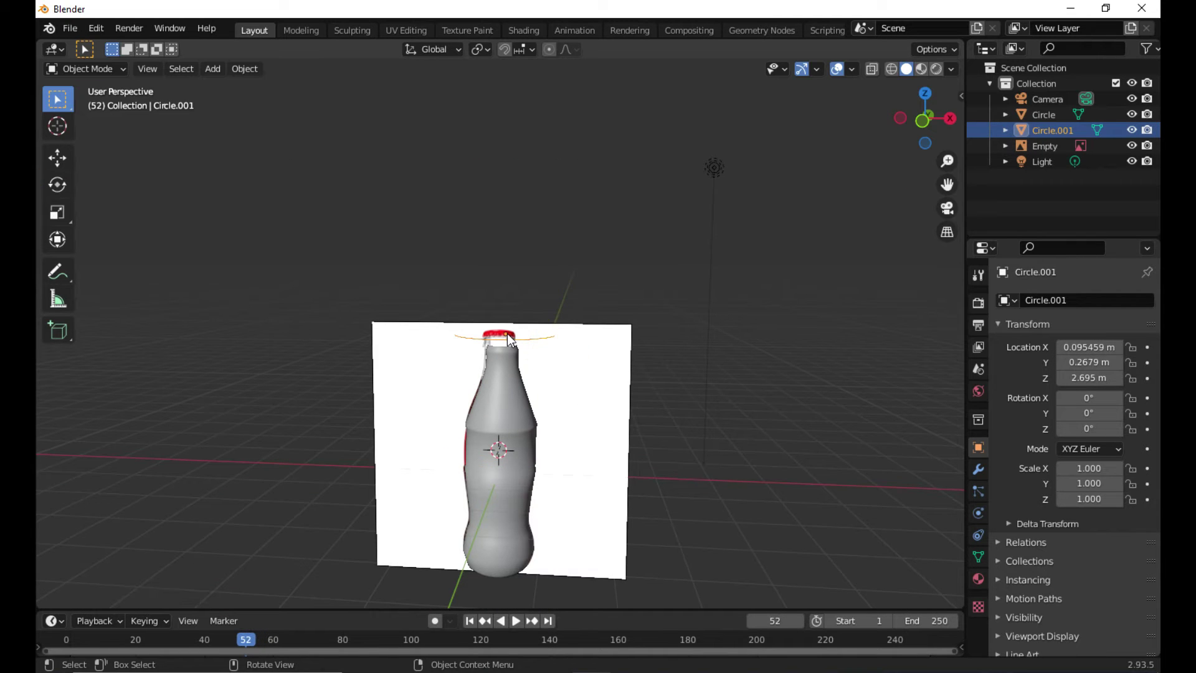
pyautogui.scroll(1, 515, 342)
pyautogui.scroll(2, 531, 348)
pyautogui.keyDown('alt'); pyautogui.scroll(9, 547, 352); pyautogui.keyUp('alt')
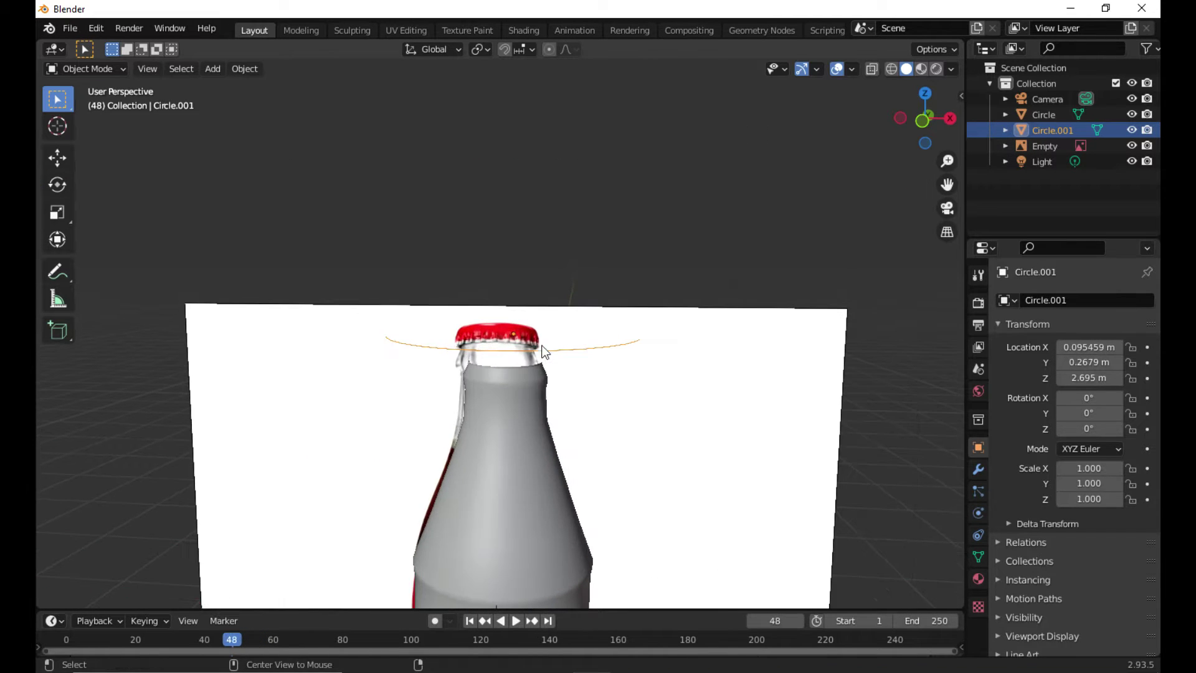
pyautogui.scroll(5, 562, 361)
# Step: Separate the new circle's selected geometry into its own object in Edit Mode and select that object
pyautogui.rightClick(633, 394)
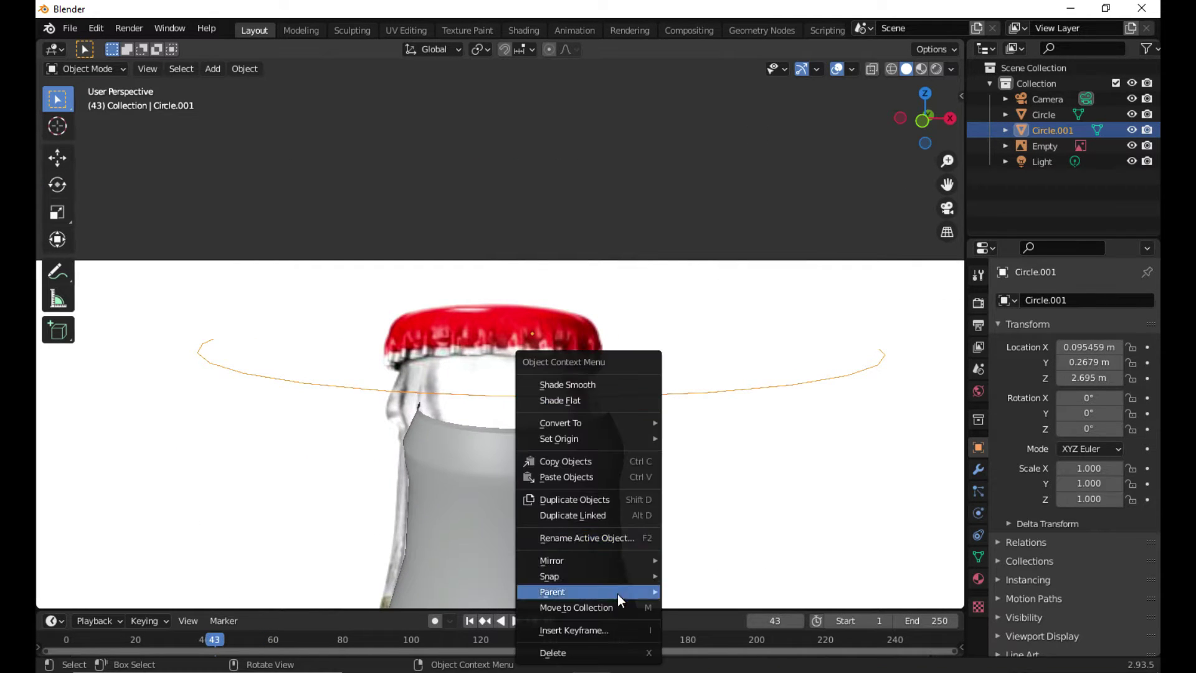
pyautogui.press('Tab')
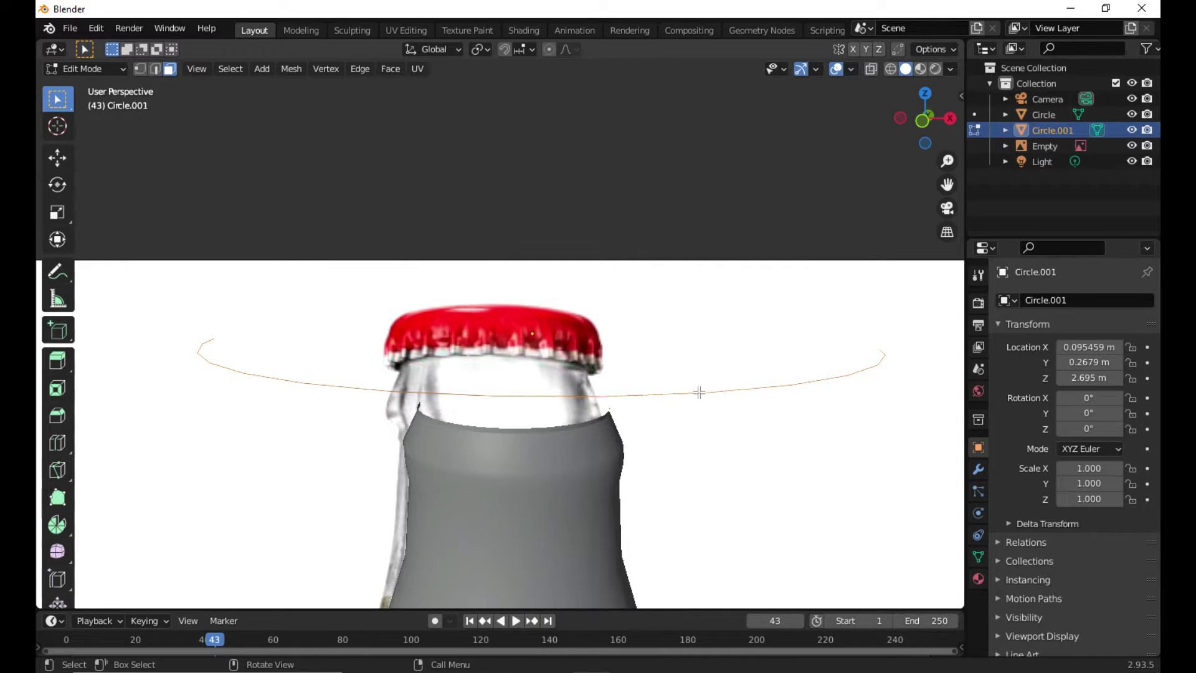
pyautogui.rightClick(671, 606)
pyautogui.click(768, 602)
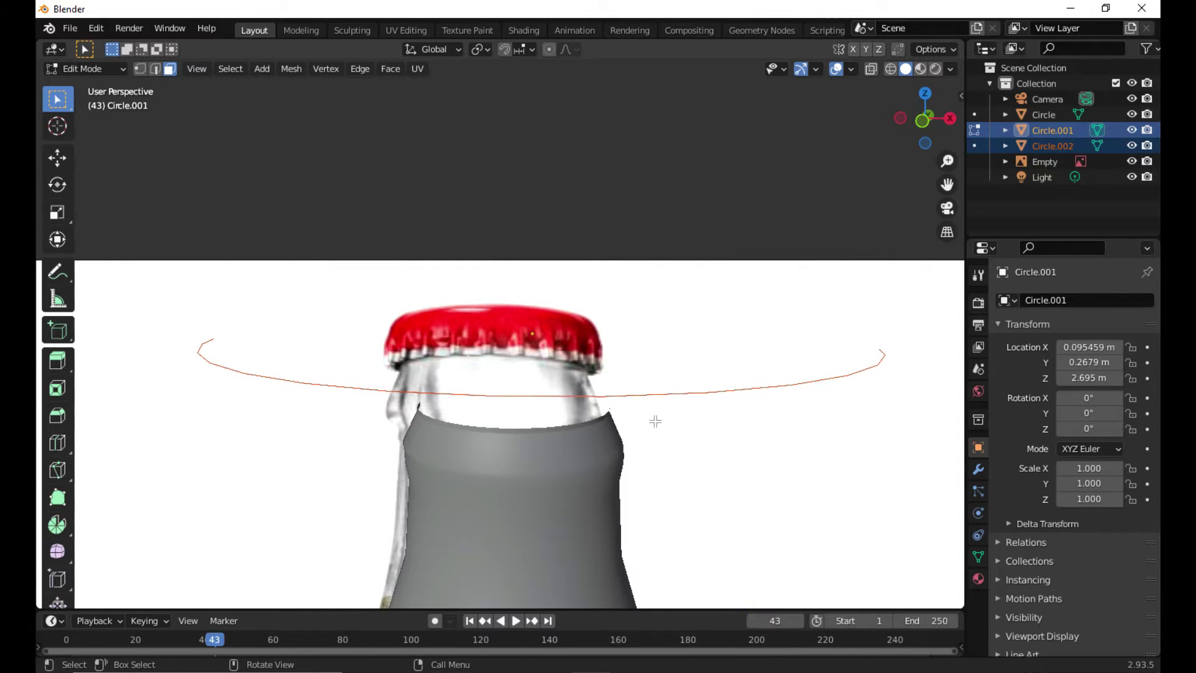
pyautogui.press('Tab')
pyautogui.click(573, 553)
pyautogui.click(533, 396)
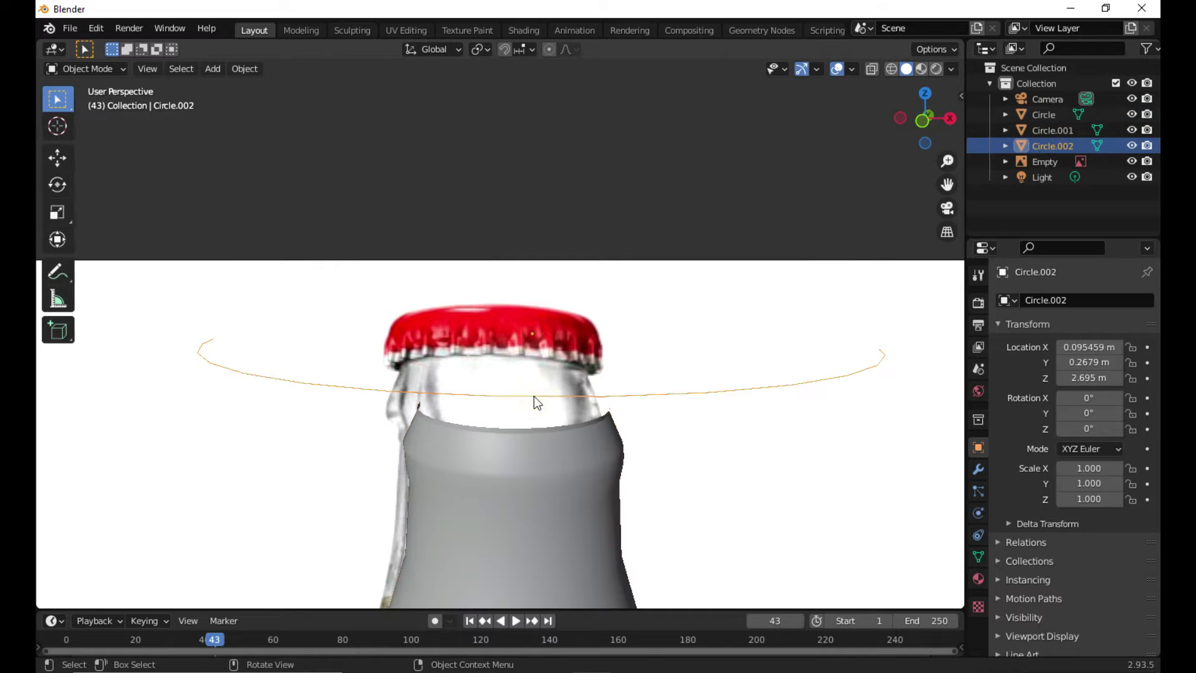
# Step: Try to scale the separated circle over the neck opening
pyautogui.press('Tab')
pyautogui.press('Tab')
pyautogui.press('Tab')
pyautogui.press('Tab')
pyautogui.click(513, 397)
pyautogui.click(543, 399)
pyautogui.press('s')
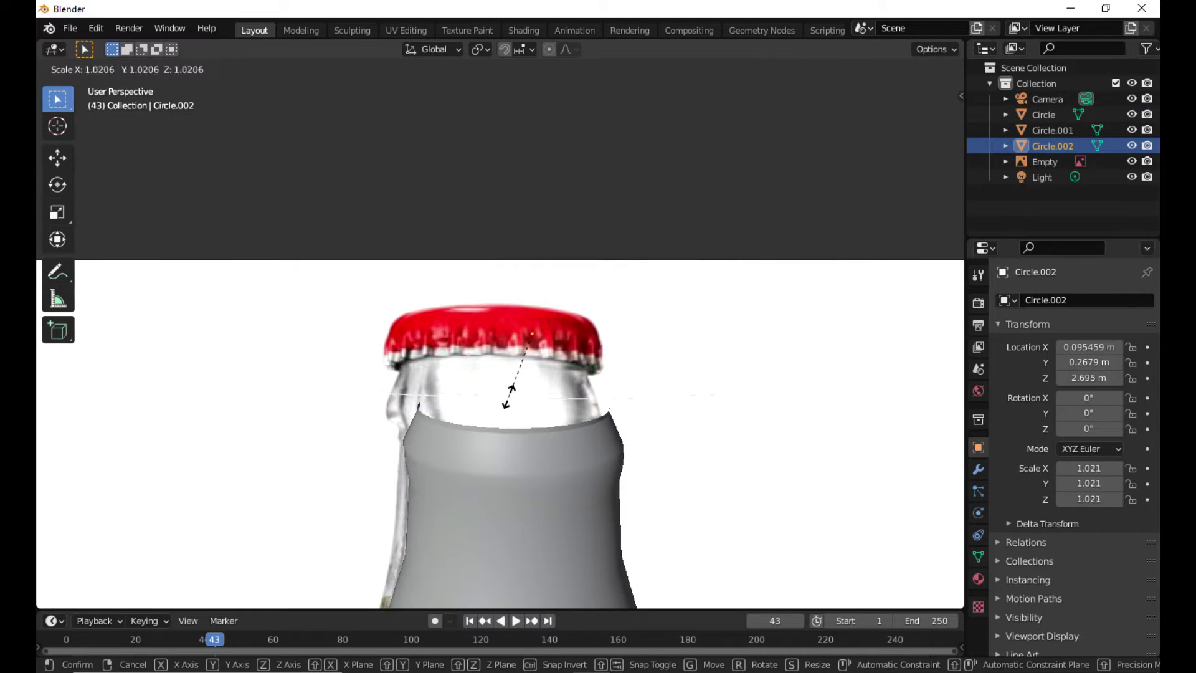
pyautogui.click(506, 394)
pyautogui.press('Tab')
pyautogui.scroll(-4, 526, 439)
# Step: Undo the scaling, separation, placement and creation of the added circle
pyautogui.hotkey('ctrl', 'z')
pyautogui.hotkey('ctrl', 'z')
pyautogui.hotkey('ctrl', 'z')
pyautogui.hotkey('ctrl', 'z')
pyautogui.hotkey('ctrl', 'z')
pyautogui.hotkey('ctrl', 'z')
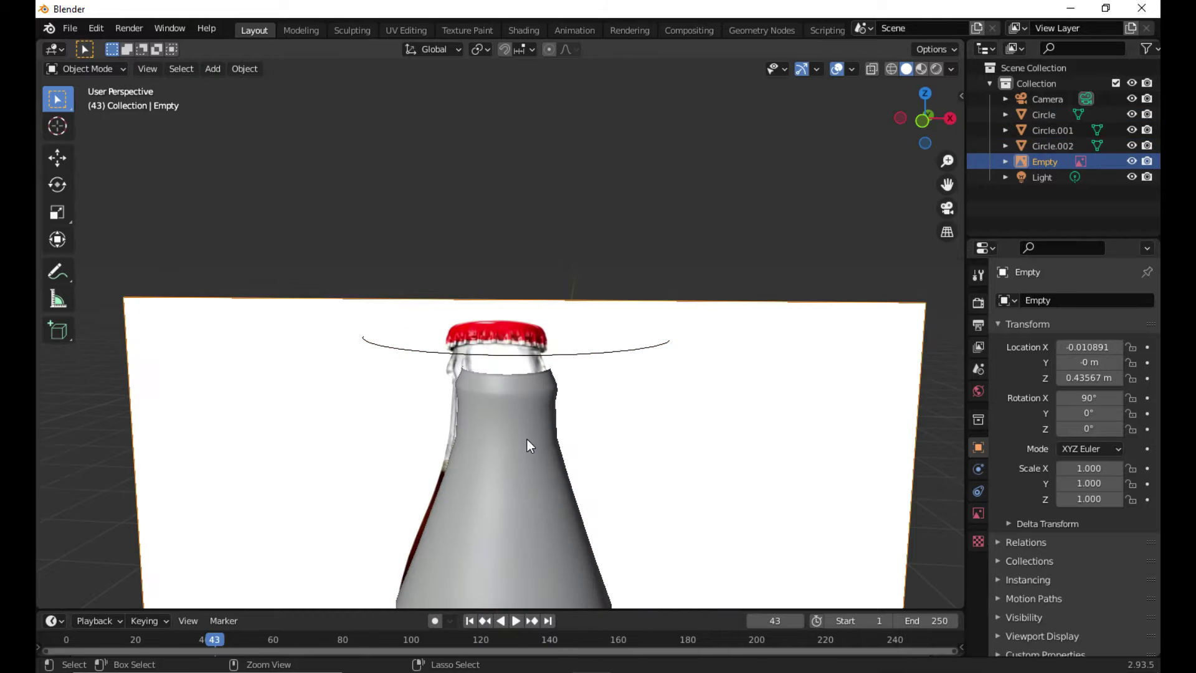
pyautogui.hotkey('ctrl', 'z')
pyautogui.hotkey('ctrl', 'z')
pyautogui.hotkey('ctrl', 'z')
pyautogui.hotkey('ctrl', 'z')
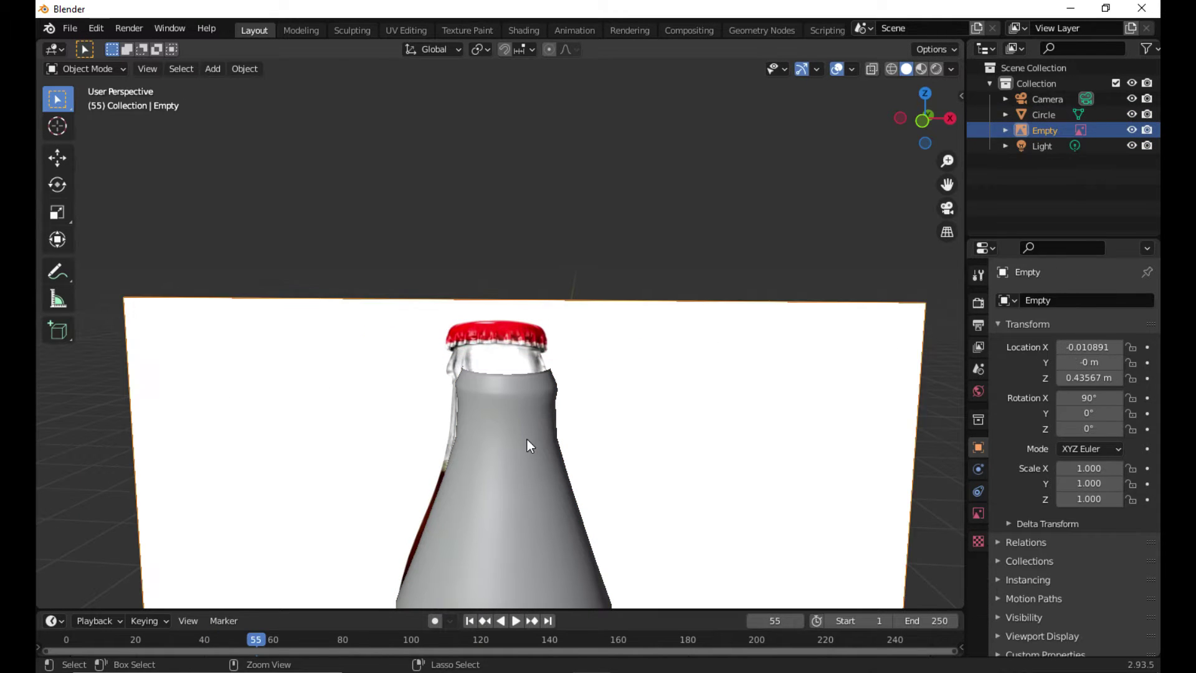
# Step: Snap the 3D cursor to the bottle's origin and add a mesh circle there, shown in front view
pyautogui.hotkey('shift', 's')
pyautogui.click(630, 462)
pyautogui.hotkey('shift', 'a')
pyautogui.moveTo(560, 355)
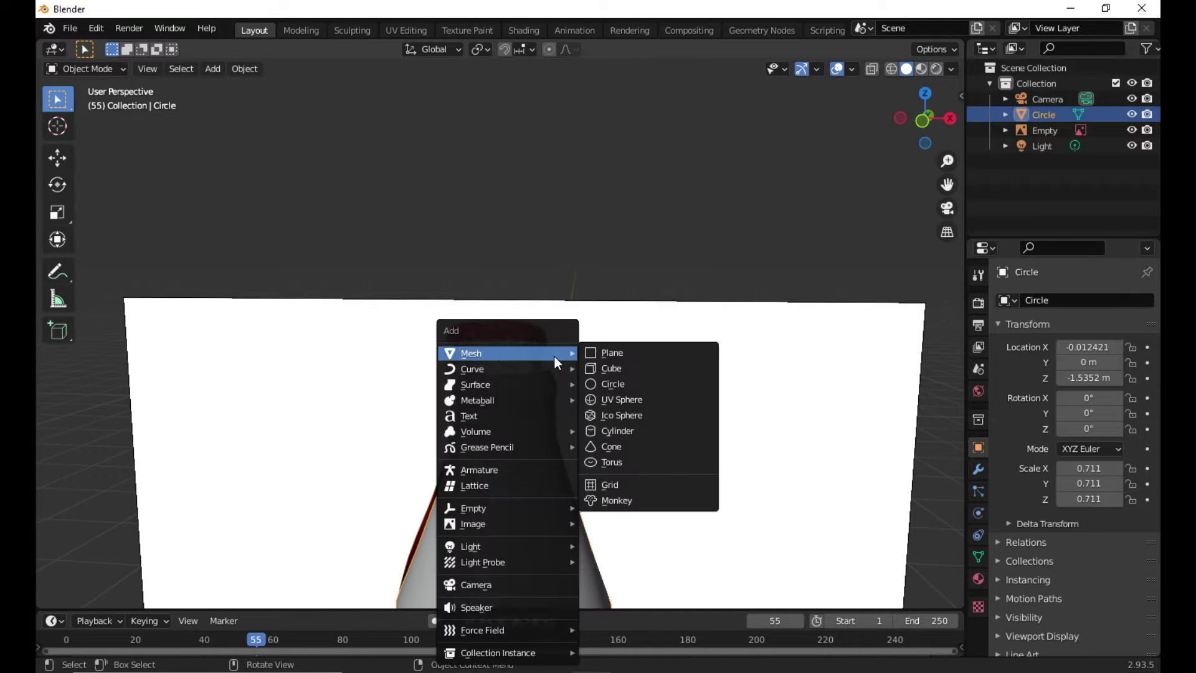
pyautogui.click(607, 387)
pyautogui.scroll(-2, 527, 503)
pyautogui.scroll(-1, 527, 497)
pyautogui.press('KP_1')
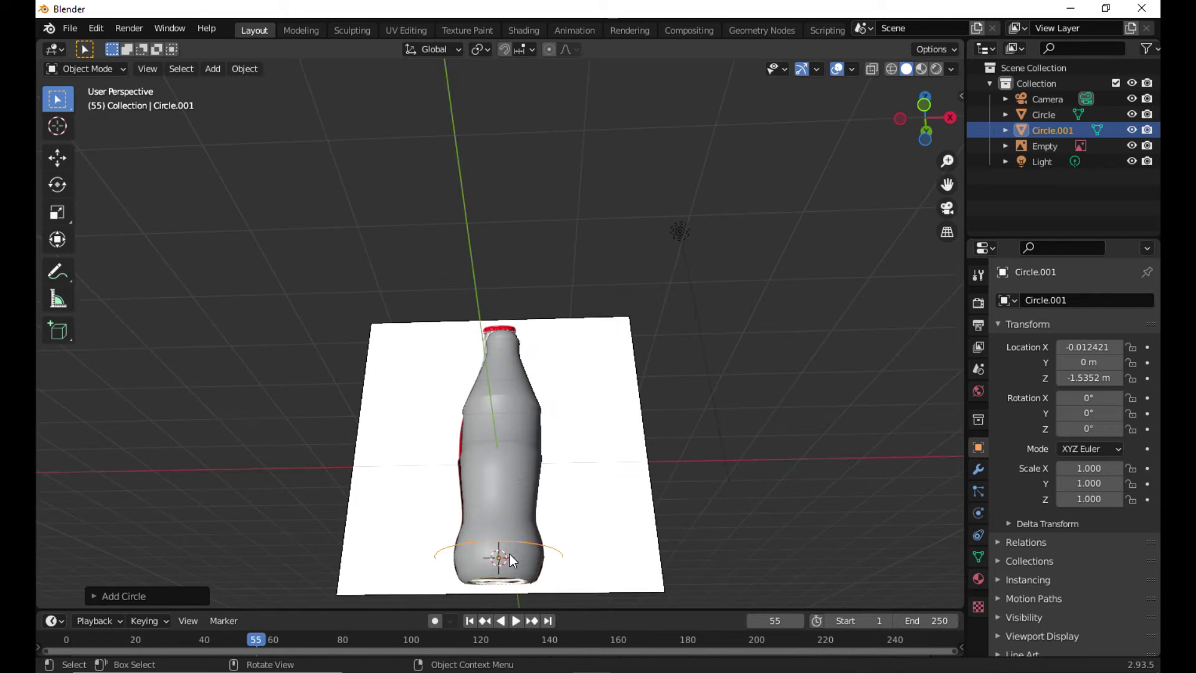
pyautogui.scroll(8, 509, 561)
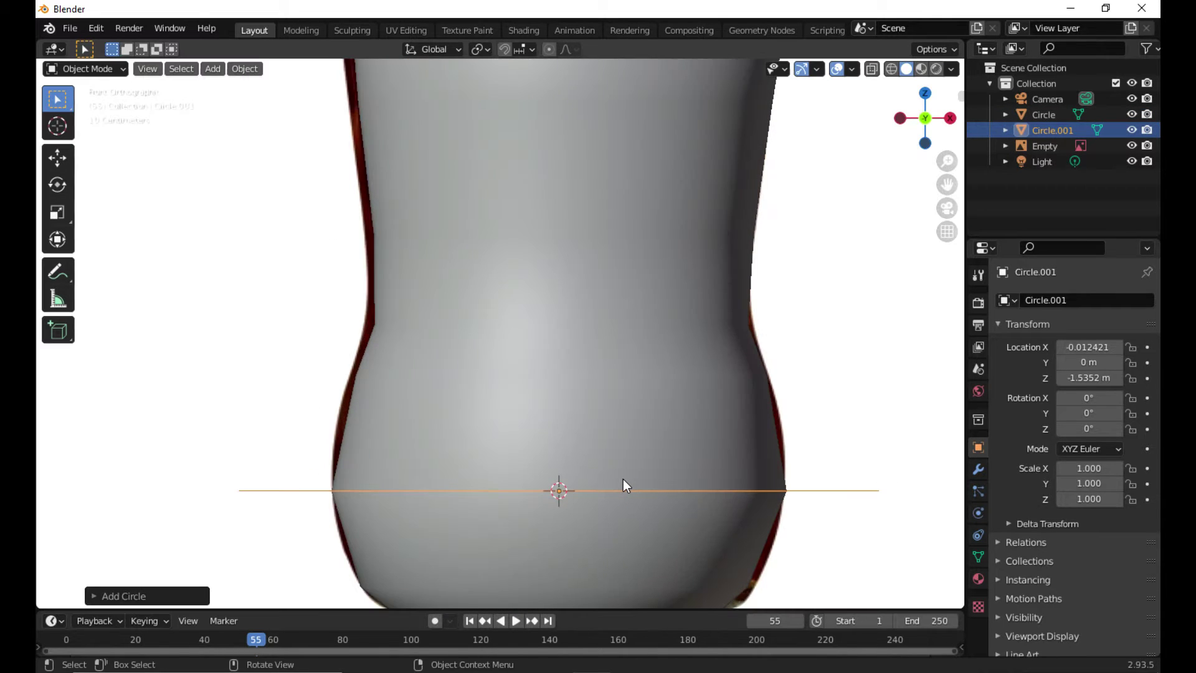
# Step: Try to move the new circle up the bottle in Edit Mode, and undo the move and the circle
pyautogui.press('Tab')
pyautogui.press('g')
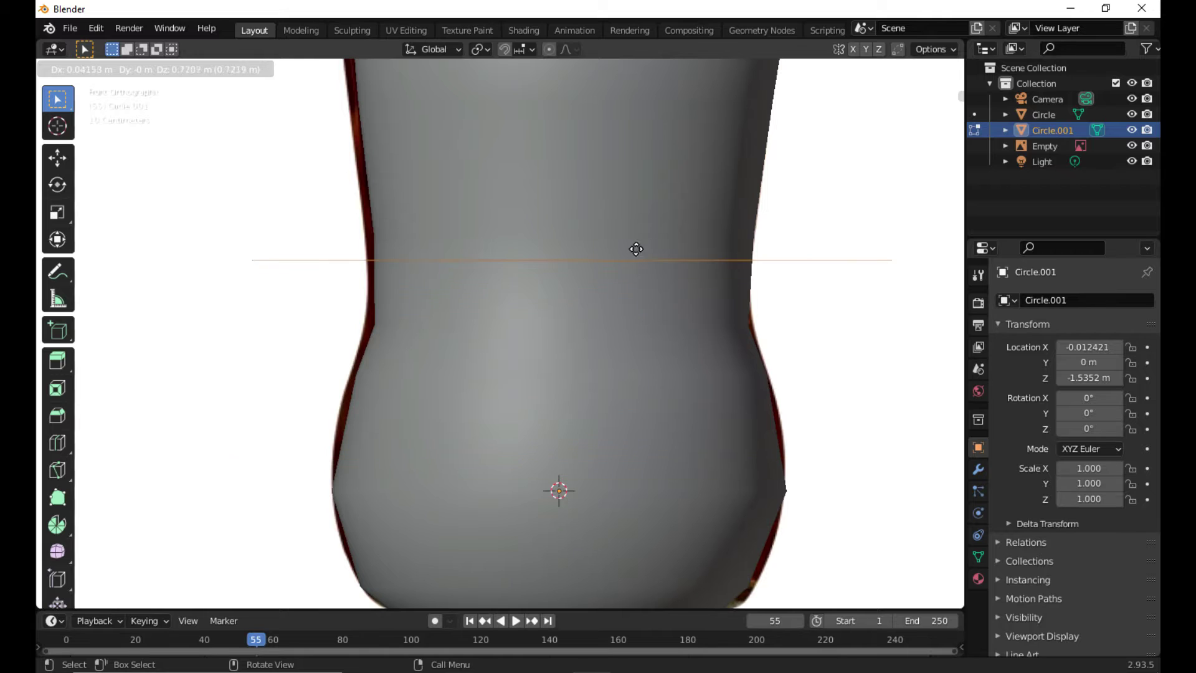
pyautogui.click(636, 249)
pyautogui.hotkey('ctrl', 'z')
pyautogui.hotkey('ctrl', 'z')
pyautogui.hotkey('ctrl', 'z')
# Step: Select the bottle and examine the mesh around the top of its neck in Edit Mode
pyautogui.scroll(-8, 638, 377)
pyautogui.moveTo(587, 268); pyautogui.dragTo(579, 305, button='middle')
pyautogui.scroll(5, 458, 344)
pyautogui.keyDown('shift'); pyautogui.moveTo(508, 94); pyautogui.dragTo(473, 340, button='middle'); pyautogui.keyUp('shift')
pyautogui.press('KP_1')
pyautogui.scroll(4, 478, 313)
pyautogui.click(376, 276)
pyautogui.click(375, 292)
pyautogui.press('Tab')
pyautogui.scroll(1, 361, 273)
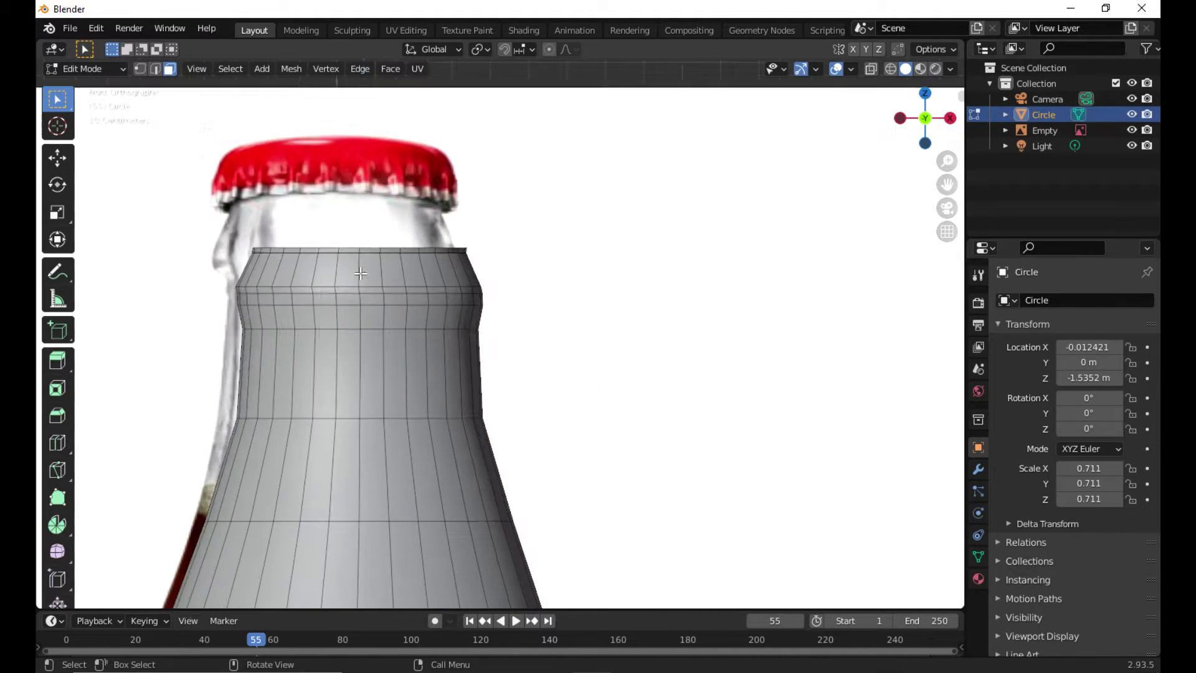
pyautogui.moveTo(360, 273); pyautogui.dragTo(471, 382, button='middle')
pyautogui.press('Tab')
# Step: Select the whole thin face band at the bottle's lip in Edit Mode and duplicate it in place
pyautogui.scroll(-5, 497, 296)
pyautogui.press('KP_1')
pyautogui.scroll(8, 476, 305)
pyautogui.click(471, 383)
pyautogui.click(475, 385)
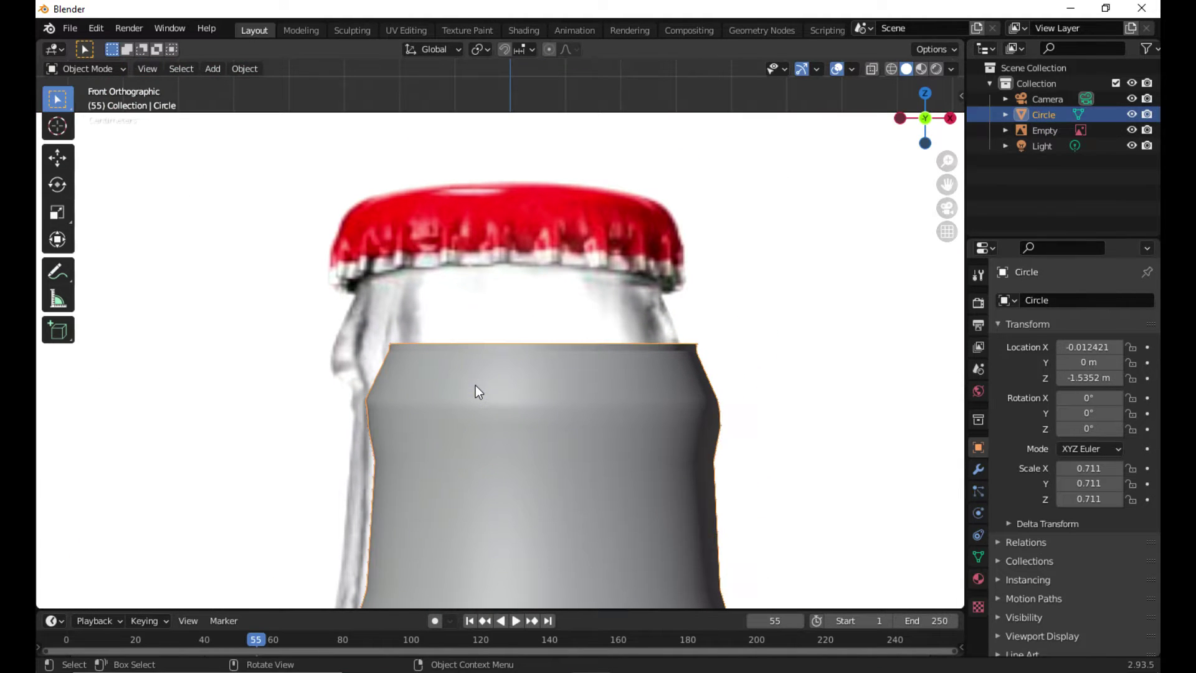
pyautogui.press('Tab')
pyautogui.click(461, 371)
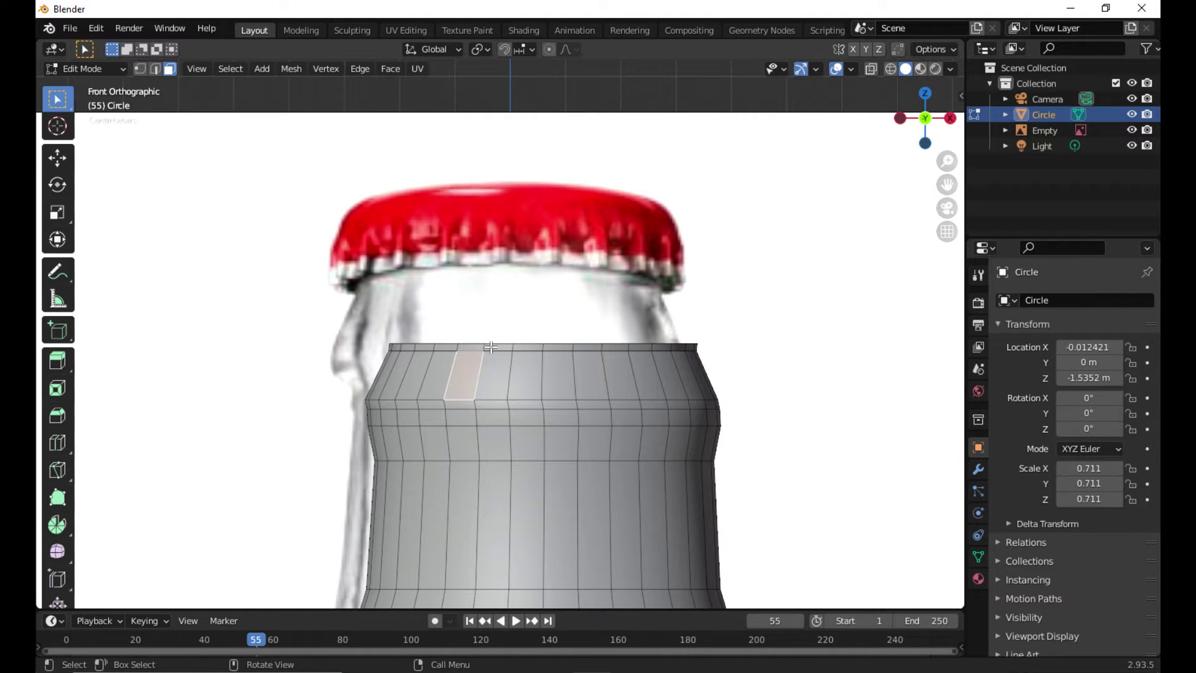
pyautogui.press('g')
pyautogui.click(550, 346)
pyautogui.moveTo(550, 347); pyautogui.dragTo(574, 387, button='middle')
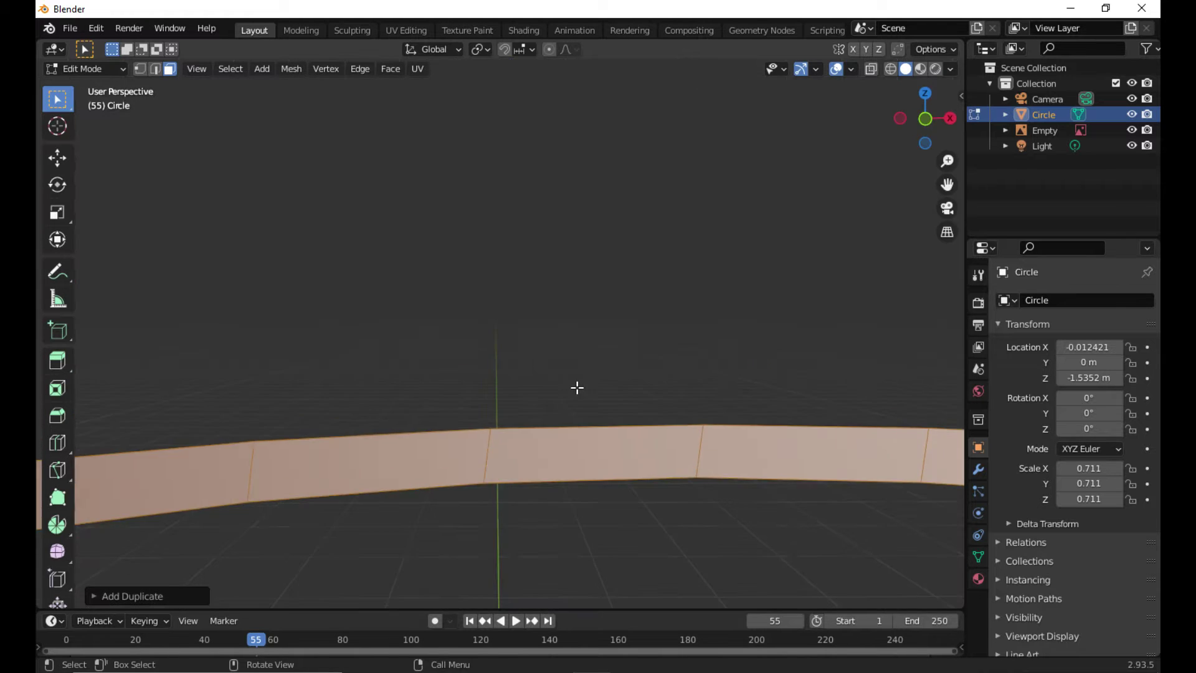
# Step: Scale the duplicated face band slightly outward and separate the selection into its own object
pyautogui.scroll(-5, 574, 387)
pyautogui.press('s')
pyautogui.click(587, 399)
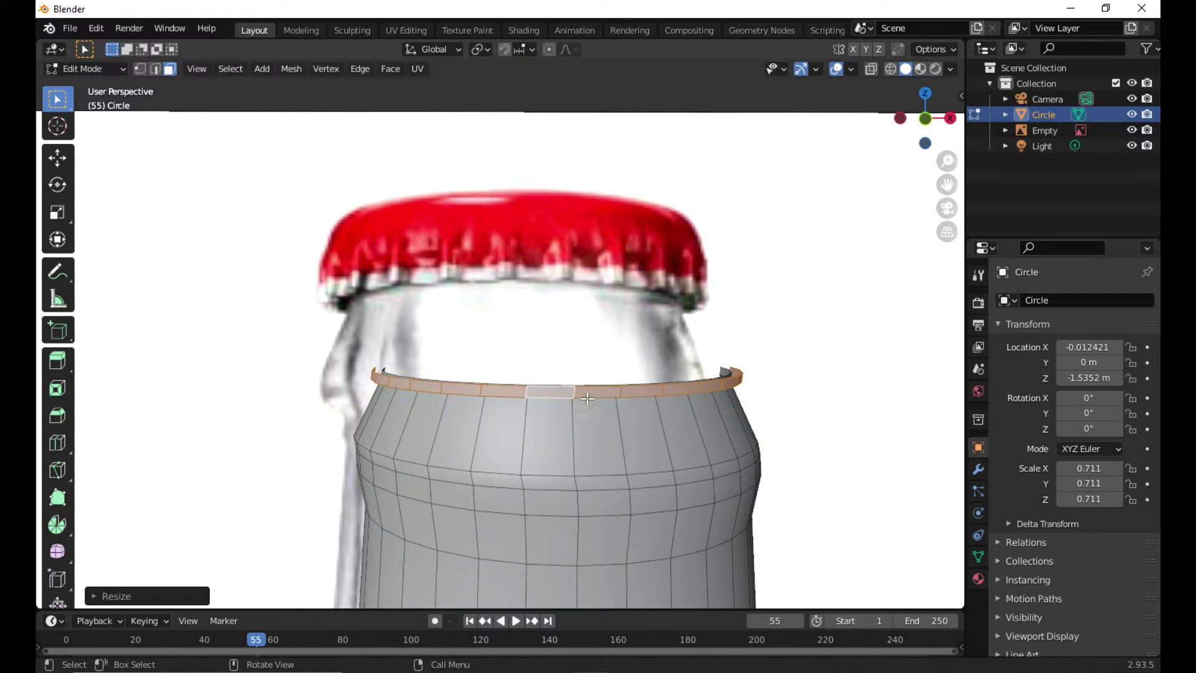
pyautogui.rightClick(589, 391)
pyautogui.moveTo(588, 391)
pyautogui.click(651, 391)
# Step: Select the separated lip ring object, enter Edit Mode and switch to edge selection
pyautogui.press('Tab')
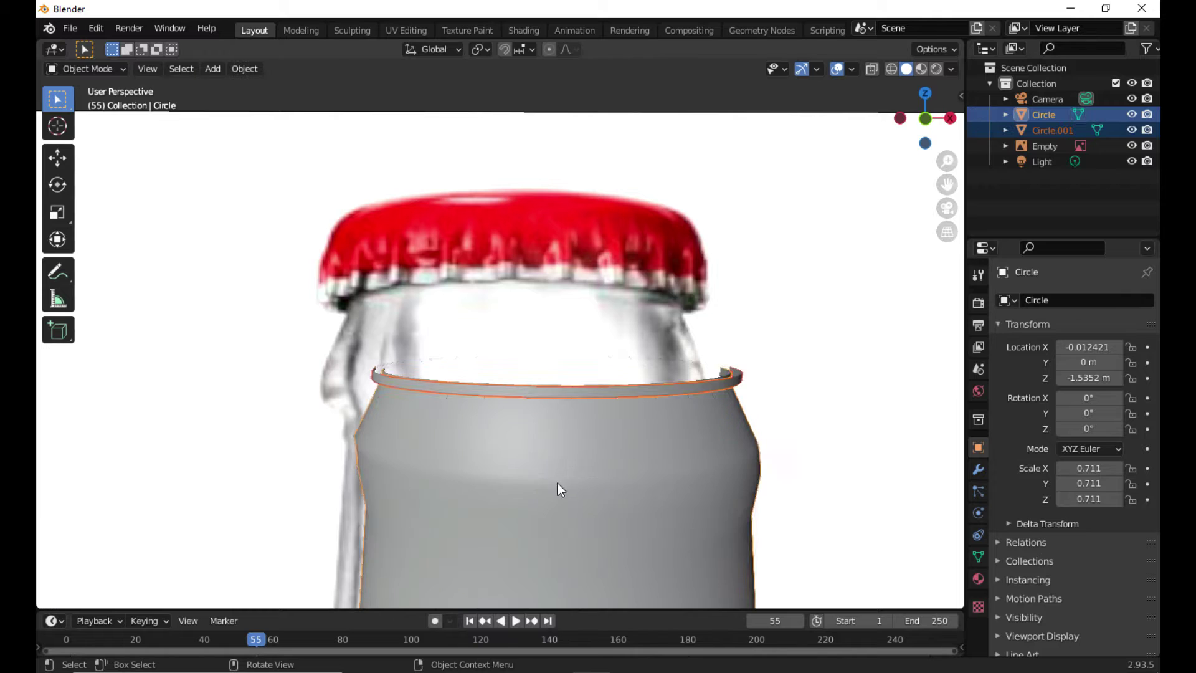
pyautogui.click(527, 397)
pyautogui.click(603, 397)
pyautogui.press('Tab')
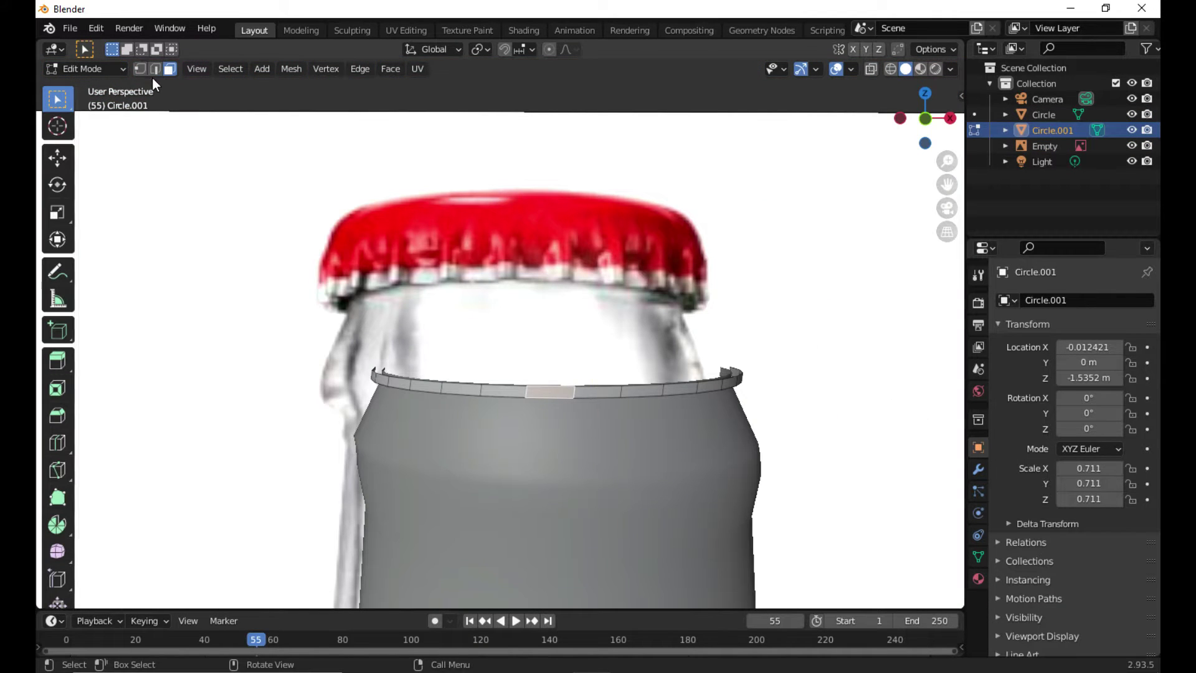
pyautogui.scroll(2, 600, 451)
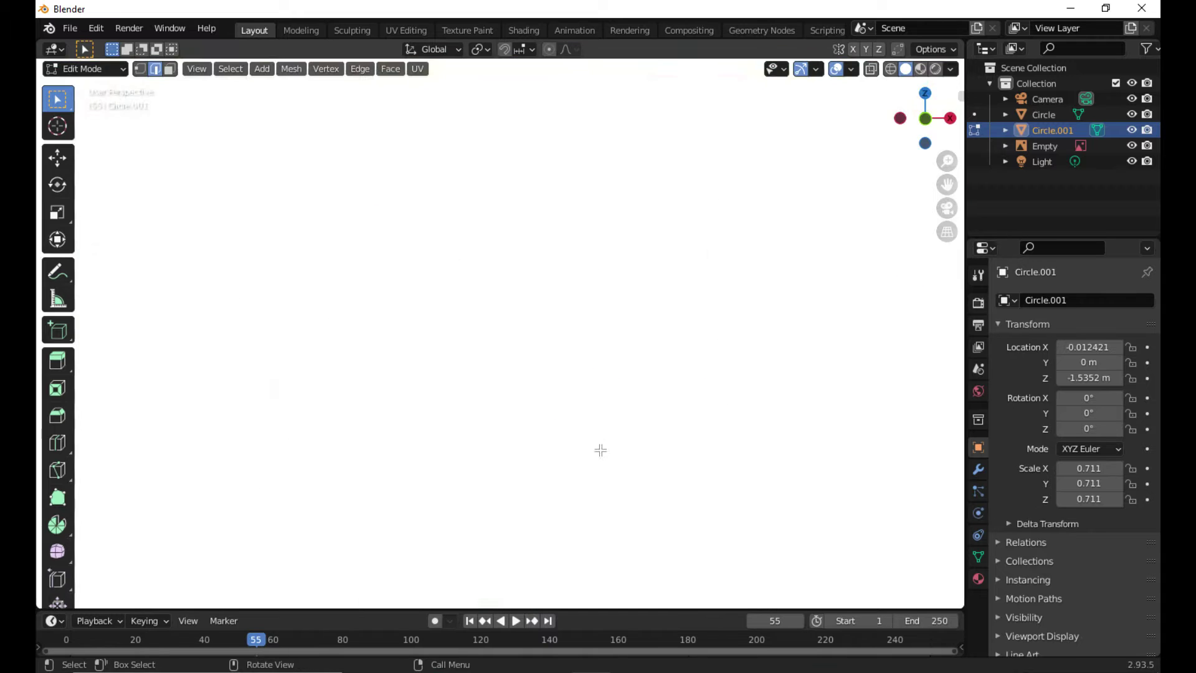
pyautogui.scroll(-2, 600, 451)
pyautogui.moveTo(602, 461); pyautogui.dragTo(609, 452, button='middle')
pyautogui.scroll(1, 609, 453)
pyautogui.scroll(1, 436, 380)
pyautogui.scroll(-1, 436, 380)
# Step: Try to extrude one vertical edge of the lip ring and undo the extrusion
pyautogui.click(391, 334)
pyautogui.scroll(5, 448, 372)
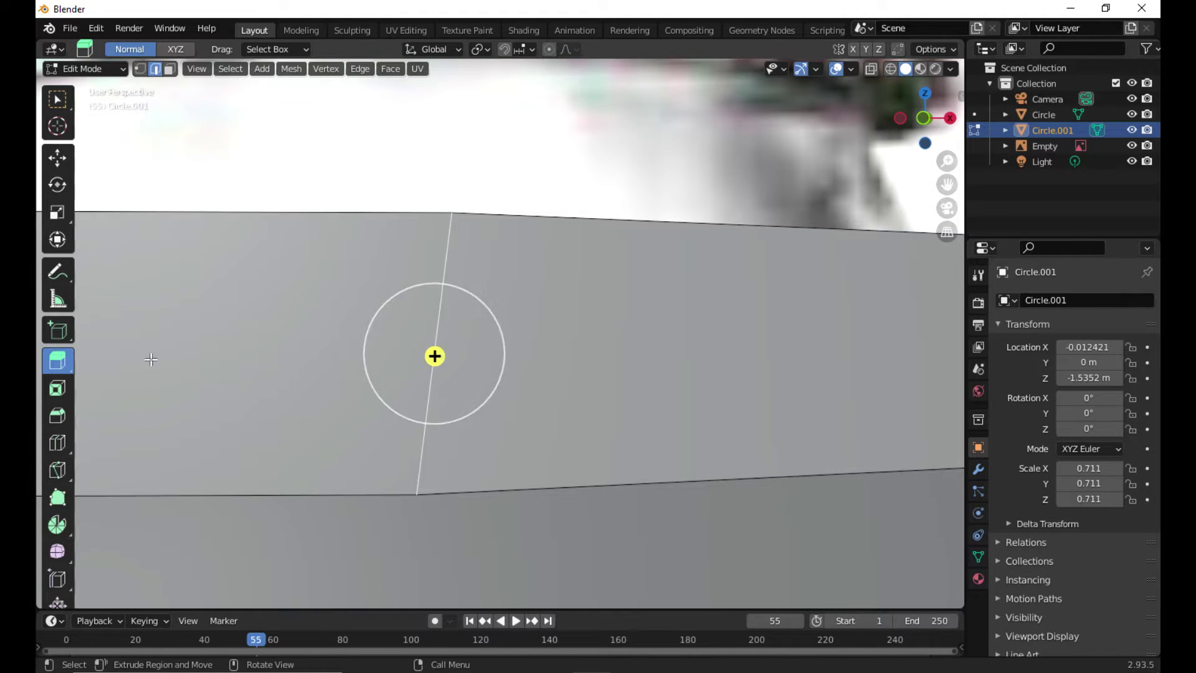
pyautogui.click(207, 200)
pyautogui.moveTo(61, 357); pyautogui.dragTo(103, 401)
pyautogui.moveTo(434, 356); pyautogui.dragTo(463, 384)
pyautogui.hotkey('ctrl', 'z')
pyautogui.hotkey('ctrl', 'z')
pyautogui.moveTo(474, 393); pyautogui.dragTo(471, 391, button='middle')
pyautogui.scroll(-2, 471, 391)
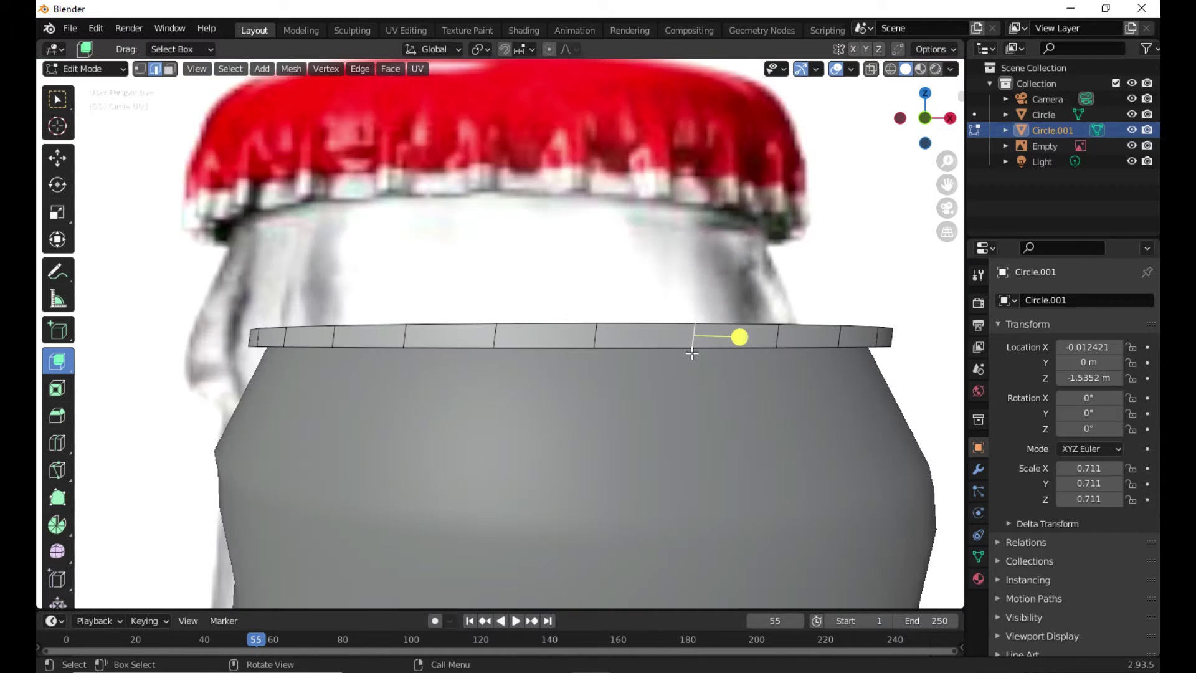
pyautogui.scroll(-1, 832, 437)
pyautogui.moveTo(739, 337); pyautogui.dragTo(556, 392, button='middle')
pyautogui.scroll(-4, 556, 392)
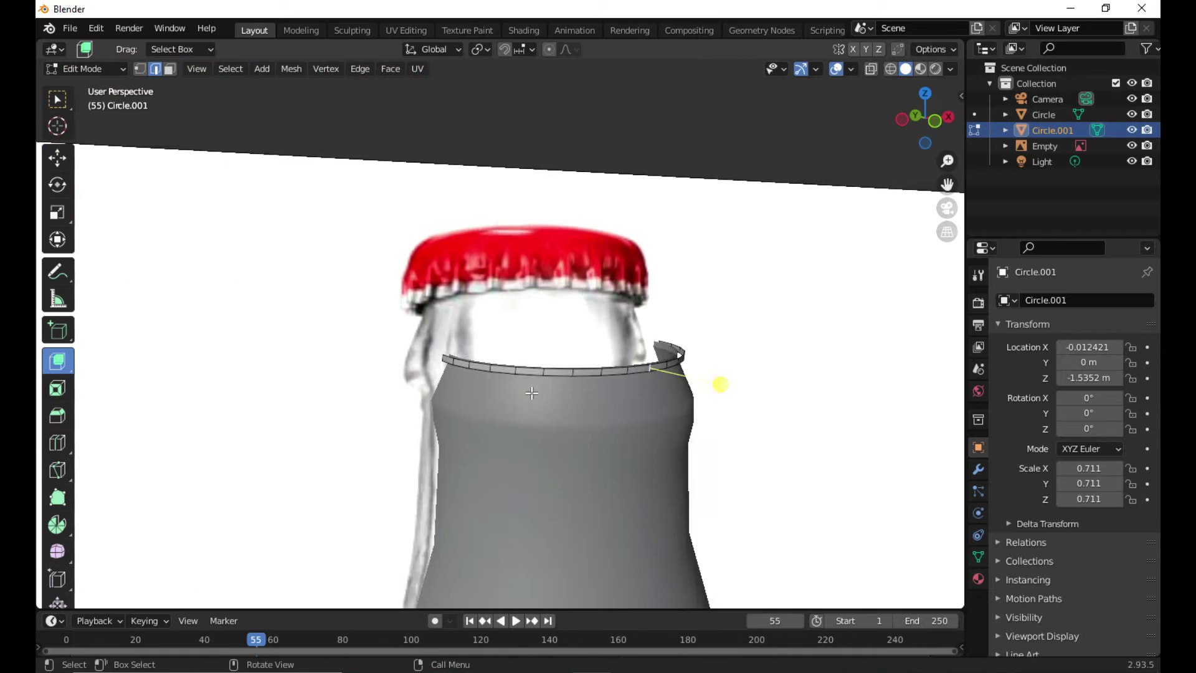
pyautogui.scroll(3, 617, 426)
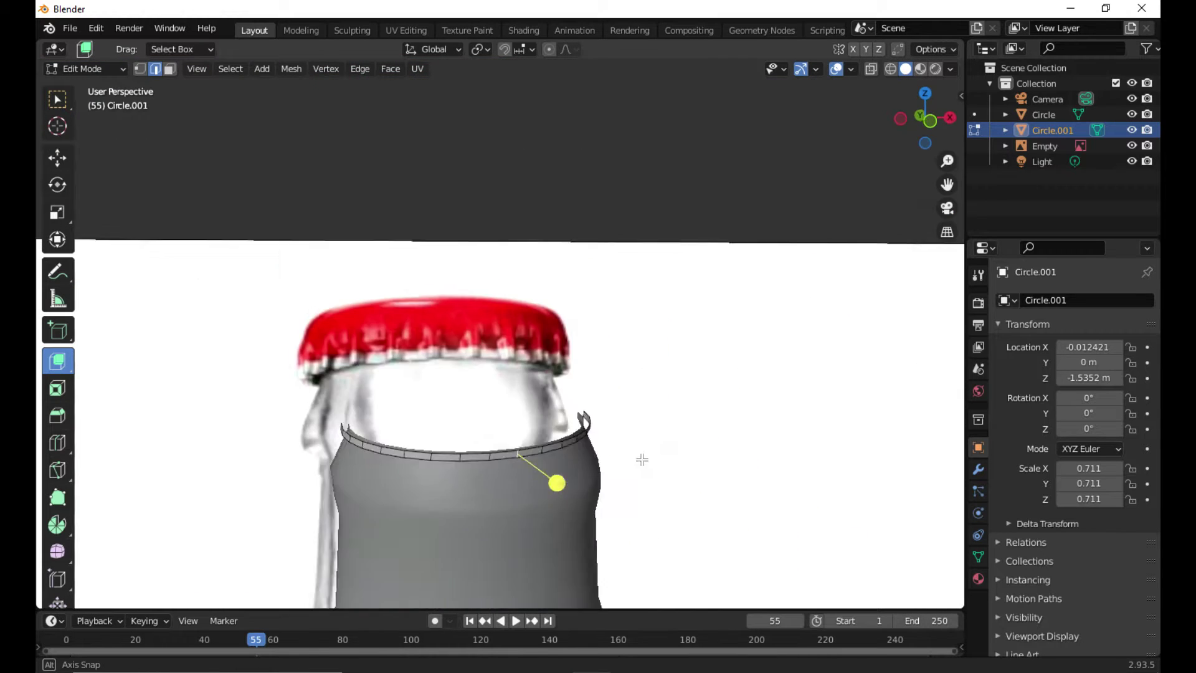
# Step: Examine the lip ring from the front, top and right side views
pyautogui.press('KP_7')
pyautogui.press('KP_1')
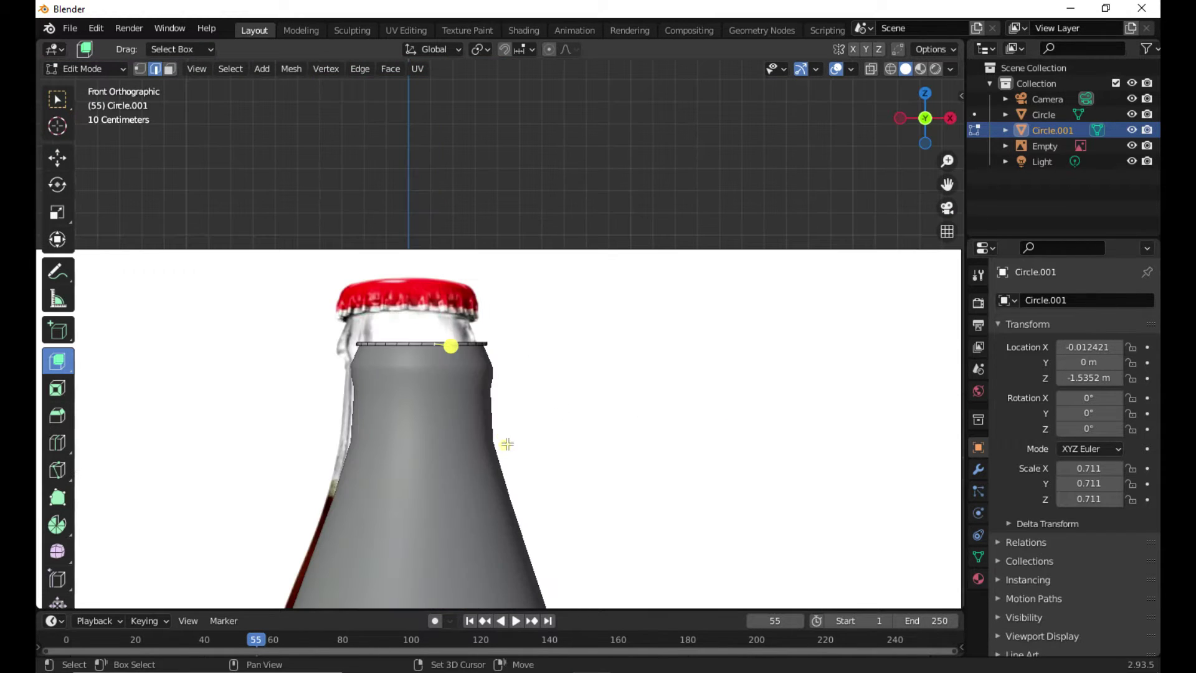
pyautogui.press('KP_7')
pyautogui.press('KP_Decimal')
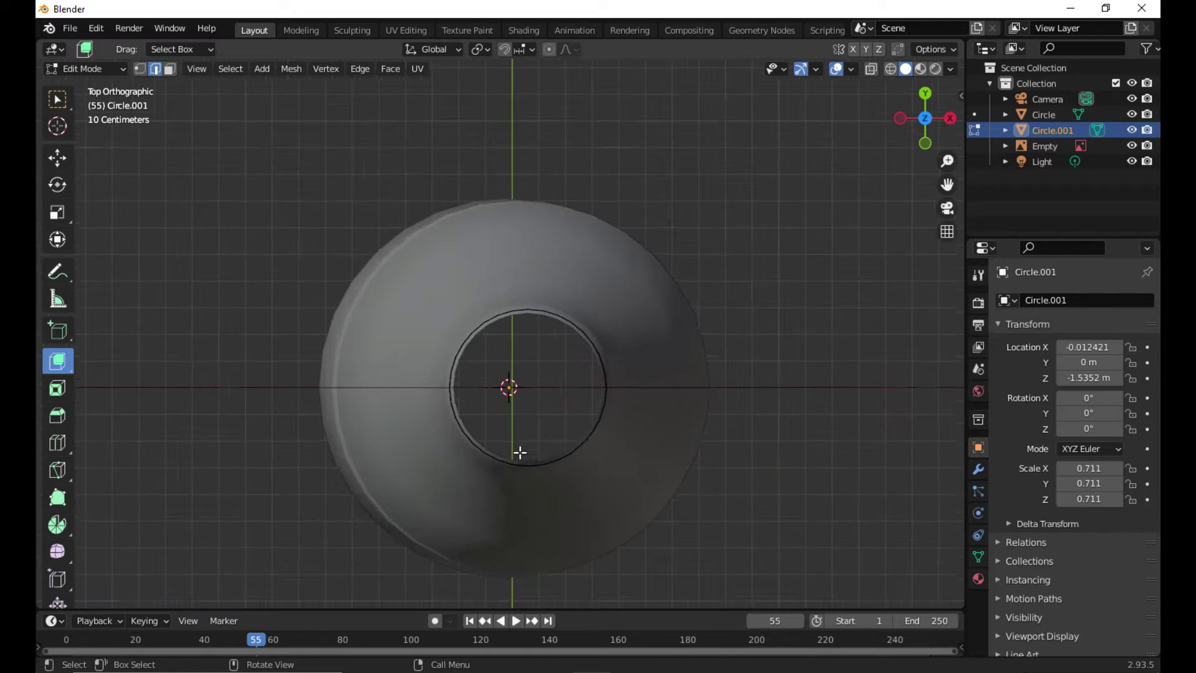
pyautogui.press('KP_3')
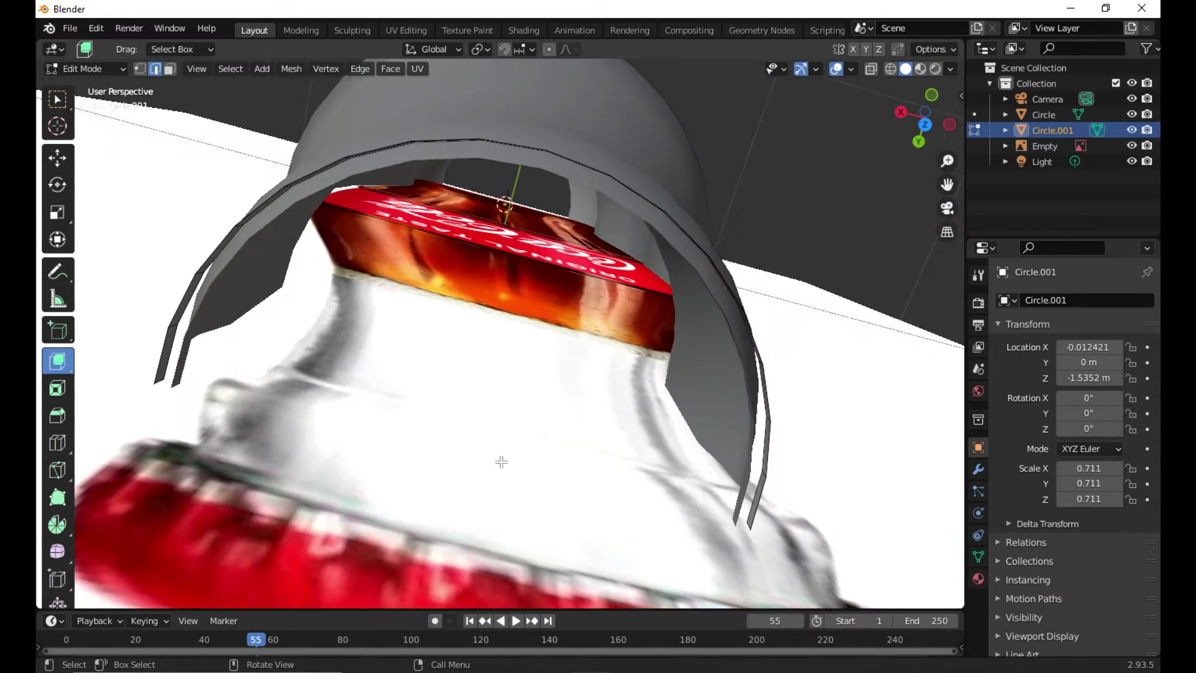
pyautogui.press('KP_1')
pyautogui.press('KP_2')
pyautogui.press('KP_2')
pyautogui.press('KP_8')
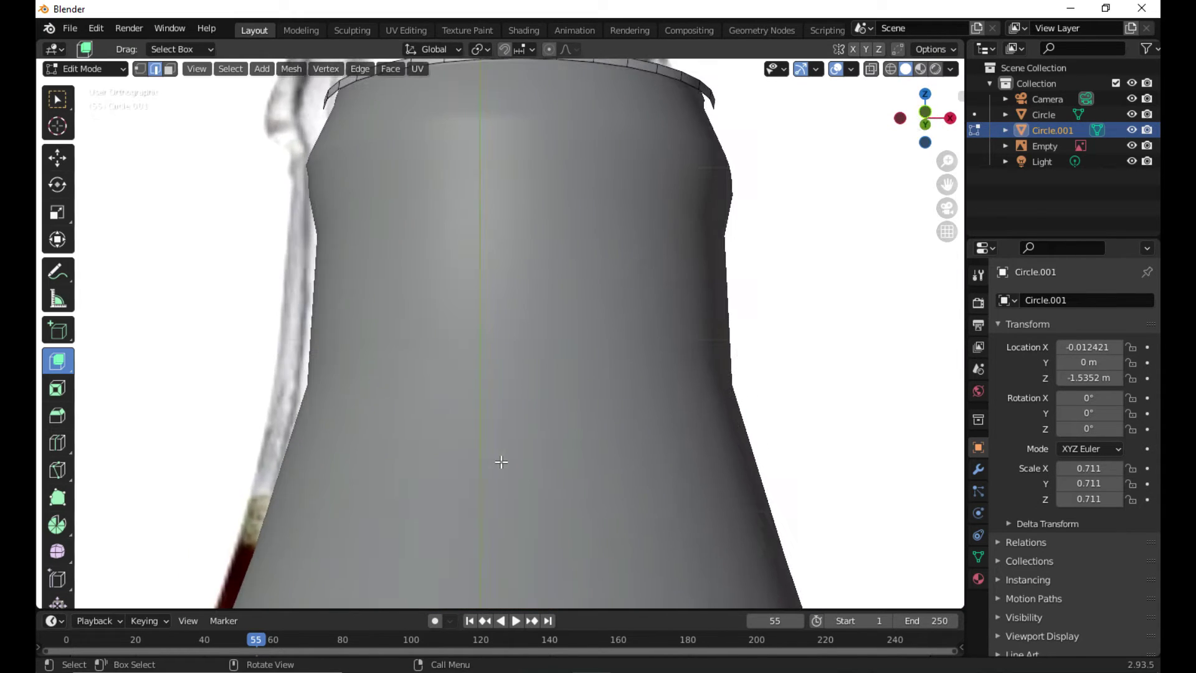
pyautogui.press('ctrl+KP_1')
pyautogui.press('KP_7')
pyautogui.press('KP_3')
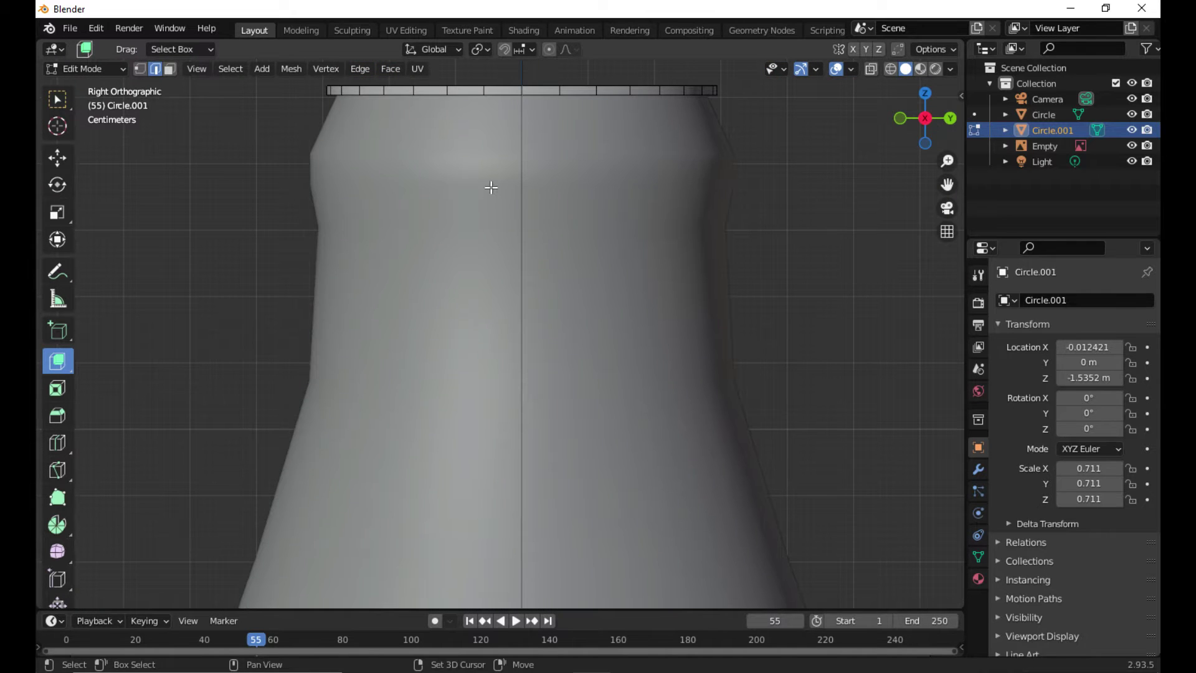
# Step: Try to extrude a single upper edge of the lip ring in the right side view and undo it
pyautogui.keyDown('shift'); pyautogui.moveTo(490, 187); pyautogui.dragTo(476, 372, button='middle'); pyautogui.keyUp('shift')
pyautogui.scroll(3, 444, 263)
pyautogui.scroll(1, 470, 233)
pyautogui.moveTo(468, 218); pyautogui.dragTo(520, 91)
pyautogui.hotkey('ctrl', 'z')
pyautogui.hotkey('ctrl', 'z')
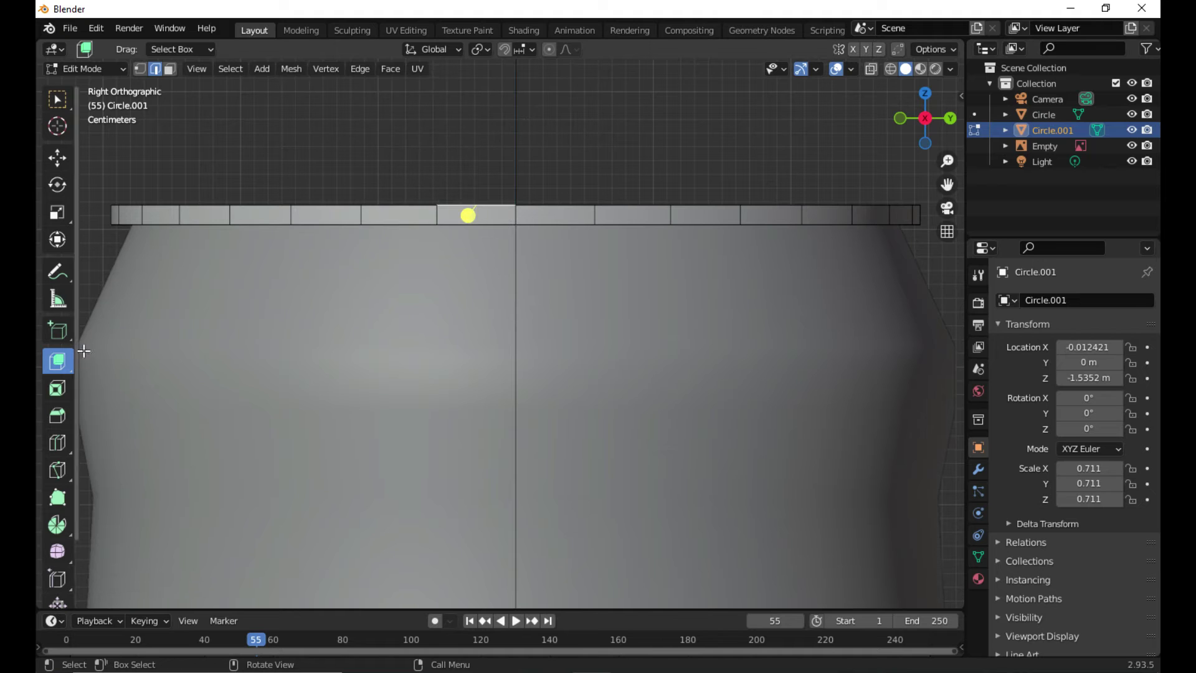
# Step: Try the Inset Faces tool on the selected part of the lip ring and undo the attempt
pyautogui.click(57, 388)
pyautogui.moveTo(470, 212); pyautogui.dragTo(398, 364)
pyautogui.moveTo(399, 365); pyautogui.dragTo(779, 335, button='middle')
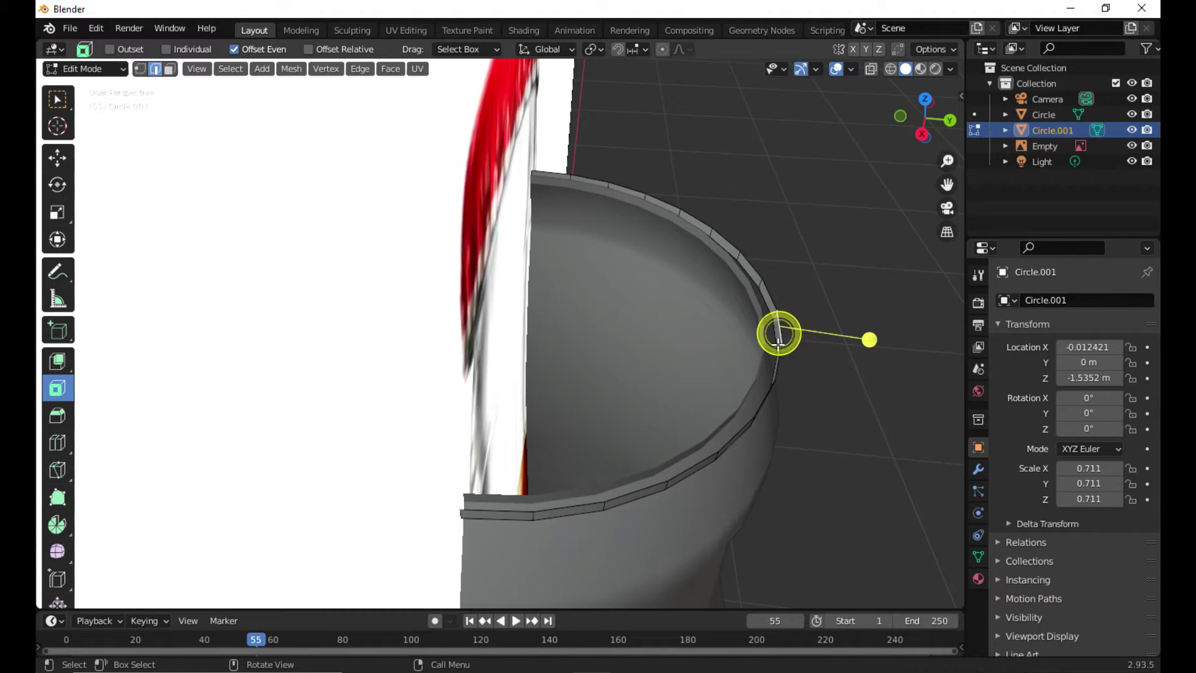
pyautogui.moveTo(852, 359)
pyautogui.mouseDown()
pyautogui.moveTo(888, 359)
pyautogui.moveTo(870, 346)
pyautogui.moveTo(887, 352)
pyautogui.moveTo(850, 354)
pyautogui.mouseUp()
pyautogui.click(66, 415)
pyautogui.hotkey('ctrl', 'z')
pyautogui.click(64, 442)
pyautogui.click(62, 365)
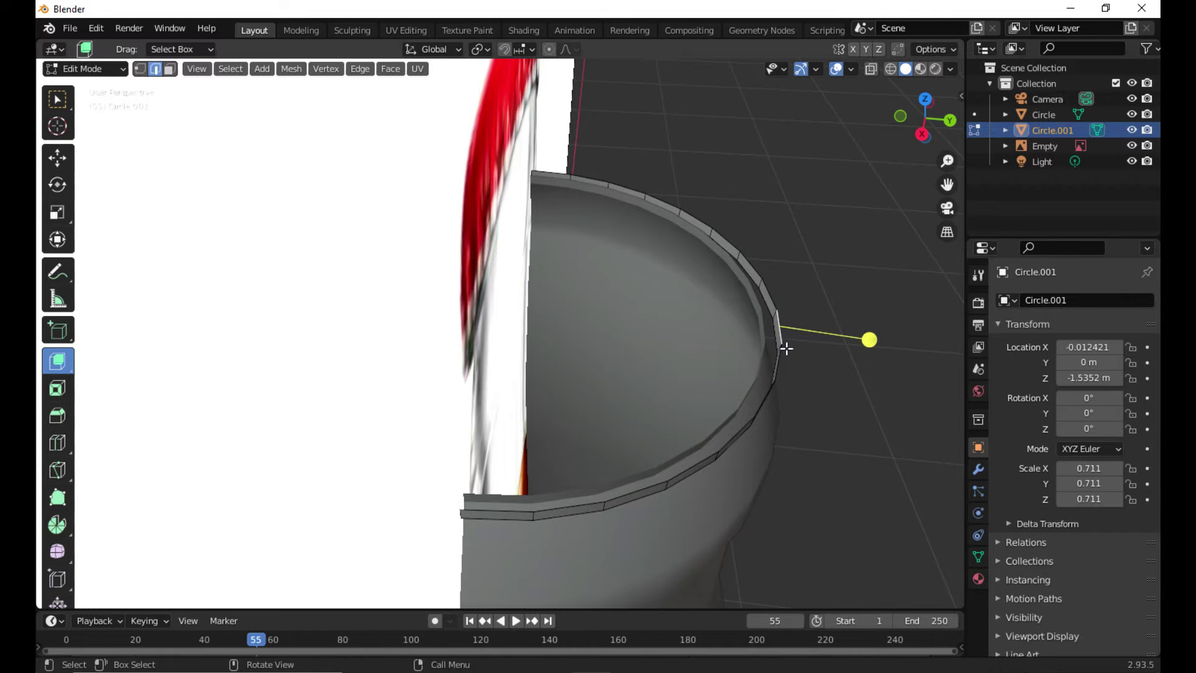
# Step: Try to extrude short vertical edges of the lip ring outward with Extrude Manifold
pyautogui.moveTo(796, 385); pyautogui.dragTo(716, 376, button='middle')
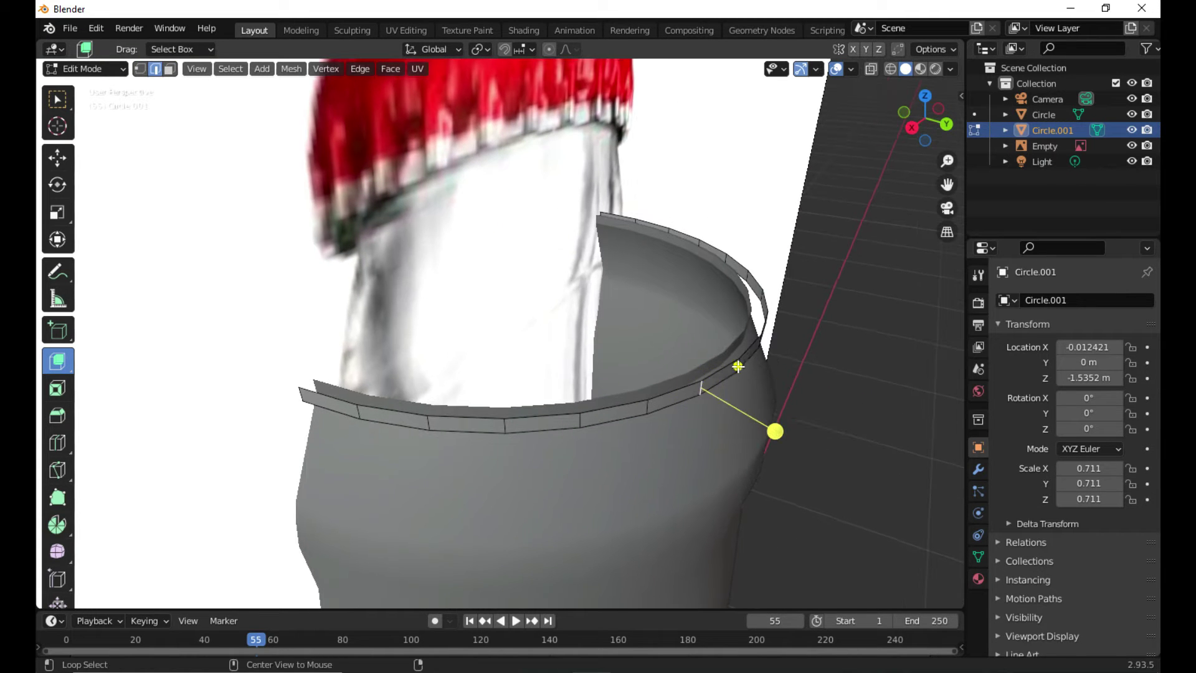
pyautogui.moveTo(799, 433); pyautogui.dragTo(906, 461)
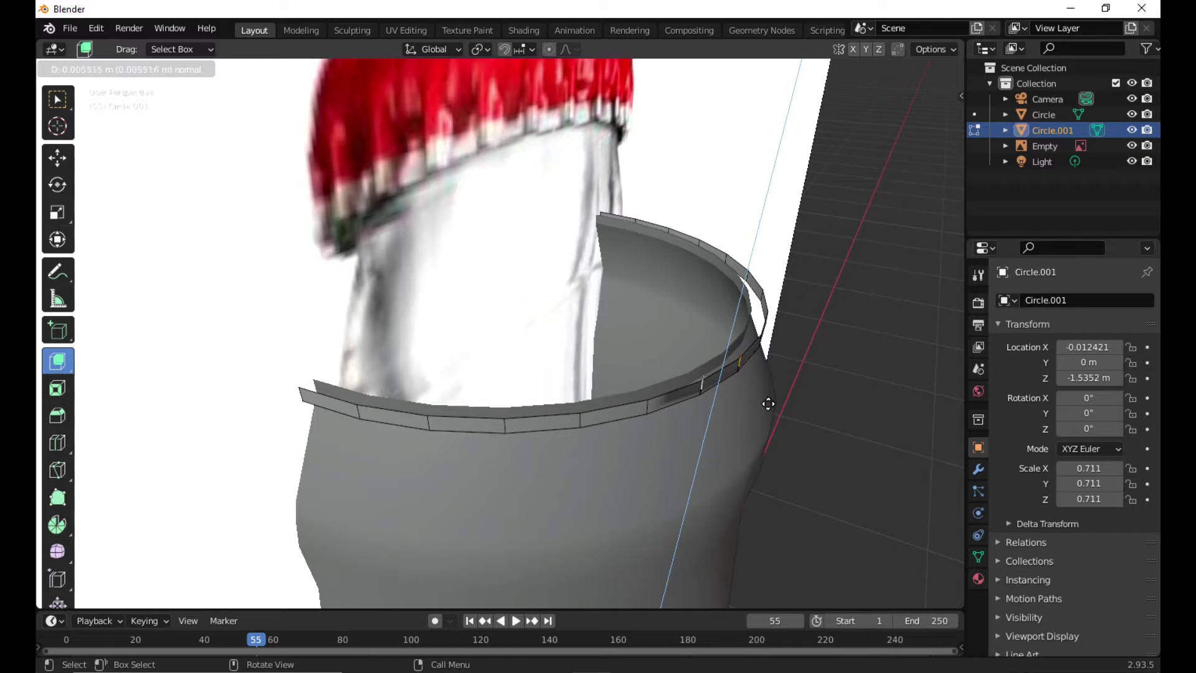
pyautogui.moveTo(768, 403); pyautogui.dragTo(807, 412)
pyautogui.click(733, 371)
pyautogui.moveTo(805, 418); pyautogui.dragTo(742, 429, button='middle')
pyautogui.scroll(4, 742, 430)
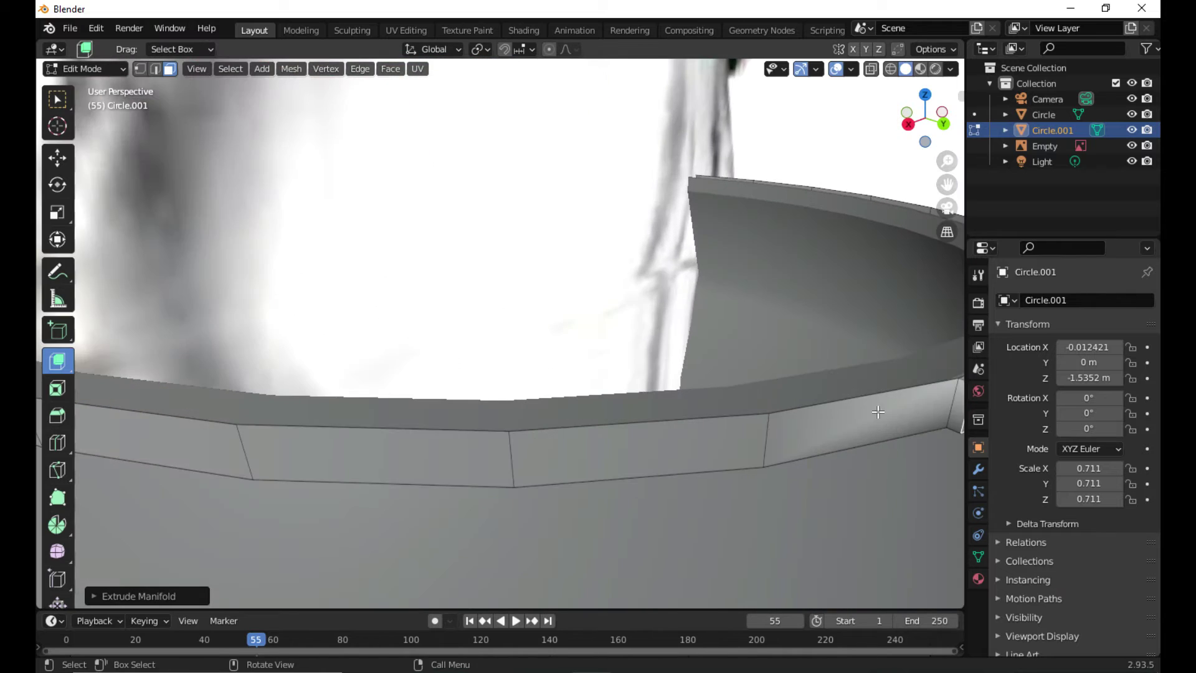
# Step: Try to extrude three neighbouring faces of the lip ring outward and undo the extrusion
pyautogui.moveTo(897, 417); pyautogui.dragTo(716, 400, button='middle')
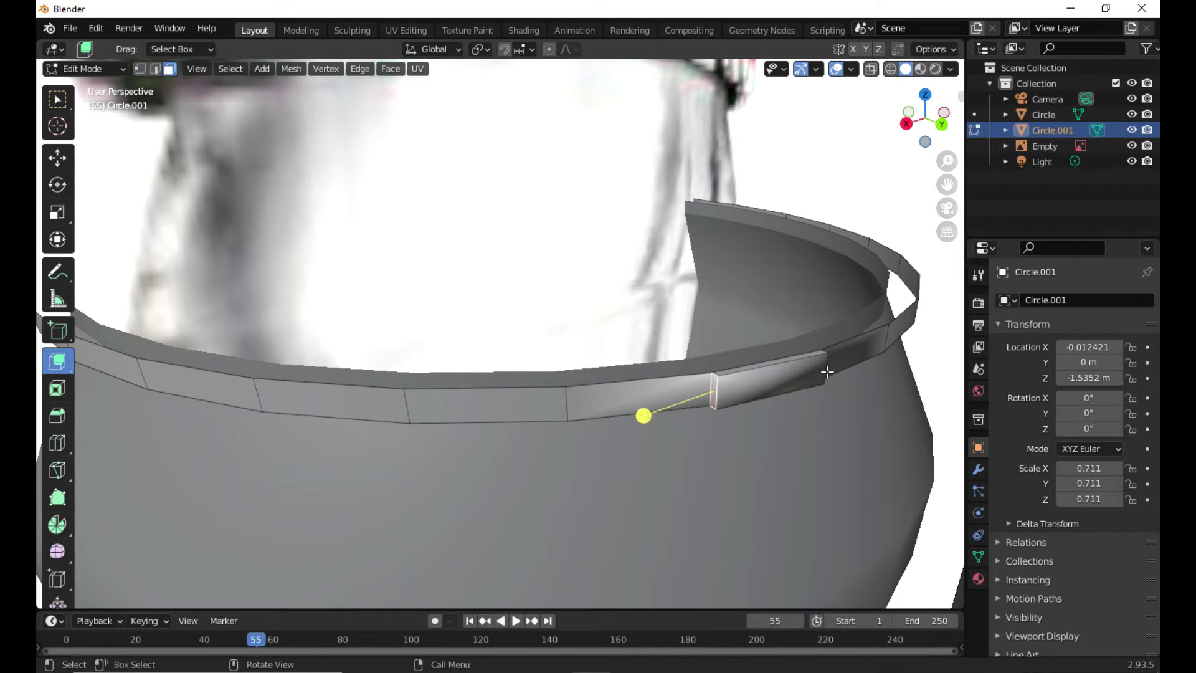
pyautogui.moveTo(827, 372); pyautogui.dragTo(778, 404, button='middle')
pyautogui.moveTo(677, 419); pyautogui.dragTo(748, 456)
pyautogui.hotkey('ctrl', 'z')
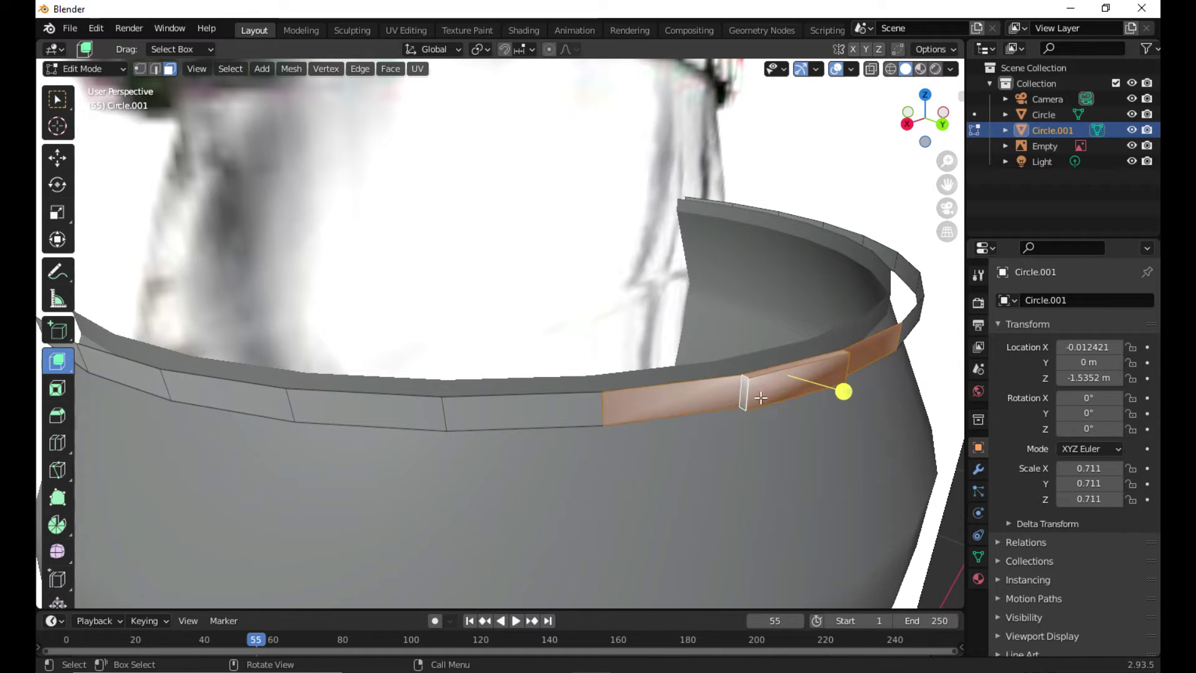
pyautogui.moveTo(842, 391); pyautogui.dragTo(856, 394)
pyautogui.moveTo(866, 435)
pyautogui.mouseDown(button='middle')
pyautogui.moveTo(831, 446)
pyautogui.moveTo(862, 436)
pyautogui.mouseUp(button='middle')
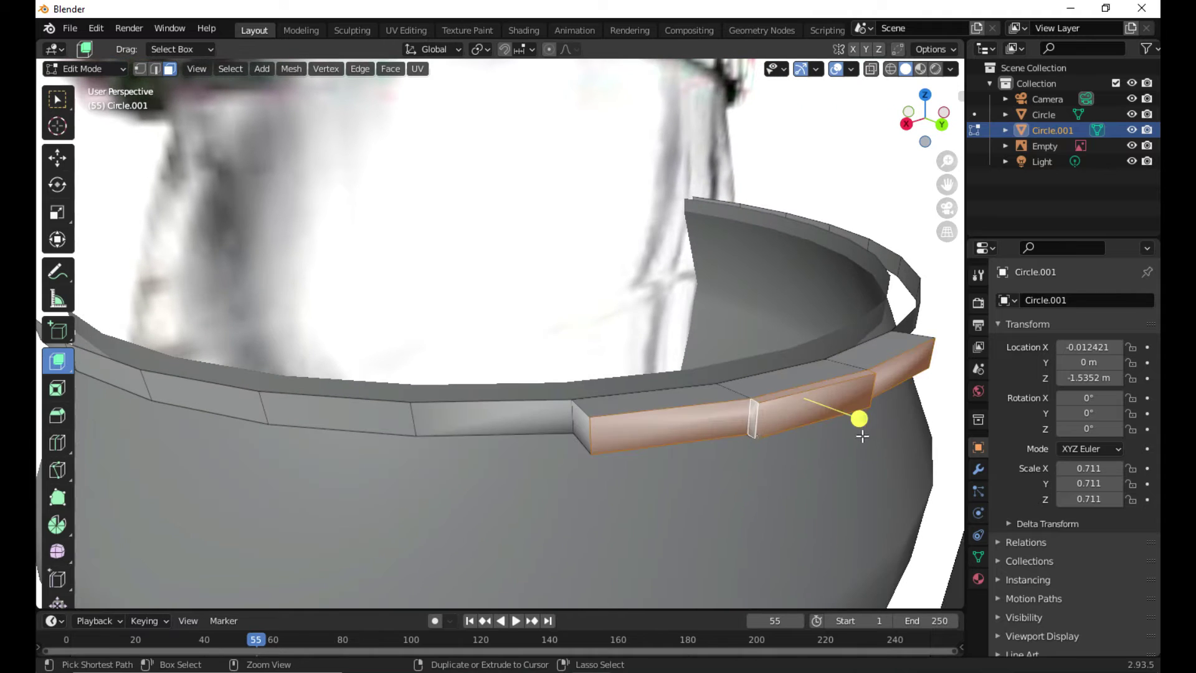
pyautogui.hotkey('ctrl', 'z')
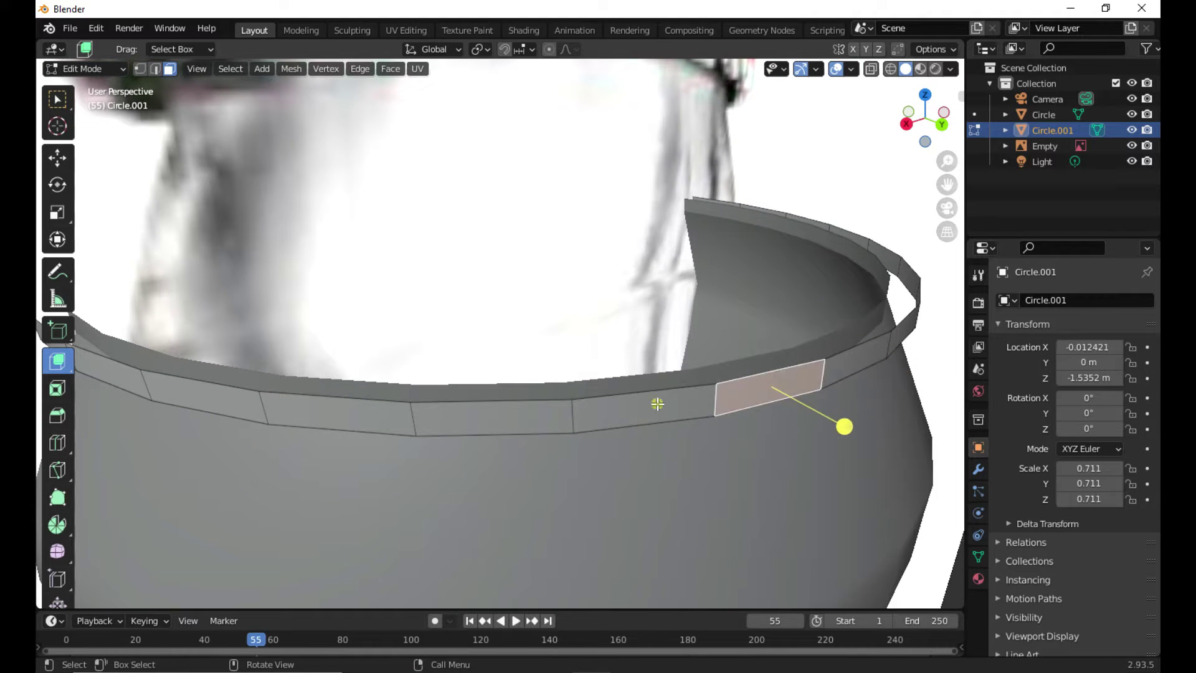
# Step: Add three vertical loop cuts within one face of the lip ring and try to inset a resulting small face
pyautogui.click(621, 413)
pyautogui.click(57, 443)
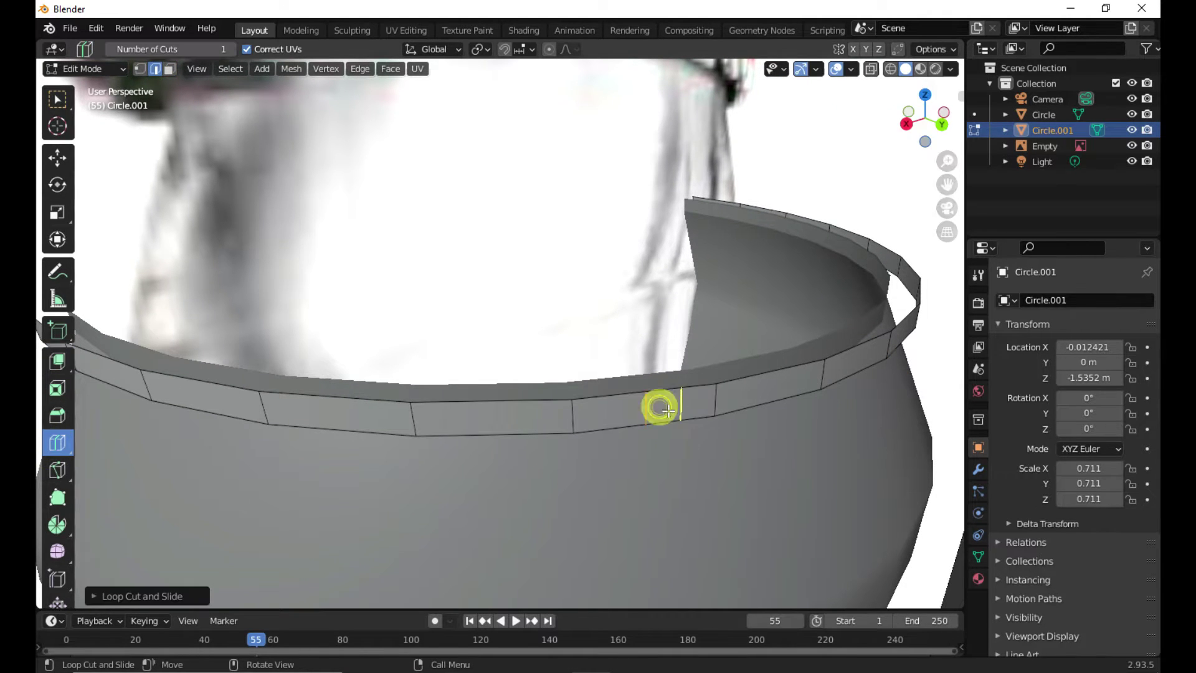
pyautogui.click(53, 106)
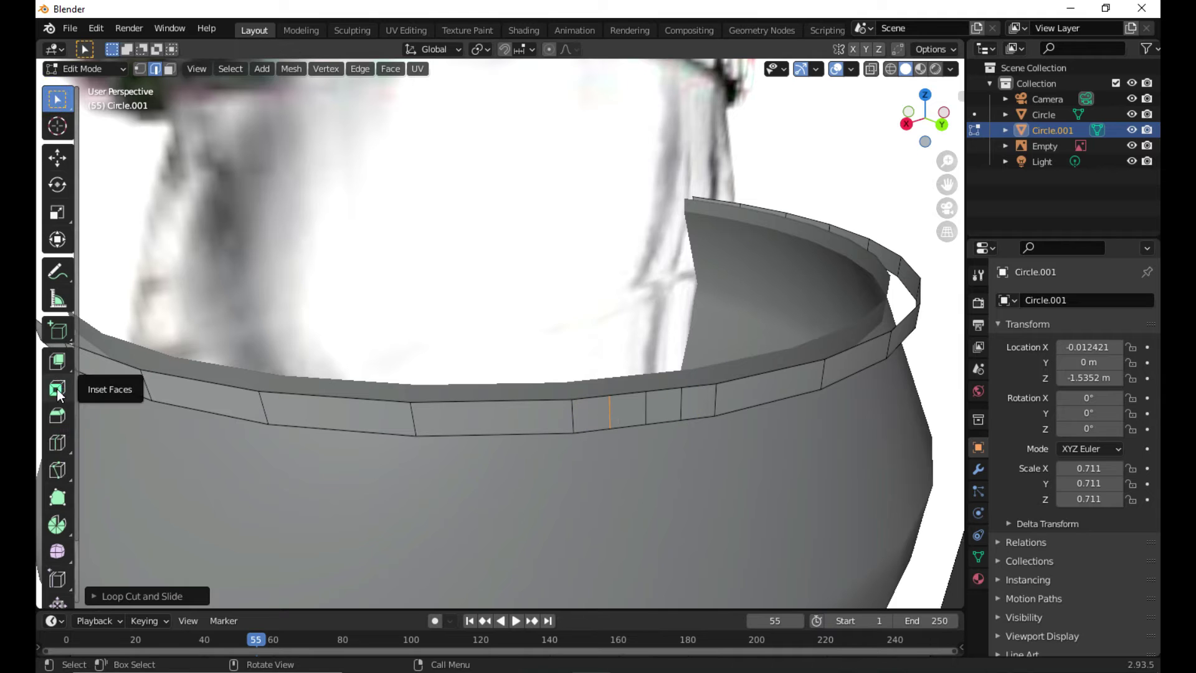
pyautogui.click(57, 390)
pyautogui.moveTo(633, 414); pyautogui.dragTo(633, 478)
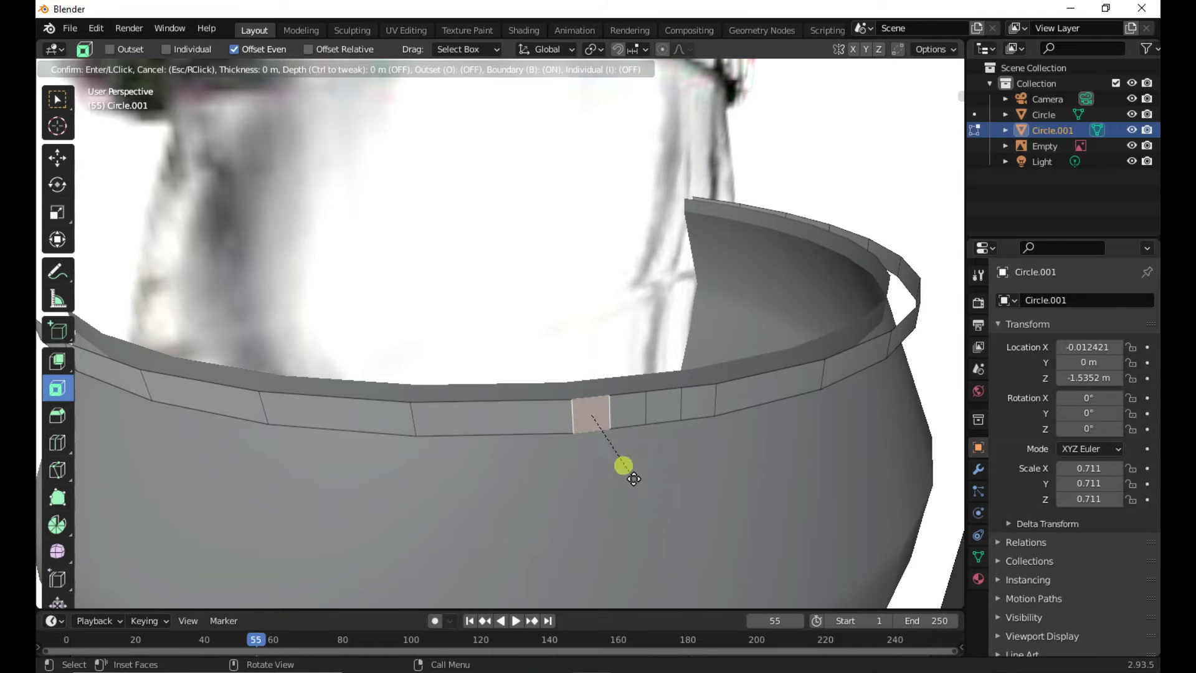
pyautogui.moveTo(579, 385); pyautogui.dragTo(636, 472)
pyautogui.moveTo(635, 472); pyautogui.dragTo(744, 472, button='middle')
# Step: Try to extrude and spin the small lip ring face outward, and undo the extrusion
pyautogui.click(57, 361)
pyautogui.moveTo(814, 481)
pyautogui.mouseDown()
pyautogui.moveTo(854, 515)
pyautogui.moveTo(824, 487)
pyautogui.mouseUp()
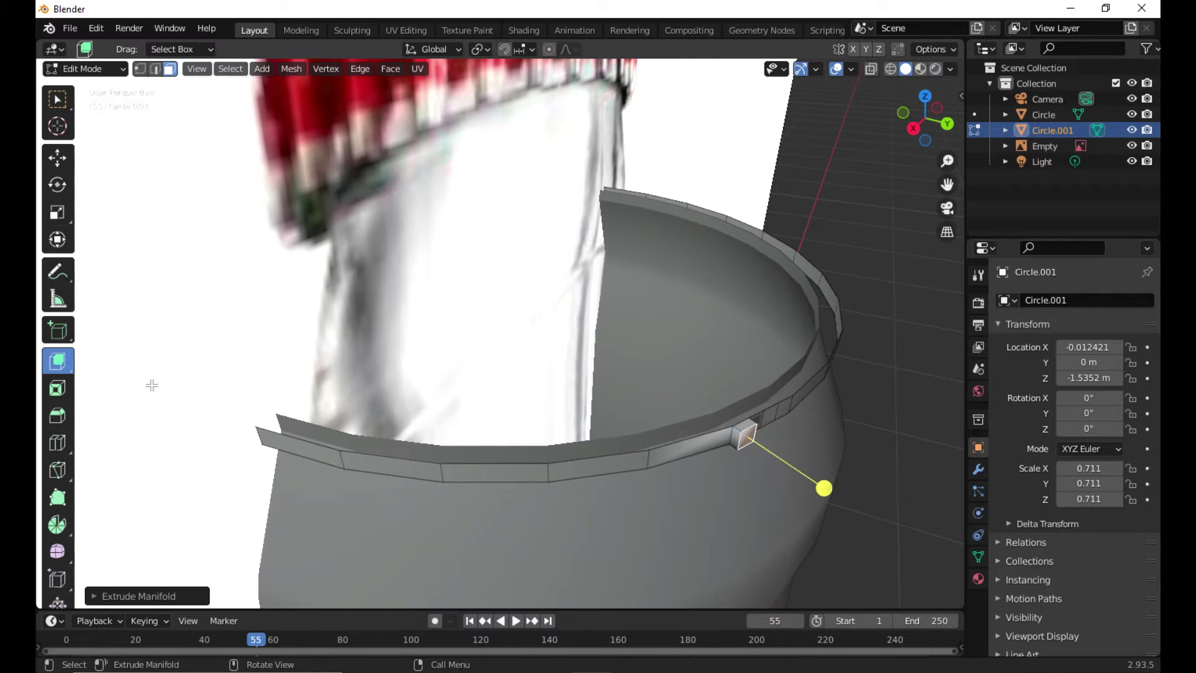
pyautogui.moveTo(56, 366); pyautogui.dragTo(141, 491)
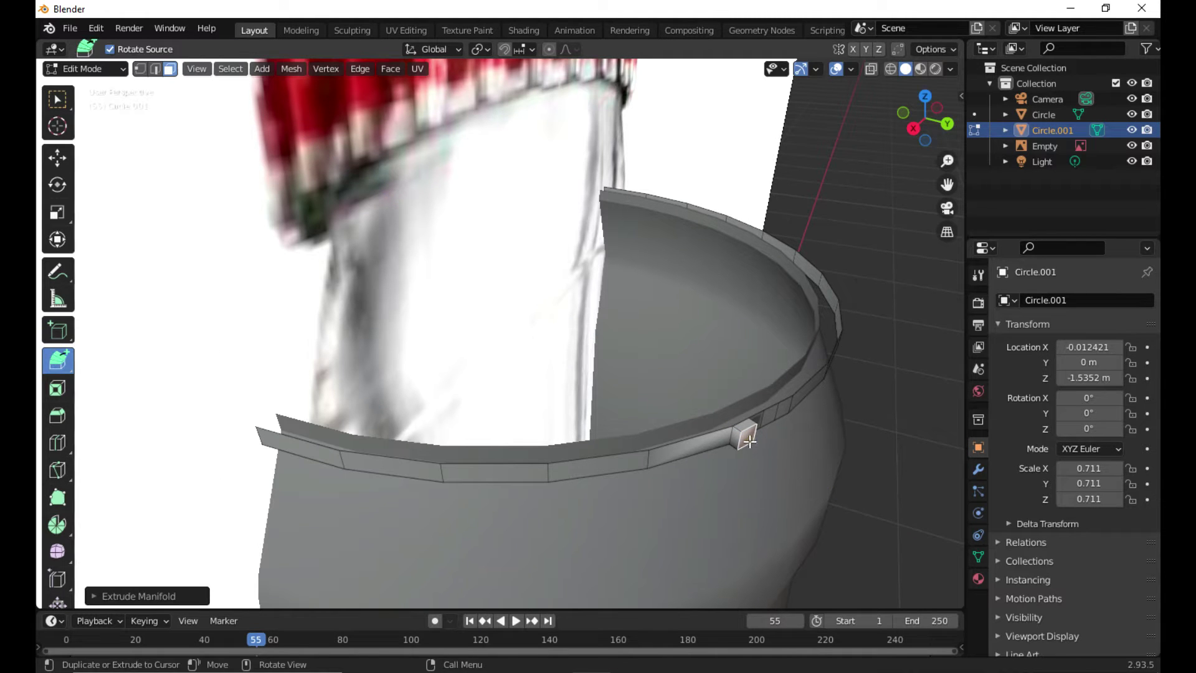
pyautogui.moveTo(752, 441); pyautogui.dragTo(763, 393)
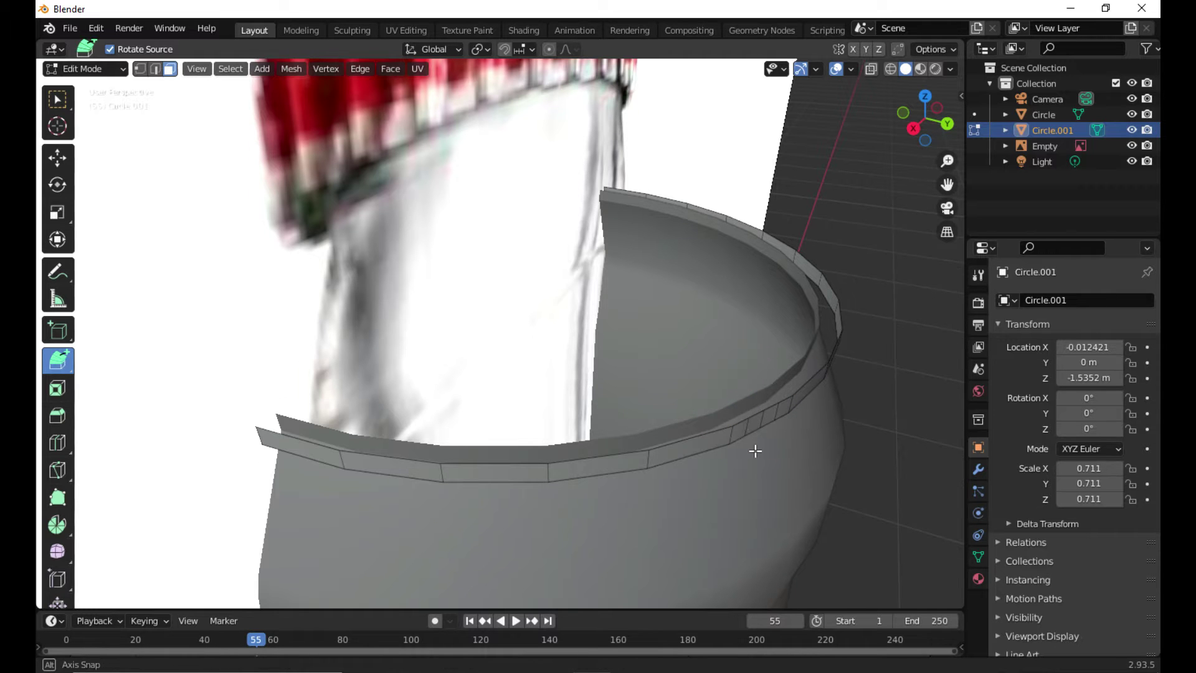
pyautogui.moveTo(755, 450); pyautogui.dragTo(651, 441, button='middle')
pyautogui.moveTo(425, 440); pyautogui.dragTo(472, 302, button='middle')
pyautogui.moveTo(430, 268); pyautogui.dragTo(452, 355, button='middle')
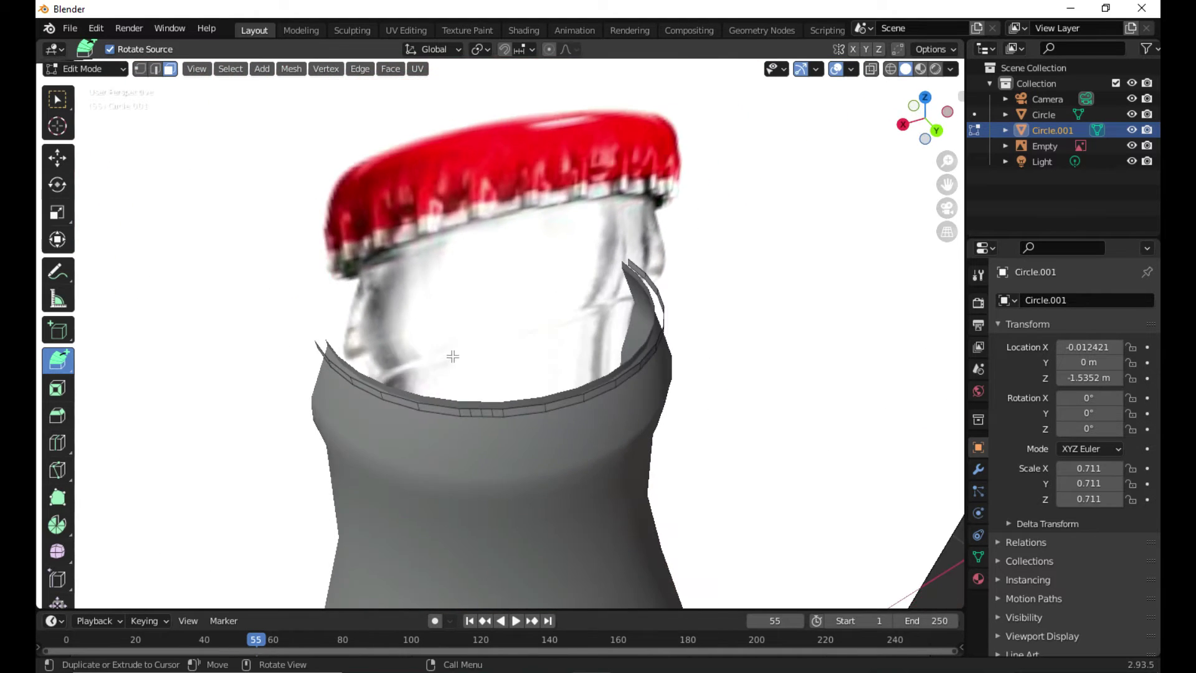
# Step: Extrude the lip ring's upper edge loop upward in the front view and scale it slightly inward
pyautogui.press('KP_1')
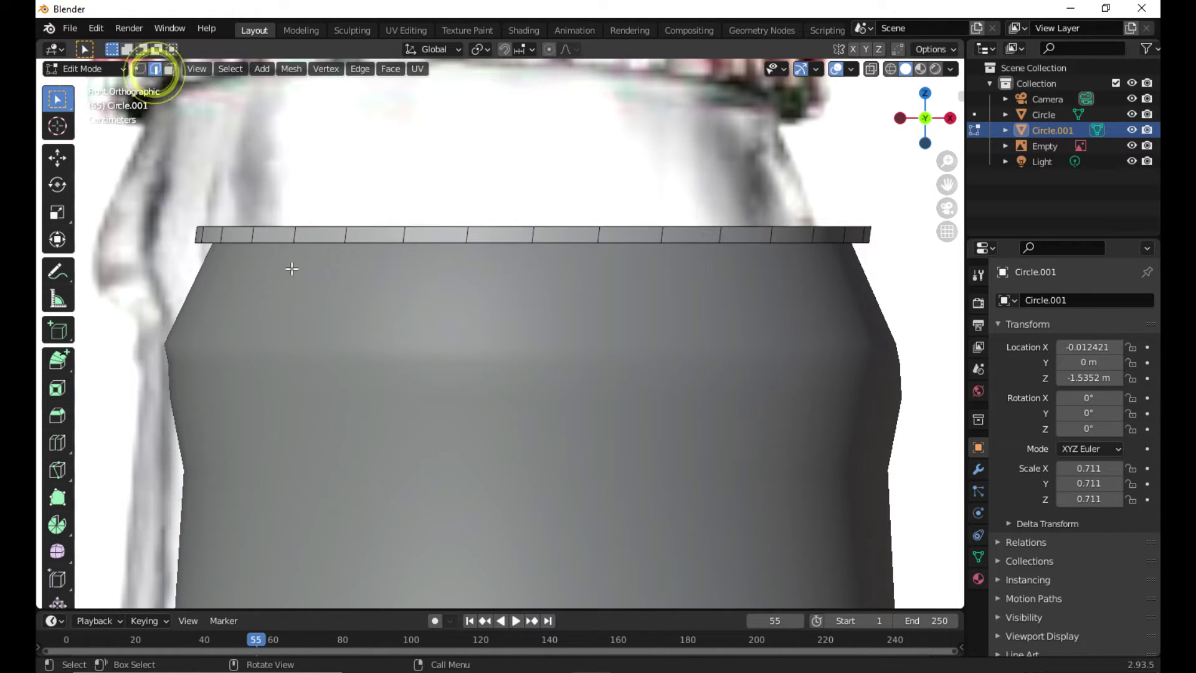
pyautogui.press('e')
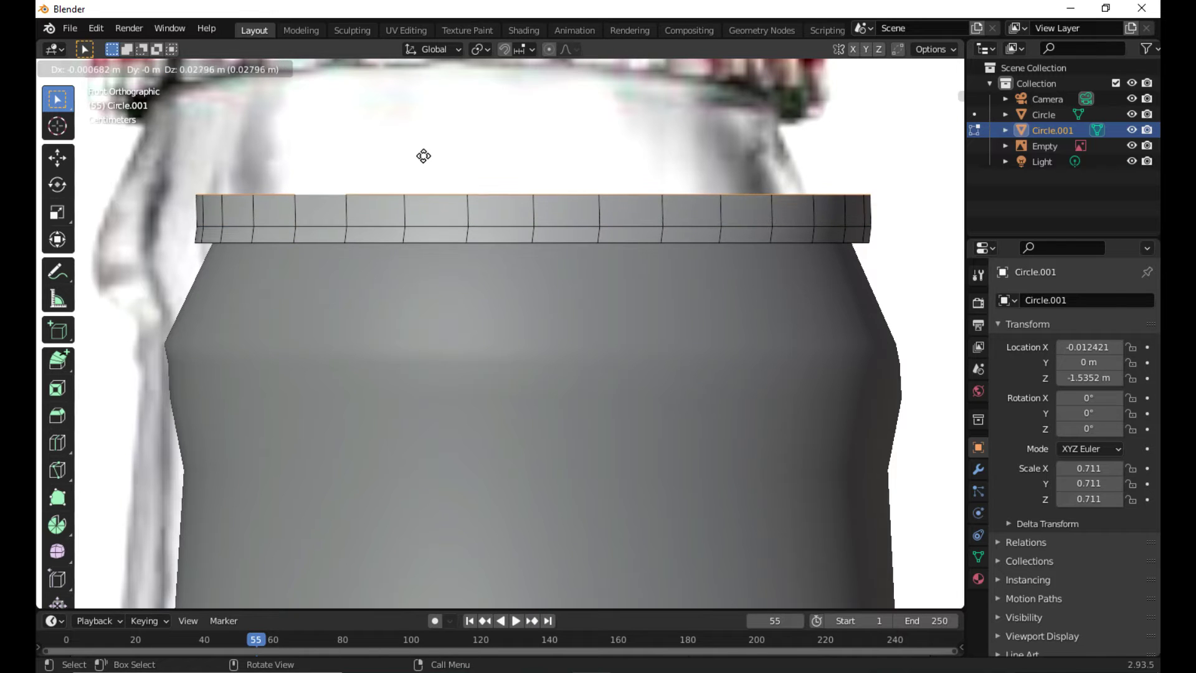
pyautogui.click(434, 194)
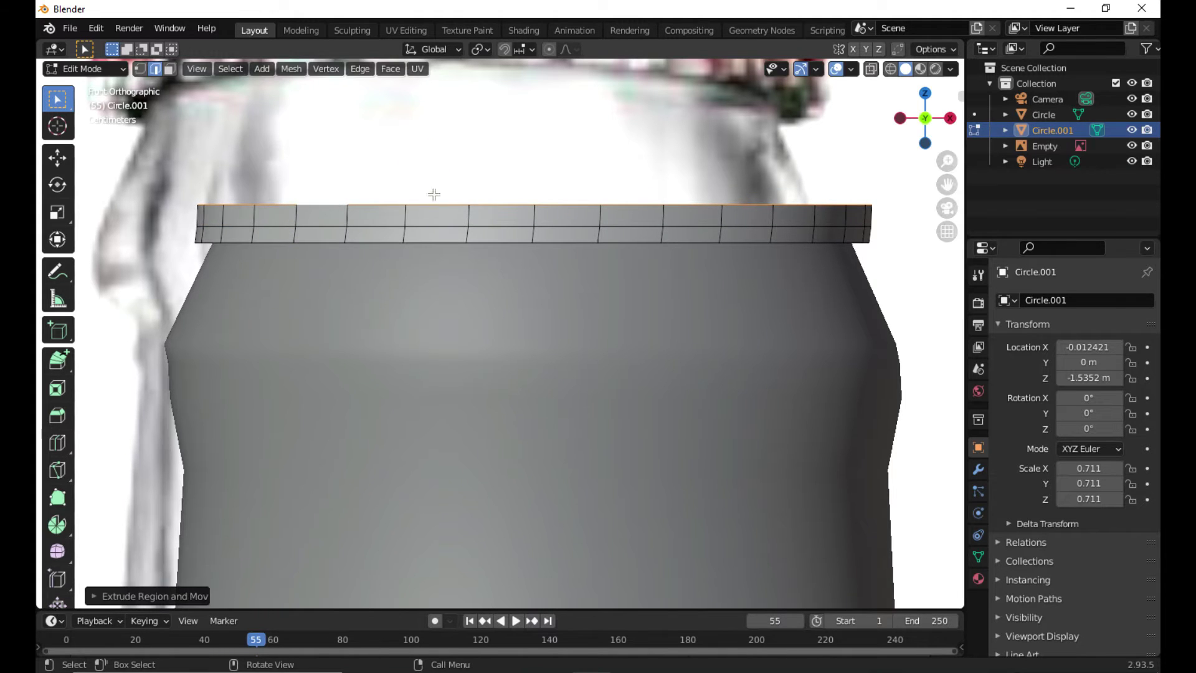
pyautogui.moveTo(439, 195); pyautogui.dragTo(449, 237, button='middle')
pyautogui.press('s')
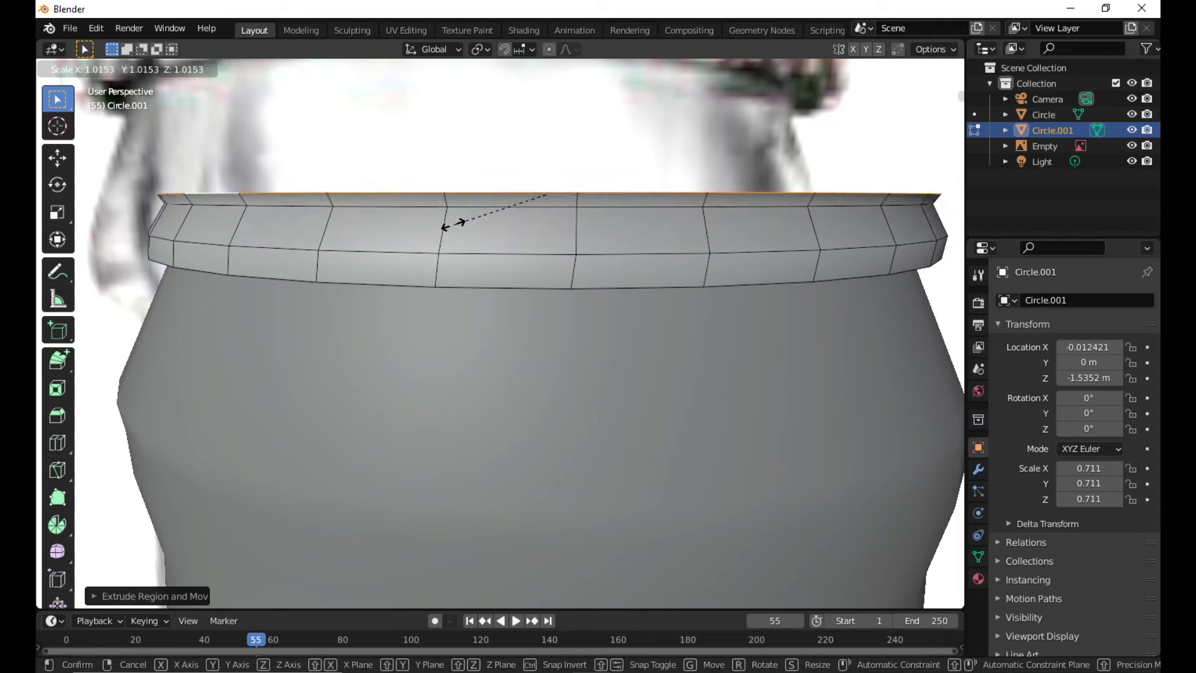
pyautogui.click(497, 234)
# Step: Select a face loop on the lip ring in face selection and return to Object Mode
pyautogui.moveTo(496, 234); pyautogui.dragTo(652, 216, button='middle')
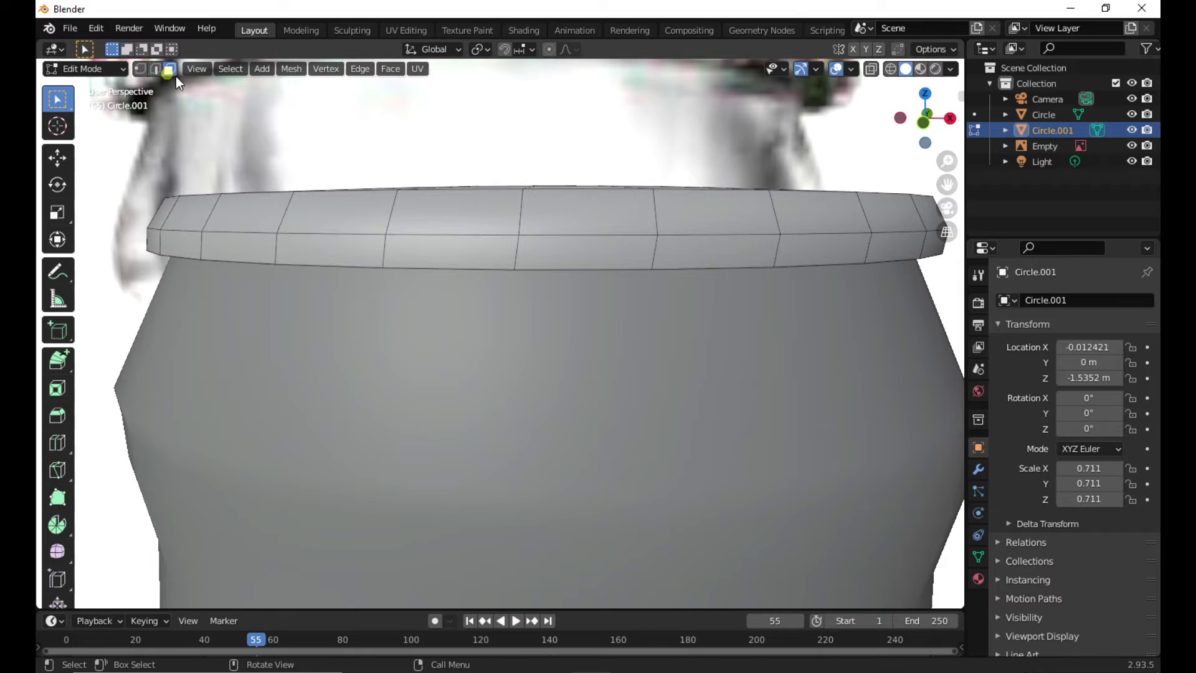
pyautogui.keyDown('alt'); pyautogui.click(669, 227); pyautogui.keyUp('alt')
pyautogui.press('Tab')
pyautogui.scroll(-3, 366, 232)
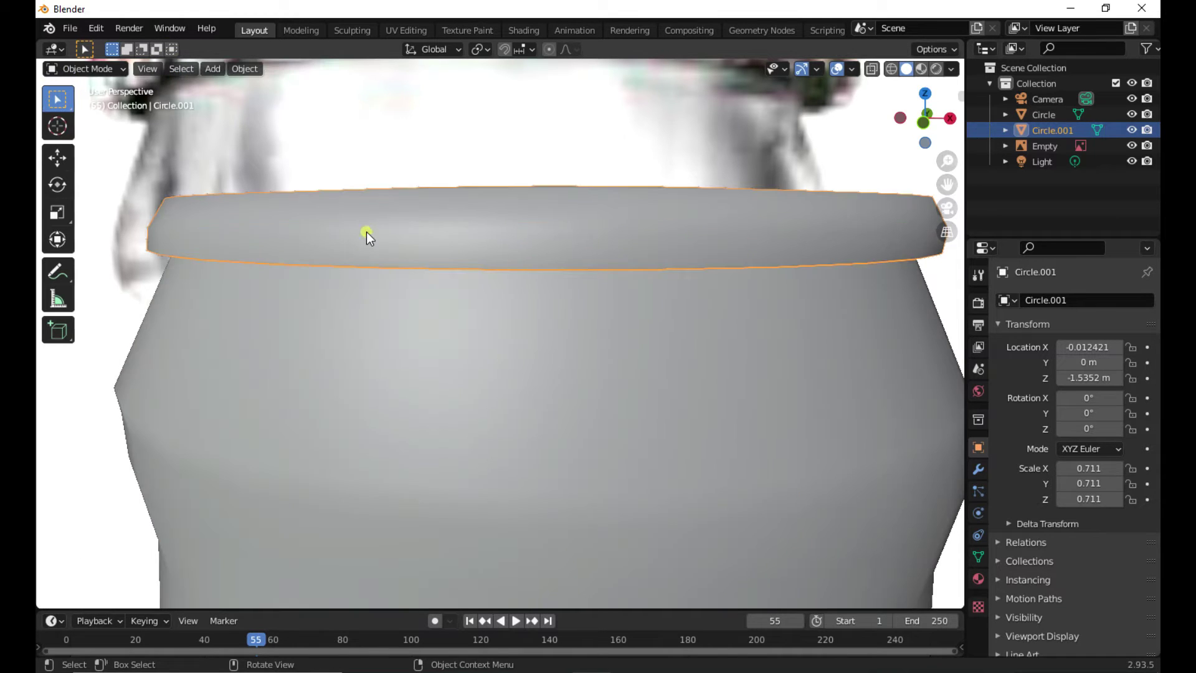
# Step: Select the reference image behind the bottle and delete it from the scene
pyautogui.rightClick(417, 222)
pyautogui.click(417, 221)
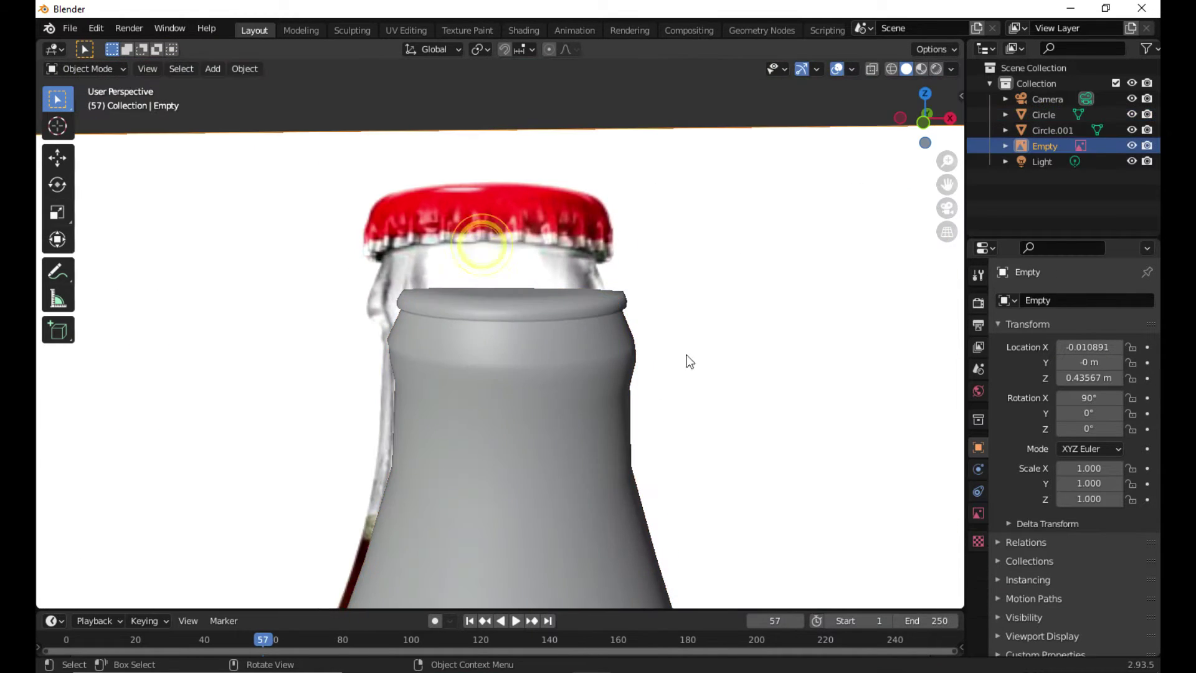
pyautogui.scroll(-3, 604, 429)
pyautogui.moveTo(604, 428); pyautogui.dragTo(313, 350, button='middle')
pyautogui.press('Delete')
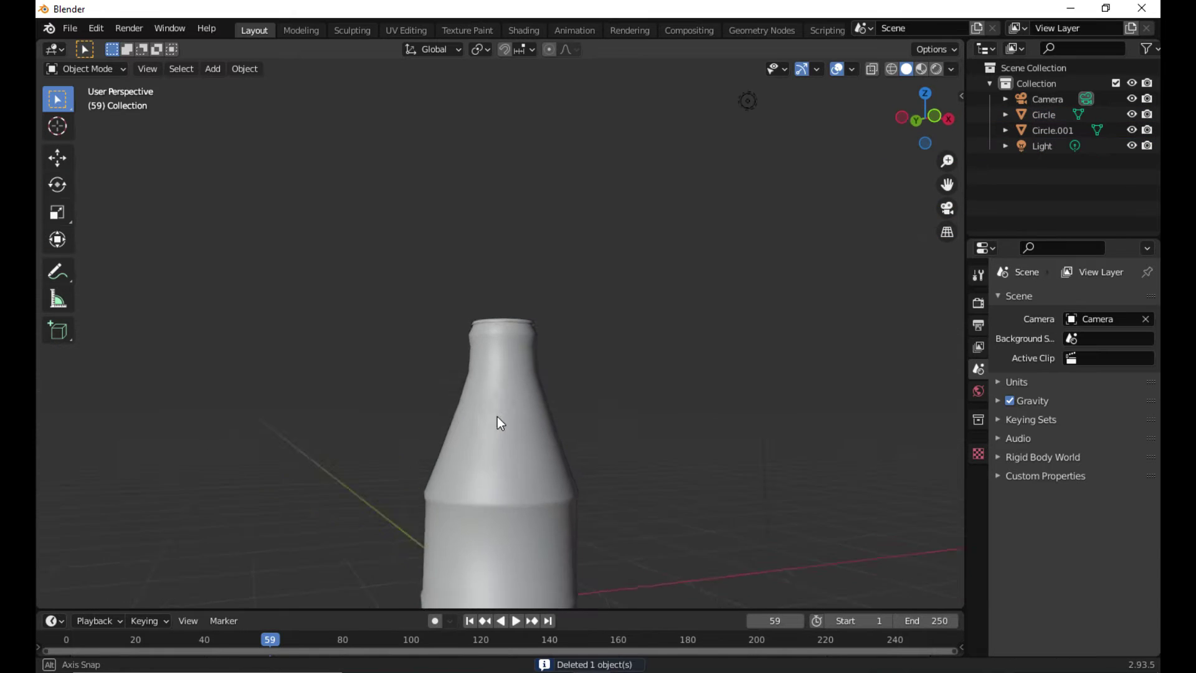
pyautogui.scroll(-3, 496, 416)
pyautogui.moveTo(630, 299); pyautogui.dragTo(427, 598)
pyautogui.click(512, 449)
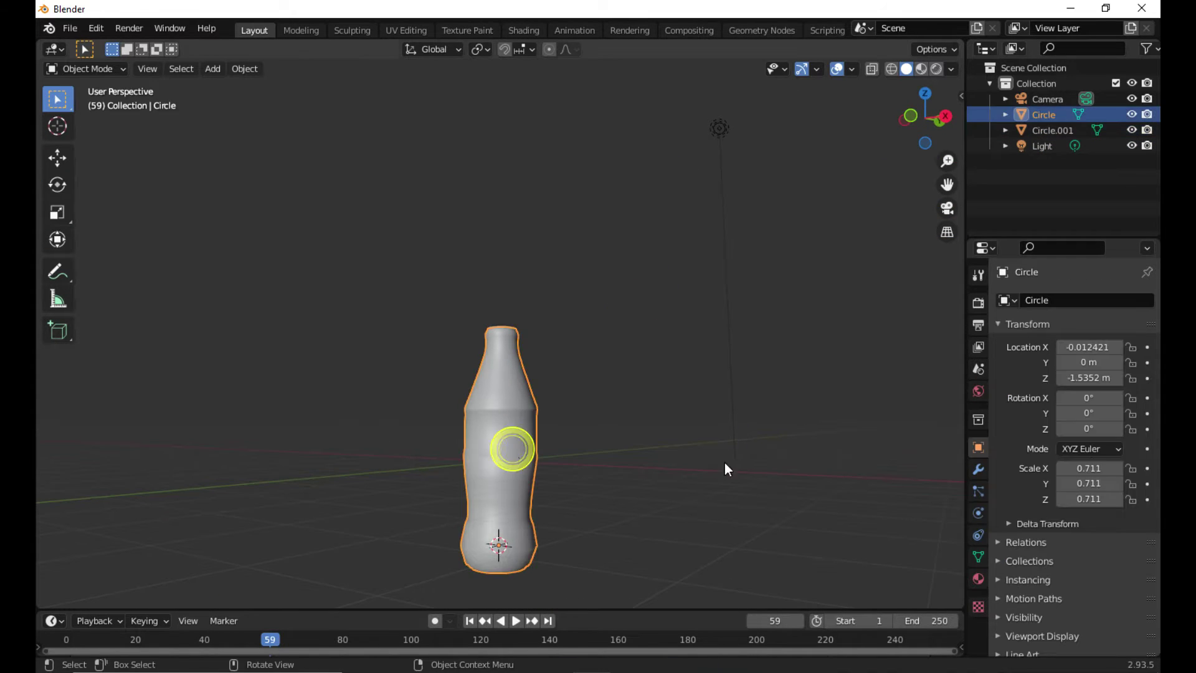
pyautogui.moveTo(626, 424); pyautogui.dragTo(509, 350)
pyautogui.hotkey('ctrl', 'z')
pyautogui.hotkey('ctrl', 'z')
pyautogui.hotkey('ctrl', 'z')
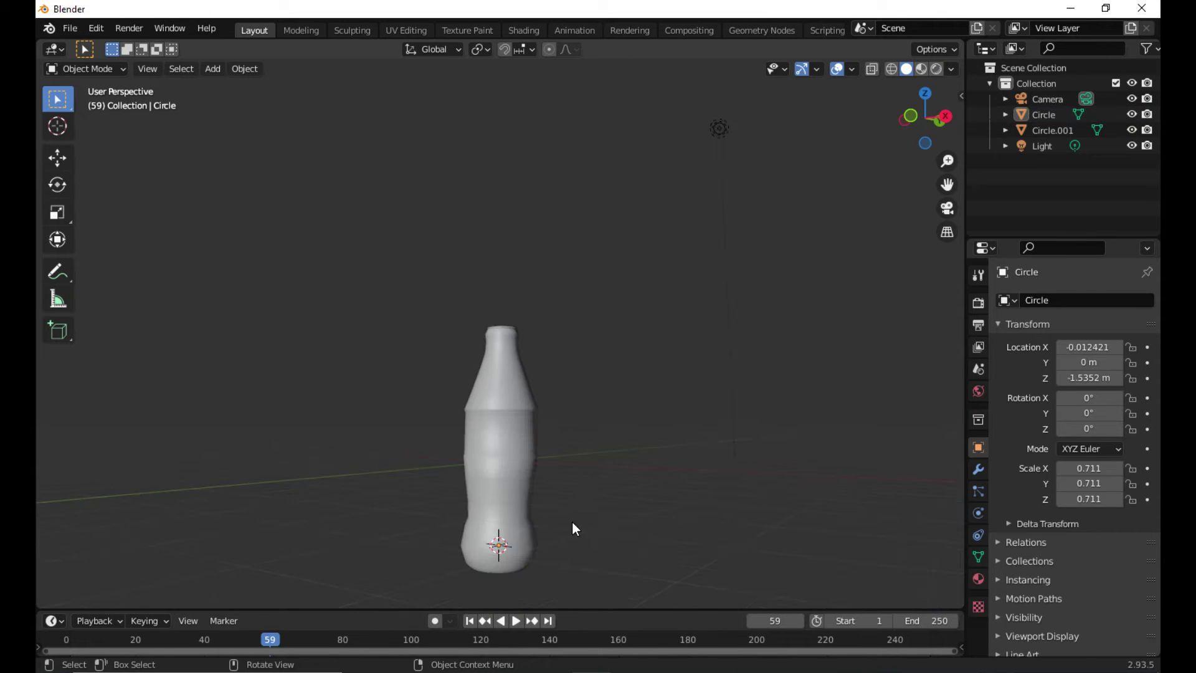
# Step: Add a Bevel modifier to the bottle body
pyautogui.click(978, 556)
pyautogui.click(978, 468)
pyautogui.click(1055, 301)
pyautogui.click(831, 358)
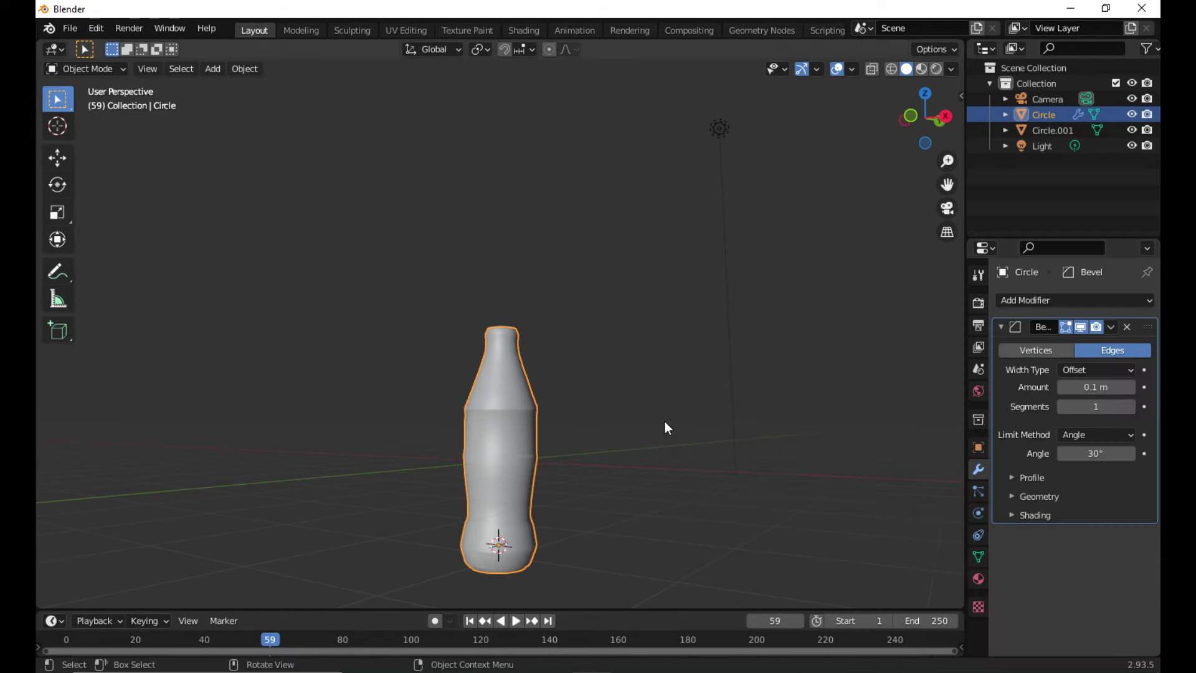
pyautogui.moveTo(1087, 406); pyautogui.dragTo(1095, 406)
# Step: Select the face loop around the bottle's middle band in Edit Mode and duplicate it in place
pyautogui.click(496, 472)
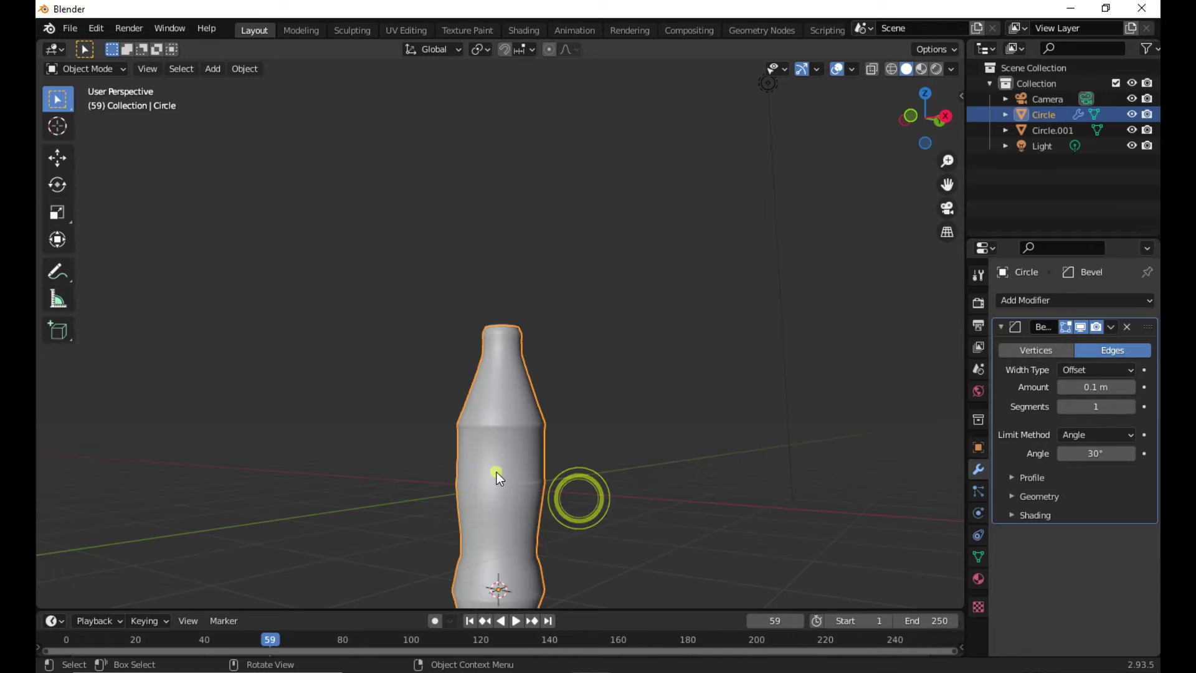
pyautogui.press('Tab')
pyautogui.keyDown('alt'); pyautogui.click(524, 462); pyautogui.keyUp('alt')
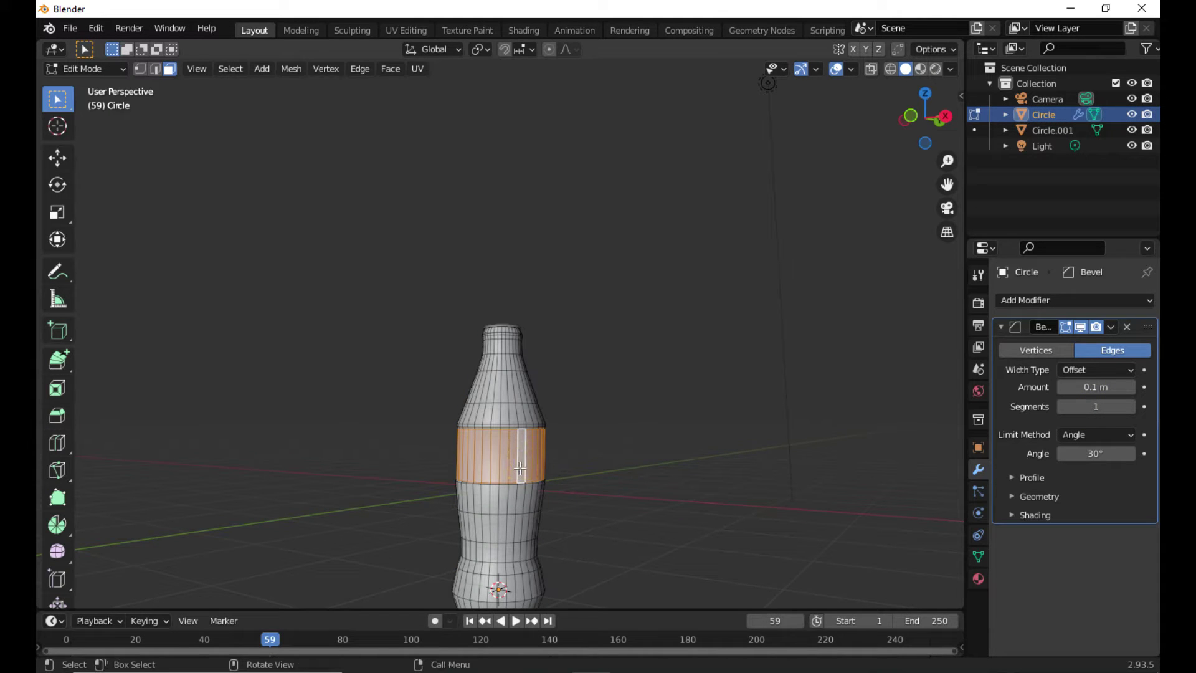
pyautogui.press('g')
pyautogui.click(515, 464)
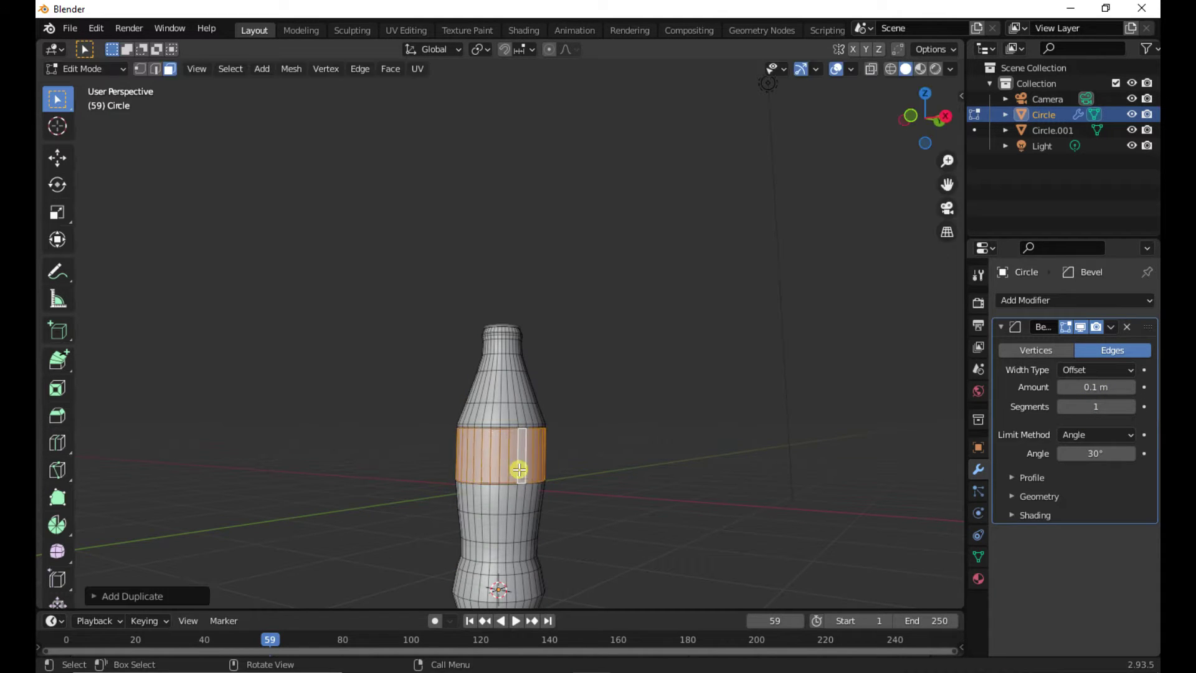
# Step: Separate the duplicated band faces into their own object and return to Object Mode
pyautogui.press('Tab')
pyautogui.press('Tab')
pyautogui.rightClick(500, 626)
pyautogui.click(567, 587)
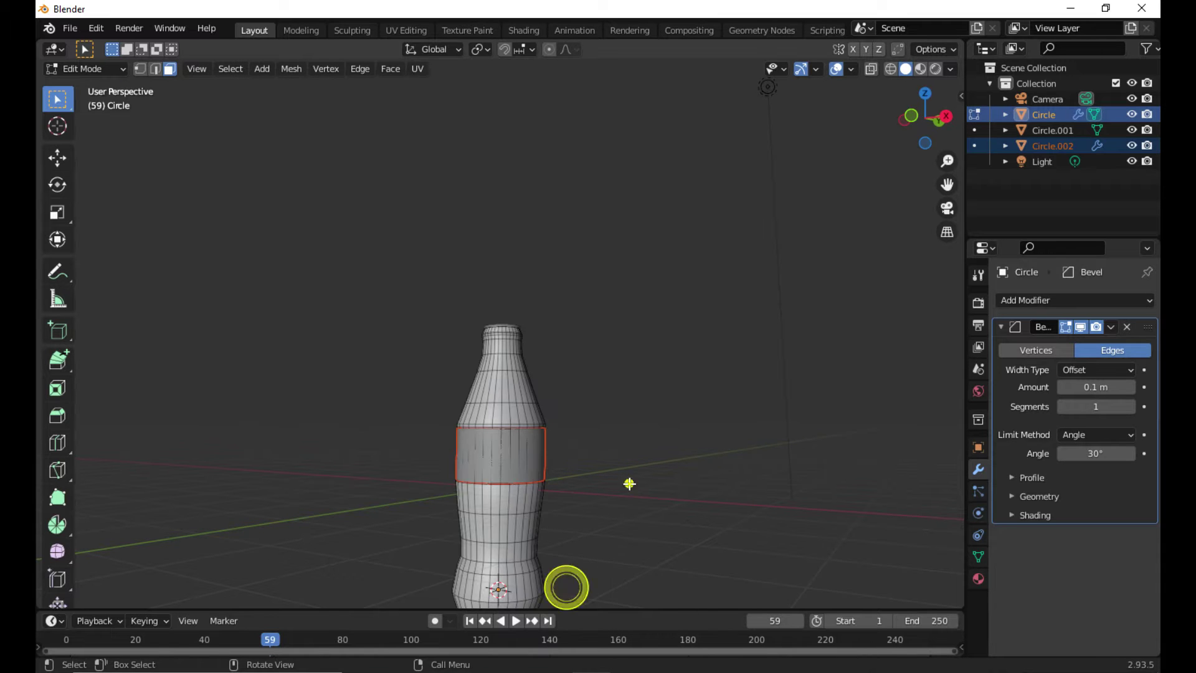
pyautogui.press('Tab')
pyautogui.click(611, 537)
pyautogui.moveTo(611, 537); pyautogui.dragTo(515, 525, button='middle')
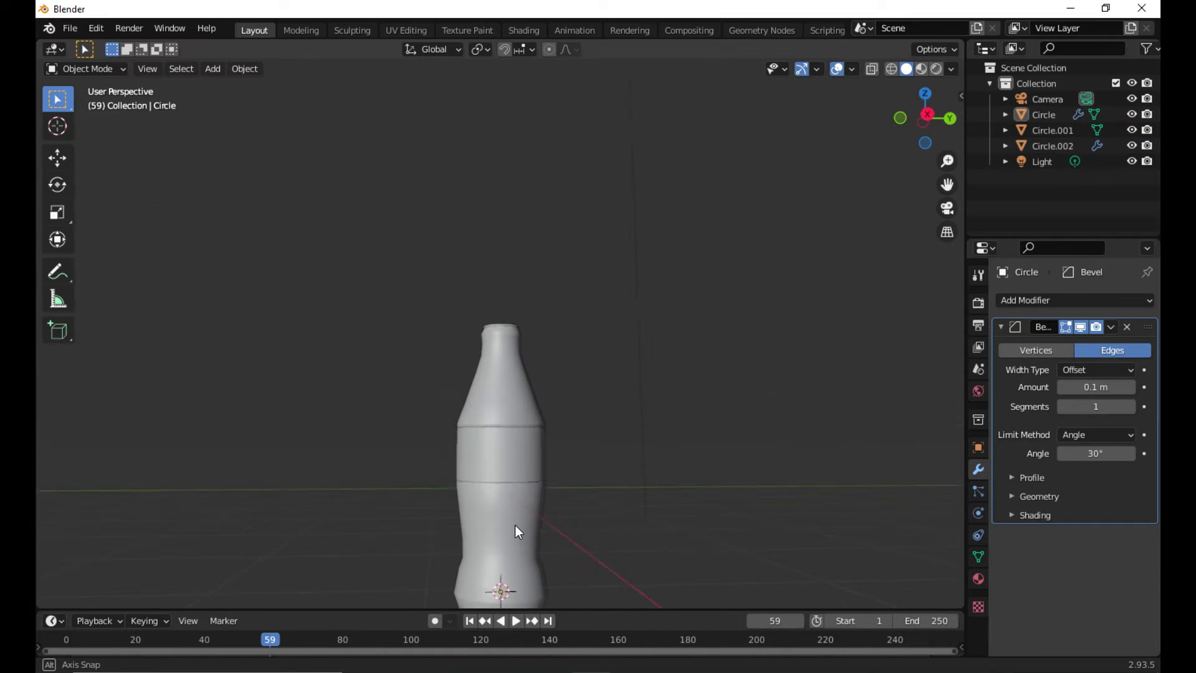
pyautogui.moveTo(581, 611); pyautogui.dragTo(634, 455)
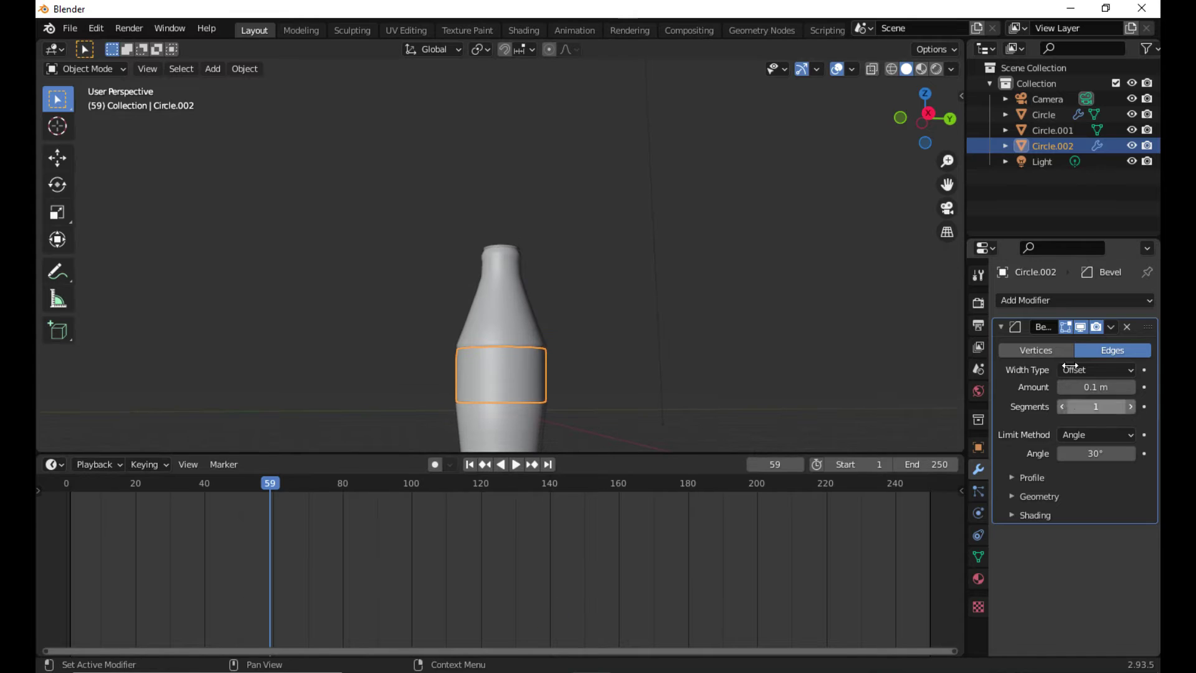
pyautogui.click(978, 302)
pyautogui.click(1088, 355)
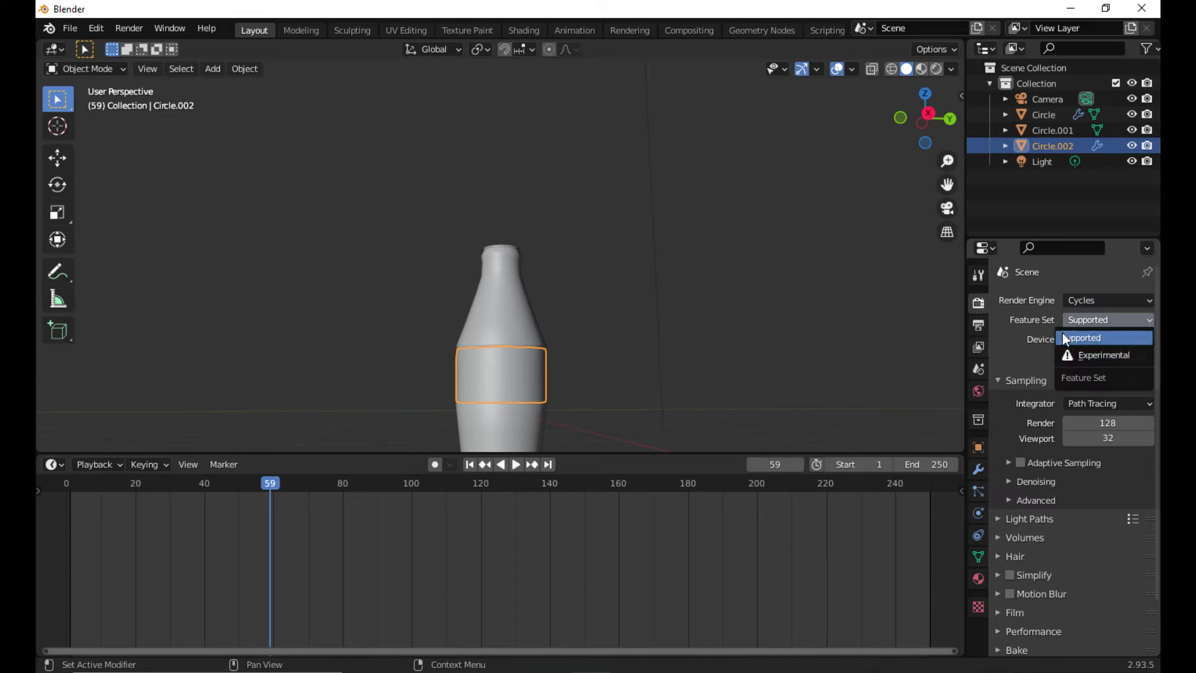
pyautogui.click(1088, 374)
pyautogui.click(977, 535)
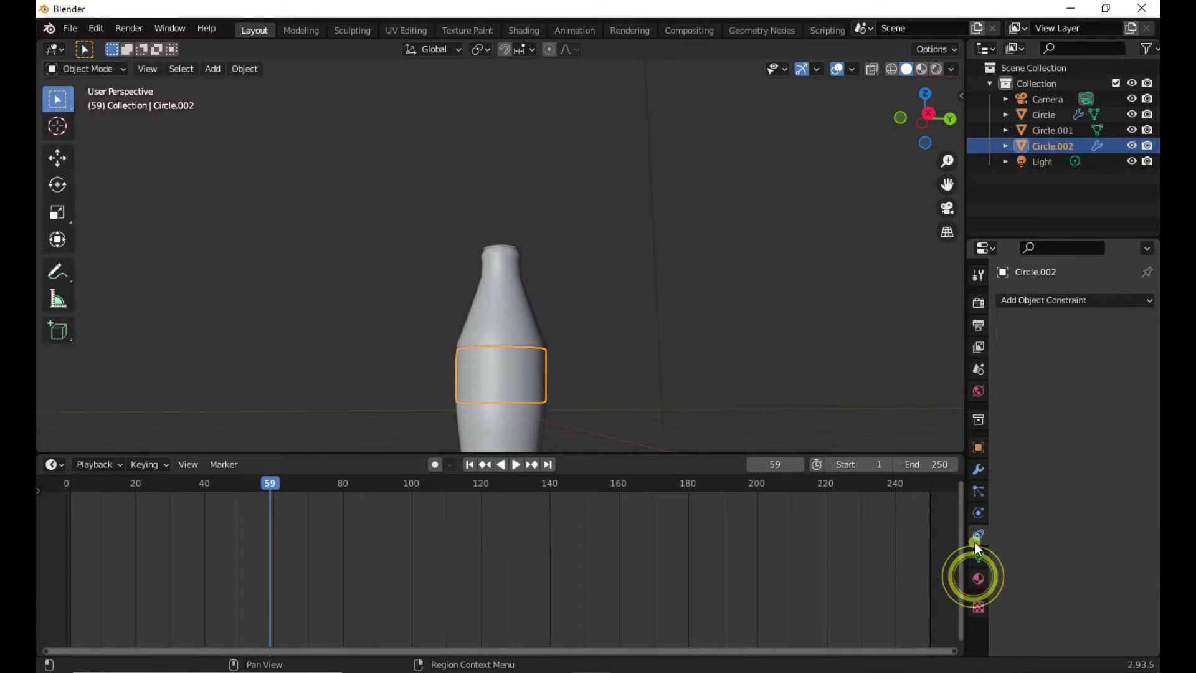
pyautogui.click(978, 512)
# Step: Create a new material for the separated label band and switch the viewport to rendered shading
pyautogui.click(978, 579)
pyautogui.click(1052, 349)
pyautogui.click(1080, 484)
pyautogui.click(936, 69)
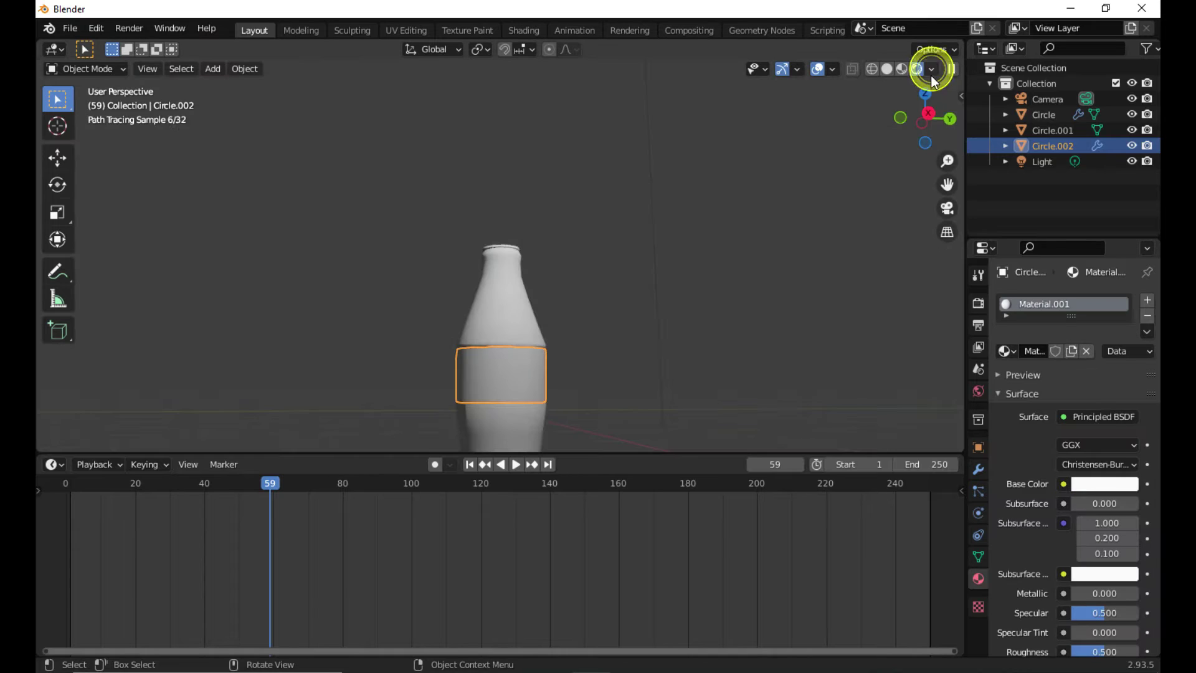
# Step: Set the label band's base color to a red with hue 0.985 and saturation 0.957
pyautogui.click(1104, 484)
pyautogui.click(1067, 363)
pyautogui.moveTo(1125, 269)
pyautogui.mouseDown()
pyautogui.moveTo(1125, 367)
pyautogui.moveTo(1125, 268)
pyautogui.mouseUp()
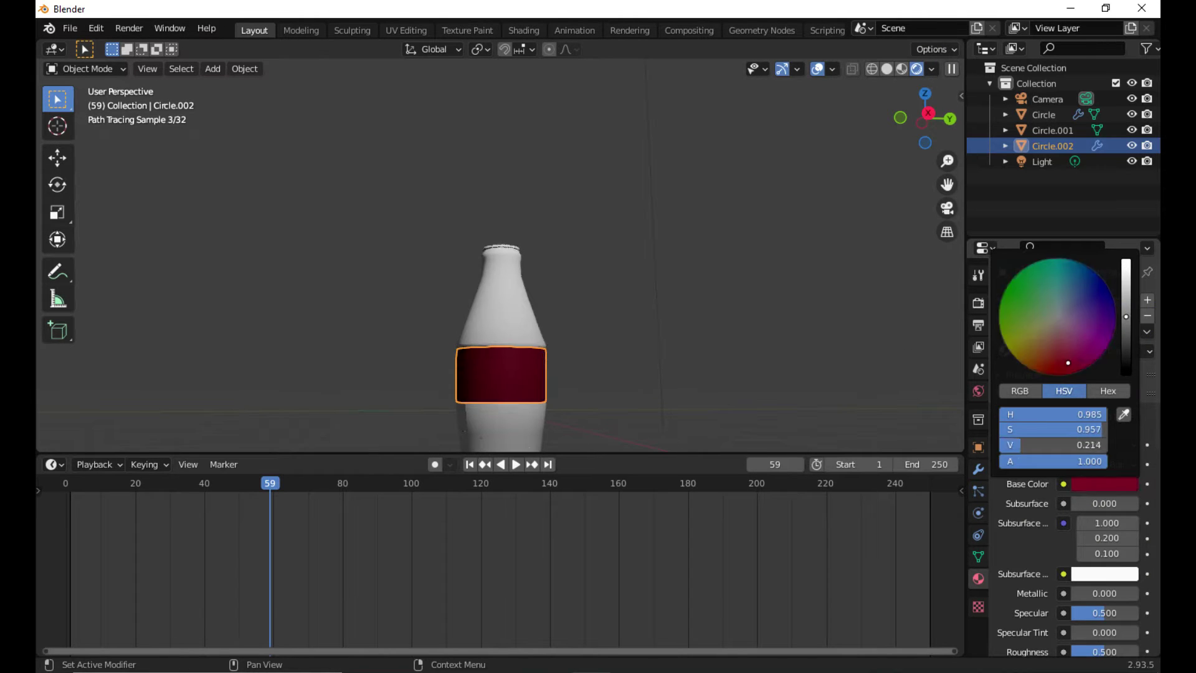
pyautogui.press('Escape')
# Step: Use an Image Texture as the label band's base color and load Cola Lebel.jpg from the Documents folder inside Downloads
pyautogui.click(1064, 484)
pyautogui.click(745, 345)
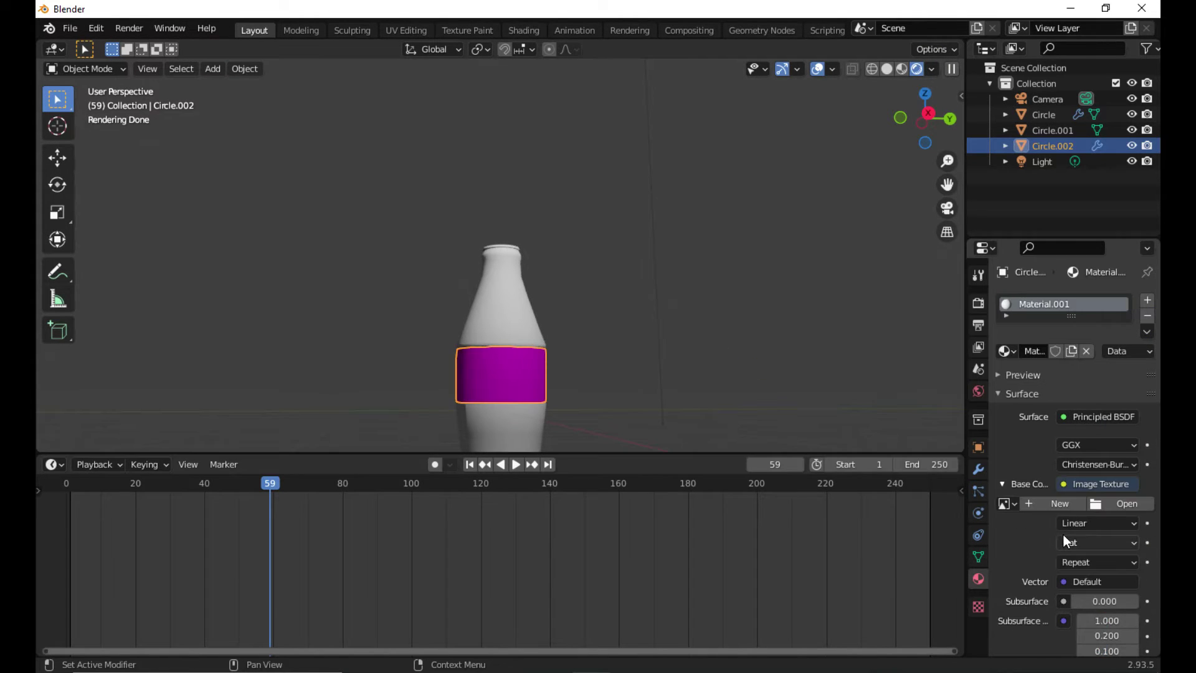
pyautogui.click(1120, 503)
pyautogui.click(237, 366)
pyautogui.click(231, 351)
pyautogui.click(236, 382)
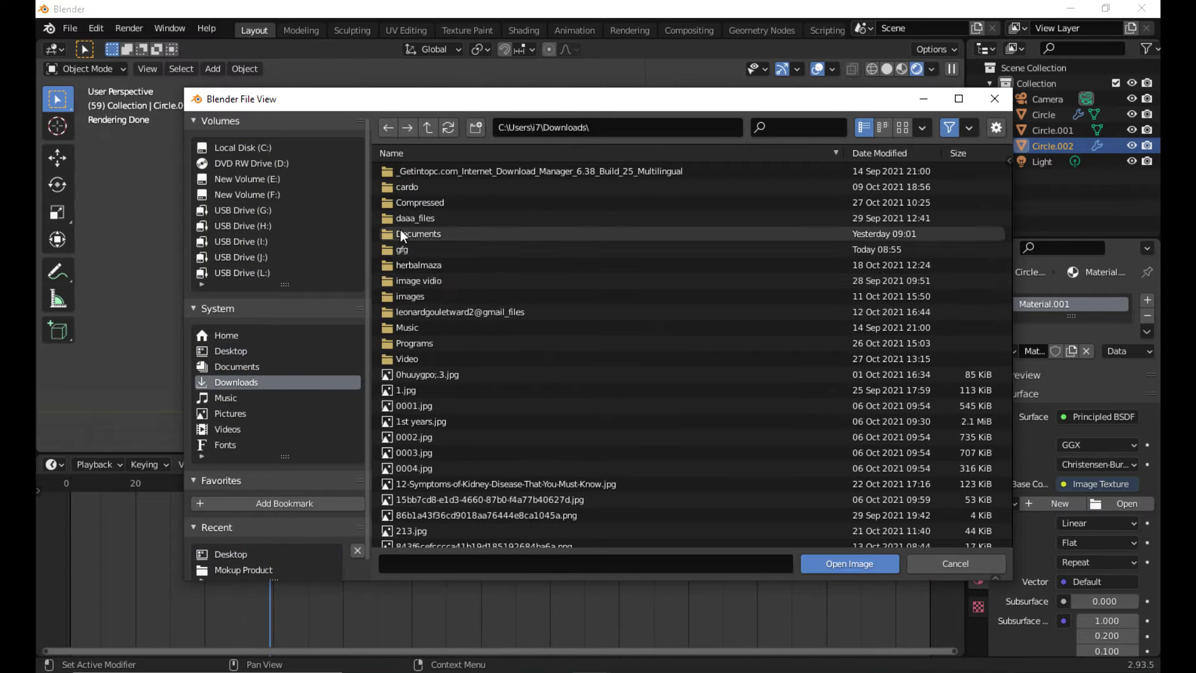
pyautogui.doubleClick(400, 231)
pyautogui.click(902, 127)
pyautogui.doubleClick(598, 212)
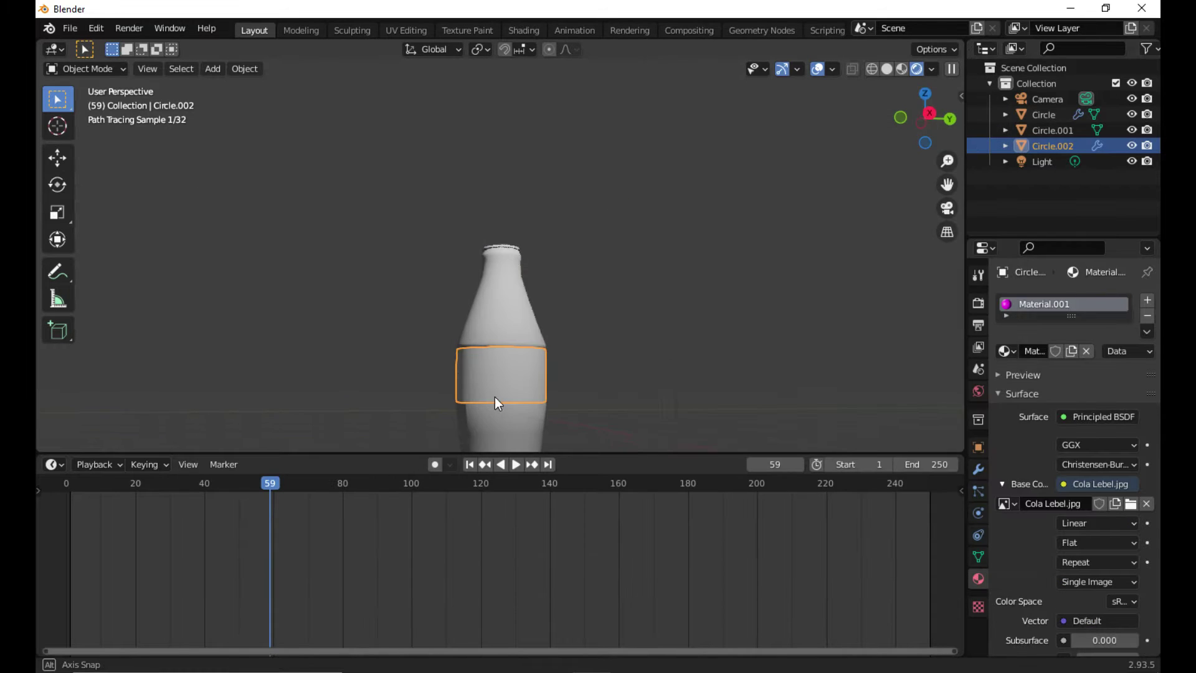
# Step: Unwrap the label band's faces in Edit Mode using the standard Unwrap
pyautogui.moveTo(494, 397); pyautogui.dragTo(708, 402, button='middle')
pyautogui.rightClick(521, 386)
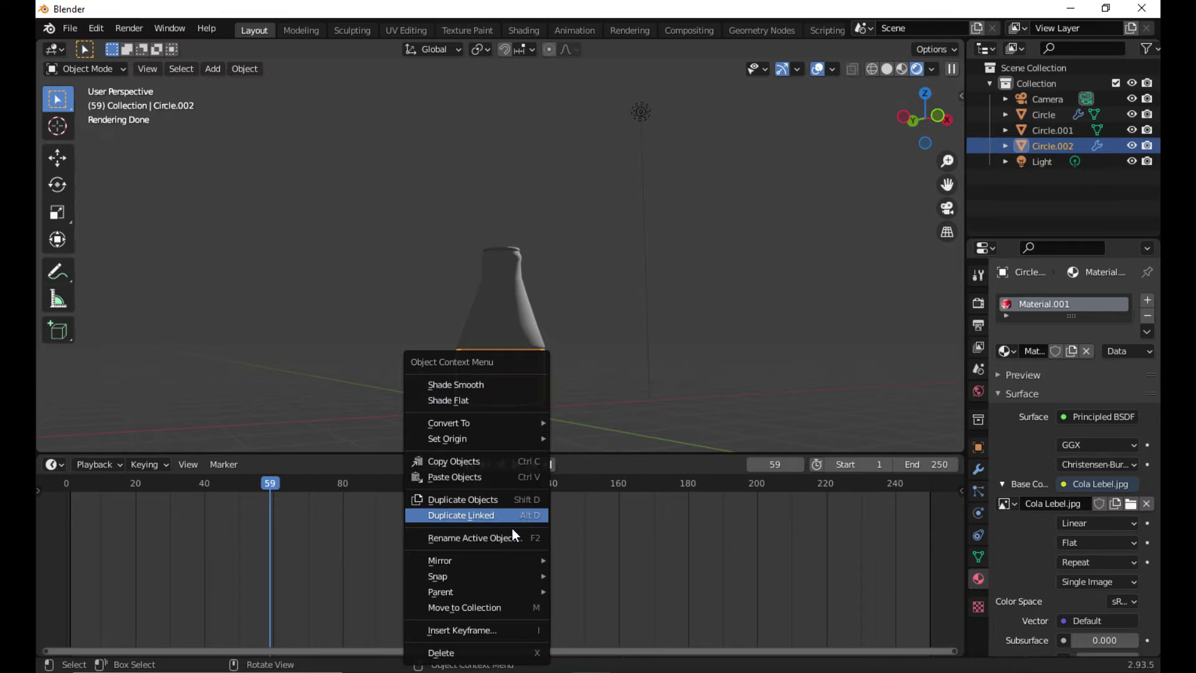
pyautogui.press('Tab')
pyautogui.rightClick(517, 372)
pyautogui.click(592, 384)
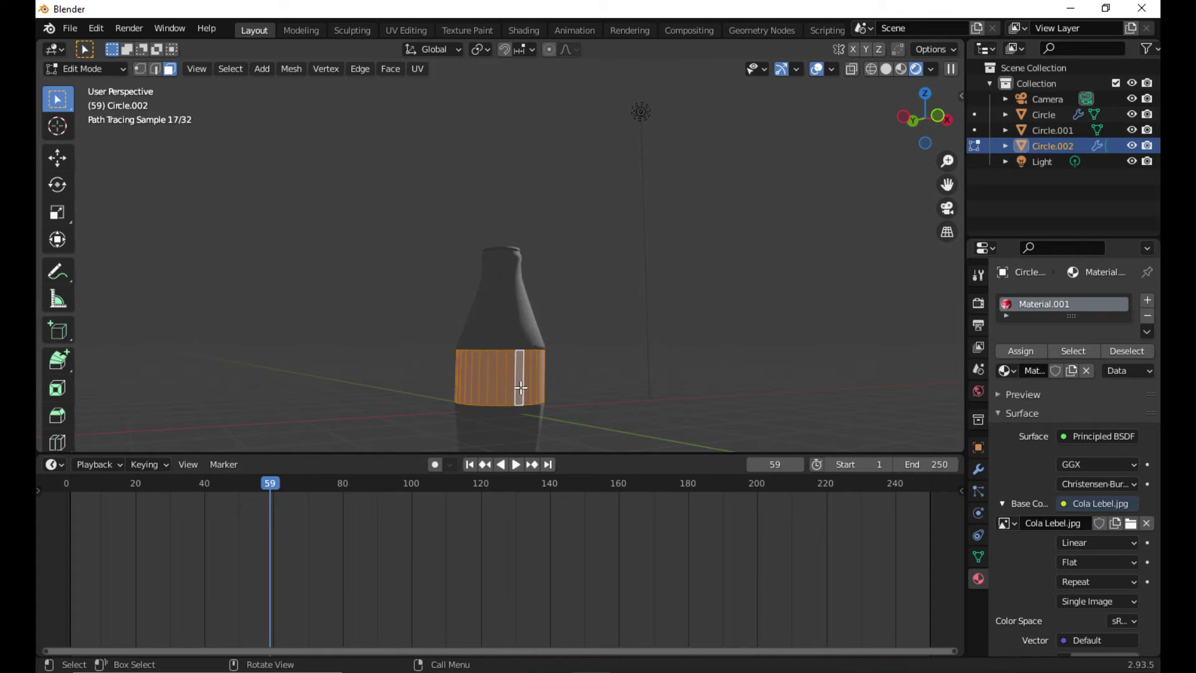
pyautogui.rightClick(511, 393)
pyautogui.moveTo(492, 258)
pyautogui.click(595, 259)
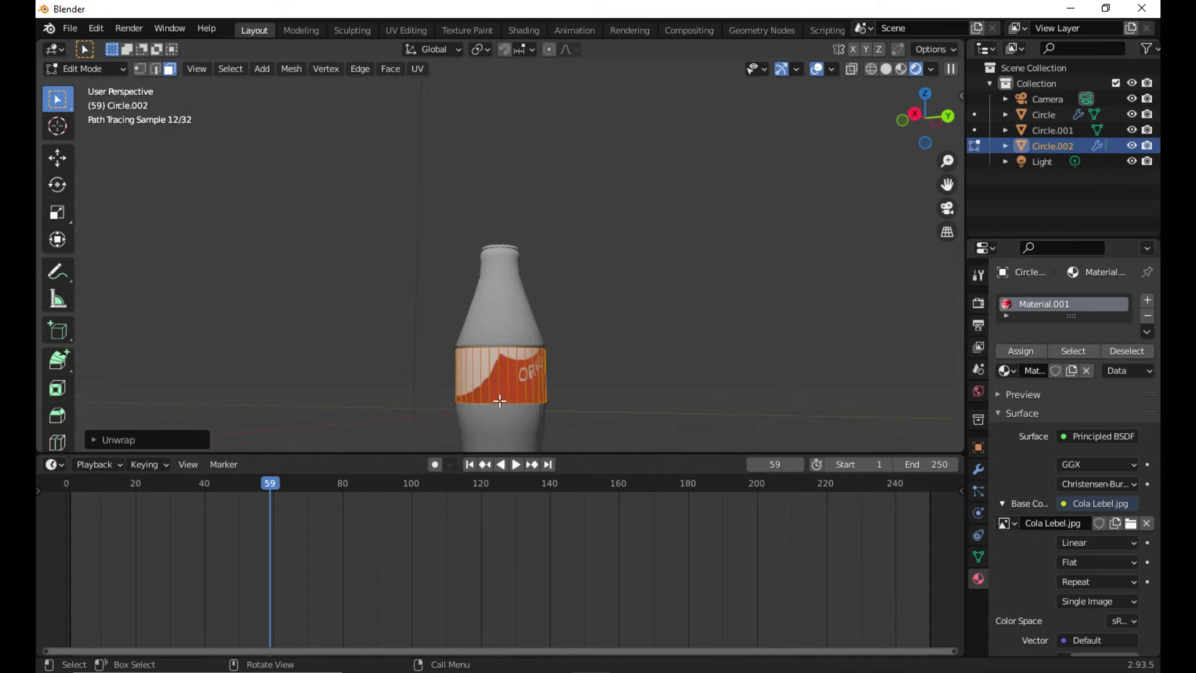
# Step: Switch to the UV Editing workspace and unwrap the label band with Smart UV Project at a 66° angle limit
pyautogui.press('Tab')
pyautogui.moveTo(513, 414); pyautogui.dragTo(483, 427, button='middle')
pyautogui.click(406, 29)
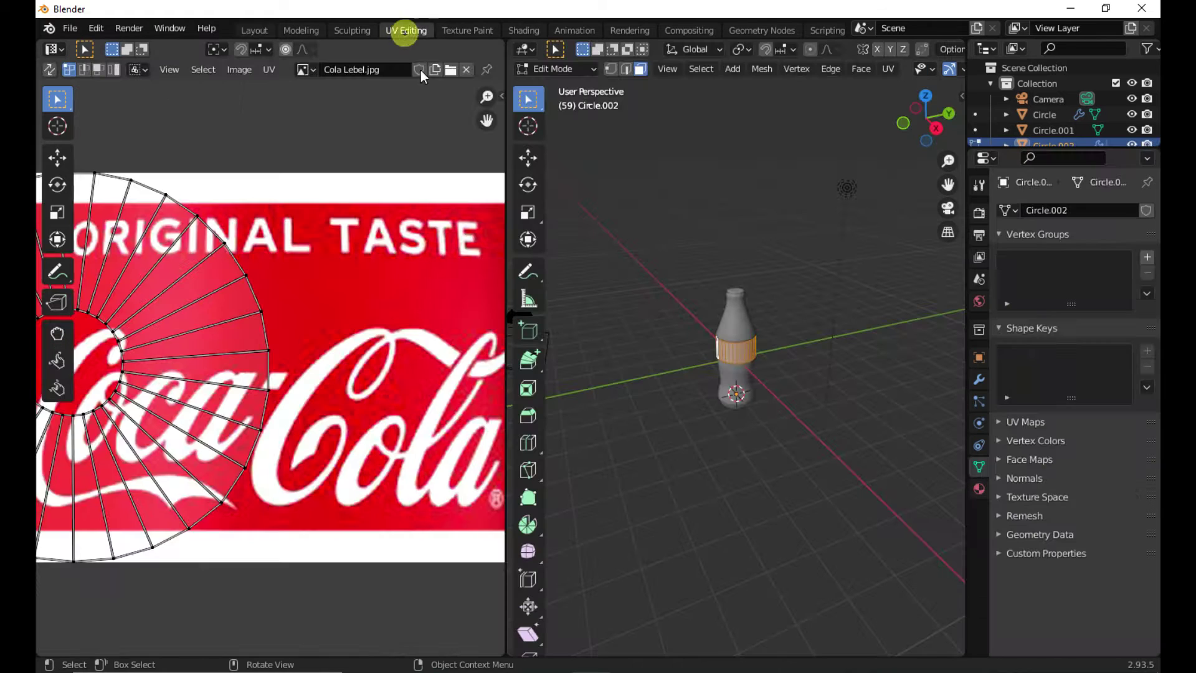
pyautogui.rightClick(691, 347)
pyautogui.moveTo(747, 347)
pyautogui.click(809, 366)
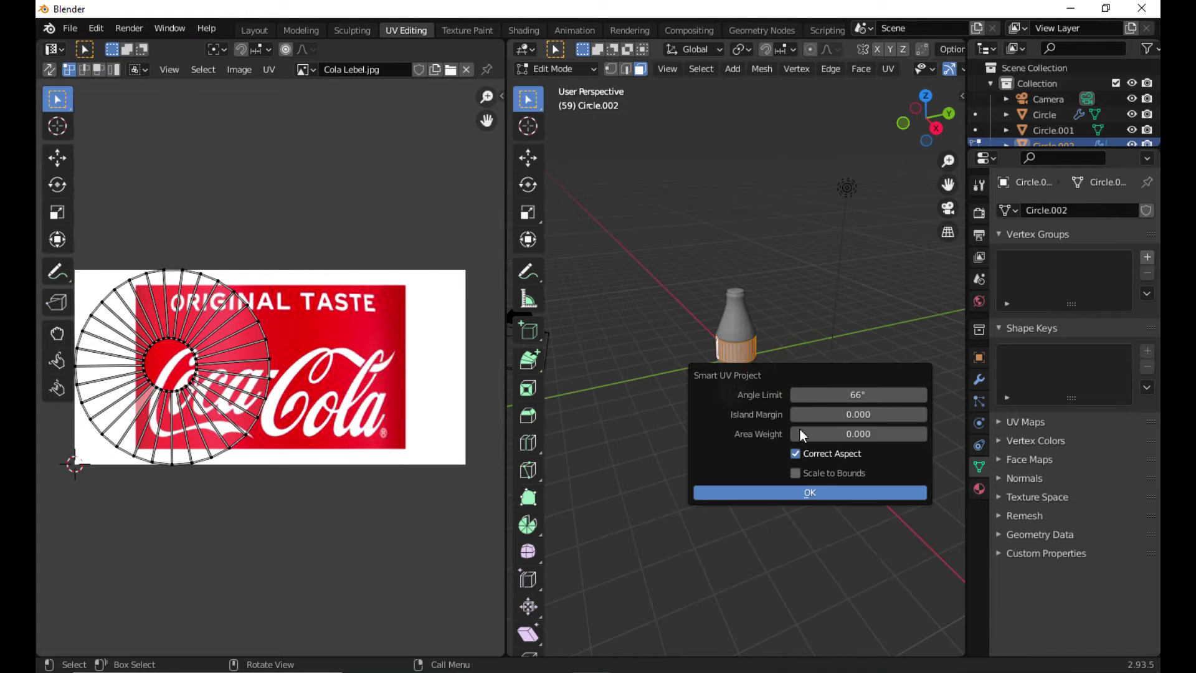
pyautogui.click(808, 489)
# Step: Scale up all the label's UVs over the image and rotate them roughly a quarter turn
pyautogui.press('s')
pyautogui.press('Escape')
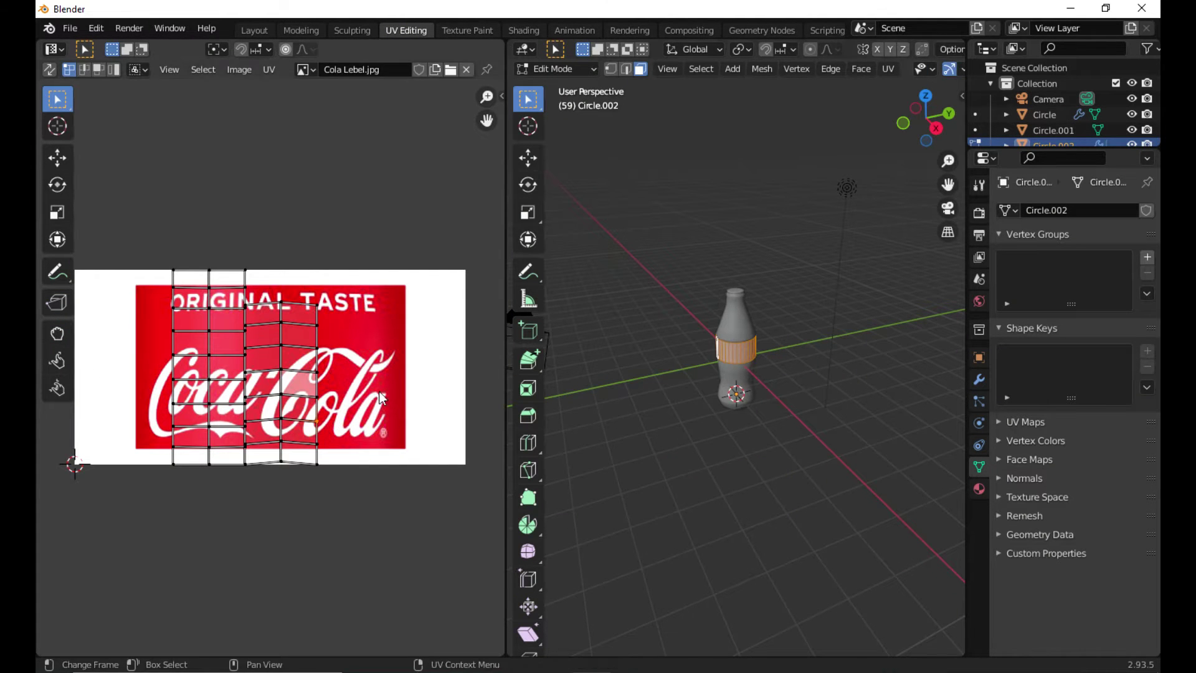
pyautogui.press('a')
pyautogui.press('s')
pyautogui.click(389, 540)
pyautogui.scroll(6, 768, 386)
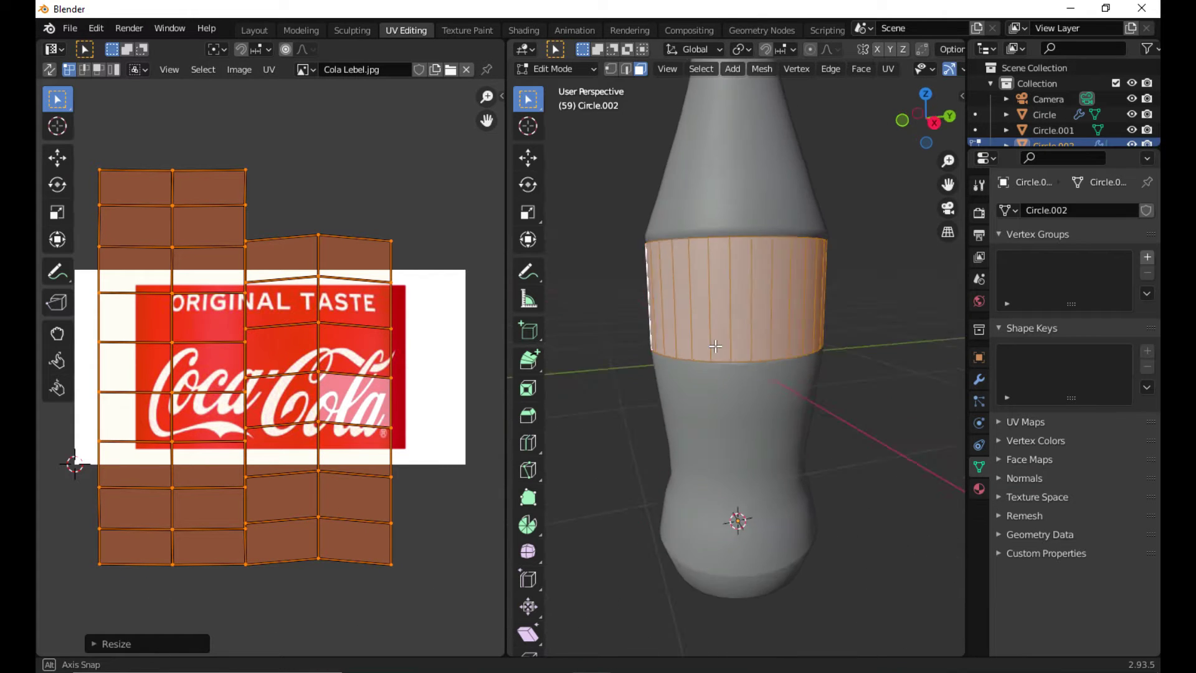
pyautogui.press('r')
pyautogui.click(311, 281)
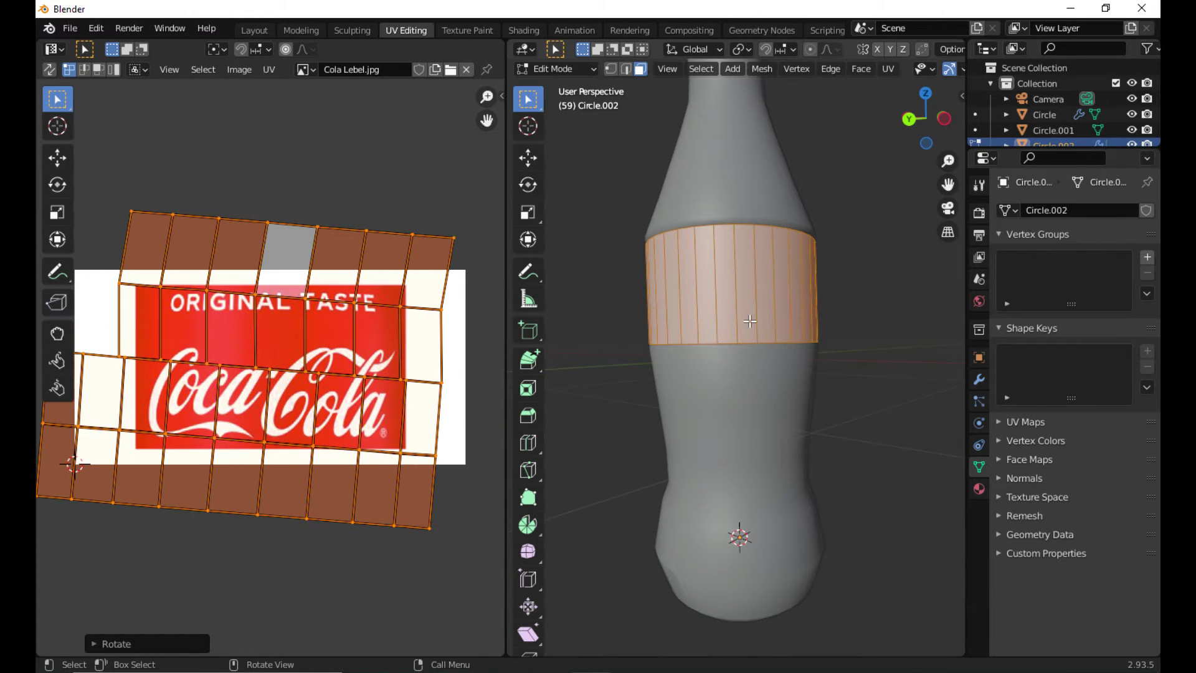
# Step: Set the solid viewport shading color to Texture and widen the UV editor area
pyautogui.moveTo(498, 352); pyautogui.dragTo(498, 352)
pyautogui.click(950, 70)
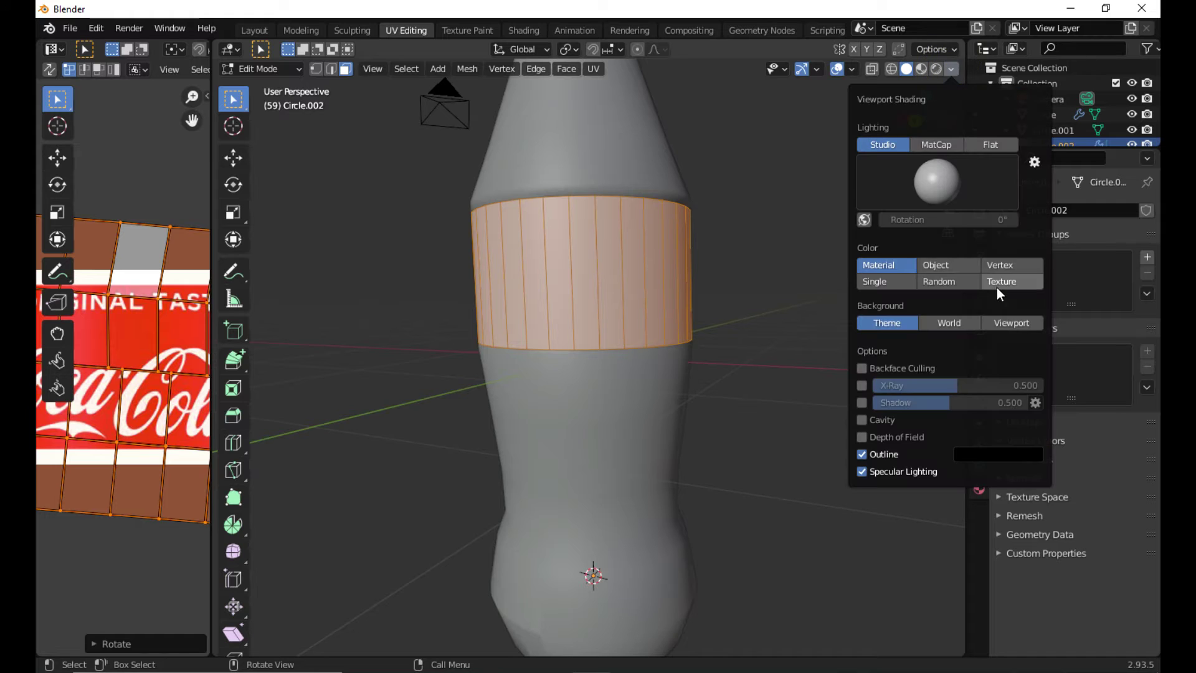
pyautogui.click(1000, 282)
pyautogui.moveTo(212, 408)
pyautogui.mouseDown()
pyautogui.moveTo(715, 416)
pyautogui.moveTo(617, 419)
pyautogui.mouseUp()
# Step: Level the label's UV grid by rotating it and scale it down to about 0.66 over the image
pyautogui.press('s')
pyautogui.press('y')
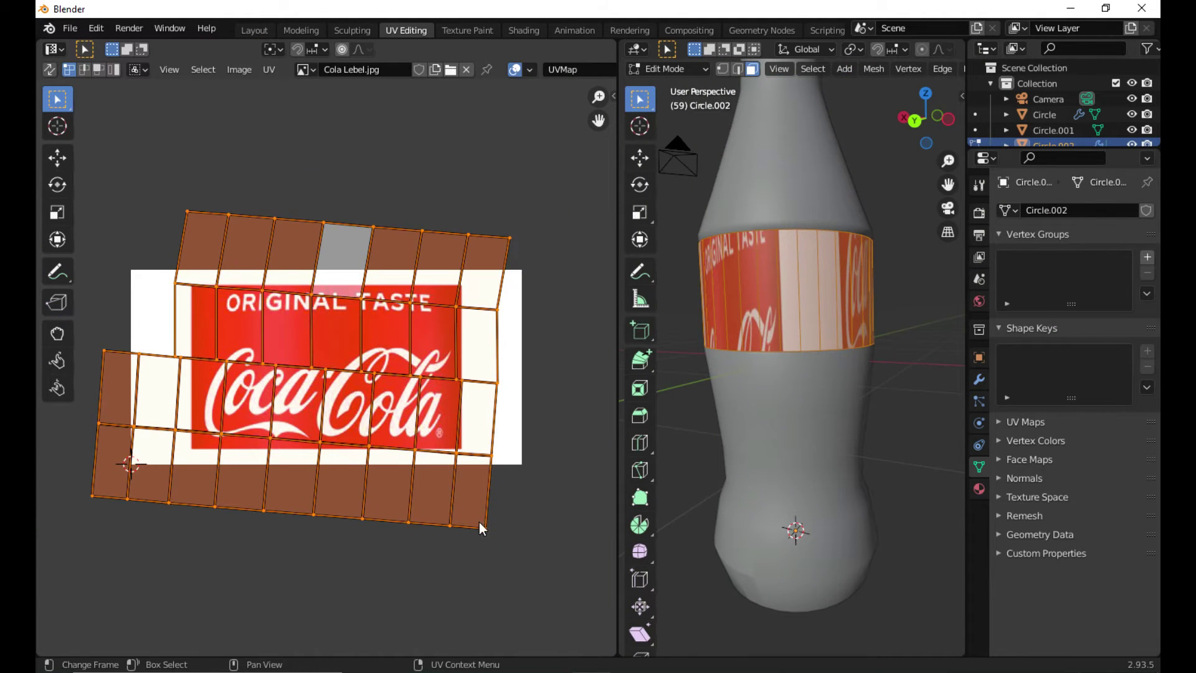
pyautogui.press('r')
pyautogui.press('s')
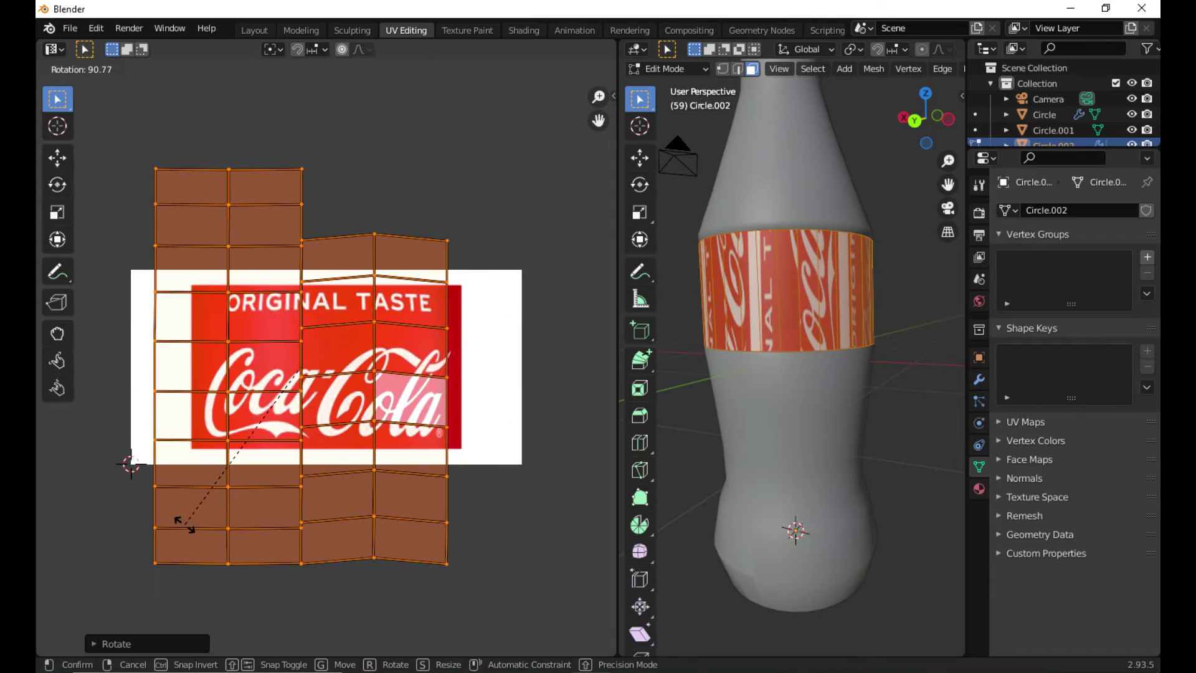
pyautogui.press('r')
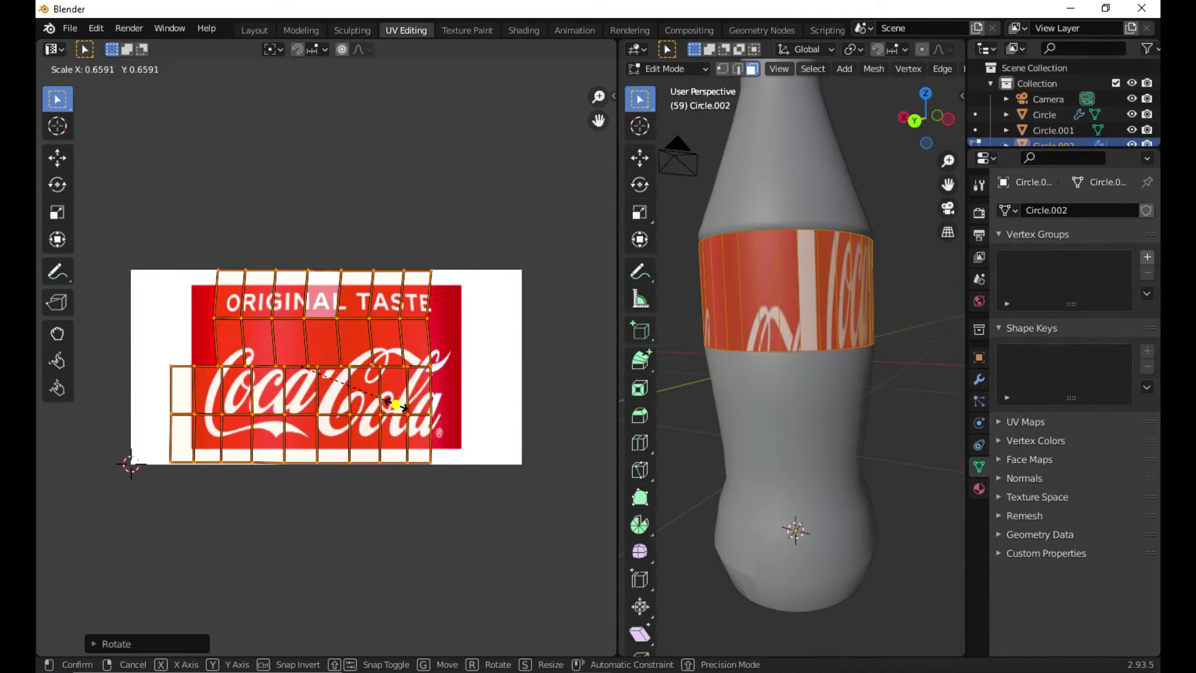
pyautogui.click(393, 405)
# Step: Try to straighten the label's UVs with the Align Auto option
pyautogui.moveTo(367, 385); pyautogui.dragTo(400, 386, button='middle')
pyautogui.rightClick(401, 386)
pyautogui.click(377, 527)
pyautogui.rightClick(384, 374)
pyautogui.click(353, 391)
pyautogui.rightClick(367, 364)
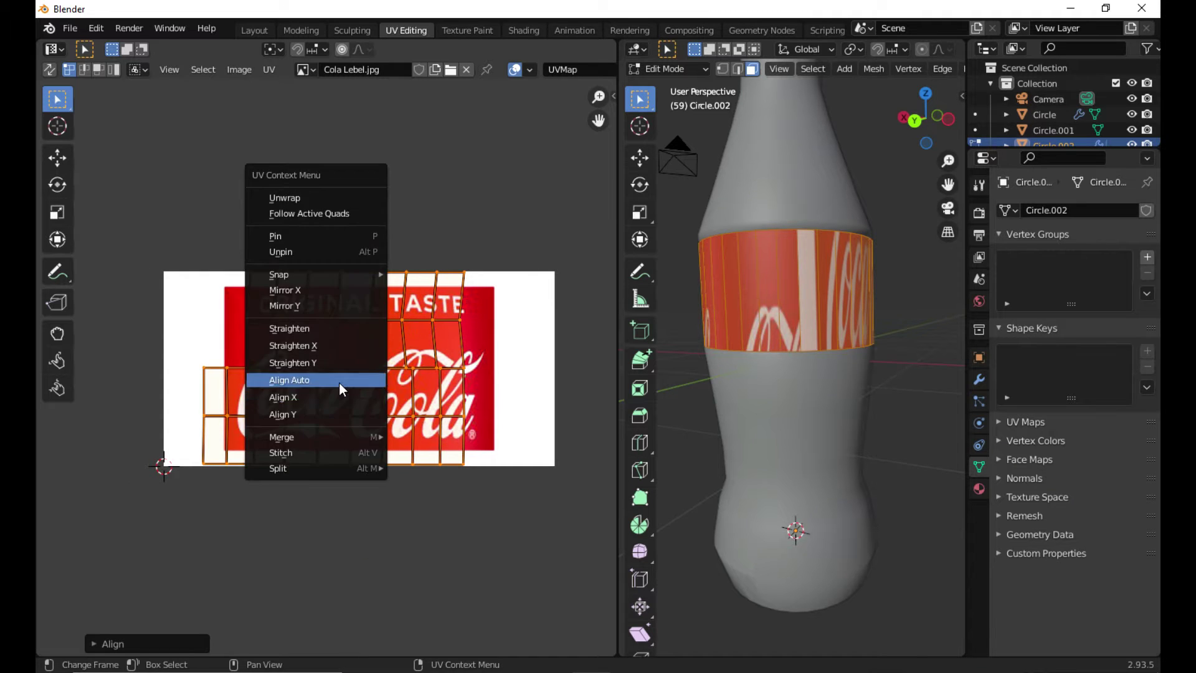
pyautogui.click(341, 383)
# Step: Try to scale the aligned UV line vertically, rotate it and move it over the label image
pyautogui.press('s')
pyautogui.press('y')
pyautogui.click(372, 376)
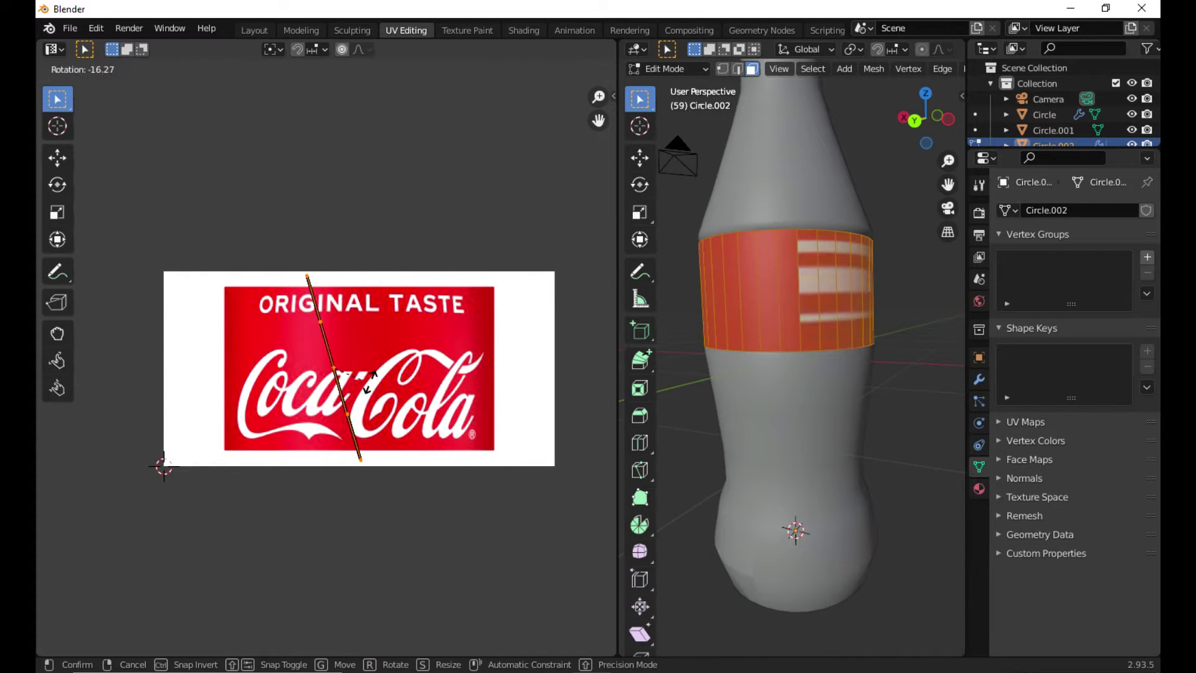
pyautogui.press('Escape')
pyautogui.click(378, 387)
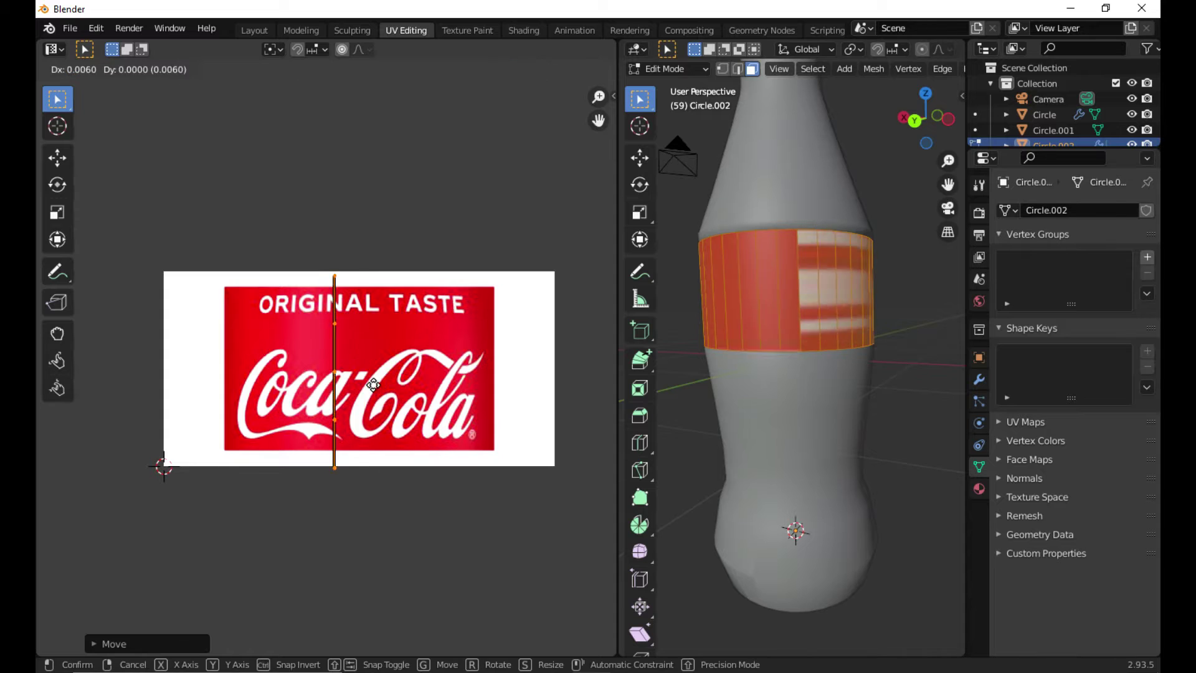
pyautogui.click(331, 378)
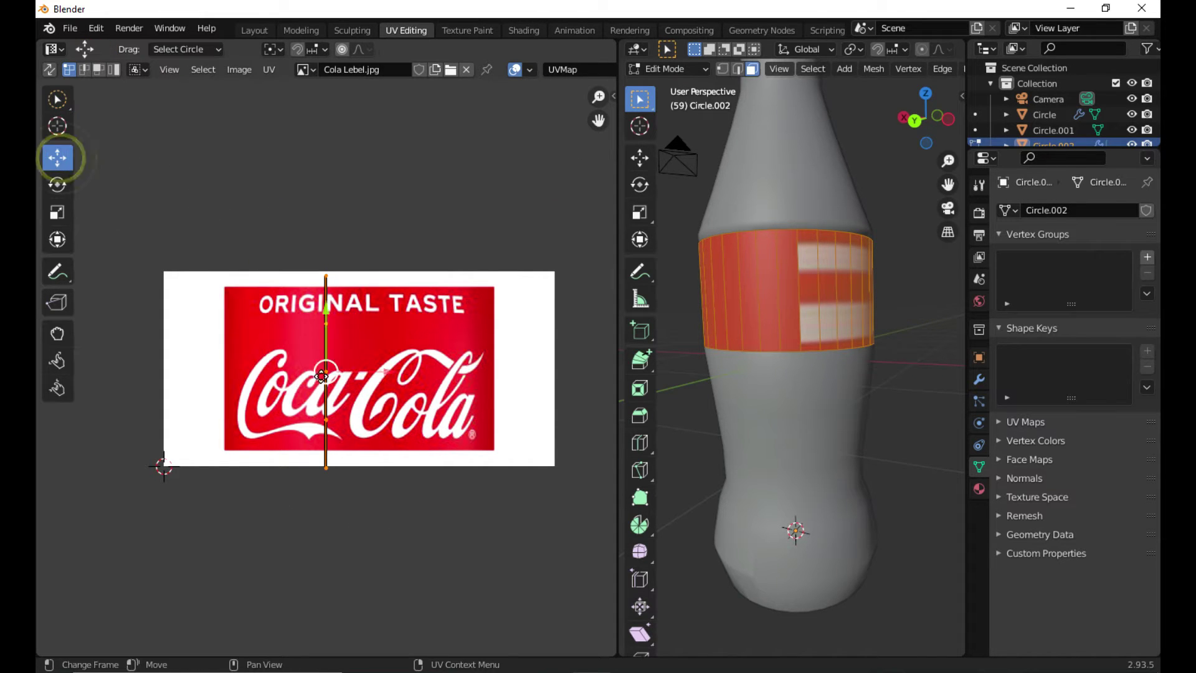
pyautogui.moveTo(321, 376)
pyautogui.mouseDown()
pyautogui.moveTo(363, 385)
pyautogui.moveTo(337, 386)
pyautogui.mouseUp()
pyautogui.moveTo(341, 326)
pyautogui.mouseDown()
pyautogui.moveTo(341, 371)
pyautogui.moveTo(341, 338)
pyautogui.mouseUp()
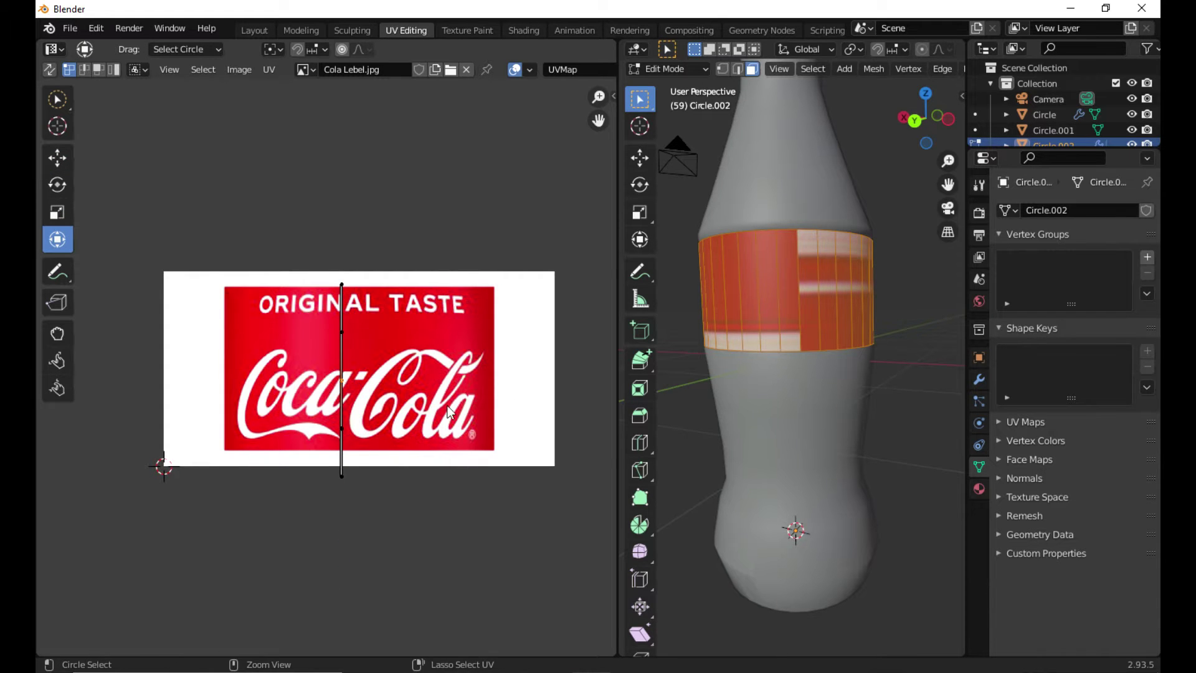
# Step: Try to enlarge all the label's UVs well beyond the image and undo the scaling
pyautogui.press('a')
pyautogui.press('s')
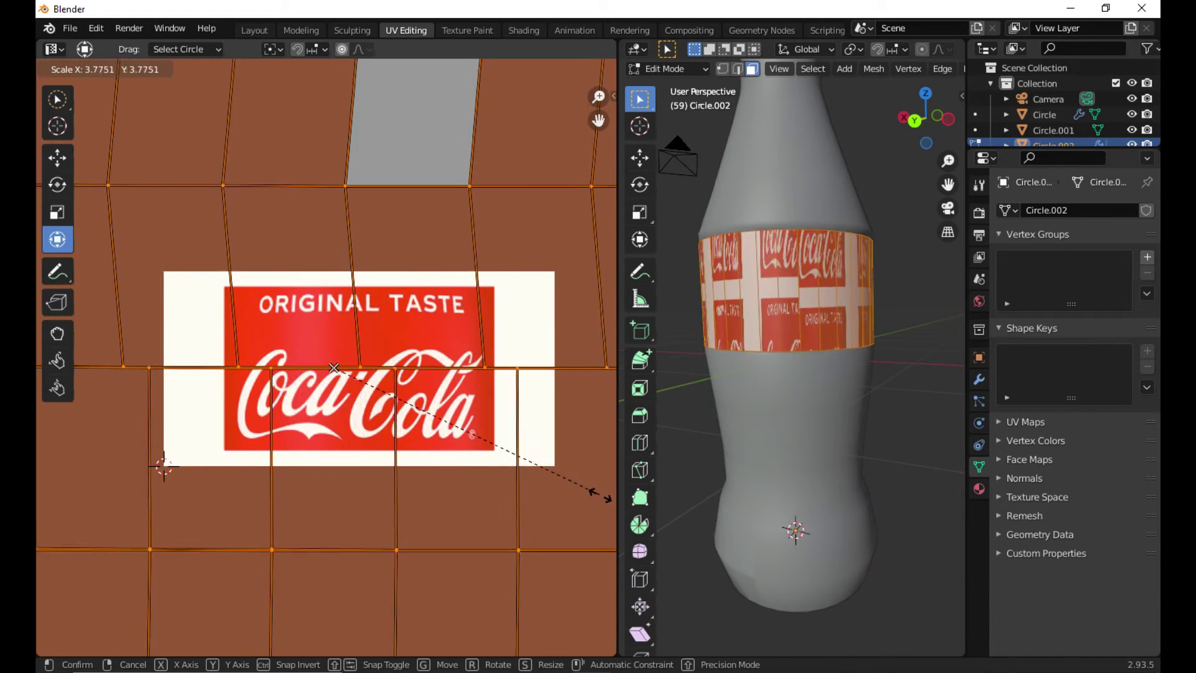
pyautogui.click(377, 387)
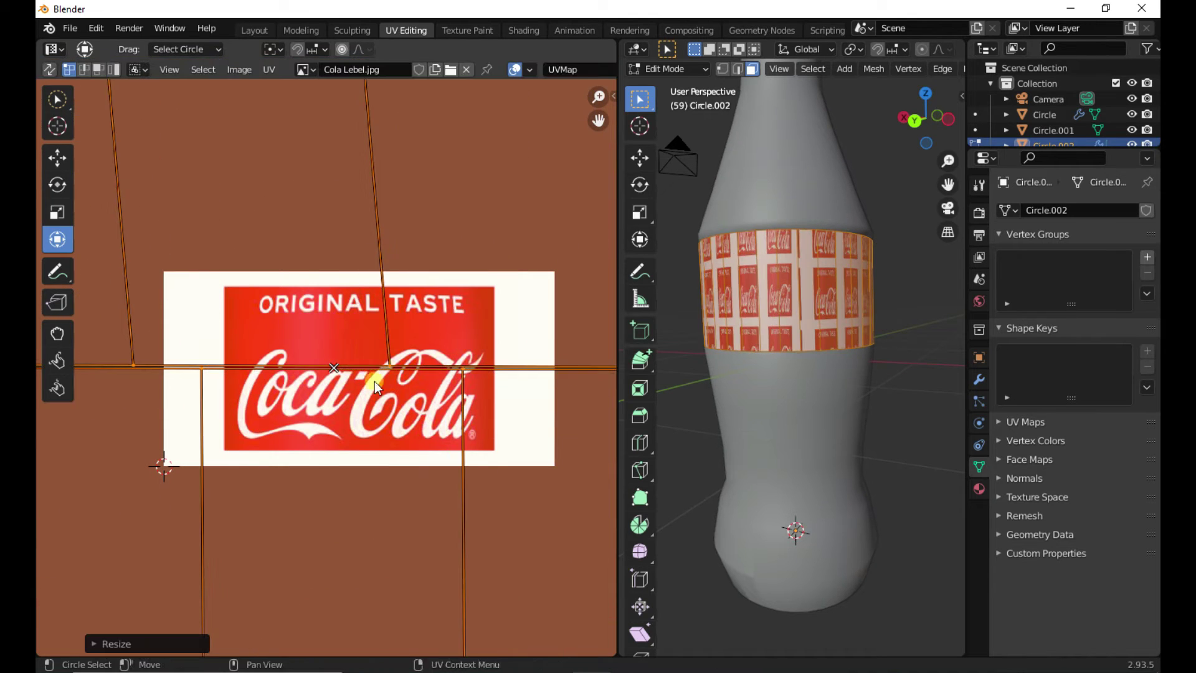
pyautogui.hotkey('ctrl', 'z')
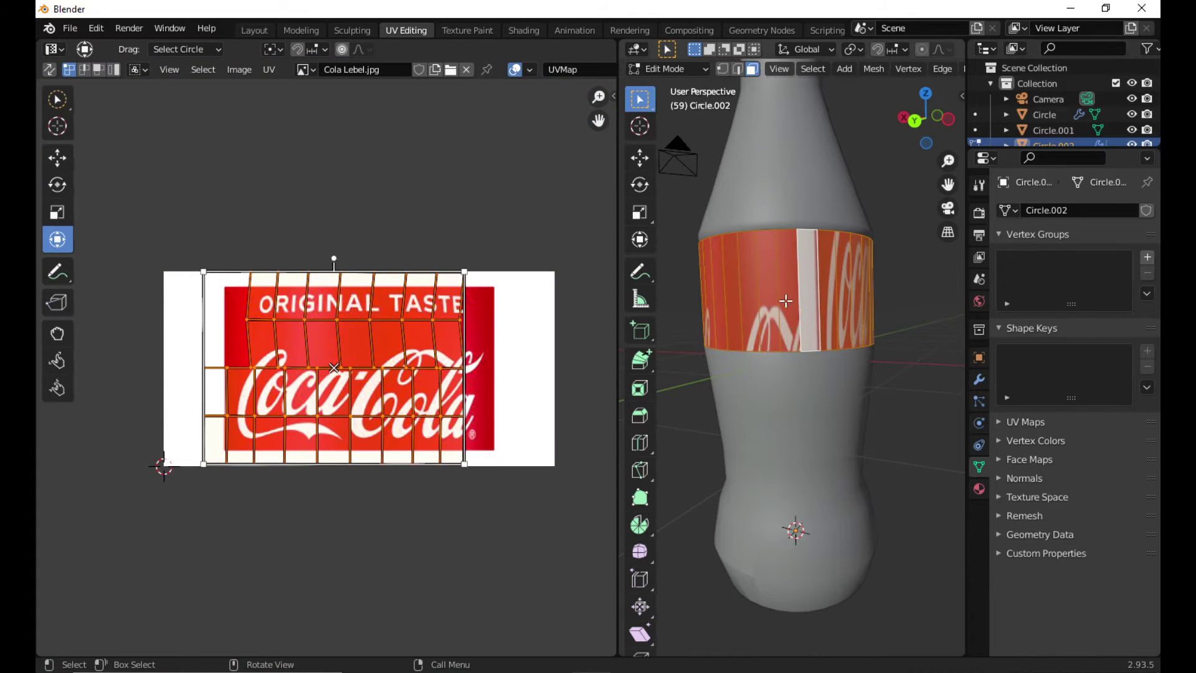
# Step: Apply Shade Flat to the label band's faces and return to Object Mode with the bottle body selected
pyautogui.rightClick(803, 300)
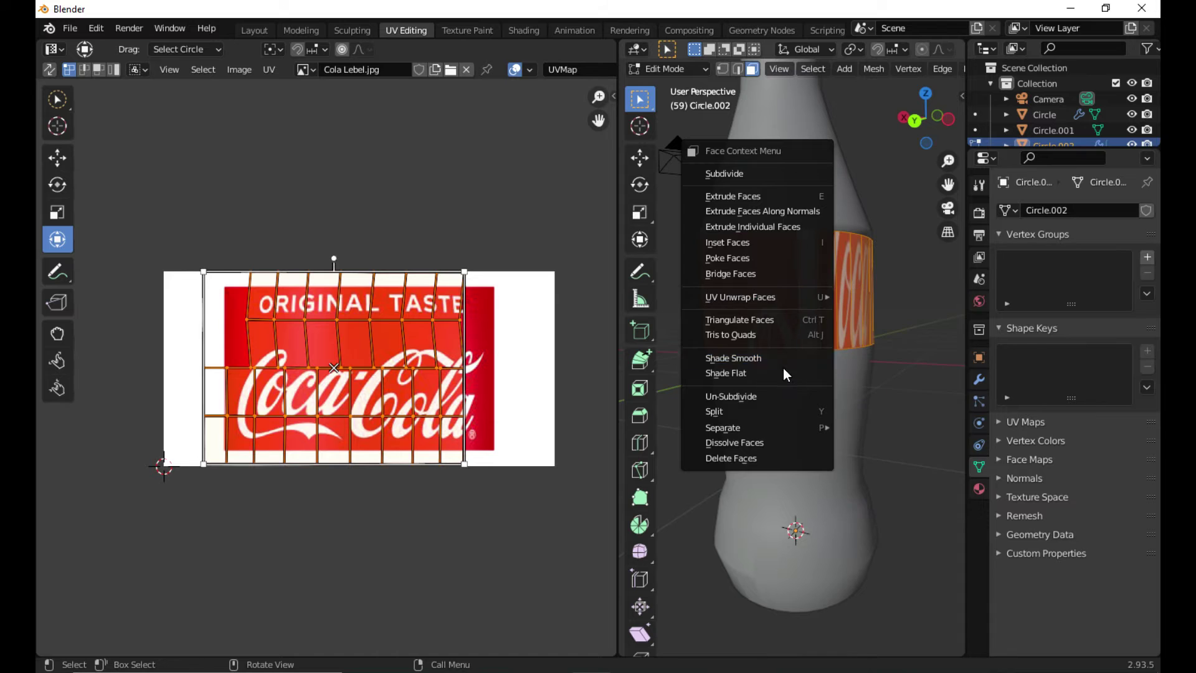
pyautogui.click(783, 369)
pyautogui.moveTo(859, 340); pyautogui.dragTo(688, 355, button='middle')
pyautogui.rightClick(720, 327)
pyautogui.press('Tab')
pyautogui.click(794, 324)
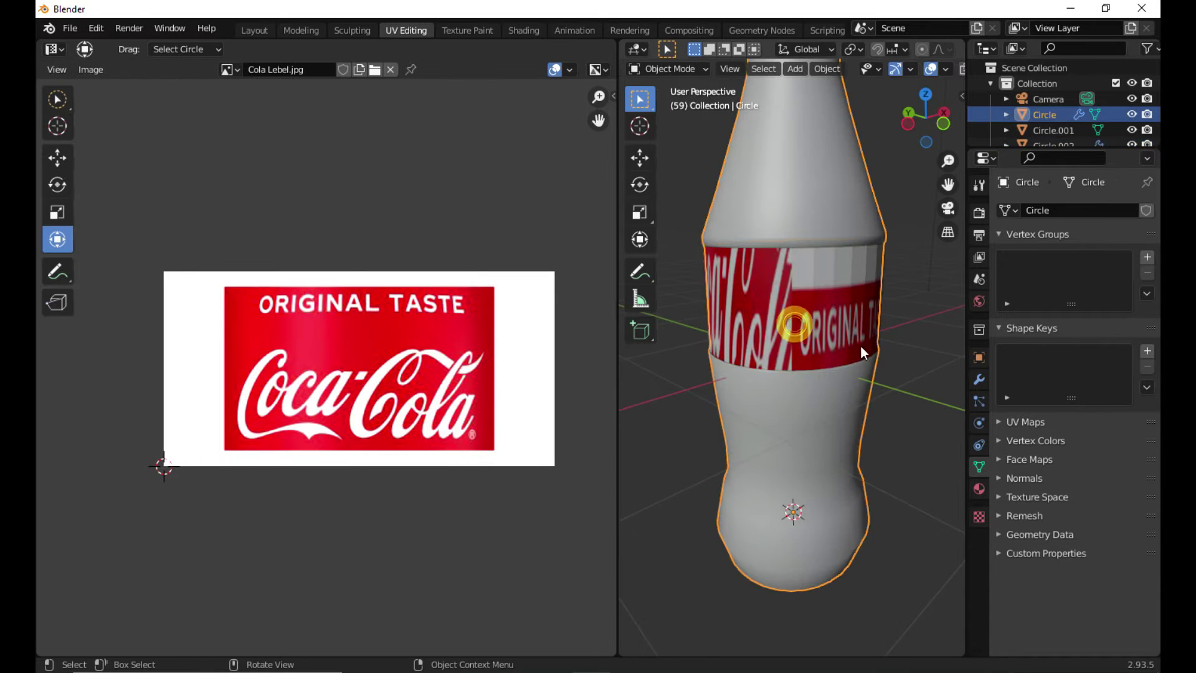
# Step: Enter Edit Mode on the bottle's label band and select all of its faces
pyautogui.moveTo(861, 345)
pyautogui.mouseDown(button='middle')
pyautogui.moveTo(713, 345)
pyautogui.moveTo(883, 411)
pyautogui.moveTo(719, 336)
pyautogui.moveTo(836, 369)
pyautogui.moveTo(841, 354)
pyautogui.mouseUp(button='middle')
pyautogui.click(810, 317)
pyautogui.press('Tab')
pyautogui.click(806, 316)
pyautogui.press('a')
# Step: Try Subdivide and Extrude Faces on the whole label band, undoing each result
pyautogui.rightClick(804, 316)
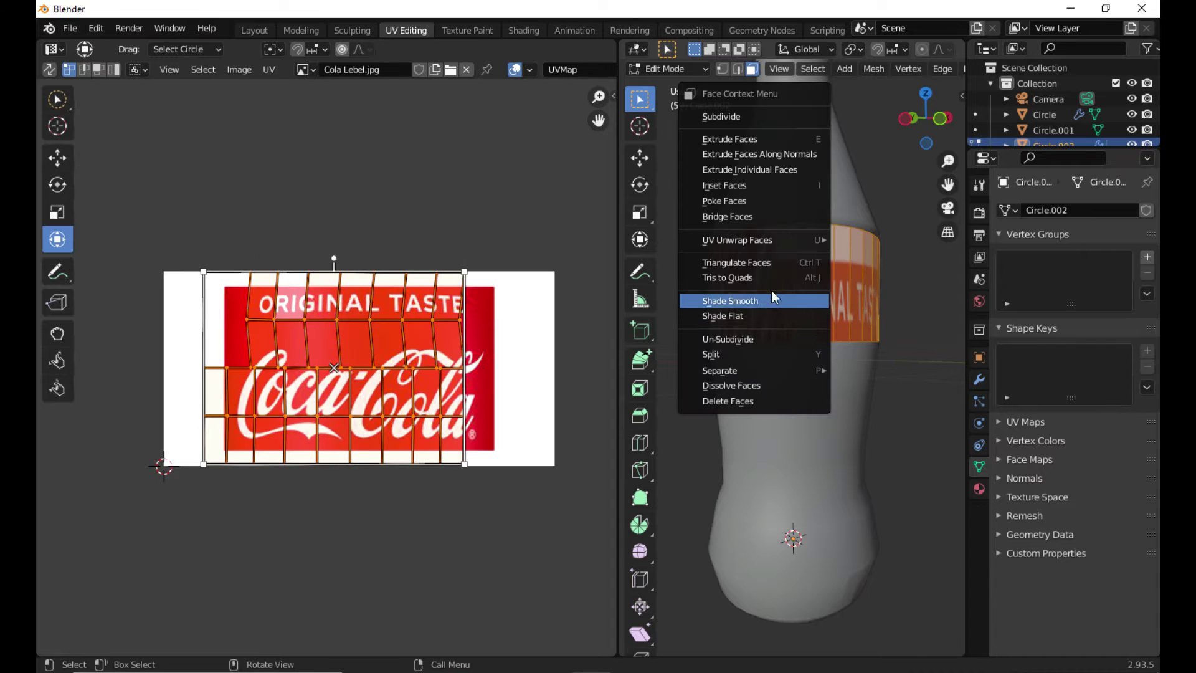
pyautogui.rightClick(775, 271)
pyautogui.click(725, 75)
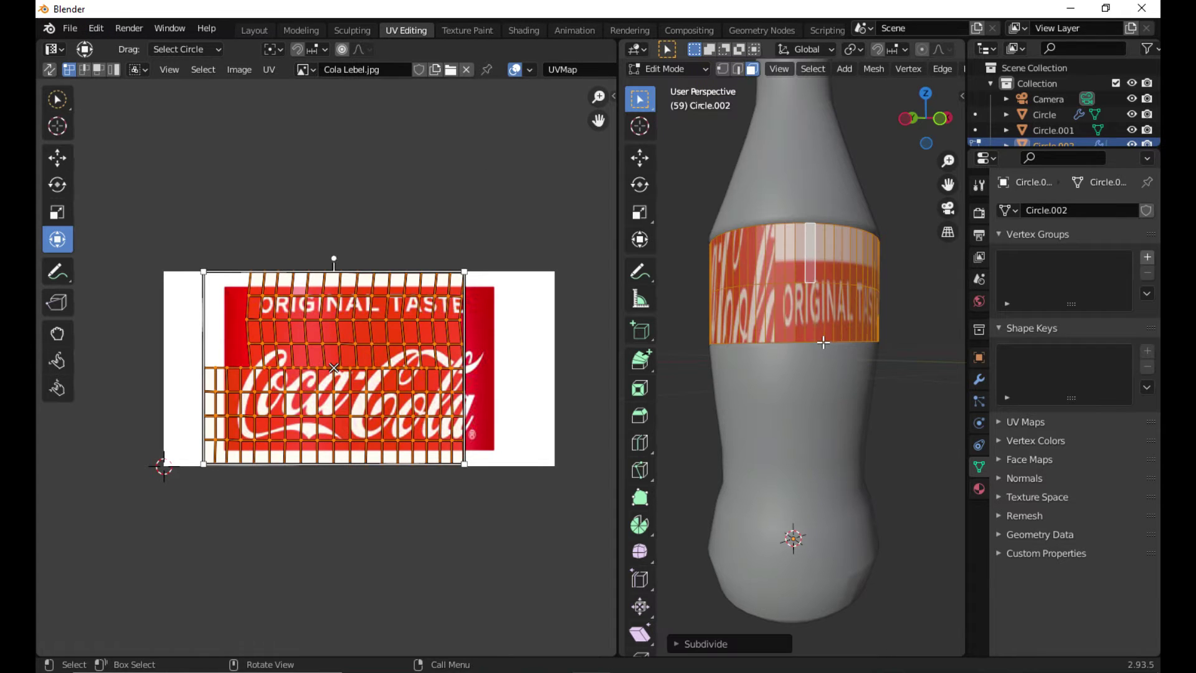
pyautogui.hotkey('ctrl', 'z')
pyautogui.rightClick(812, 309)
pyautogui.click(801, 329)
pyautogui.click(801, 356)
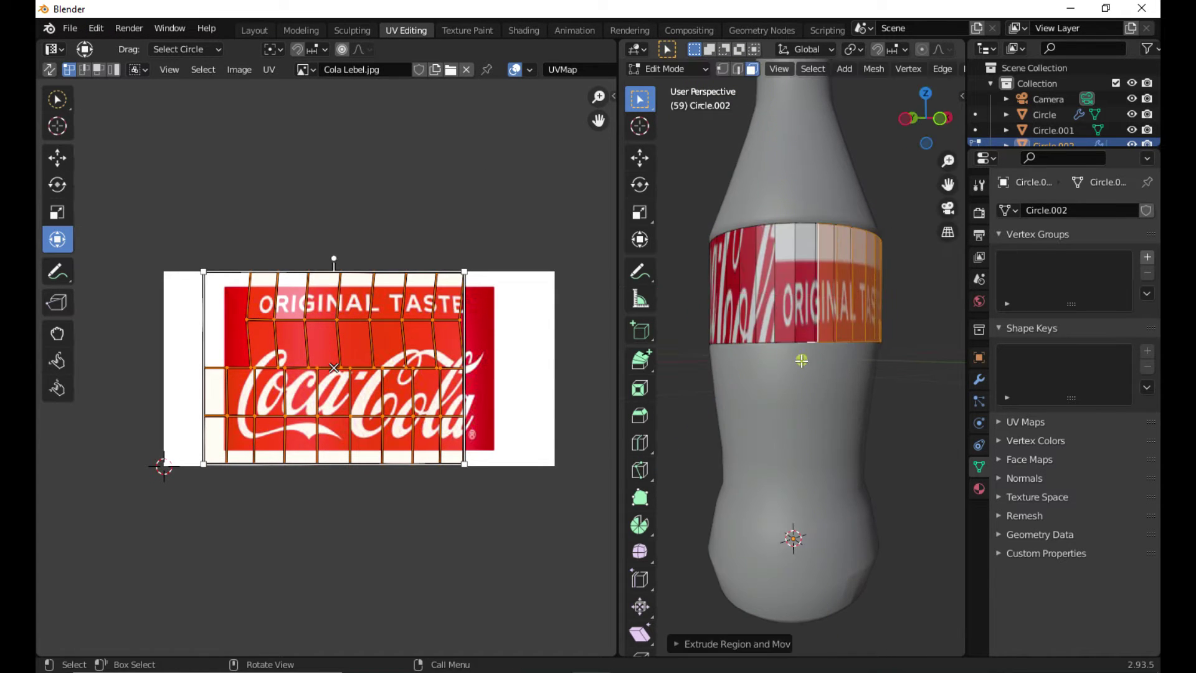
pyautogui.hotkey('ctrl', 'z')
# Step: Try Un-Subdivide on the label band, shrink its UVs over the image, and undo both changes
pyautogui.rightClick(778, 308)
pyautogui.click(773, 499)
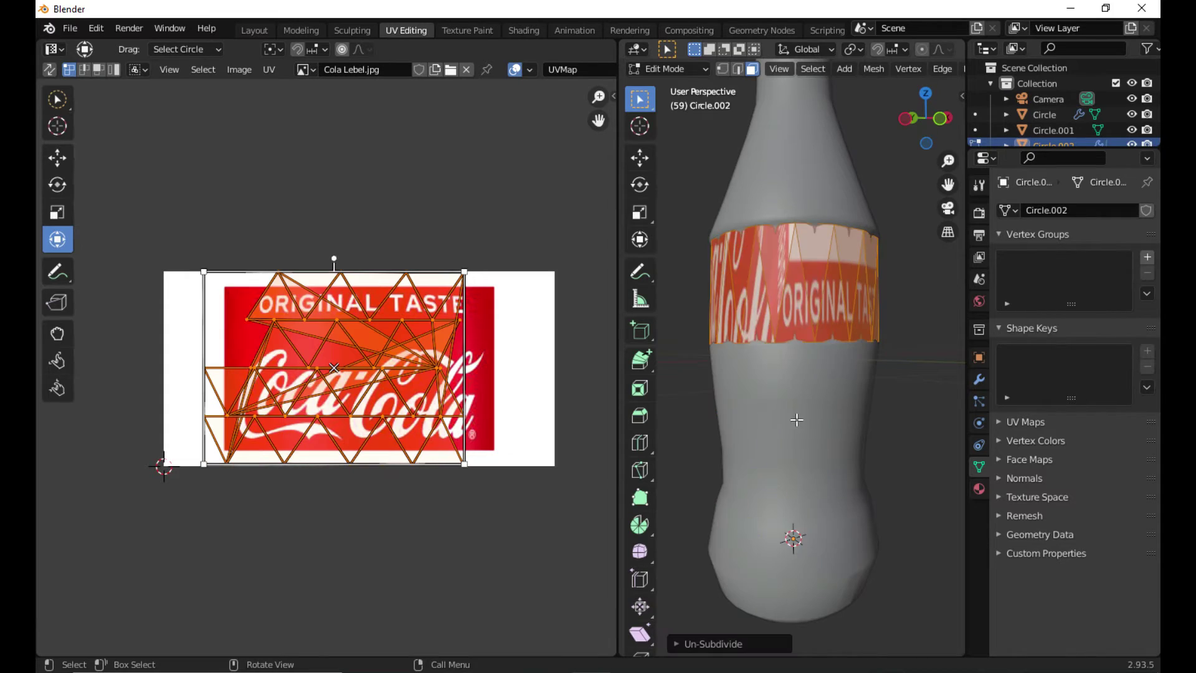
pyautogui.moveTo(793, 419); pyautogui.dragTo(828, 429, button='middle')
pyautogui.press('s')
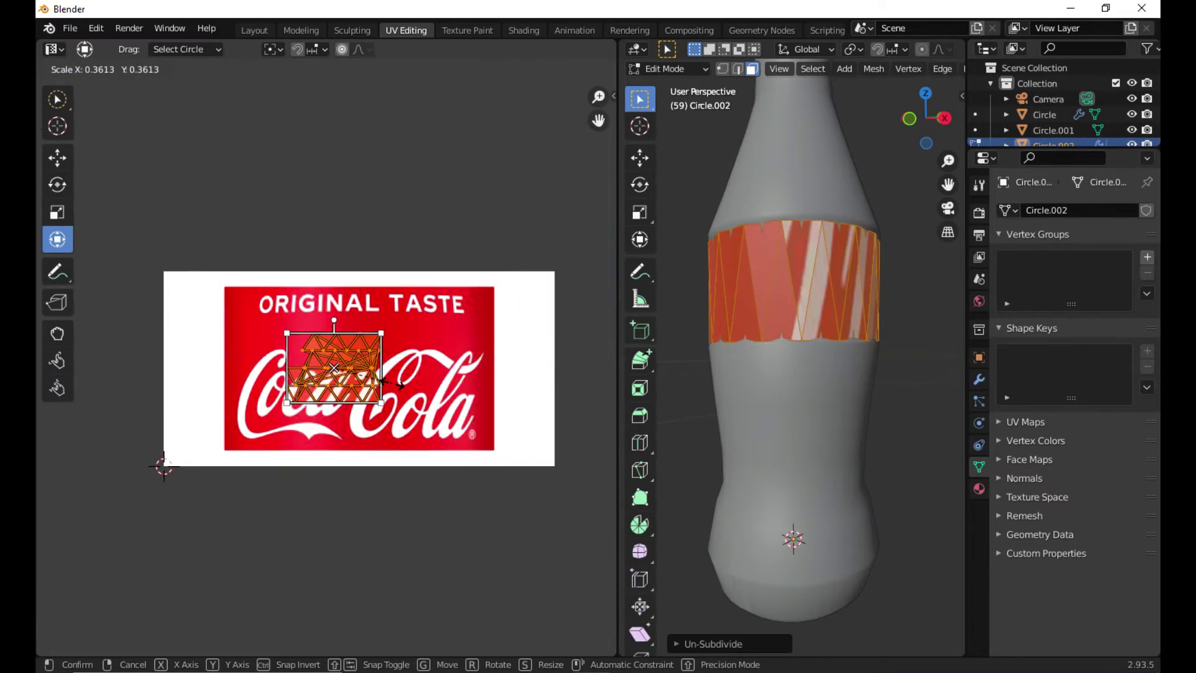
pyautogui.click(397, 376)
pyautogui.hotkey('ctrl', 'z')
pyautogui.hotkey('ctrl', 'z')
# Step: Try Triangulate Faces and Bridge Faces on the label band, undoing each result
pyautogui.rightClick(807, 325)
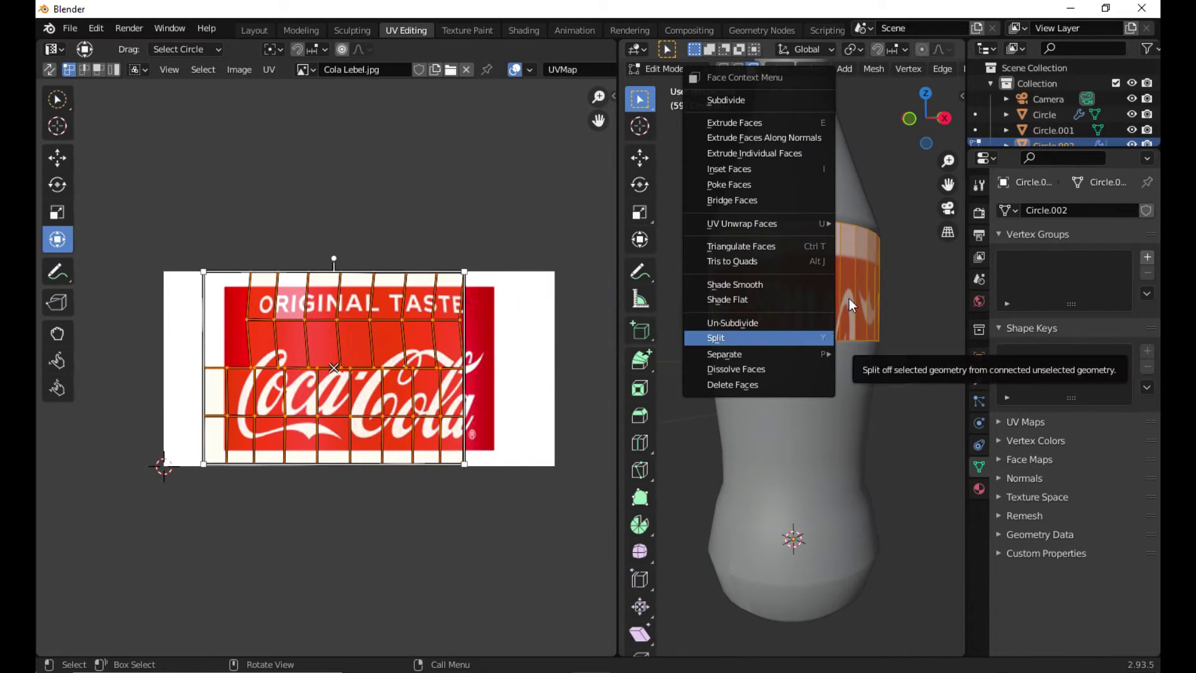
pyautogui.click(741, 246)
pyautogui.hotkey('ctrl', 'z')
pyautogui.rightClick(761, 252)
pyautogui.click(725, 215)
pyautogui.hotkey('ctrl', 'z')
pyautogui.rightClick(803, 288)
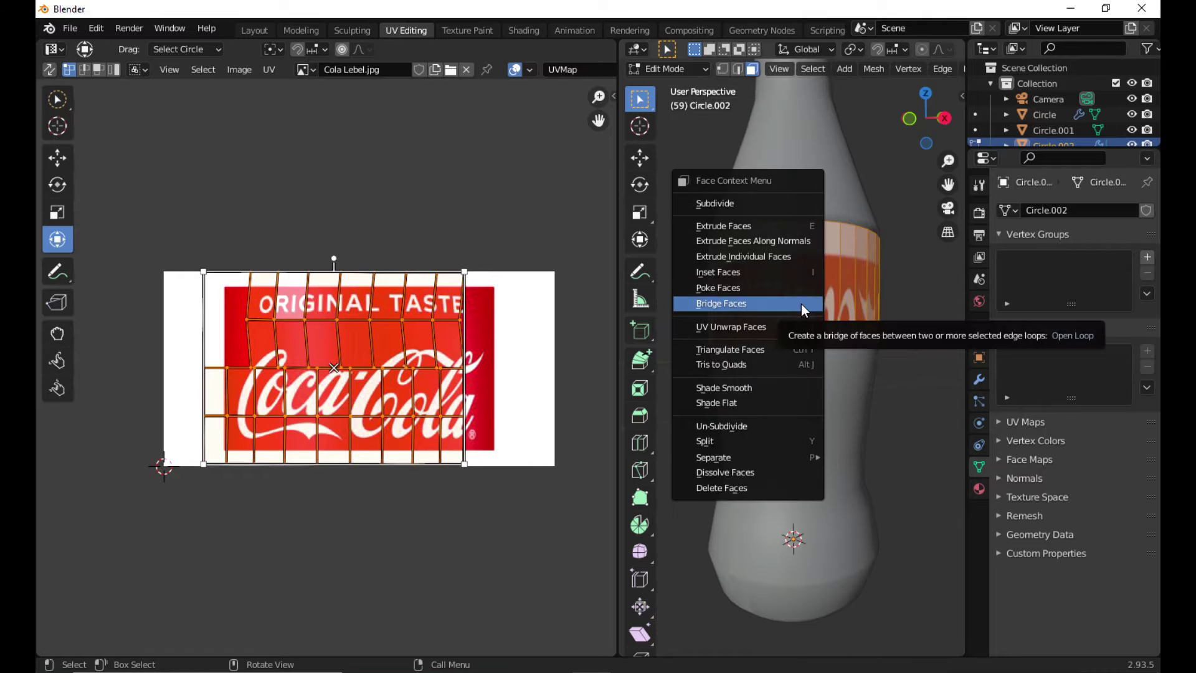
pyautogui.click(802, 304)
pyautogui.moveTo(802, 308); pyautogui.dragTo(940, 371, button='middle')
pyautogui.hotkey('ctrl', 'z')
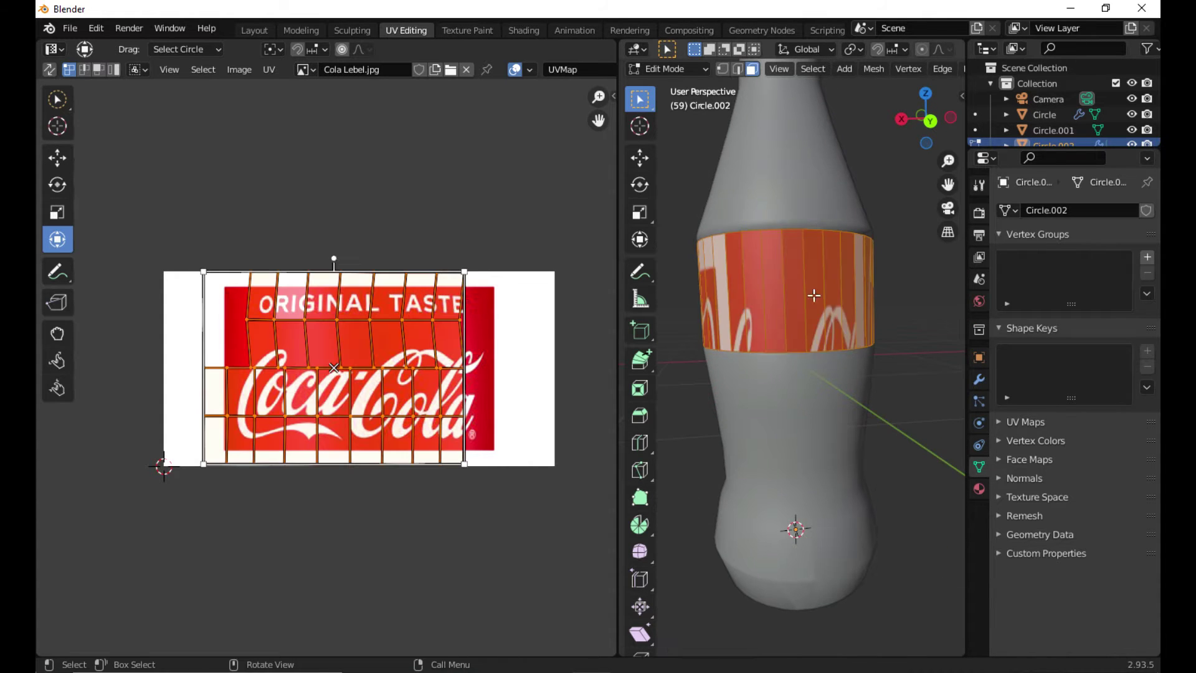
# Step: Try an unwrap that packs the label's faces as a grid, and resize the UVs around the red label area
pyautogui.rightClick(814, 295)
pyautogui.moveTo(817, 317)
pyautogui.click(878, 355)
pyautogui.click(848, 522)
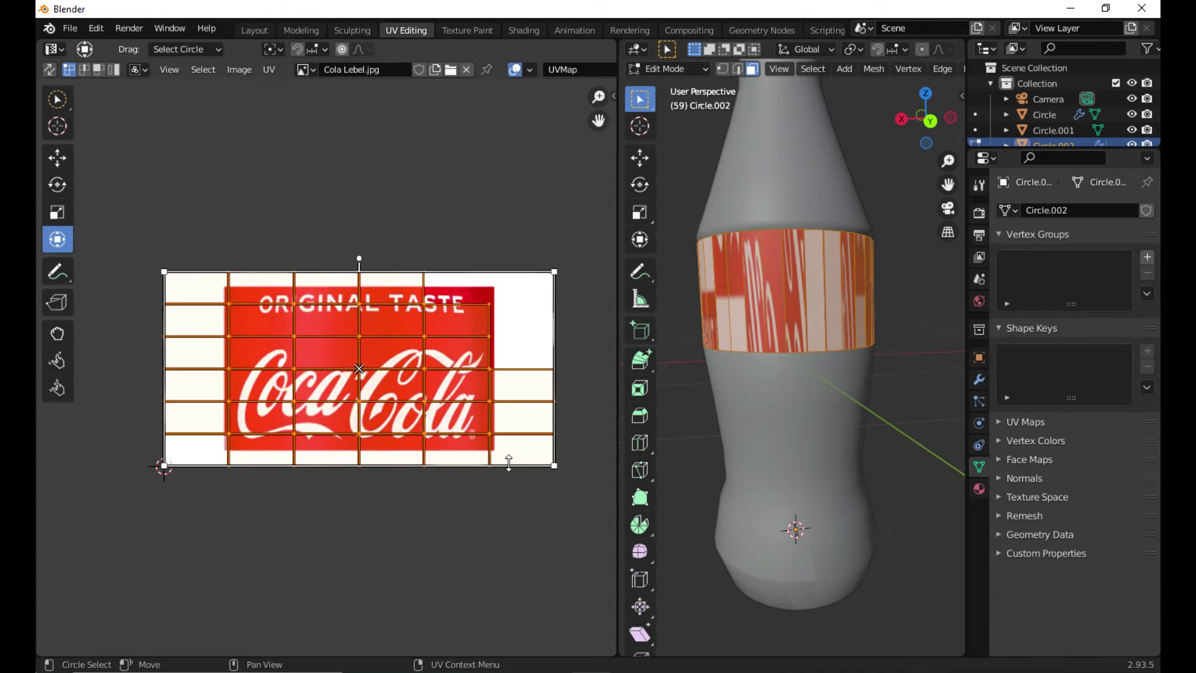
pyautogui.press('s')
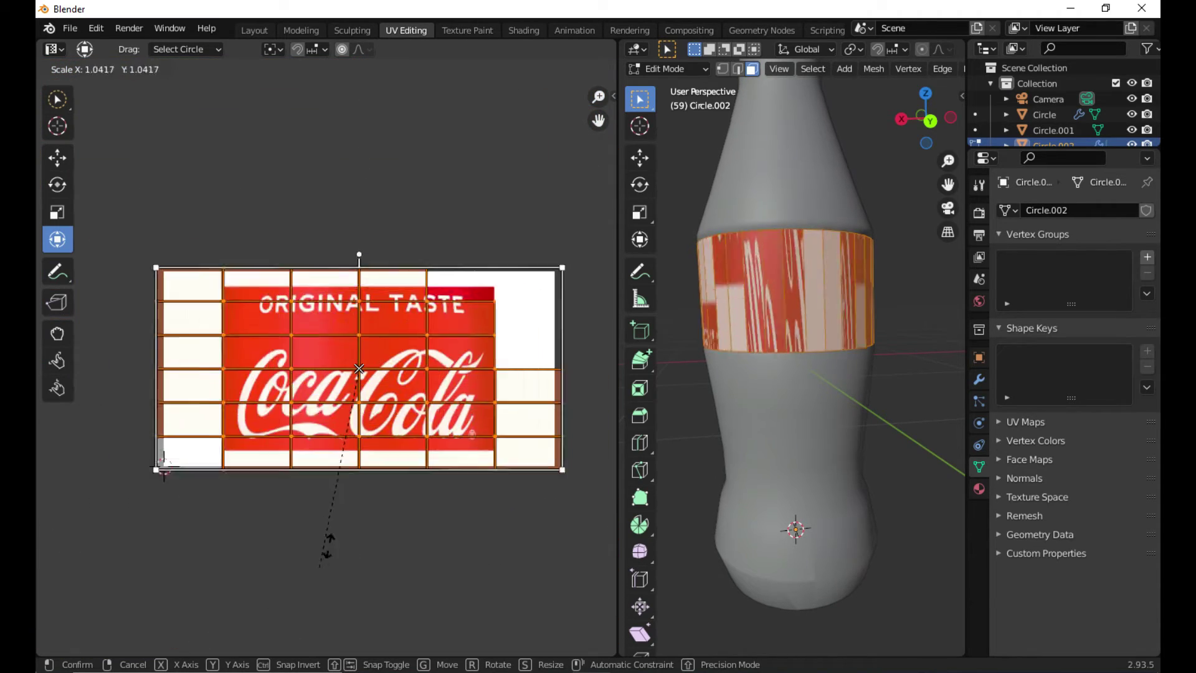
pyautogui.click(356, 488)
pyautogui.moveTo(359, 294); pyautogui.dragTo(289, 368)
pyautogui.hotkey('ctrl', 'z')
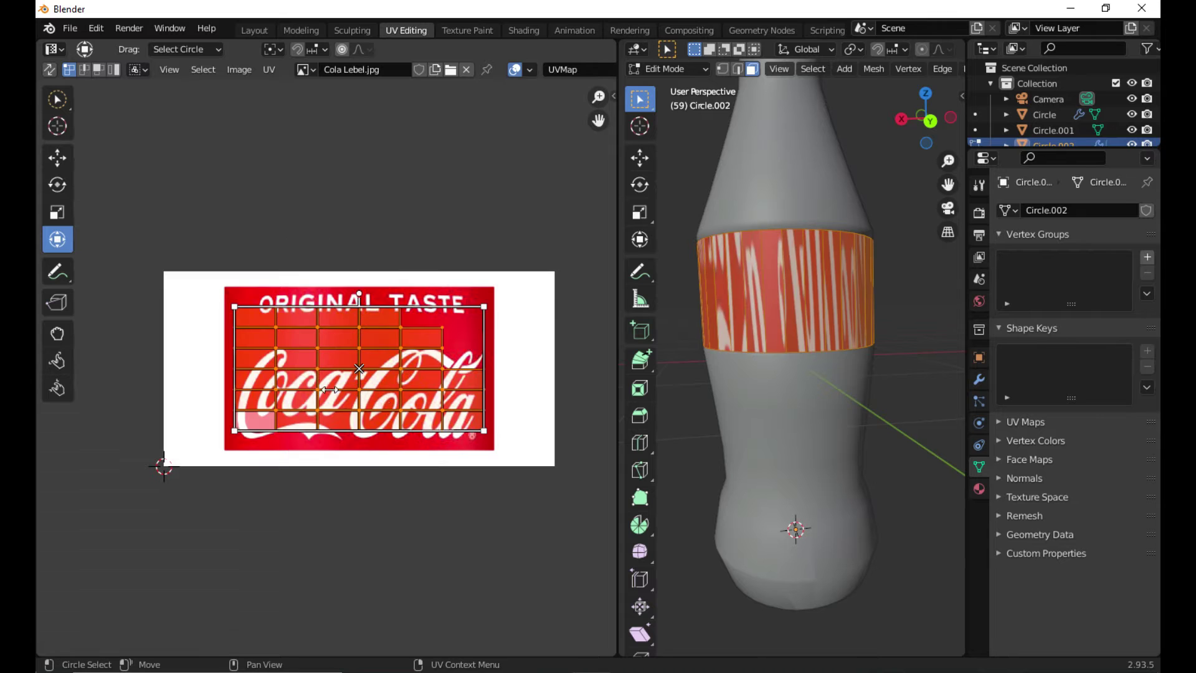
pyautogui.moveTo(484, 430); pyautogui.dragTo(506, 444)
pyautogui.moveTo(735, 447); pyautogui.dragTo(944, 426, button='middle')
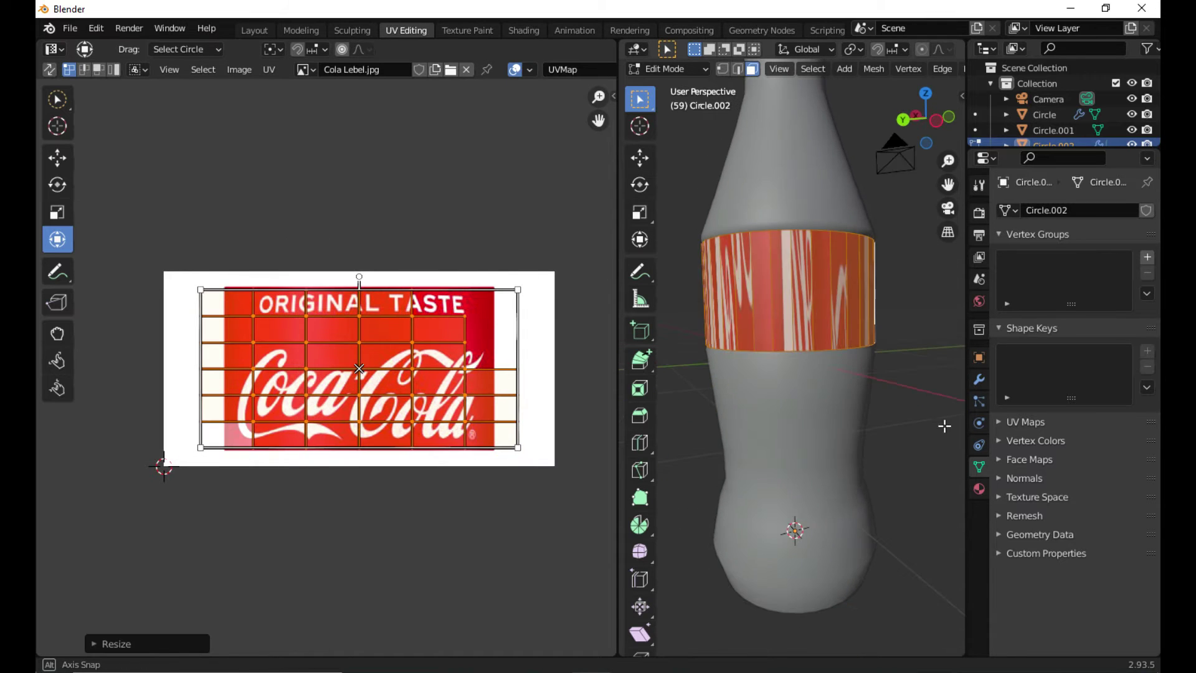
# Step: Unwrap the label's faces with Cube Projection and scale the UVs to about 2 times their size
pyautogui.rightClick(801, 315)
pyautogui.moveTo(802, 321)
pyautogui.click(890, 388)
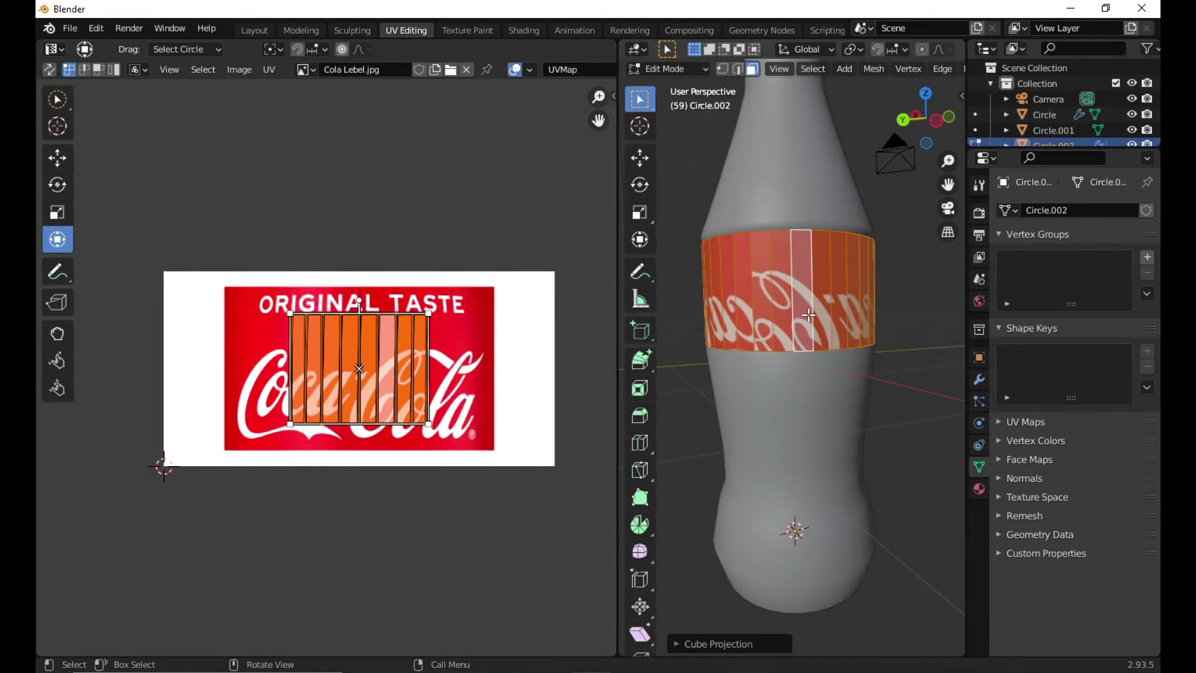
pyautogui.press('s')
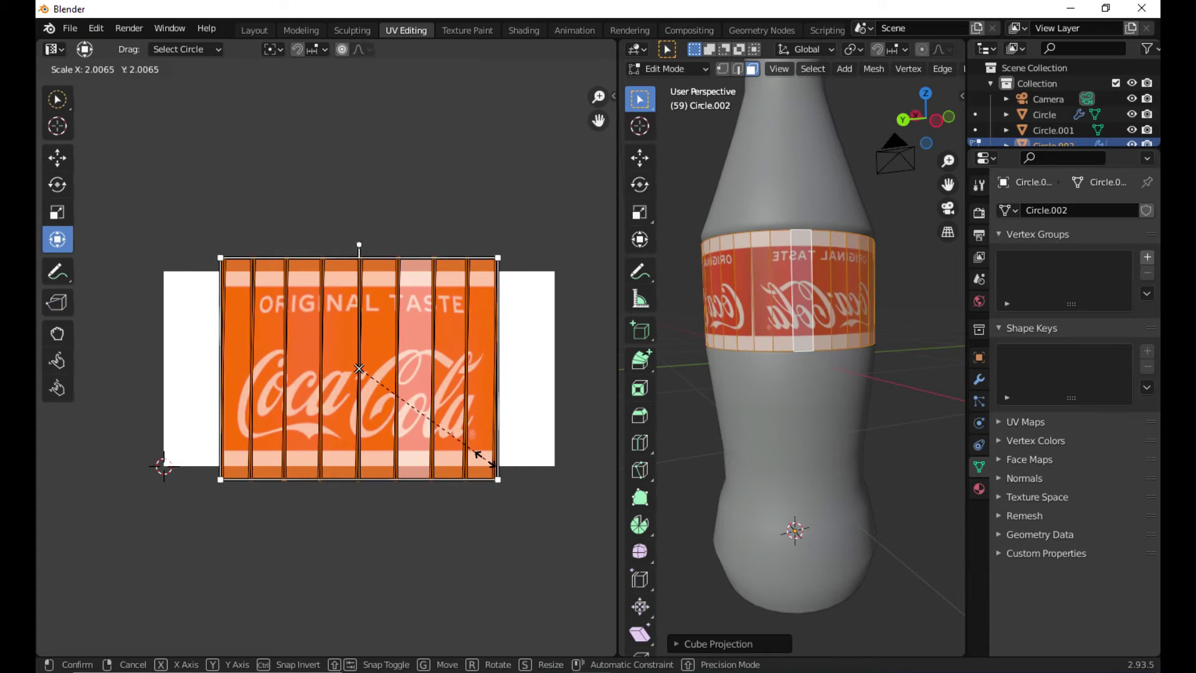
# Step: Rotate the label's UVs by about -1.2° over the label image, checking the bottle in front view
pyautogui.press('r')
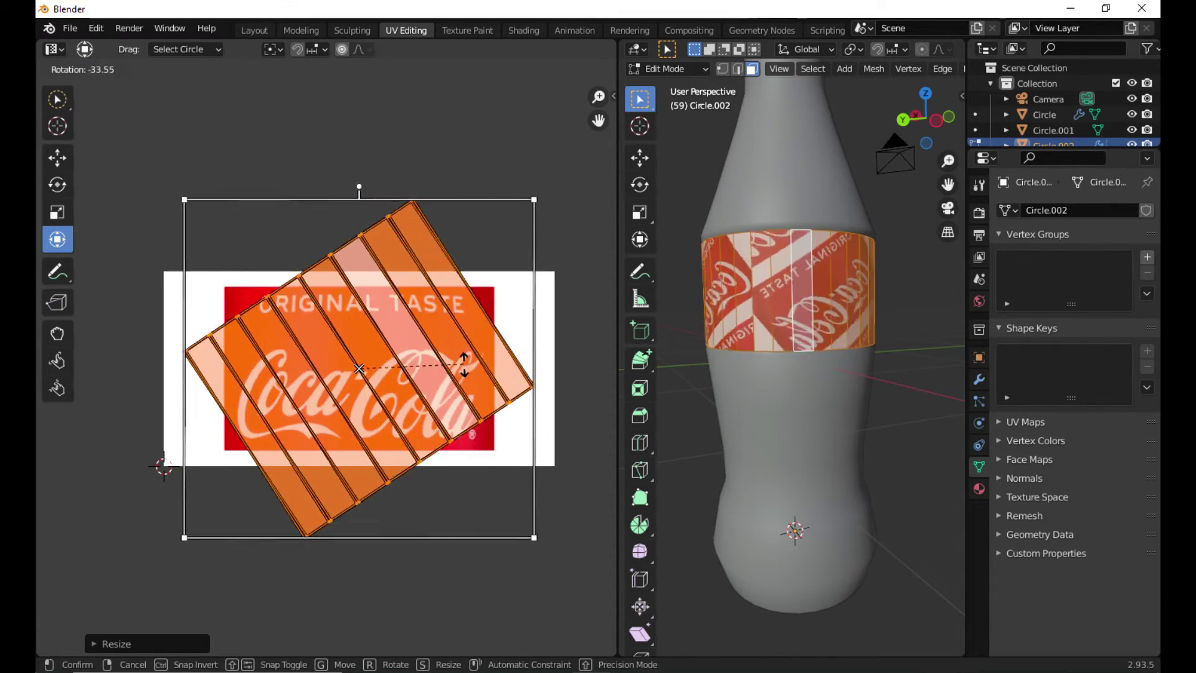
pyautogui.click(447, 423)
pyautogui.moveTo(737, 432); pyautogui.dragTo(806, 466, button='middle')
pyautogui.press('s')
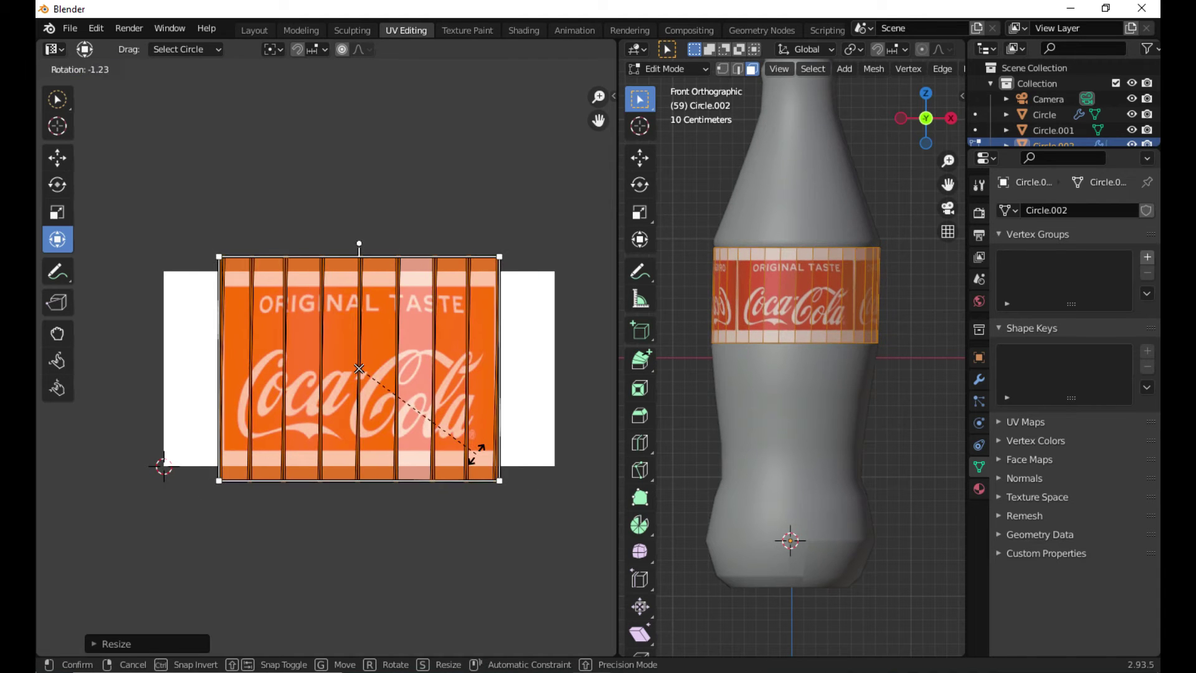
pyautogui.click(477, 455)
# Step: Scale the label's UVs along Y to about 0.74 to fit the red label area, and deselect the faces
pyautogui.press('s')
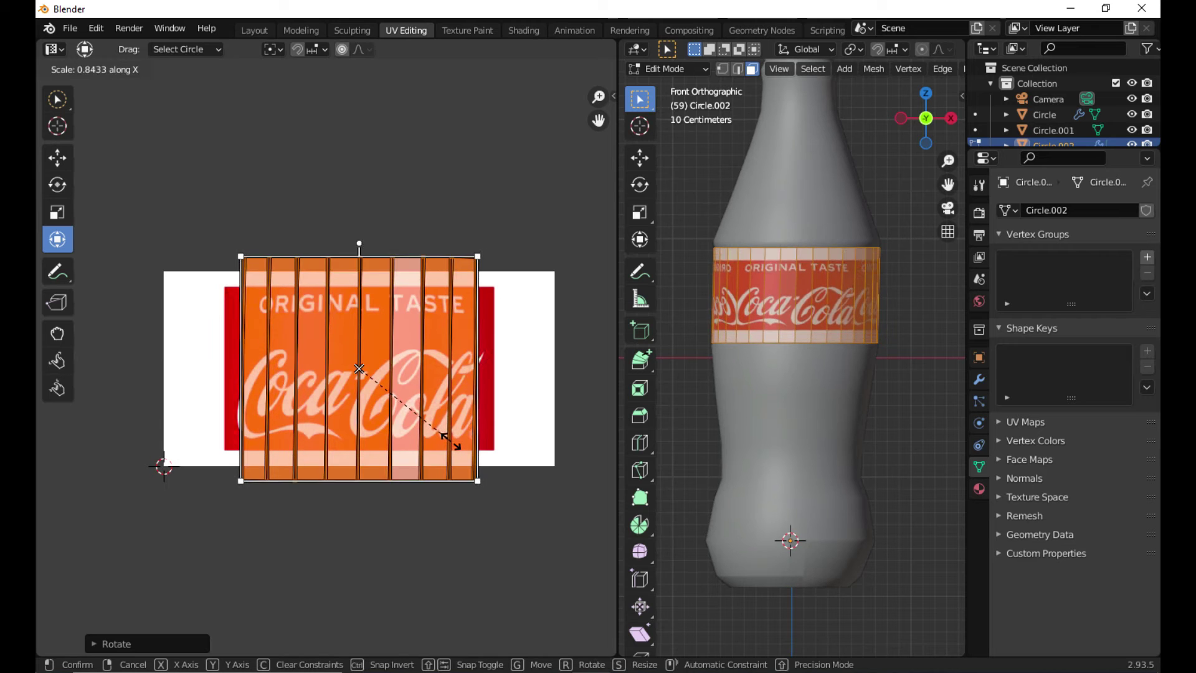
pyautogui.press('y')
pyautogui.press('x')
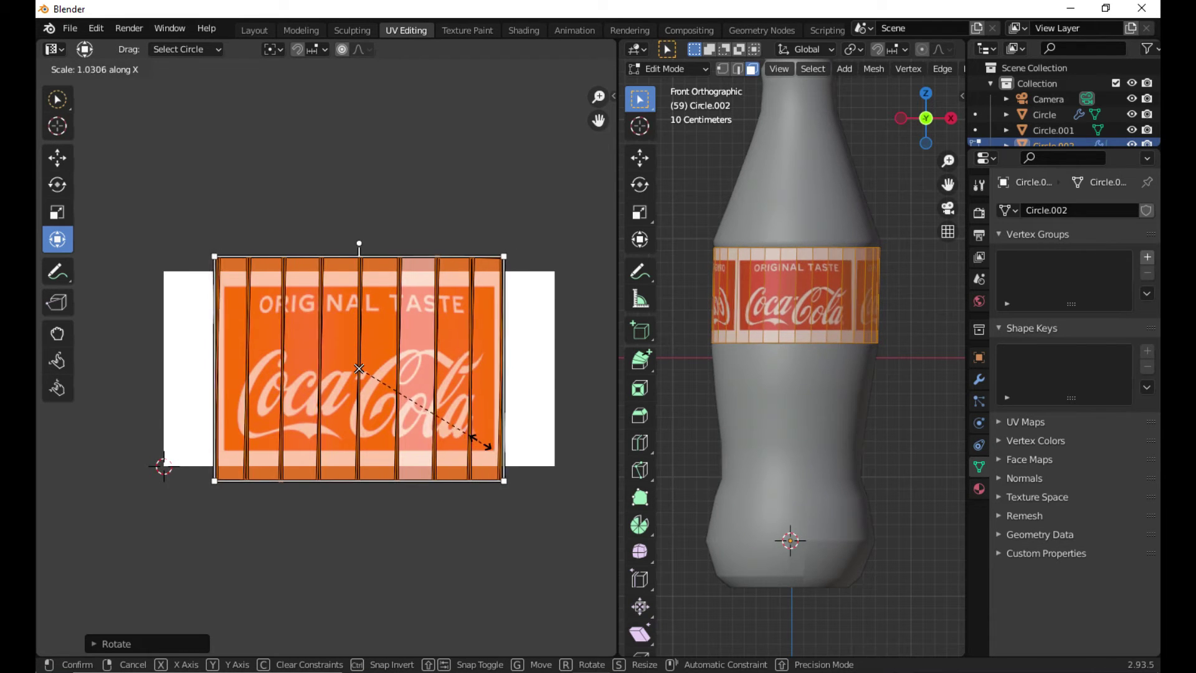
pyautogui.press('x')
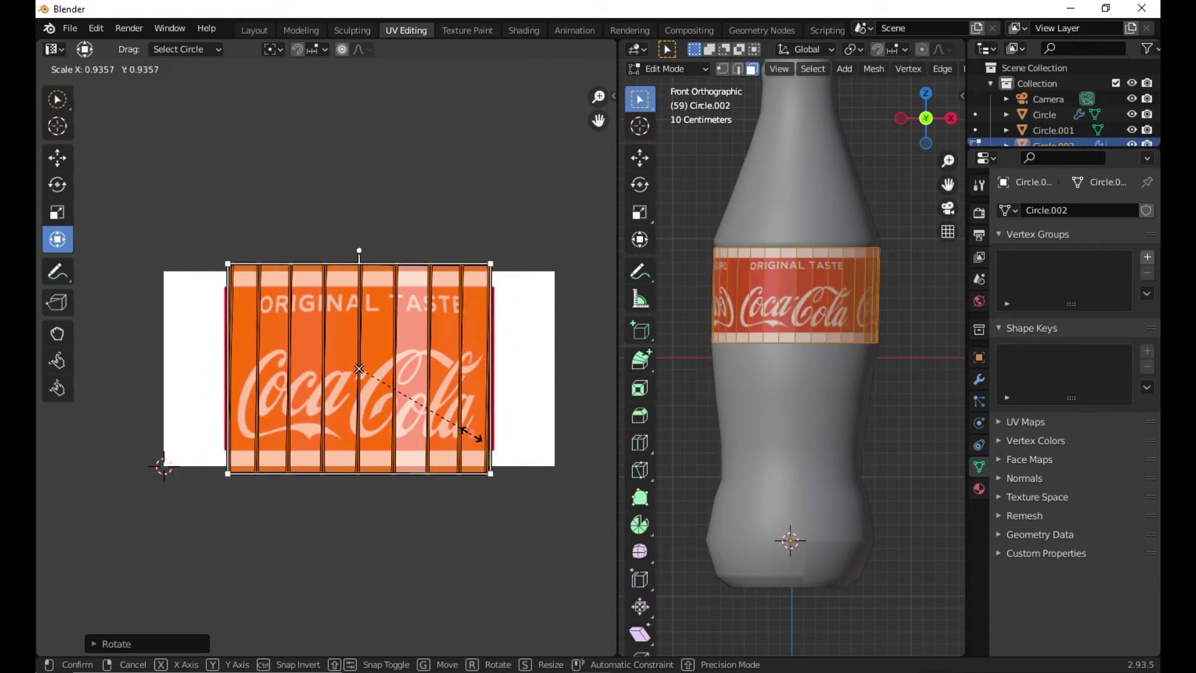
pyautogui.press('x')
pyautogui.press('y')
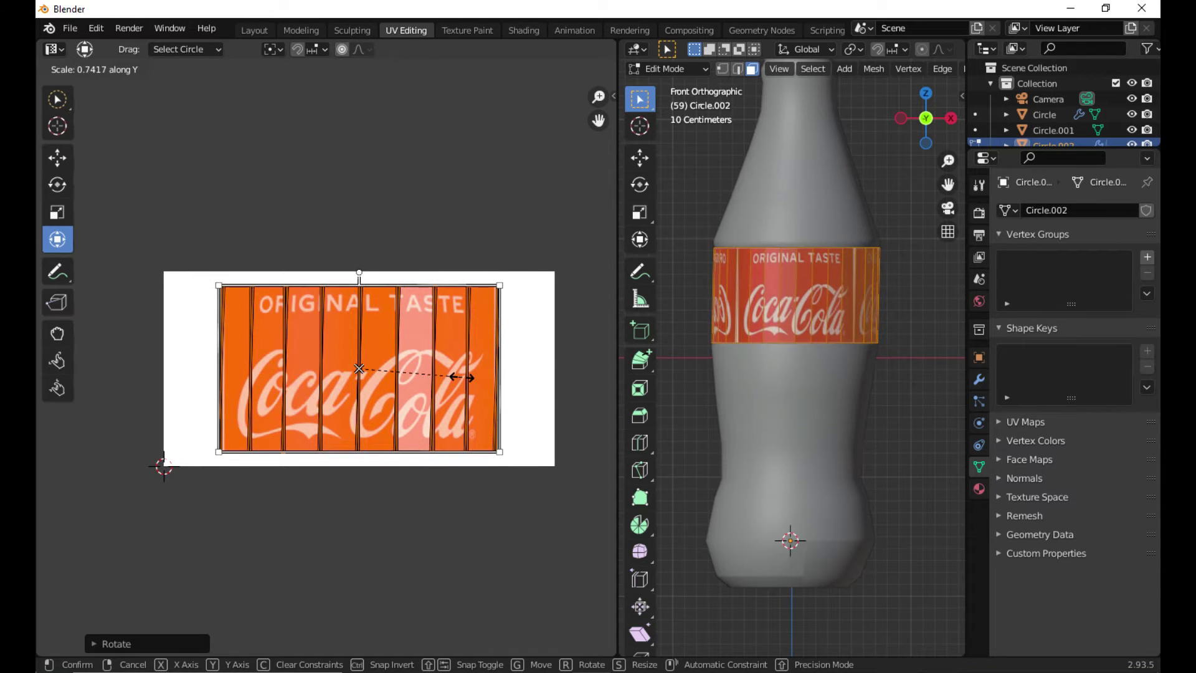
pyautogui.moveTo(761, 450); pyautogui.dragTo(795, 451, button='middle')
pyautogui.click(796, 450)
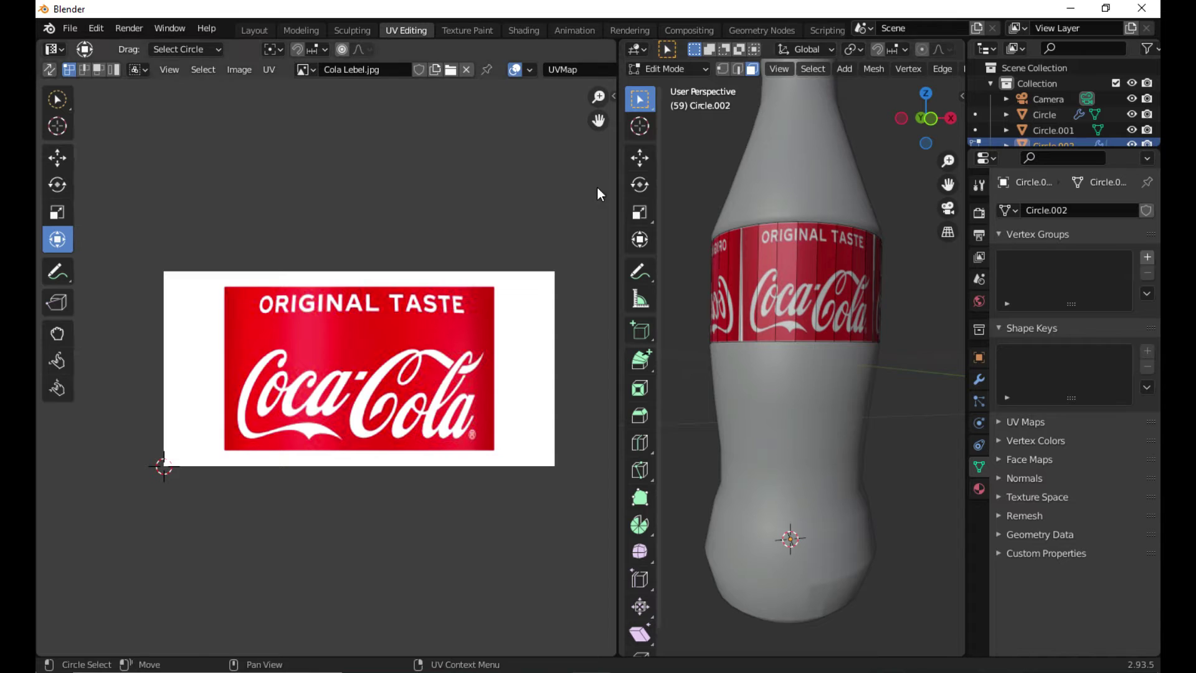
# Step: Widen the 3D viewport, return to Object Mode and inspect the bottle from several sides in Rendered shading
pyautogui.moveTo(617, 186); pyautogui.dragTo(349, 186)
pyautogui.press('Tab')
pyautogui.click(691, 188)
pyautogui.click(937, 70)
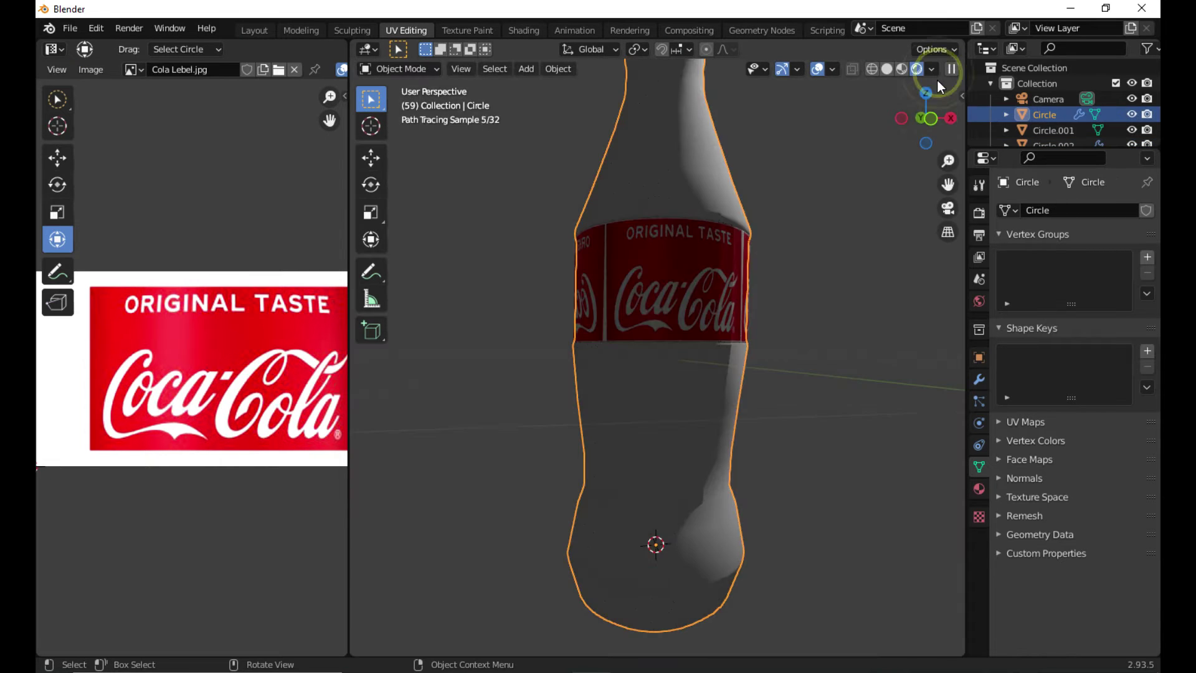
pyautogui.moveTo(742, 449); pyautogui.dragTo(623, 405, button='middle')
pyautogui.rightClick(652, 402)
pyautogui.moveTo(694, 528); pyautogui.dragTo(791, 492, button='middle')
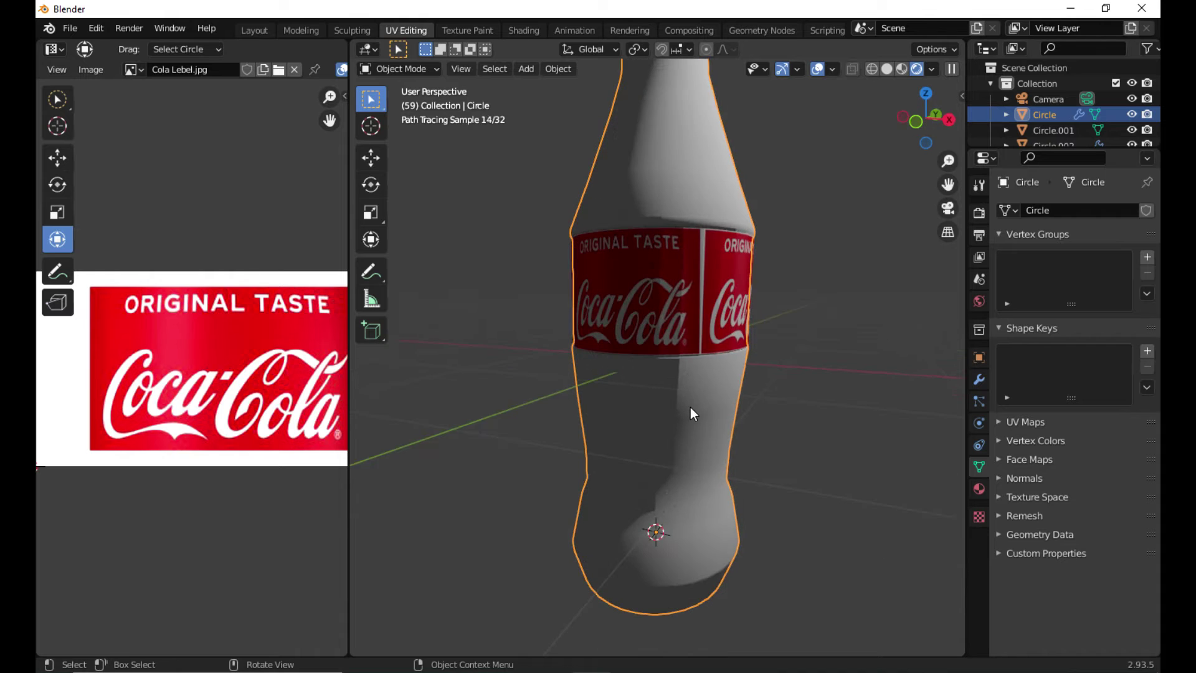
pyautogui.moveTo(691, 412); pyautogui.dragTo(653, 431, button='middle')
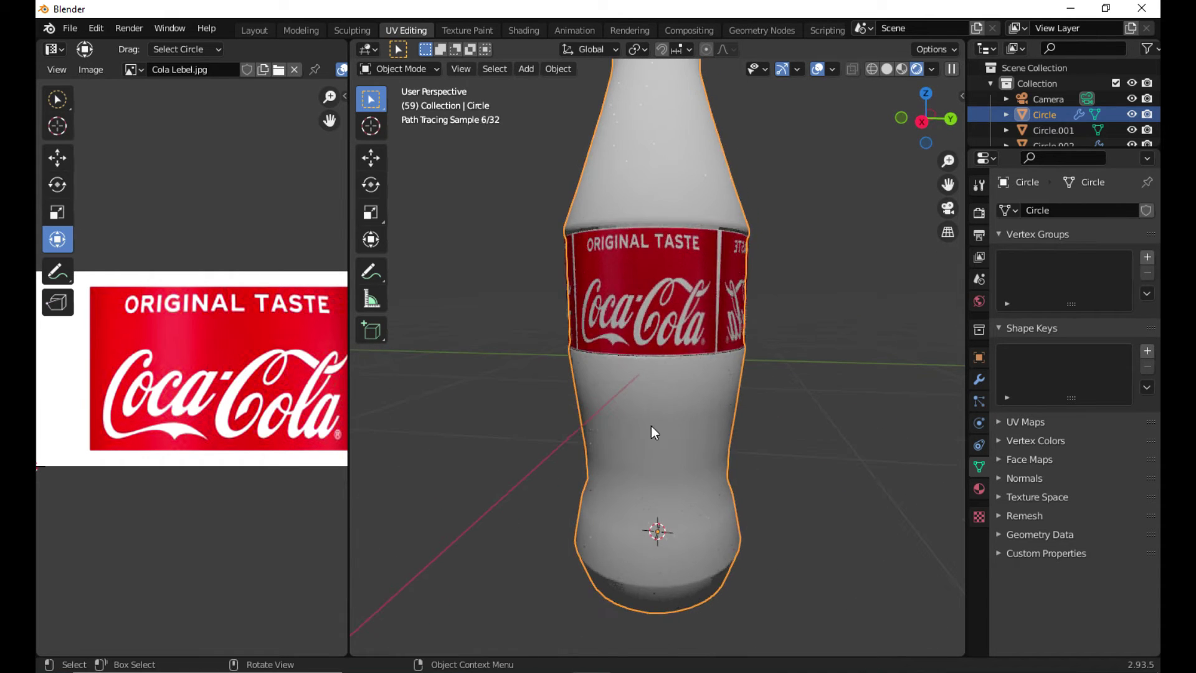
# Step: Add a plane under the bottle as a floor and scale it to about 5.8 times its size
pyautogui.click(772, 396)
pyautogui.scroll(-4, 786, 401)
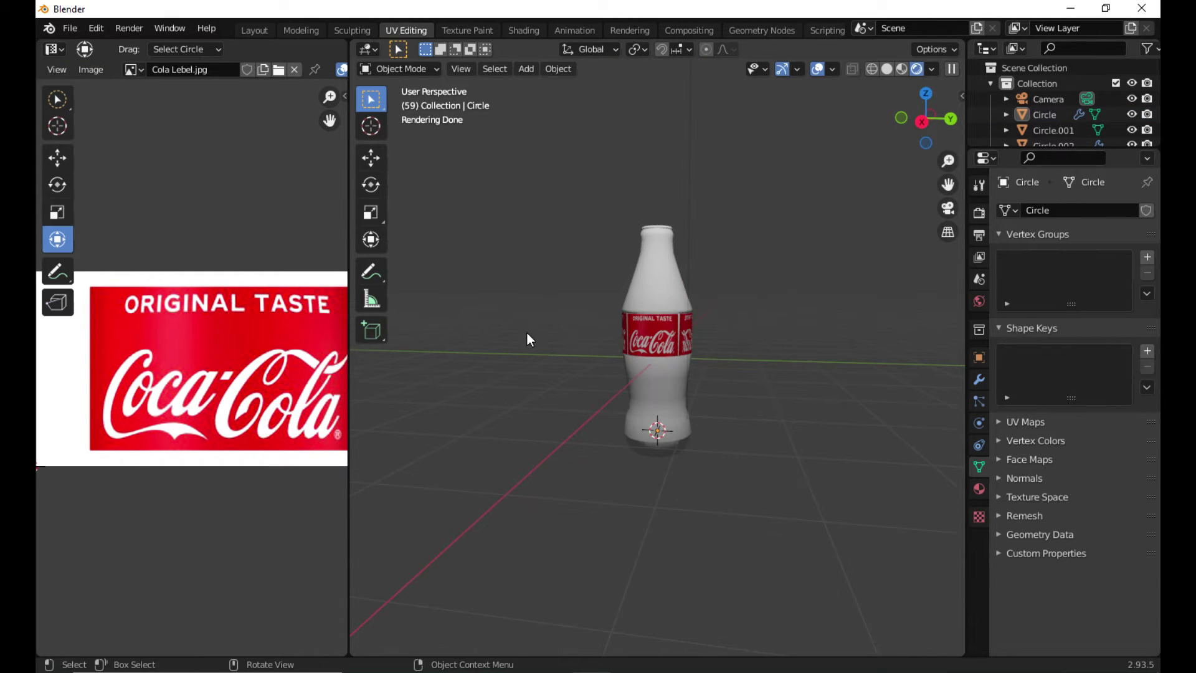
pyautogui.hotkey('shift', 'a')
pyautogui.moveTo(461, 350)
pyautogui.click(623, 352)
pyautogui.press('s')
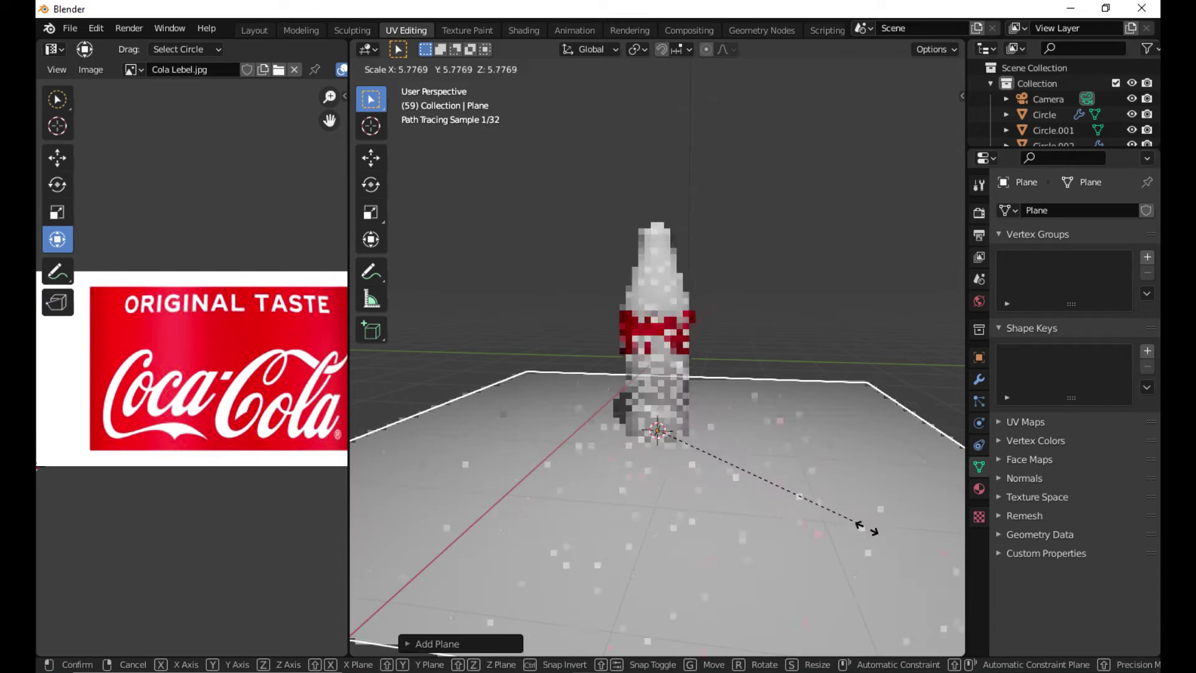
pyautogui.click(870, 529)
# Step: Move all the bottle's parts up onto the floor plane, and select the plane in front view
pyautogui.moveTo(658, 229); pyautogui.dragTo(661, 303)
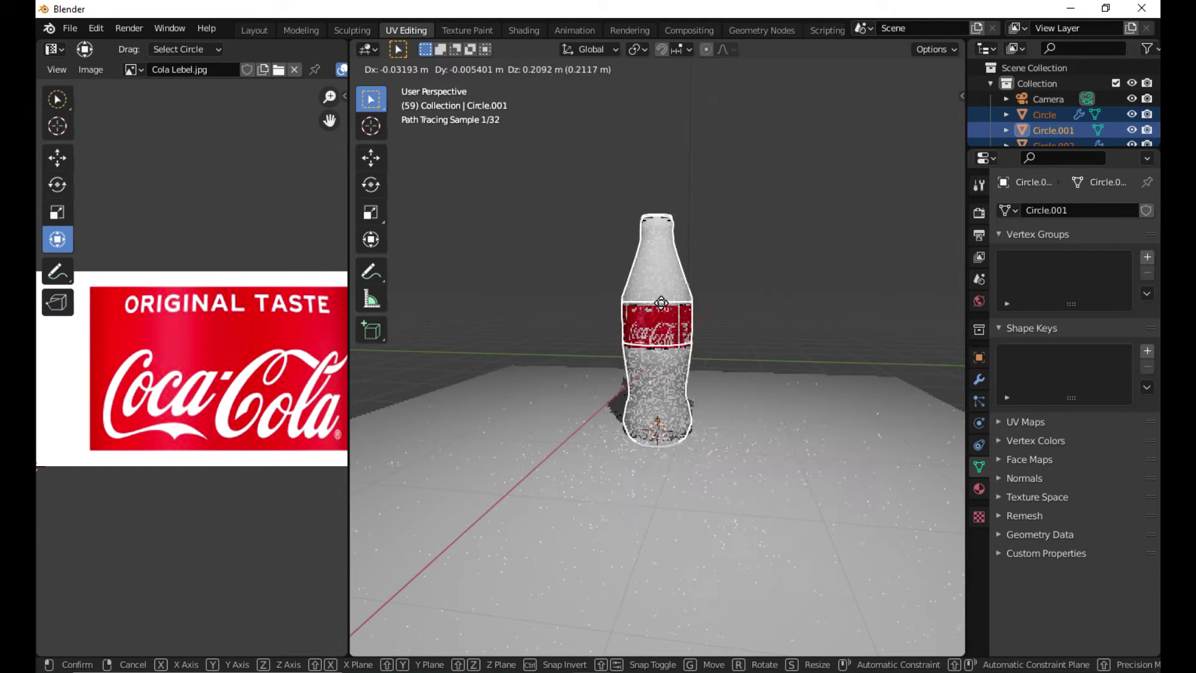
pyautogui.click(663, 289)
pyautogui.click(744, 465)
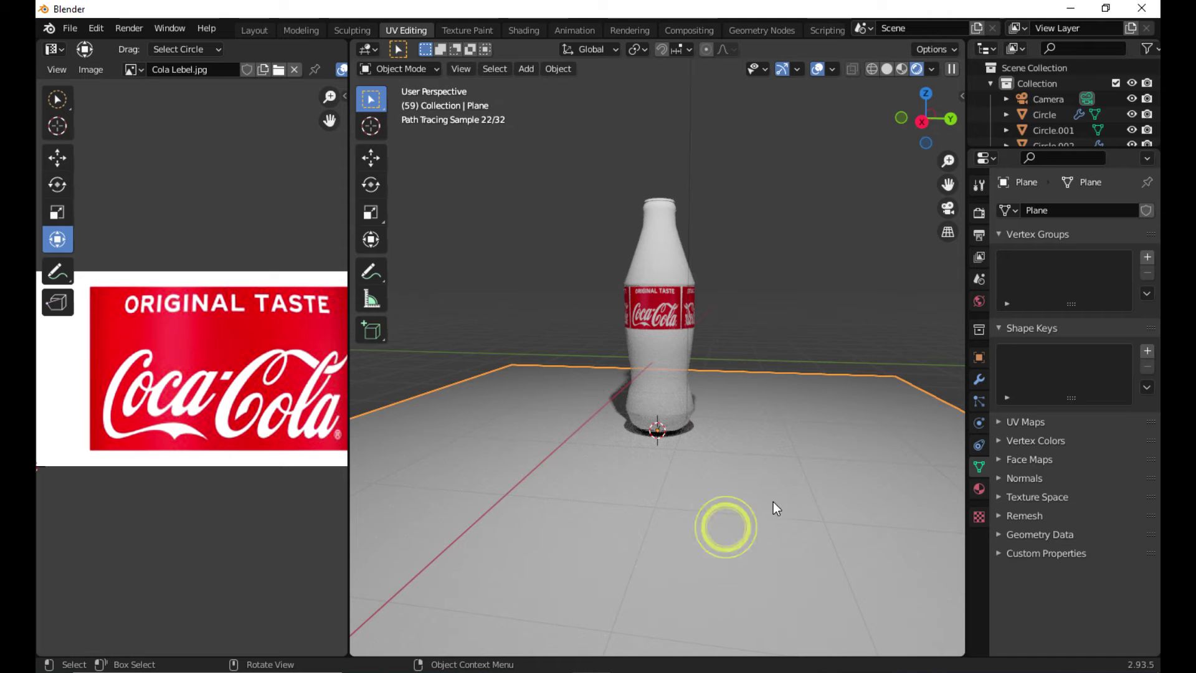
pyautogui.press('KP_1')
pyautogui.press('g')
pyautogui.press('Escape')
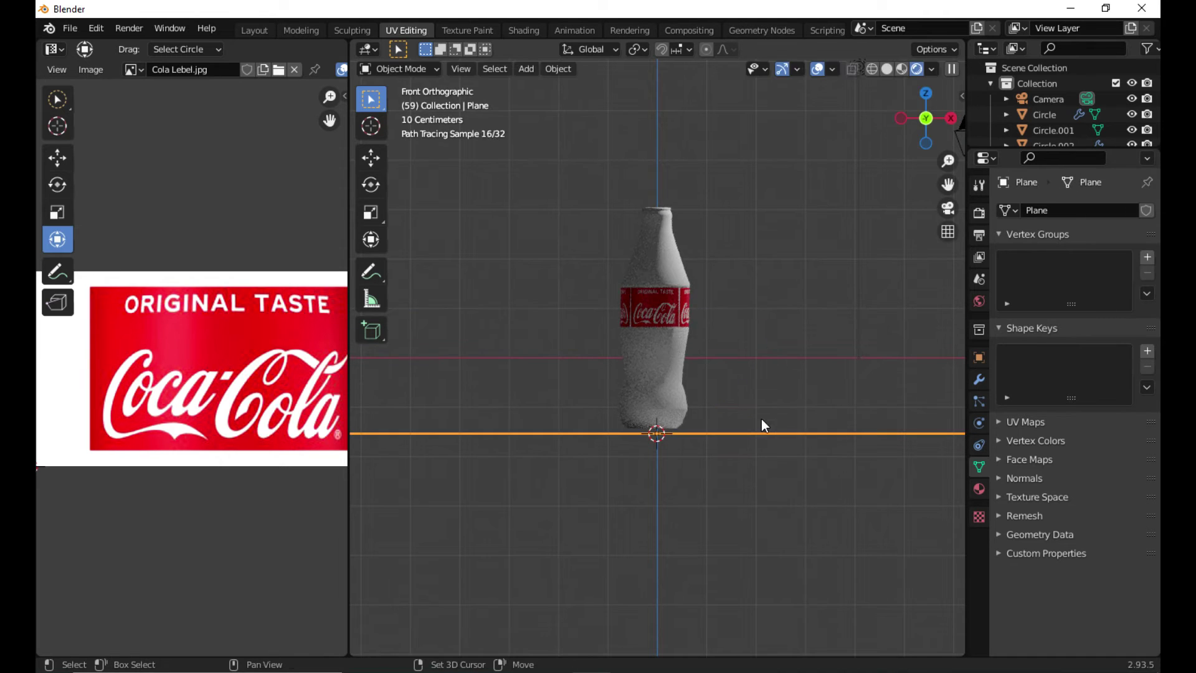
# Step: Try to duplicate the floor plane upwards in front view, and undo the copies
pyautogui.hotkey('shift', 'd')
pyautogui.click(764, 371)
pyautogui.rightClick(765, 442)
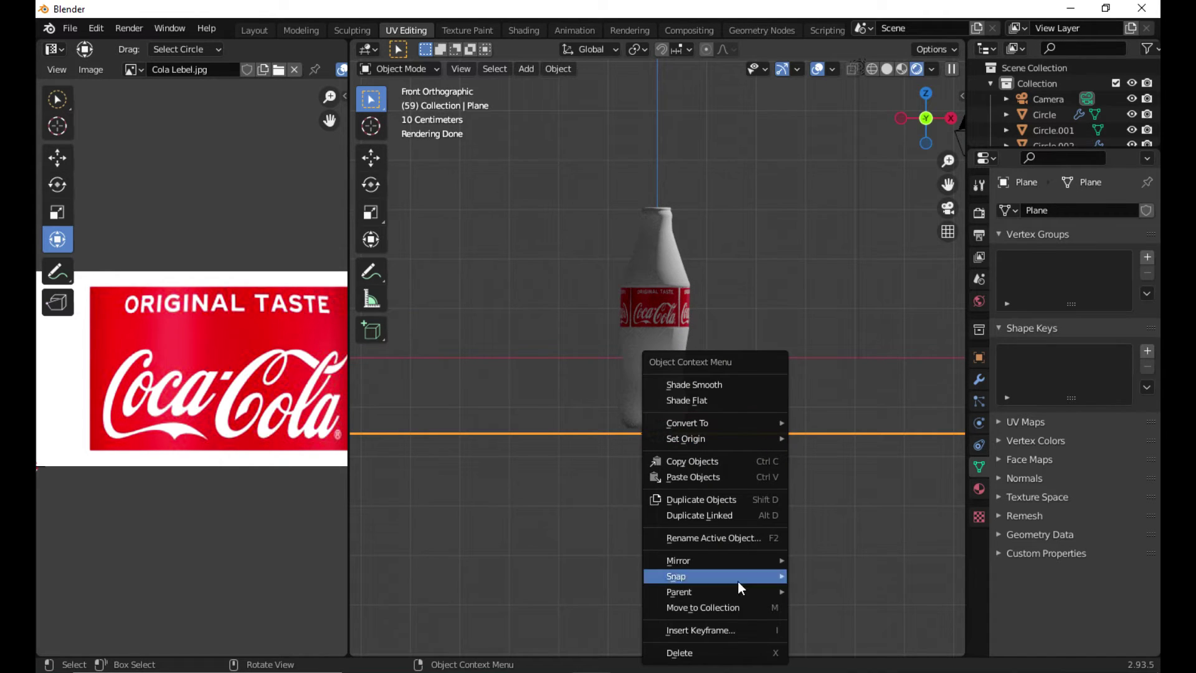
pyautogui.hotkey('shift', 'd')
pyautogui.press('Escape')
pyautogui.hotkey('ctrl', 'z')
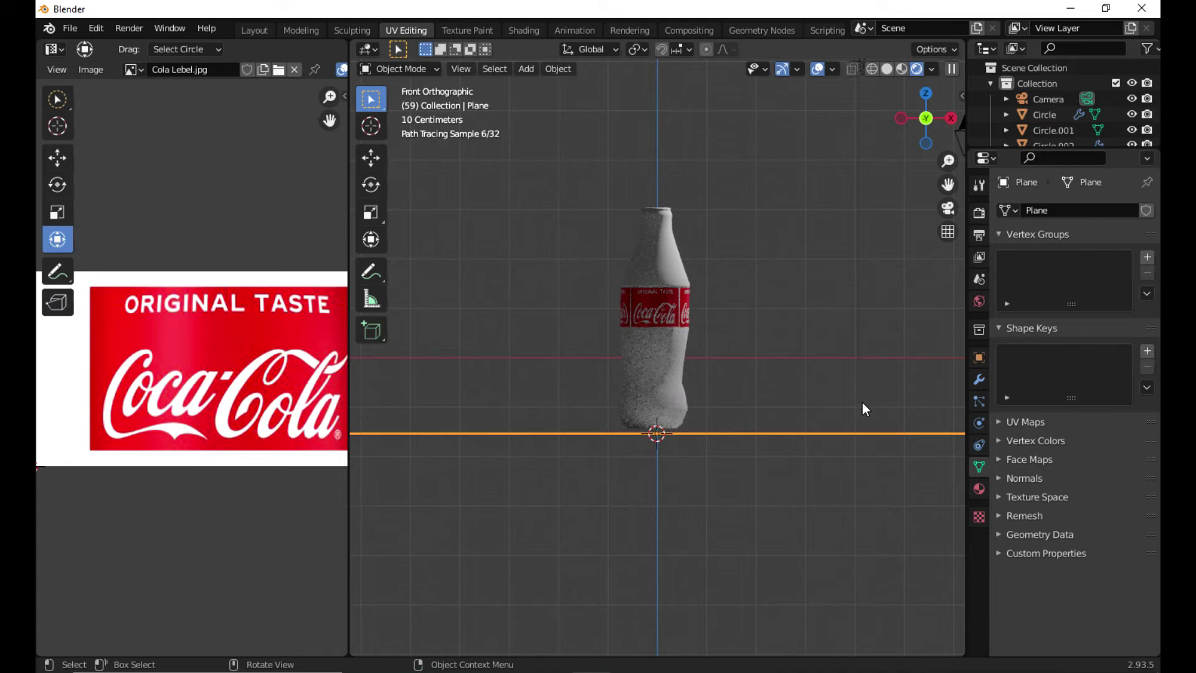
pyautogui.hotkey('shift', 'd')
pyautogui.click(878, 260)
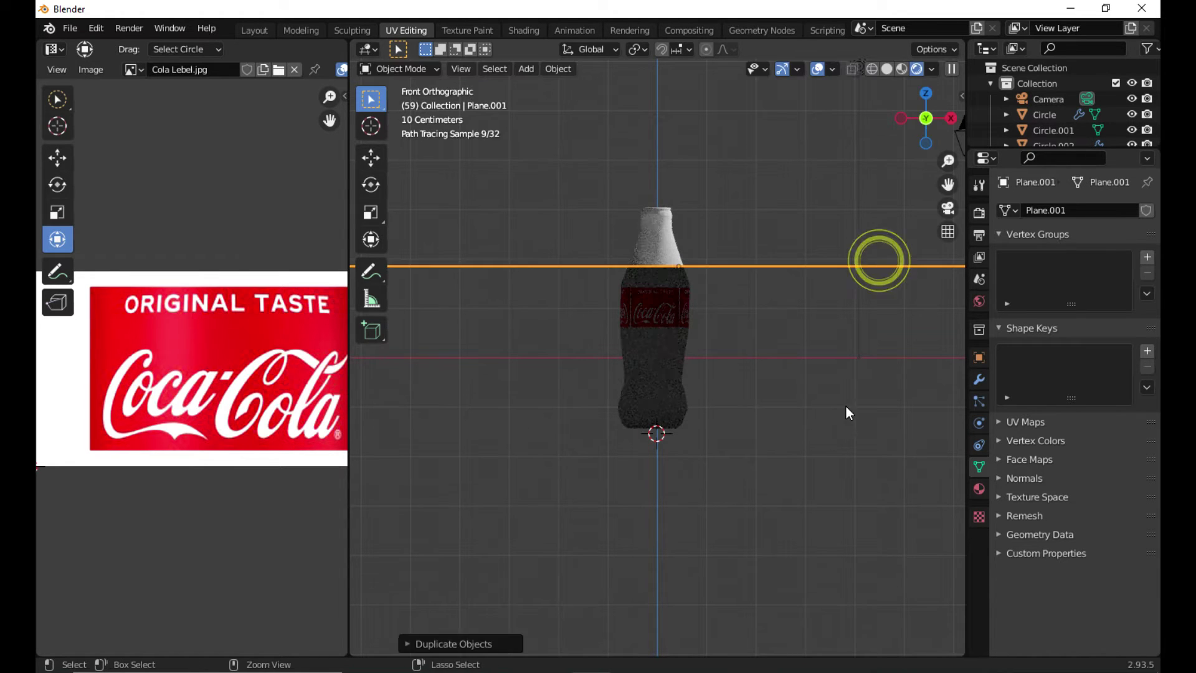
pyautogui.hotkey('ctrl', 'z')
# Step: Select the bottle's parts and the floor plane and raise them together along Z in front view
pyautogui.click(539, 473)
pyautogui.moveTo(539, 474); pyautogui.dragTo(655, 492, button='middle')
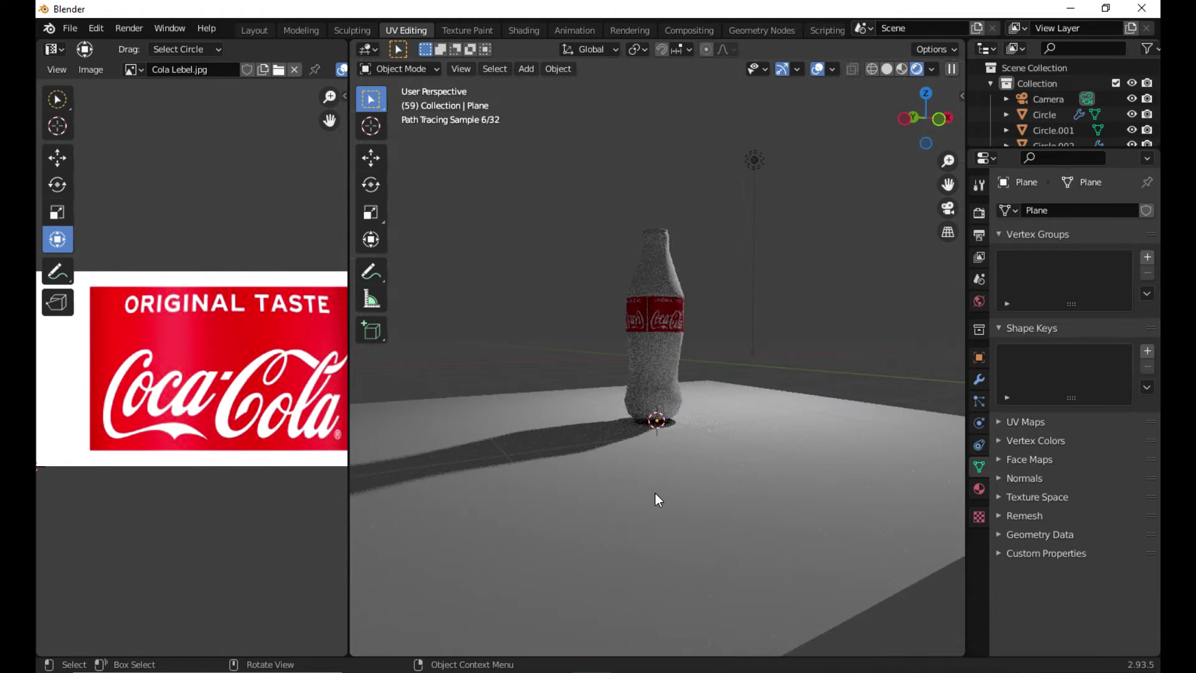
pyautogui.press('KP_1')
pyautogui.click(660, 317)
pyautogui.click(659, 317)
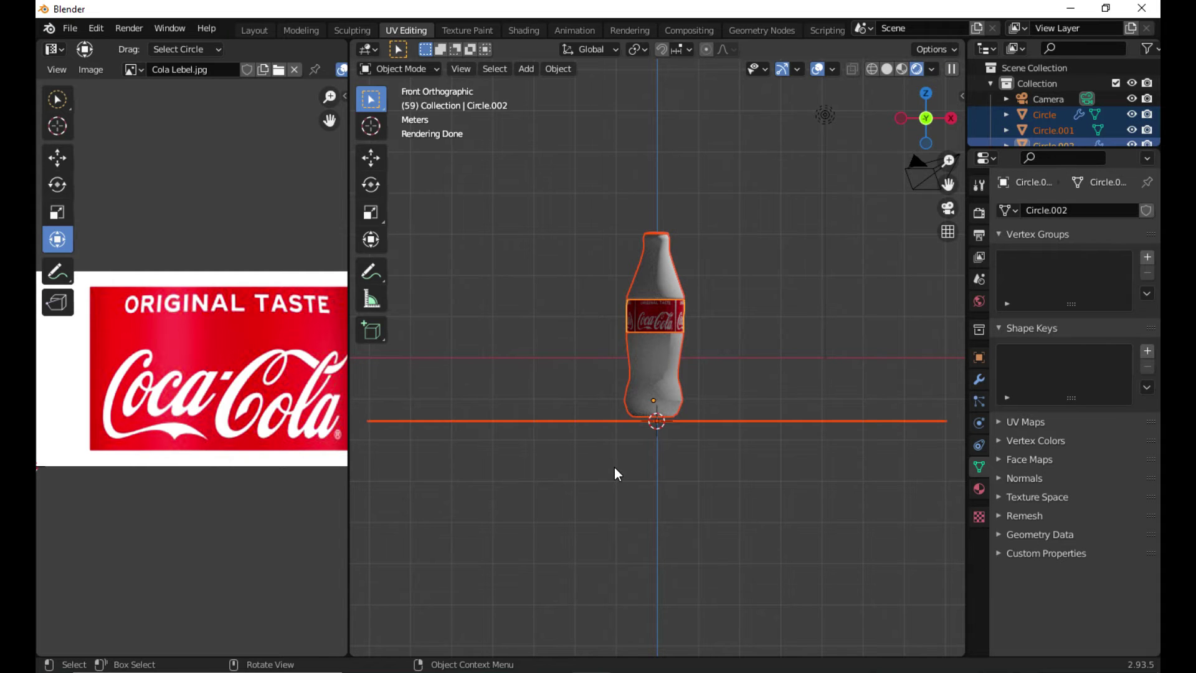
pyautogui.press('g')
pyautogui.press('z')
pyautogui.click(717, 420)
# Step: Duplicate the floor plane and rotate the copy about 90° to stand as an upright wall beside the bottle
pyautogui.hotkey('shift', 'd')
pyautogui.click(664, 301)
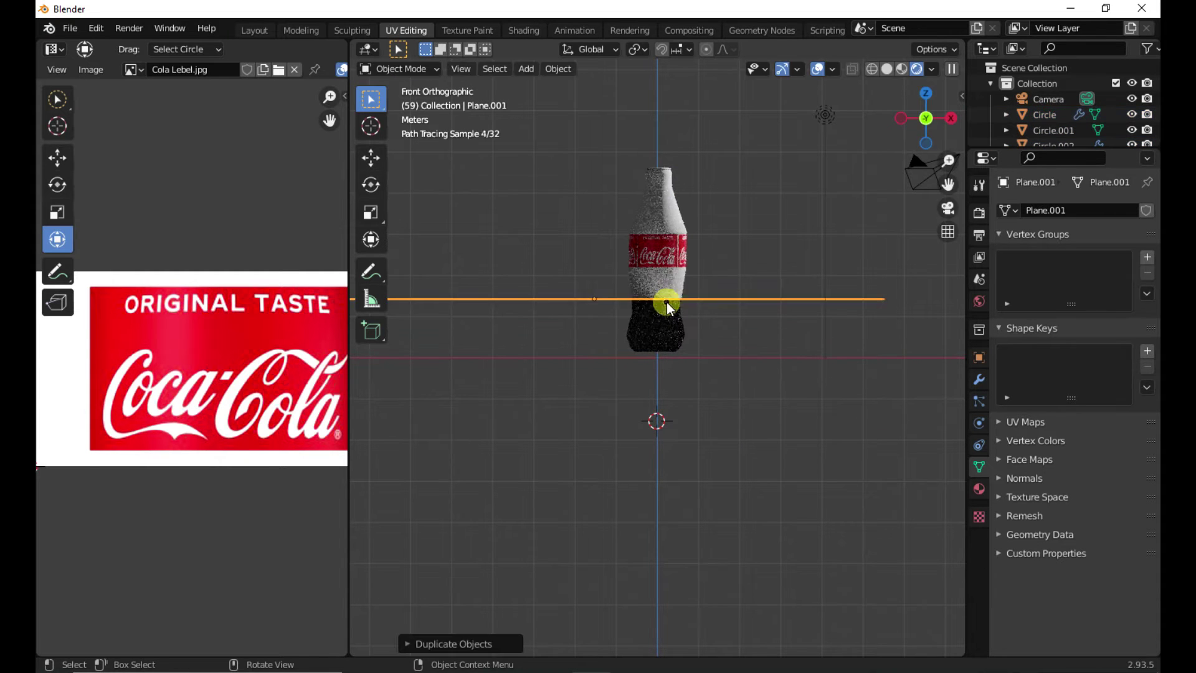
pyautogui.press('r')
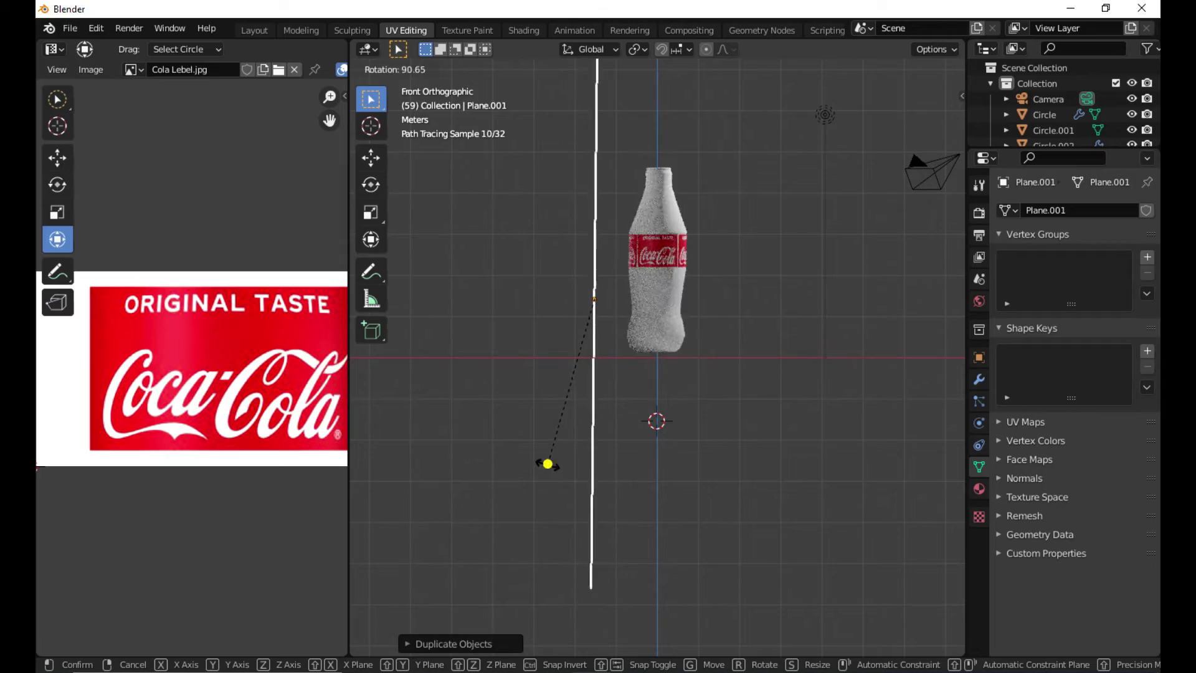
pyautogui.click(408, 446)
pyautogui.moveTo(408, 446); pyautogui.dragTo(672, 513, button='middle')
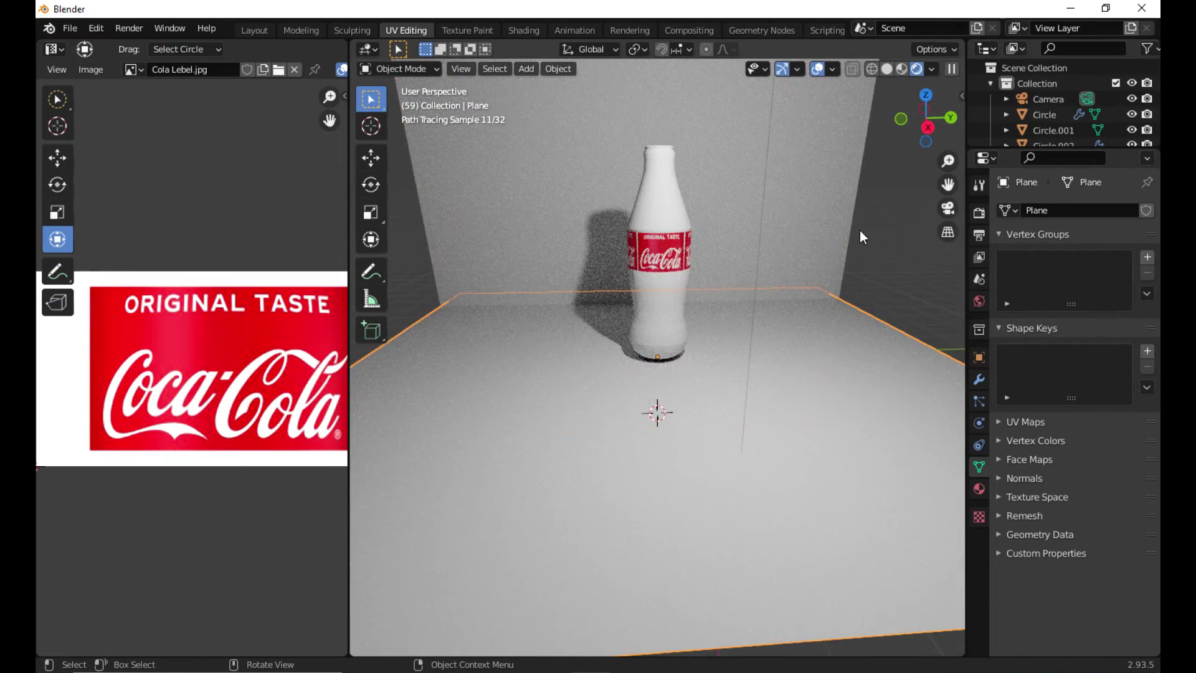
pyautogui.moveTo(861, 236); pyautogui.dragTo(729, 184, button='middle')
# Step: Switch to the Layout workspace, select the bottle body and give it a new material
pyautogui.click(254, 30)
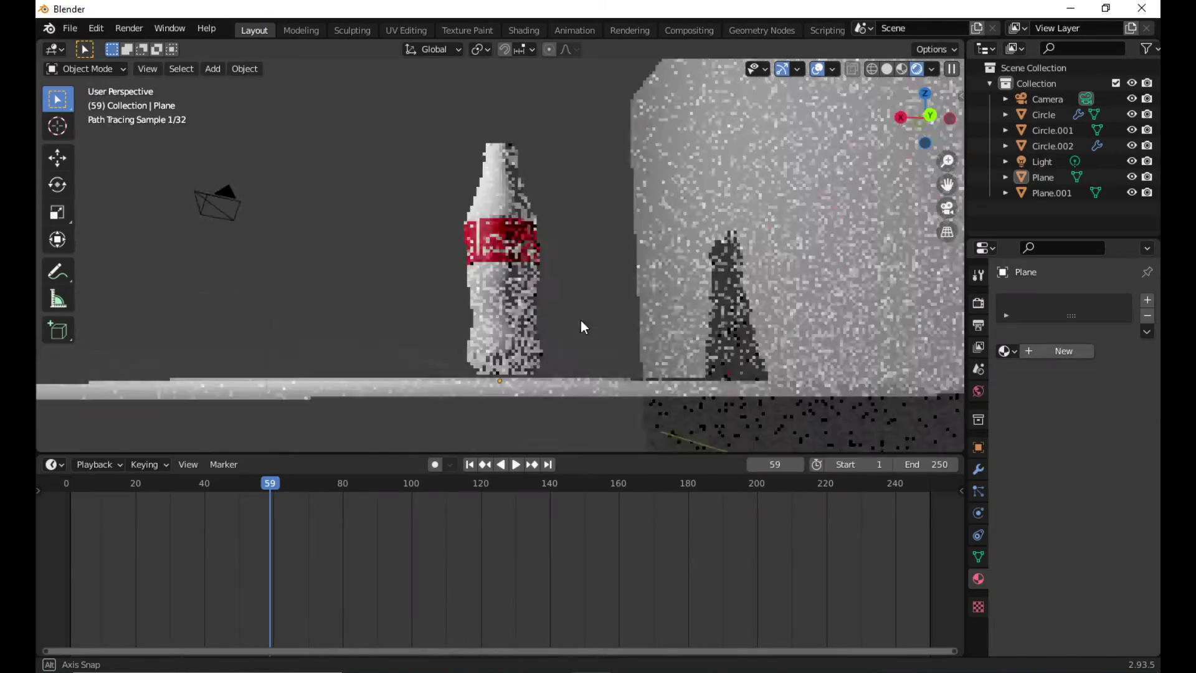
pyautogui.moveTo(580, 320); pyautogui.dragTo(518, 334, button='middle')
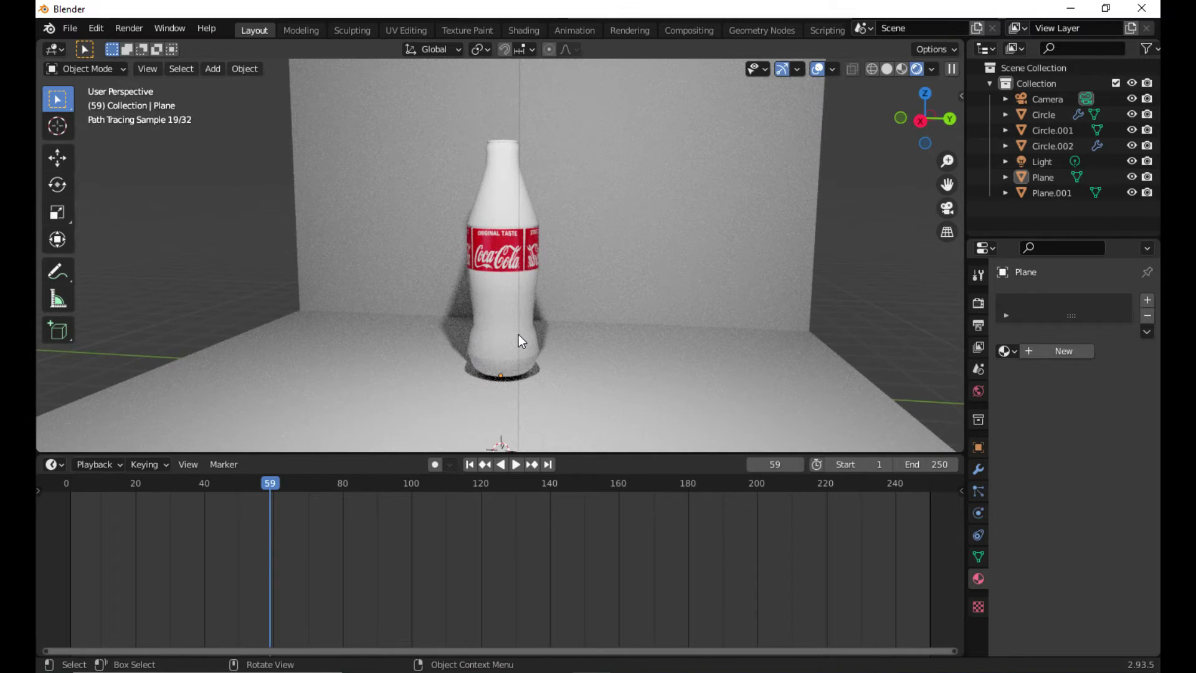
pyautogui.press('super+r')
pyautogui.click(527, 281)
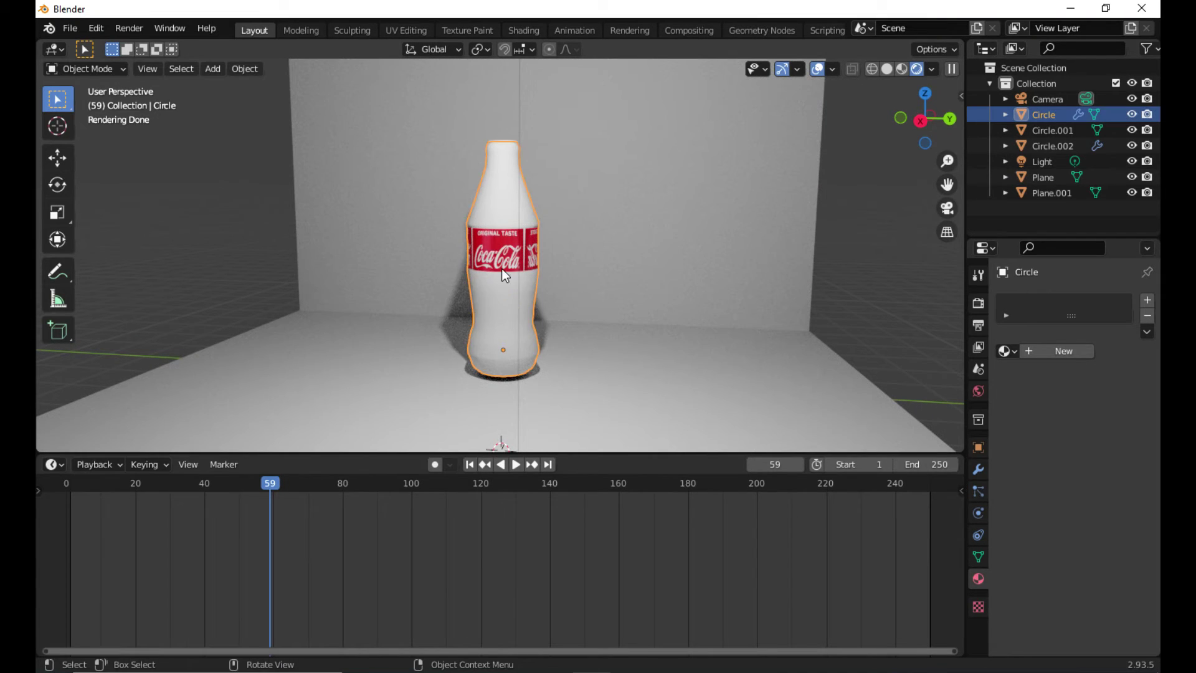
pyautogui.press('Tab')
pyautogui.press('Tab')
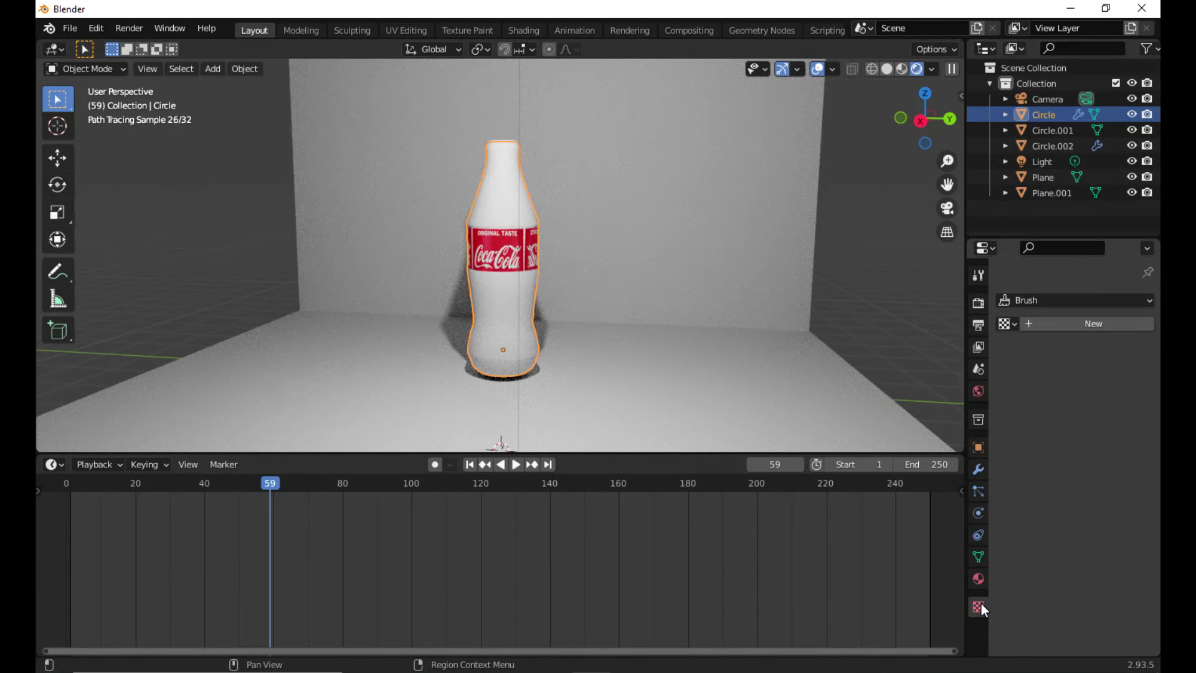
pyautogui.click(977, 556)
pyautogui.click(978, 578)
pyautogui.click(1058, 351)
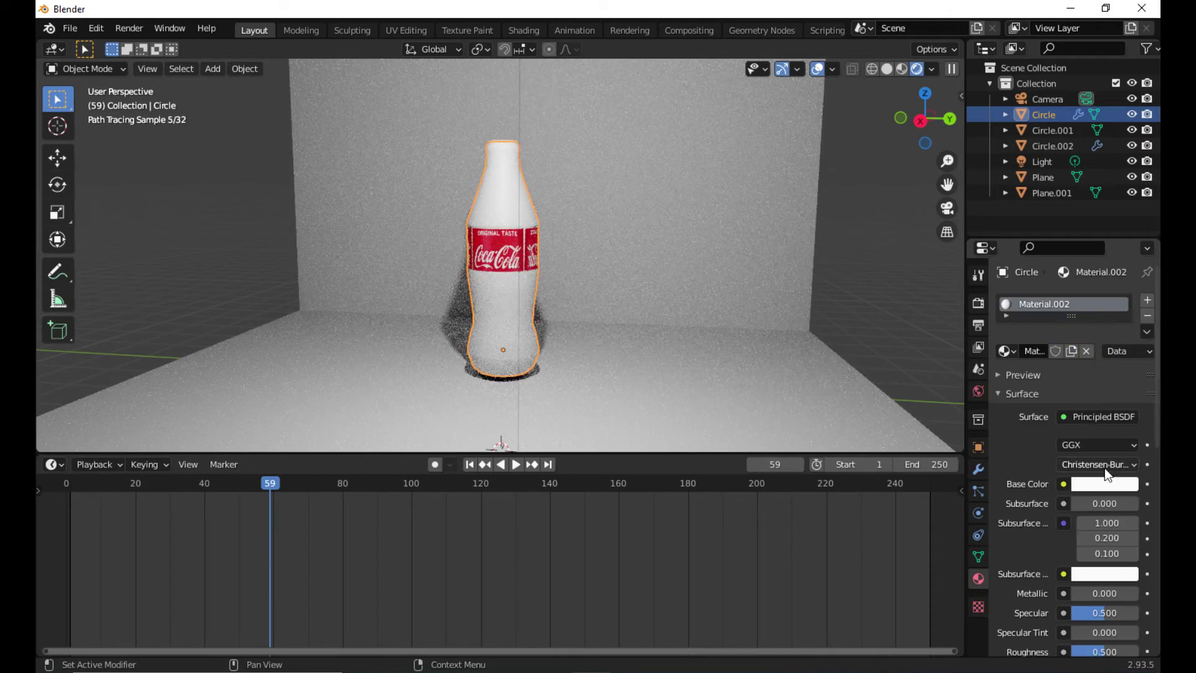
# Step: Set the bottle material's base color to dark grey and its alpha to 0.540
pyautogui.click(1104, 484)
pyautogui.moveTo(1126, 360); pyautogui.dragTo(1126, 311)
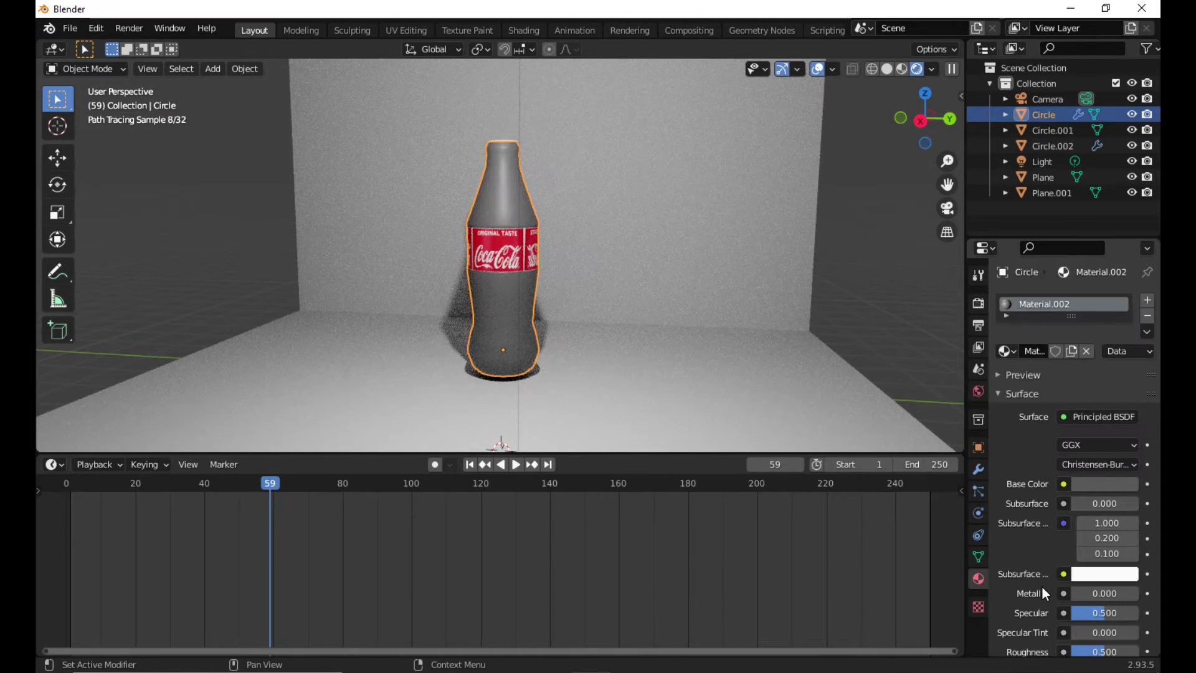
pyautogui.scroll(-10, 1055, 575)
pyautogui.moveTo(1104, 443); pyautogui.dragTo(1073, 443)
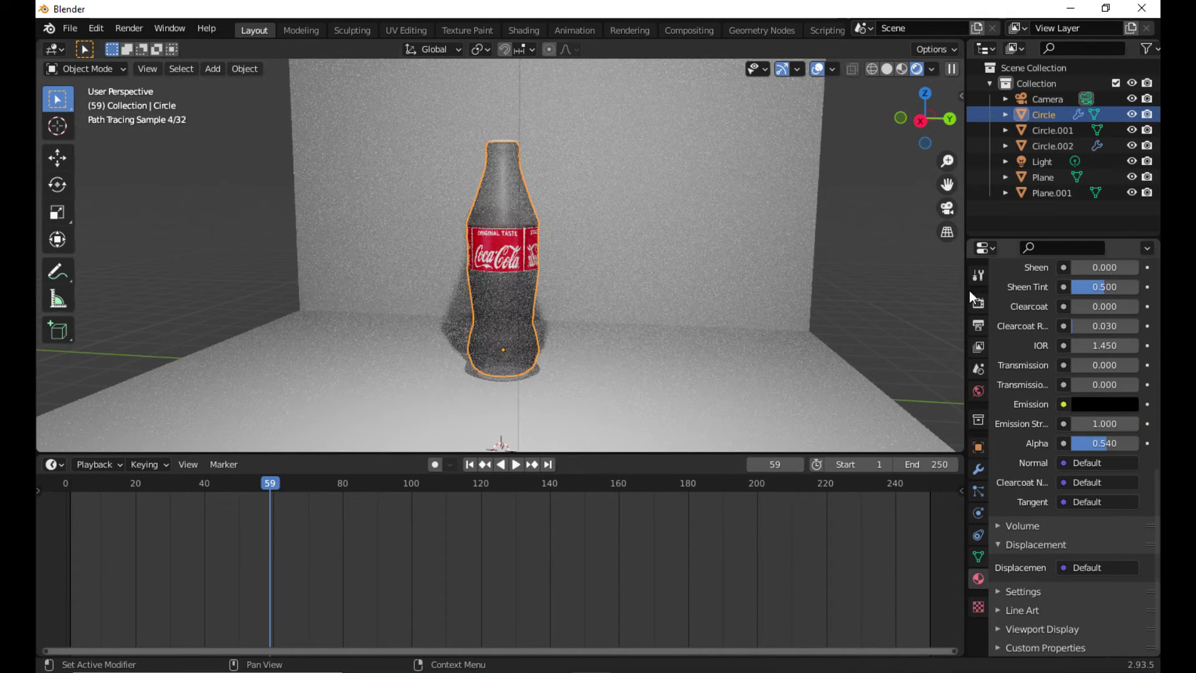
# Step: Display the scene in Material Preview shading and choose a darker studio environment for the viewport lighting
pyautogui.click(887, 69)
pyautogui.click(921, 69)
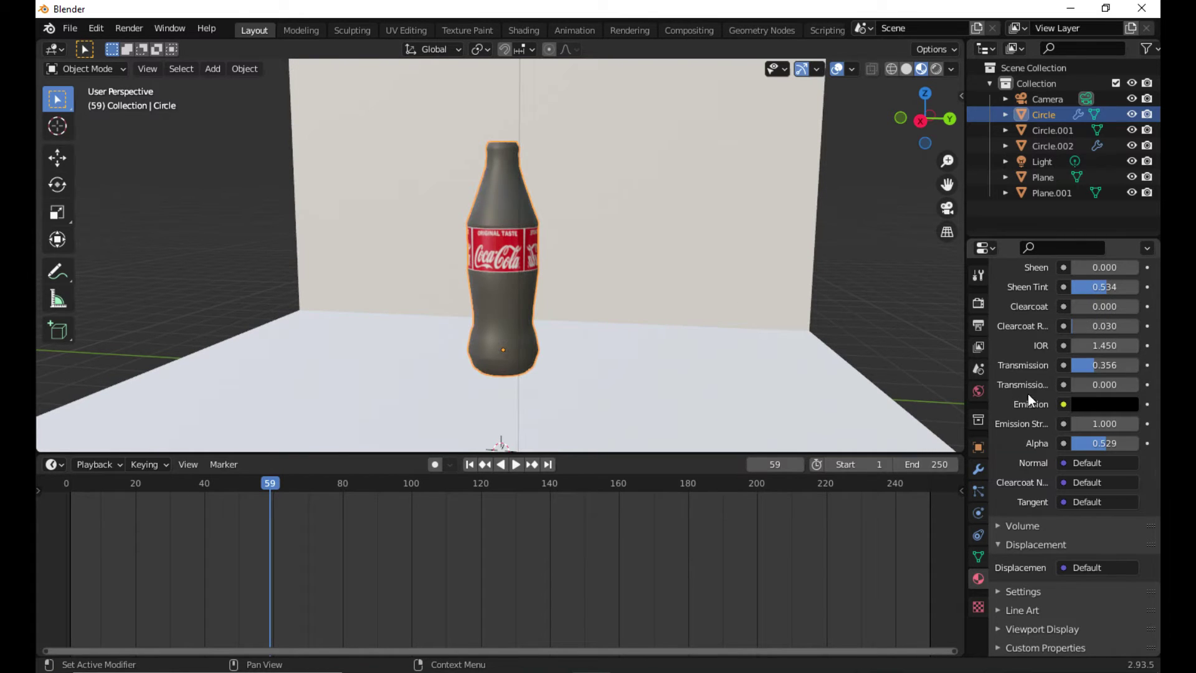
pyautogui.click(951, 68)
pyautogui.click(934, 200)
pyautogui.click(883, 266)
pyautogui.moveTo(809, 330)
pyautogui.mouseDown(button='middle')
pyautogui.moveTo(713, 392)
pyautogui.moveTo(595, 384)
pyautogui.moveTo(522, 245)
pyautogui.mouseUp(button='middle')
pyautogui.scroll(3, 478, 250)
pyautogui.scroll(-2, 498, 280)
# Step: Set the bottle material's specular to 0.431 and roughness to 0.328, and check the reflections from several sides
pyautogui.click(507, 392)
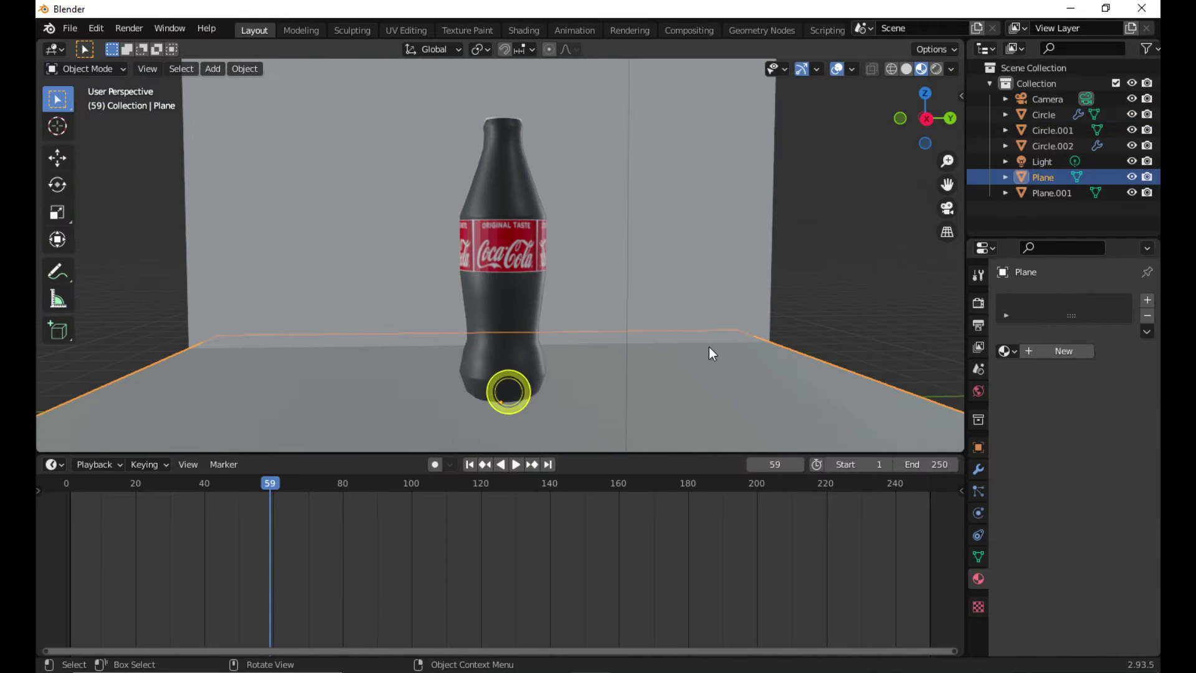
pyautogui.hotkey('ctrl', 'z')
pyautogui.scroll(-10, 1068, 520)
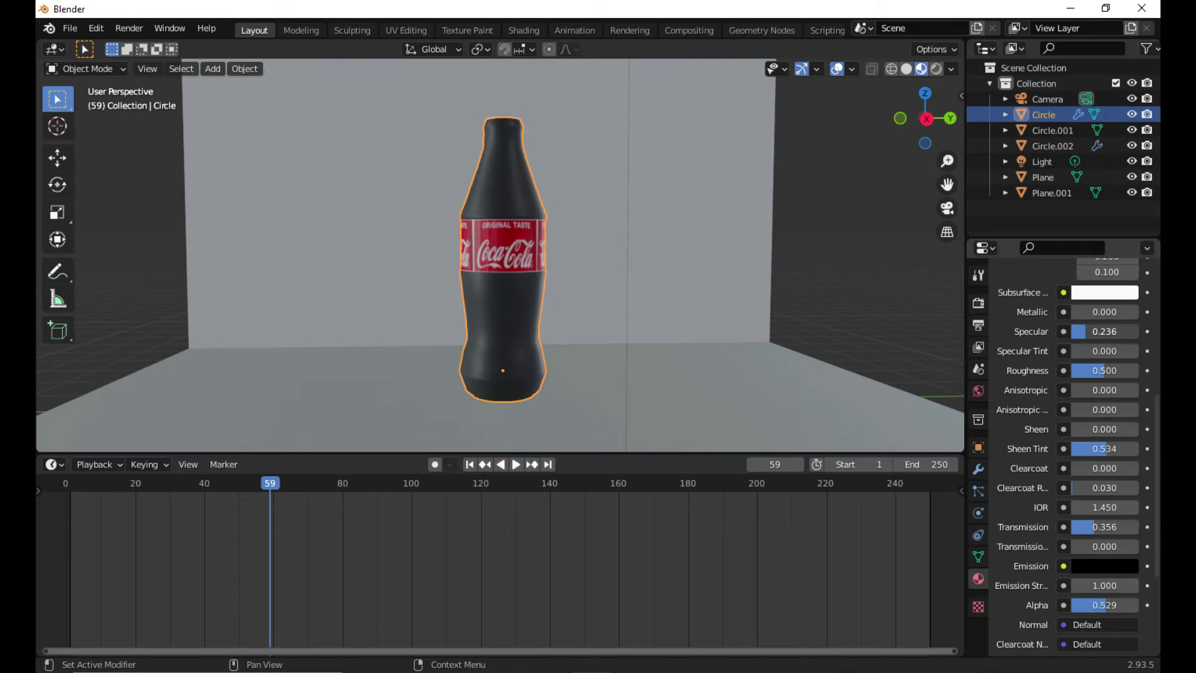
pyautogui.moveTo(697, 336); pyautogui.dragTo(510, 268, button='middle')
pyautogui.scroll(3, 513, 177)
pyautogui.scroll(-6, 499, 178)
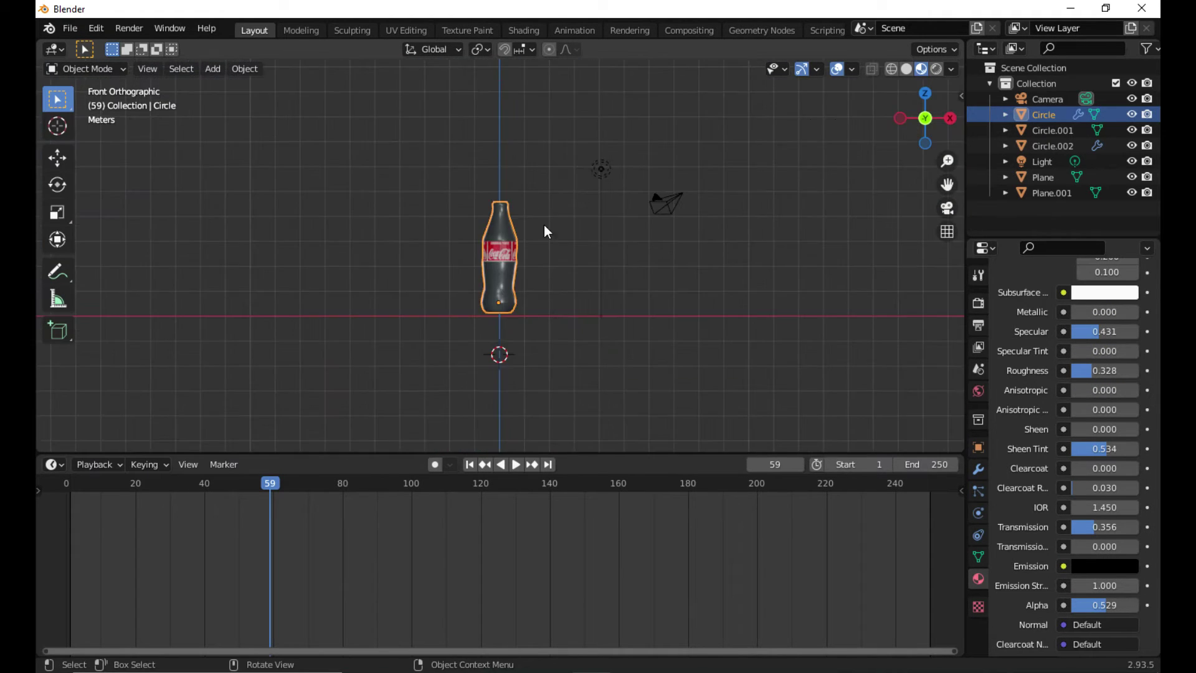
pyautogui.hotkey('ctrl', 'z')
pyautogui.moveTo(543, 226); pyautogui.dragTo(574, 286, button='middle')
pyautogui.scroll(5, 575, 231)
pyautogui.moveTo(574, 232); pyautogui.dragTo(598, 268, button='middle')
pyautogui.hotkey('ctrl', 'shift', 'z')
pyautogui.scroll(-5, 1141, 559)
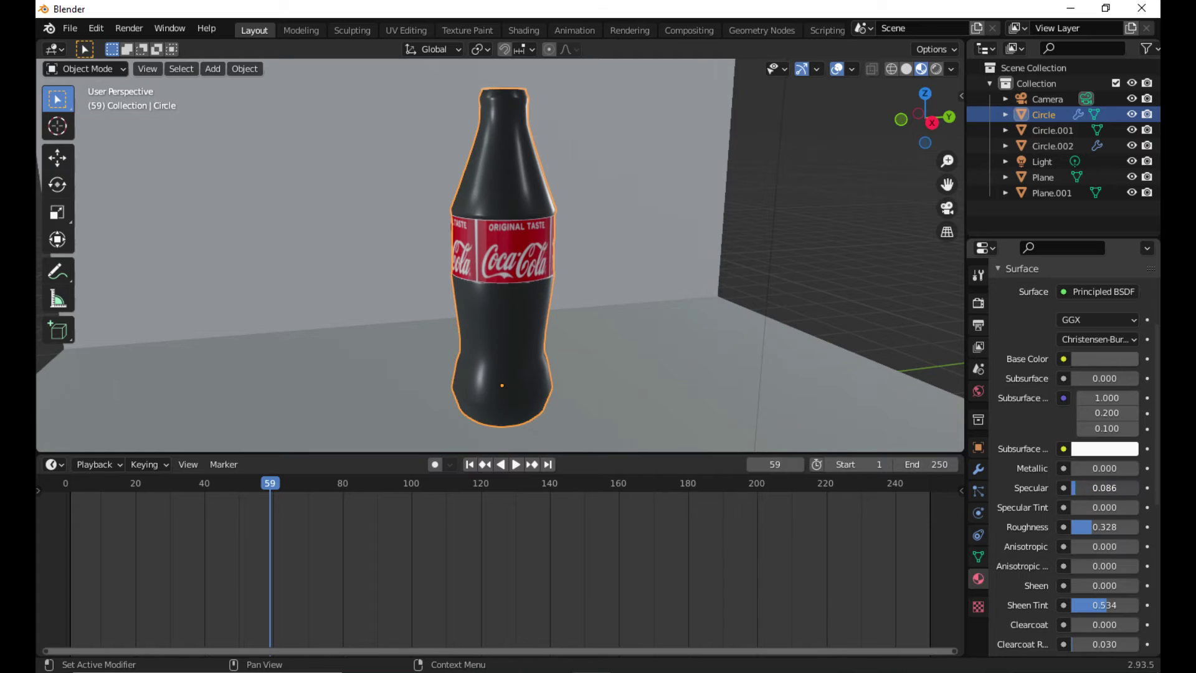
# Step: Set the bottle material's specular to 0.201, roughness to 0.374, anisotropic to 0.241, sheen tint to 0.293 and clearcoat to 0.103
pyautogui.moveTo(1104, 527); pyautogui.dragTo(1091, 574)
pyautogui.scroll(-1, 1090, 573)
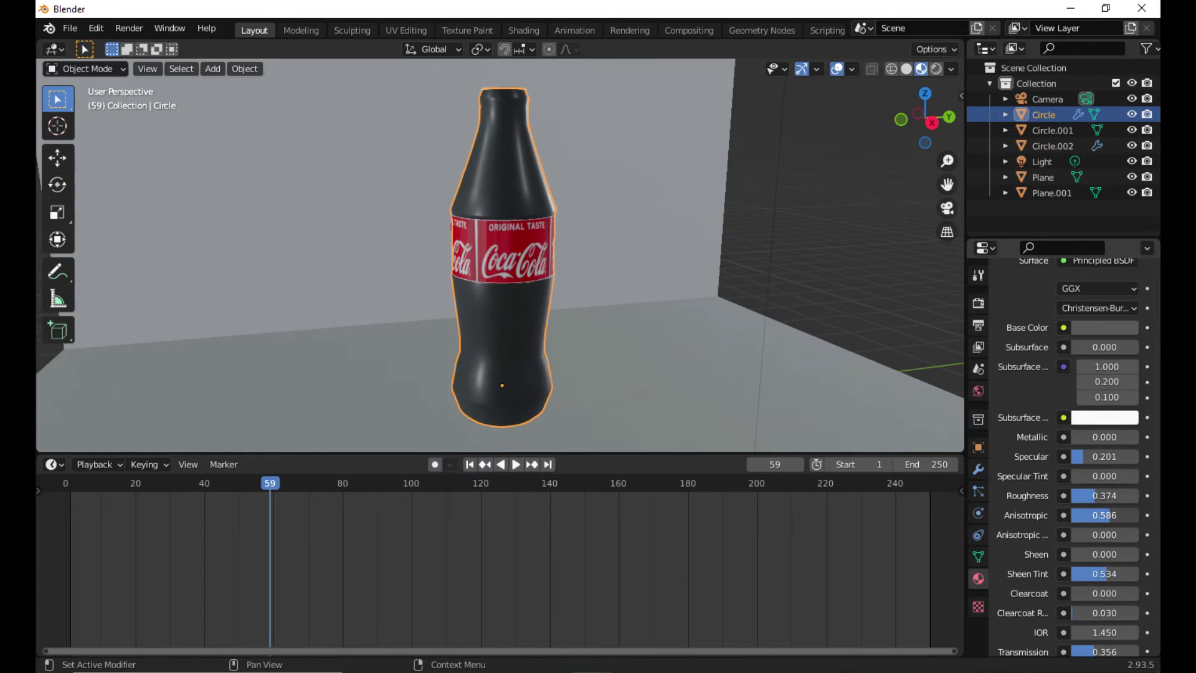
pyautogui.scroll(-2, 1097, 458)
pyautogui.moveTo(1104, 511); pyautogui.dragTo(1090, 511)
pyautogui.moveTo(1104, 531); pyautogui.dragTo(1121, 530)
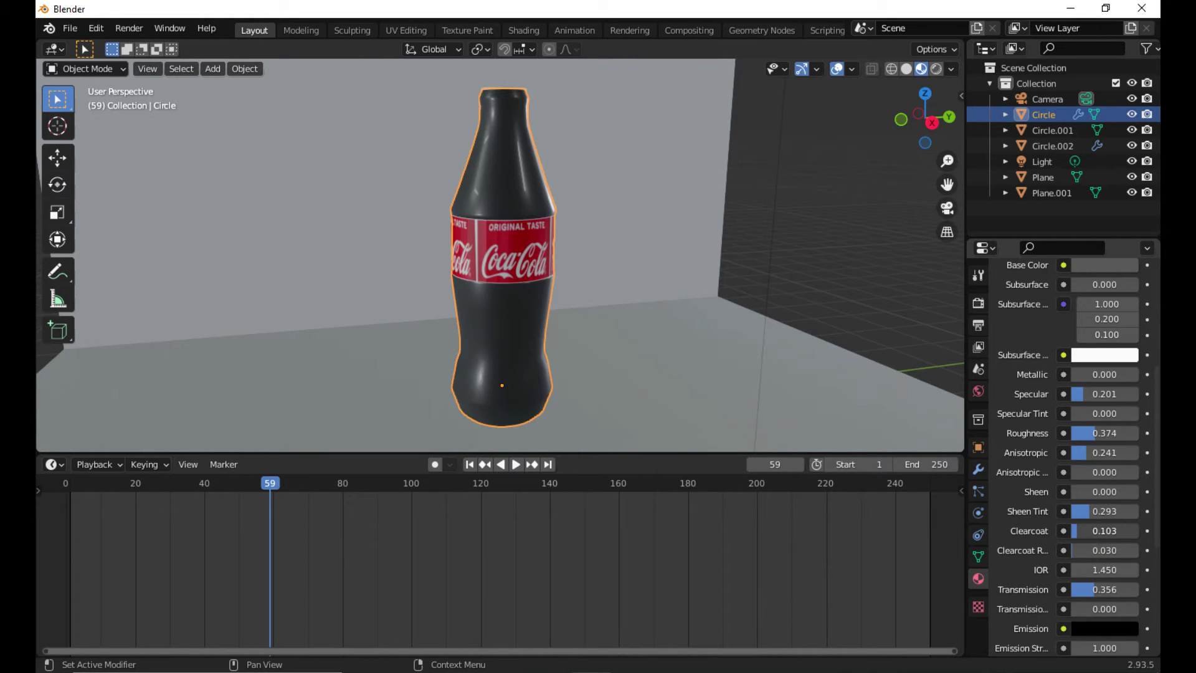
# Step: Set the bottle material's clearcoat roughness to 0.306, transmission to 0.230 and emission strength to 7.800
pyautogui.scroll(-3, 1085, 495)
pyautogui.moveTo(1085, 496); pyautogui.dragTo(1068, 495)
pyautogui.scroll(-2, 1090, 510)
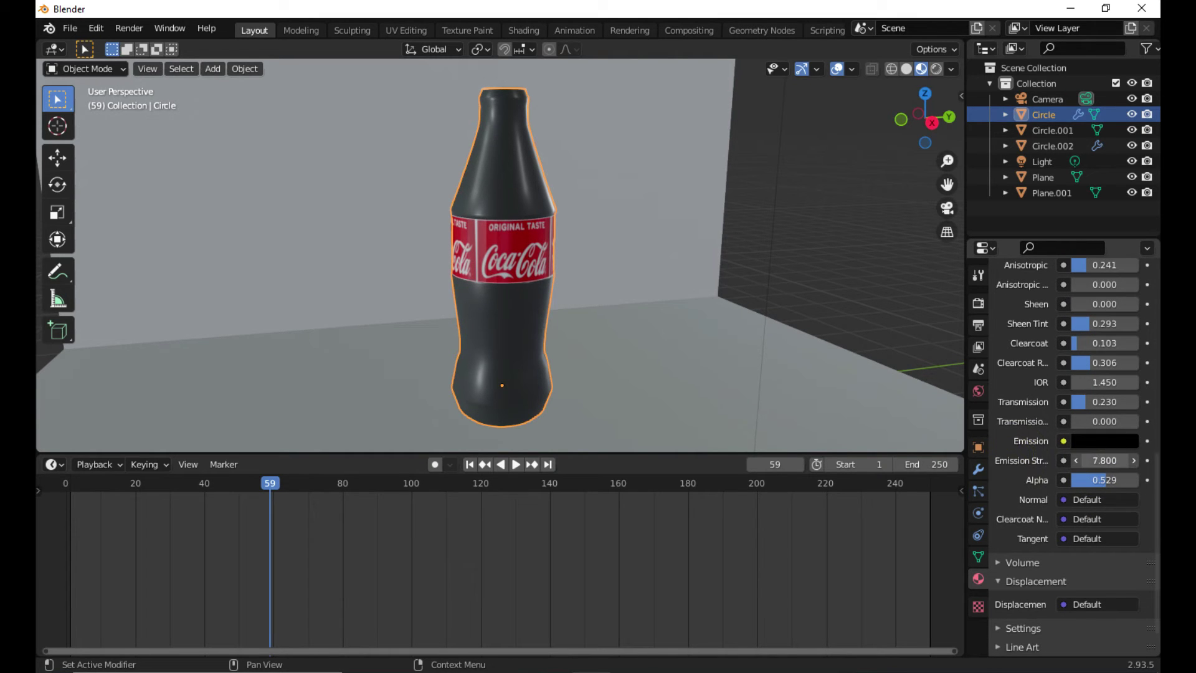
pyautogui.click(1083, 502)
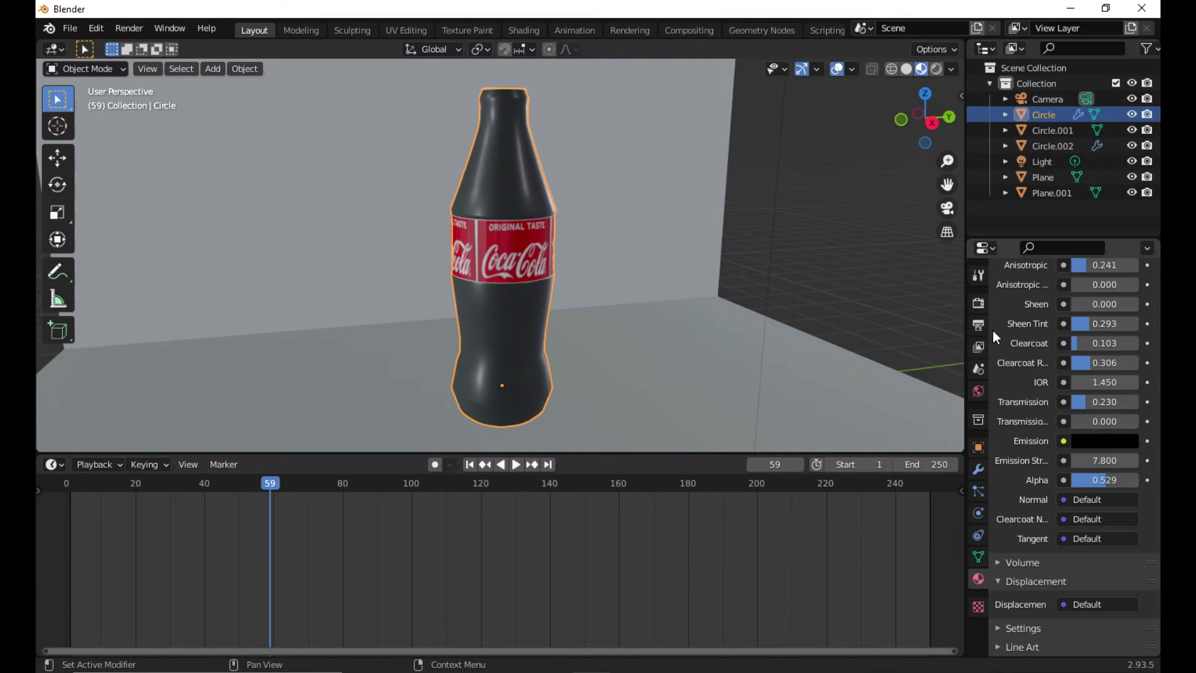
# Step: Reselect the bottle body and display the scene in Rendered viewport shading
pyautogui.moveTo(779, 311); pyautogui.dragTo(611, 346, button='middle')
pyautogui.click(597, 387)
pyautogui.moveTo(597, 388)
pyautogui.mouseDown(button='middle')
pyautogui.moveTo(443, 349)
pyautogui.moveTo(475, 315)
pyautogui.mouseUp(button='middle')
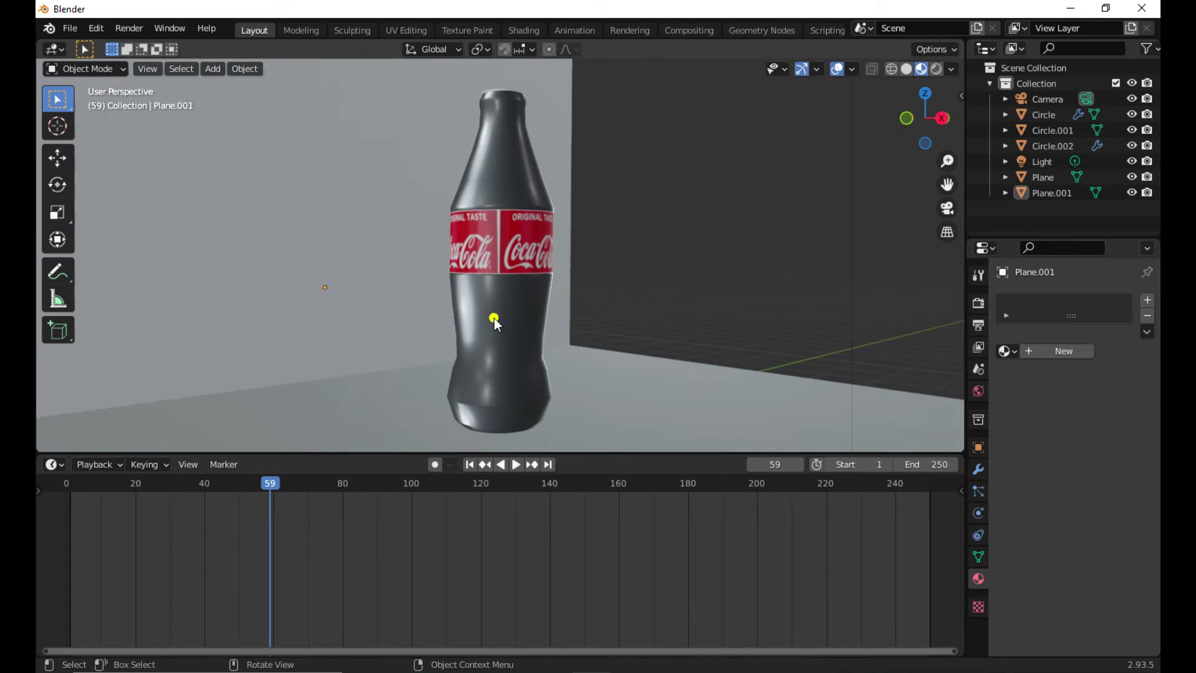
pyautogui.click(475, 315)
pyautogui.click(951, 69)
pyautogui.click(936, 69)
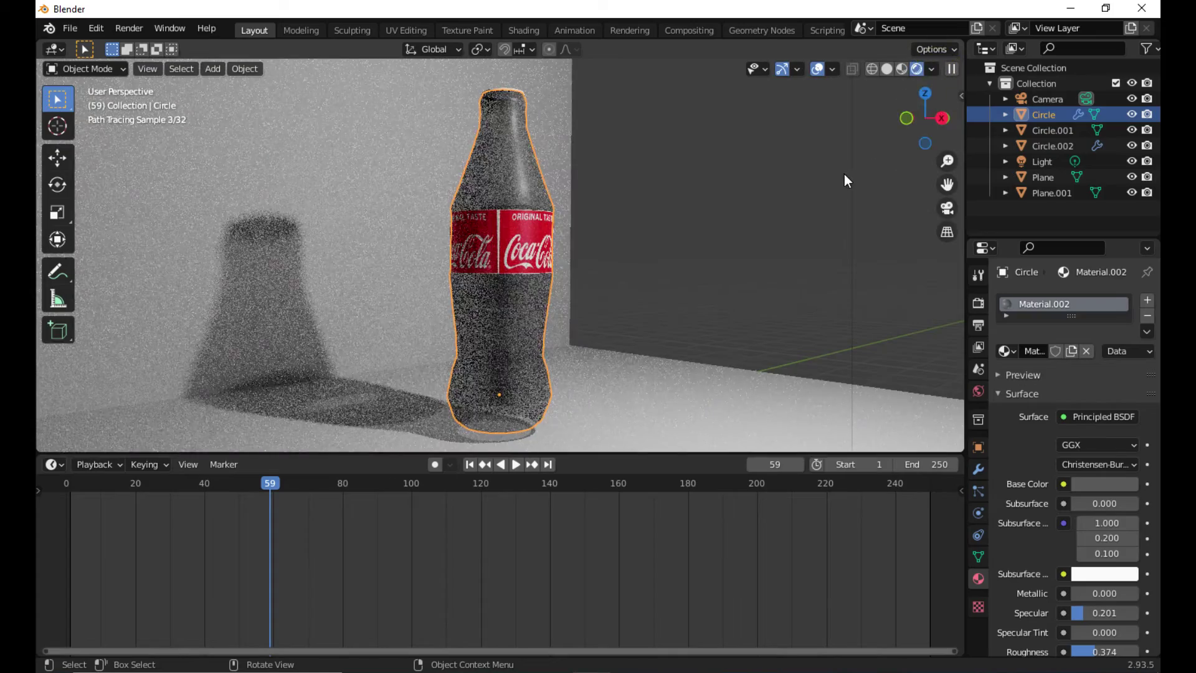
# Step: Turn off Scene World for the rendered viewport and light it with a different studio environment
pyautogui.click(935, 69)
pyautogui.click(937, 72)
pyautogui.click(936, 74)
pyautogui.click(841, 163)
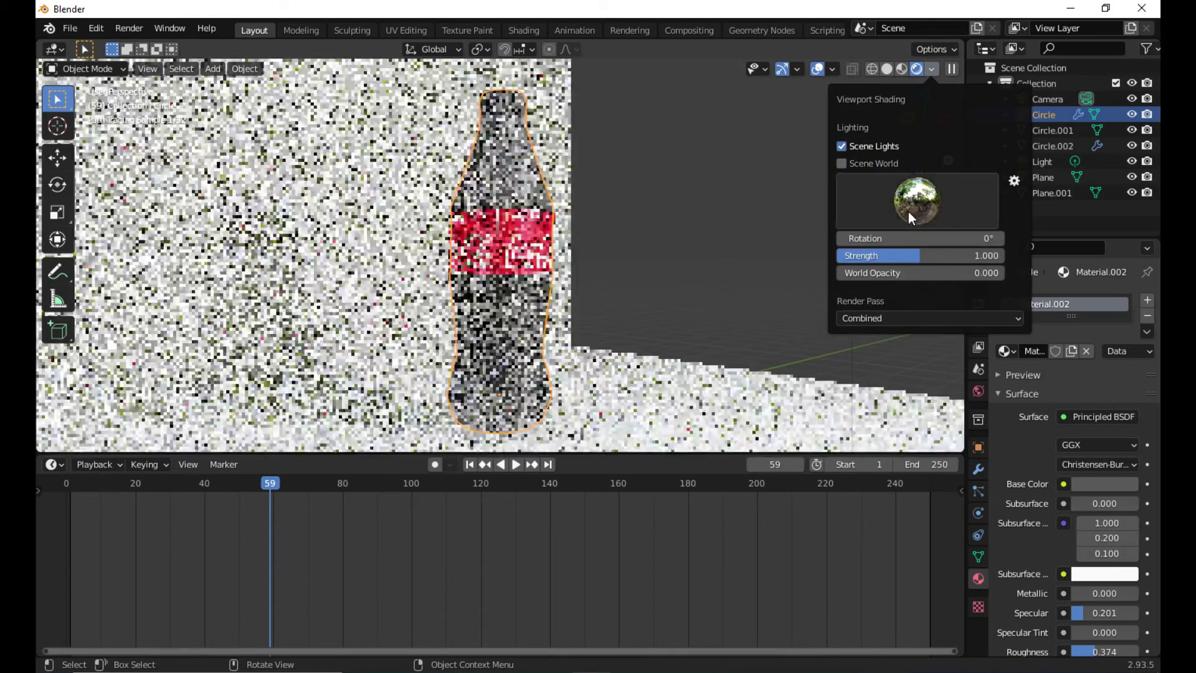
pyautogui.click(917, 199)
pyautogui.click(689, 255)
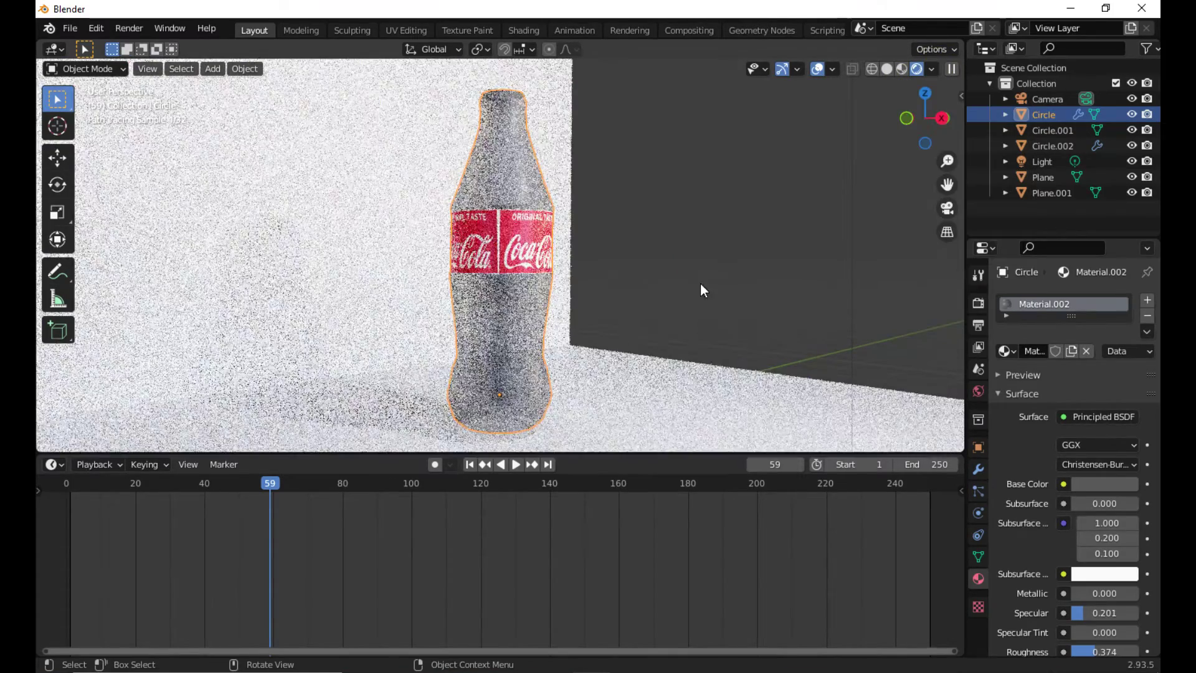
pyautogui.moveTo(701, 288); pyautogui.dragTo(526, 341, button='middle')
# Step: Return to Material Preview shading, try other environments and choose the dark one for the viewport lighting
pyautogui.click(901, 68)
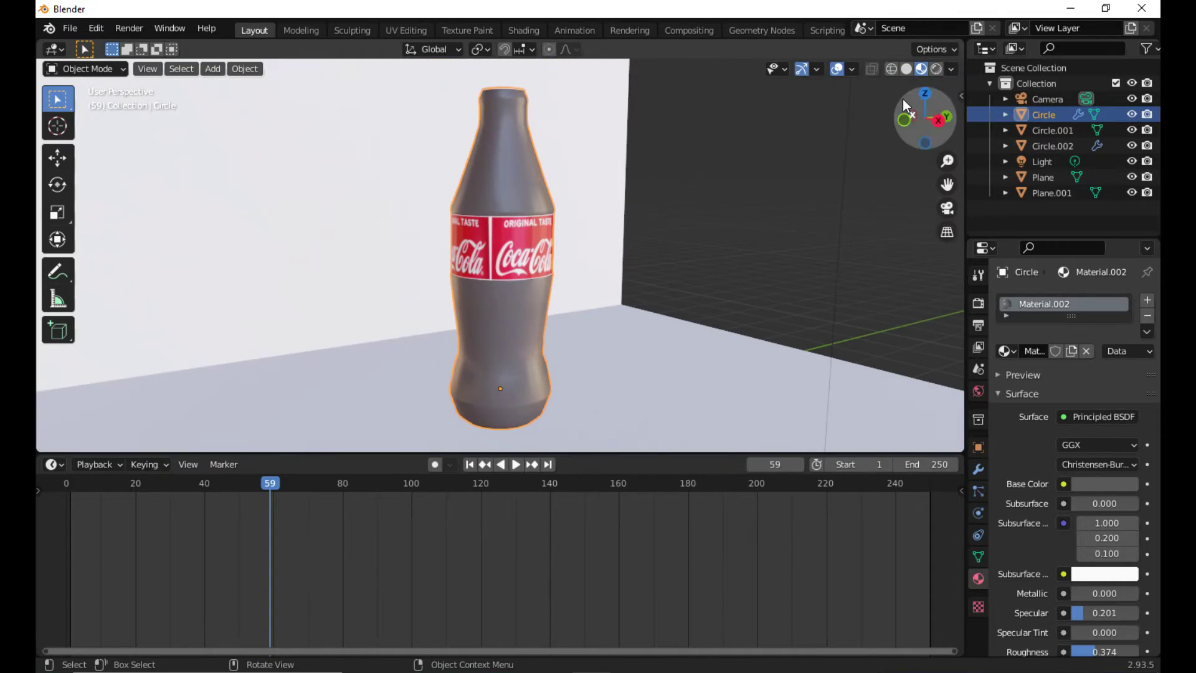
pyautogui.click(951, 69)
pyautogui.click(932, 195)
pyautogui.click(951, 69)
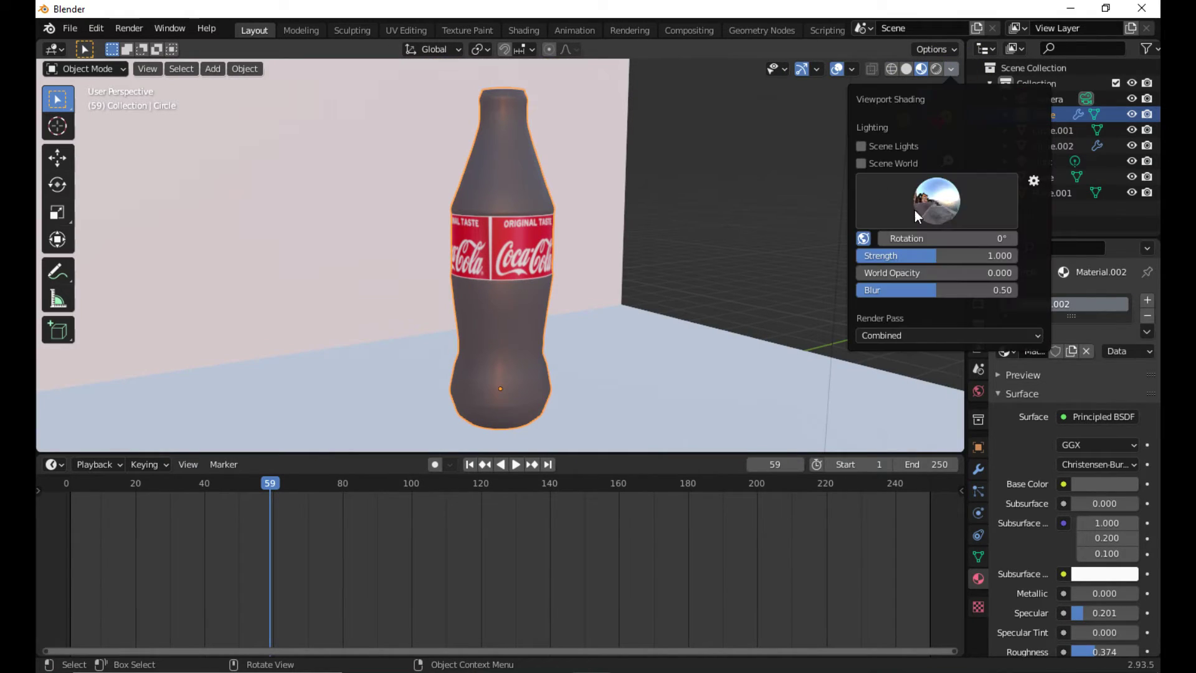
pyautogui.click(1005, 274)
pyautogui.click(850, 256)
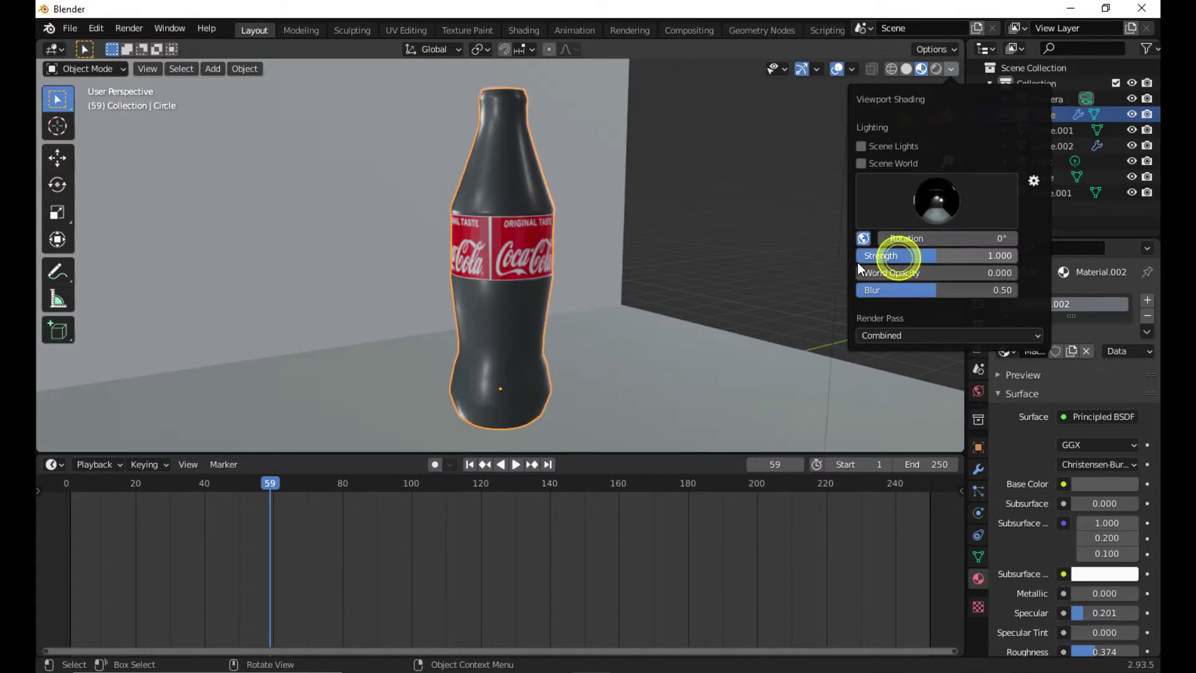
# Step: Give the disc at the bottle's mouth a new material with a black base color, and show the scene in Rendered shading
pyautogui.click(502, 99)
pyautogui.click(1039, 352)
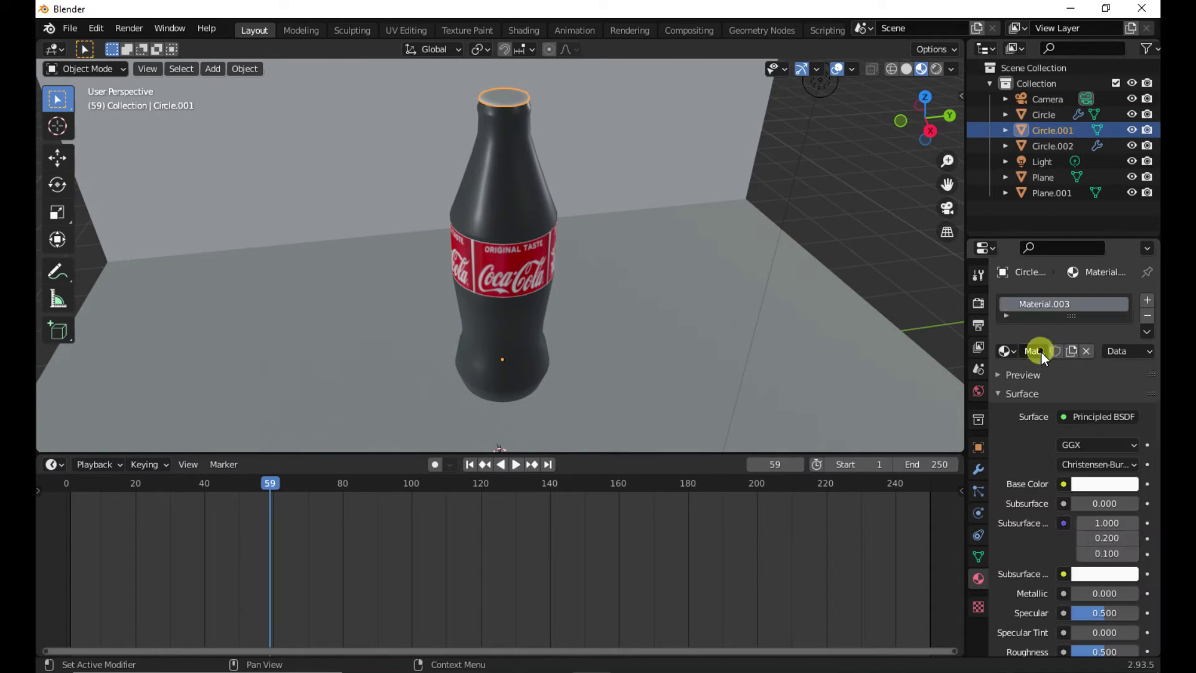
pyautogui.click(1085, 485)
pyautogui.moveTo(1125, 280); pyautogui.dragTo(1125, 357)
pyautogui.click(918, 278)
pyautogui.moveTo(877, 301)
pyautogui.mouseDown(button='middle')
pyautogui.moveTo(882, 404)
pyautogui.moveTo(866, 299)
pyautogui.mouseUp(button='middle')
pyautogui.click(950, 69)
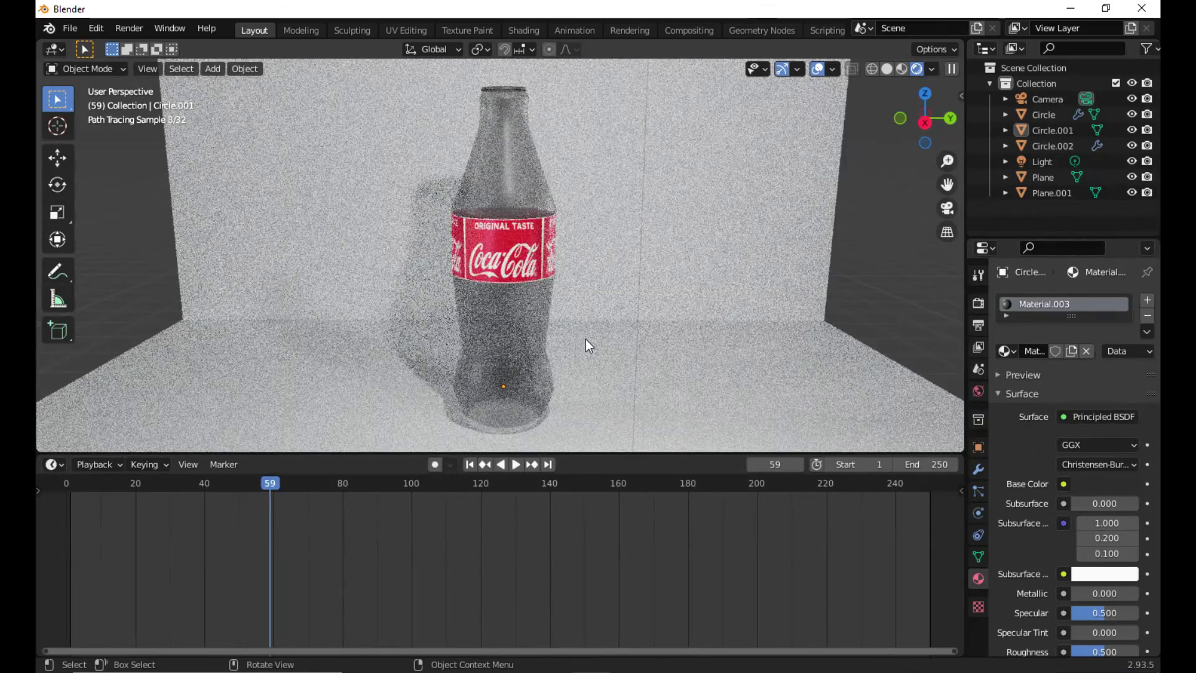
pyautogui.moveTo(515, 241); pyautogui.dragTo(558, 295, button='middle')
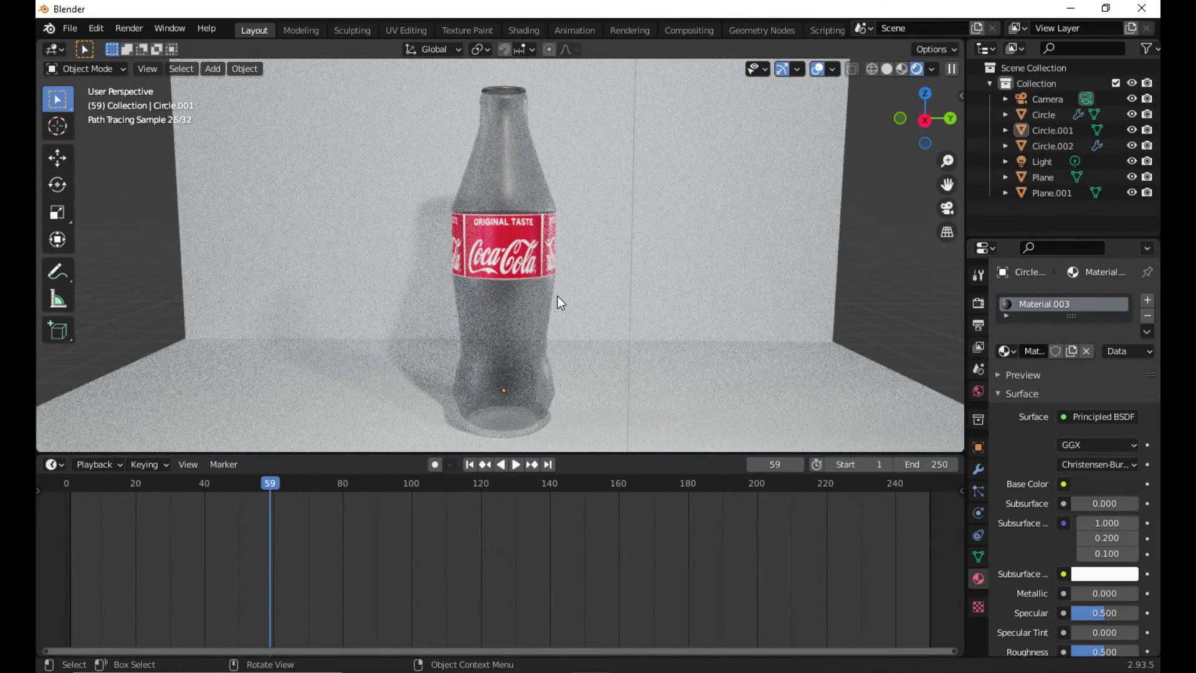
# Step: Try the Eevee render engine for the scene, and switch back to Cycles
pyautogui.click(978, 303)
pyautogui.click(1110, 300)
pyautogui.click(1097, 316)
pyautogui.click(1096, 300)
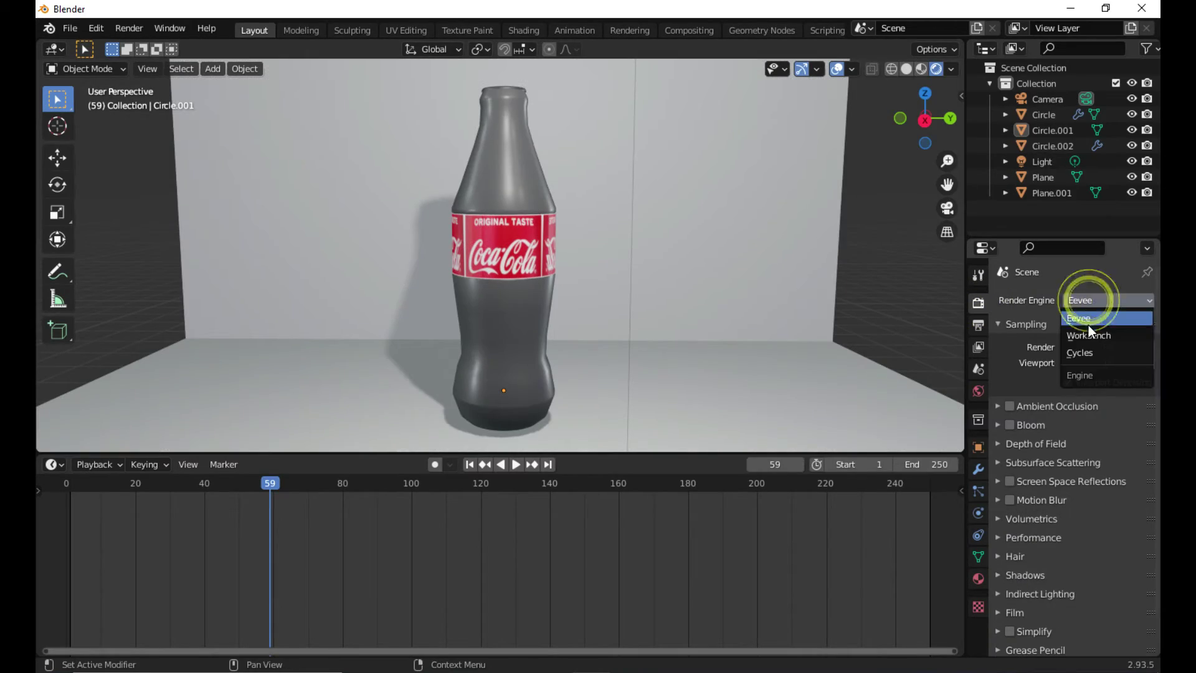
pyautogui.click(1087, 330)
pyautogui.click(1087, 353)
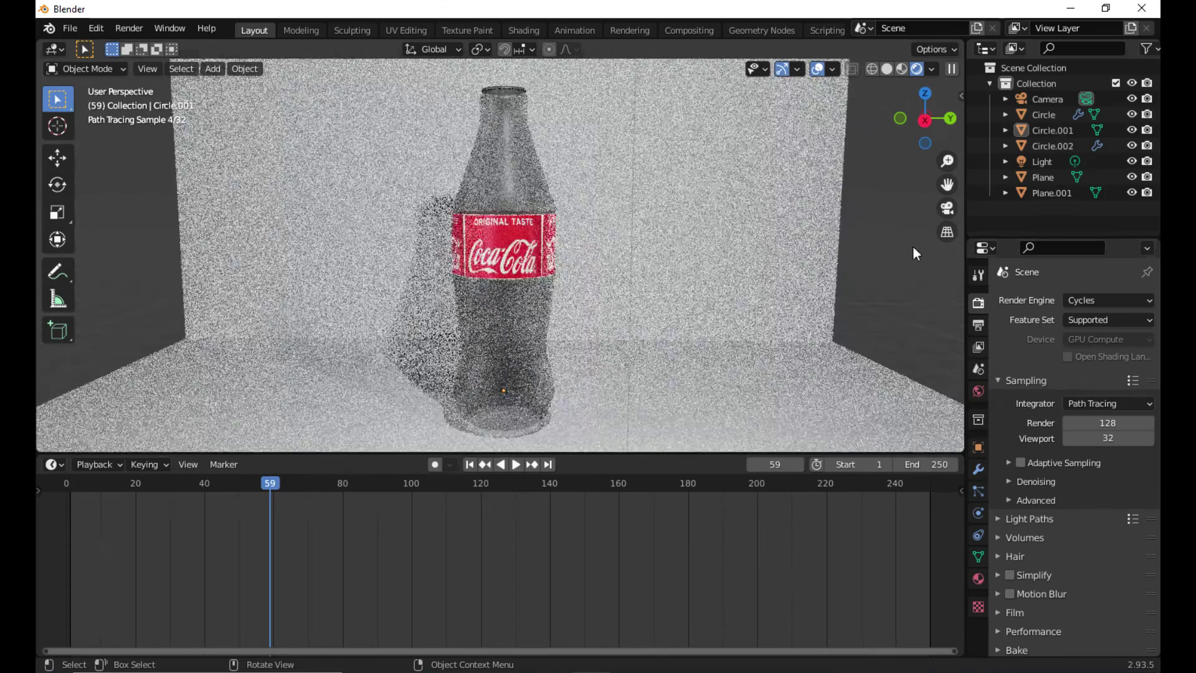
# Step: Start a test render of the current frame, and close the render window
pyautogui.click(978, 275)
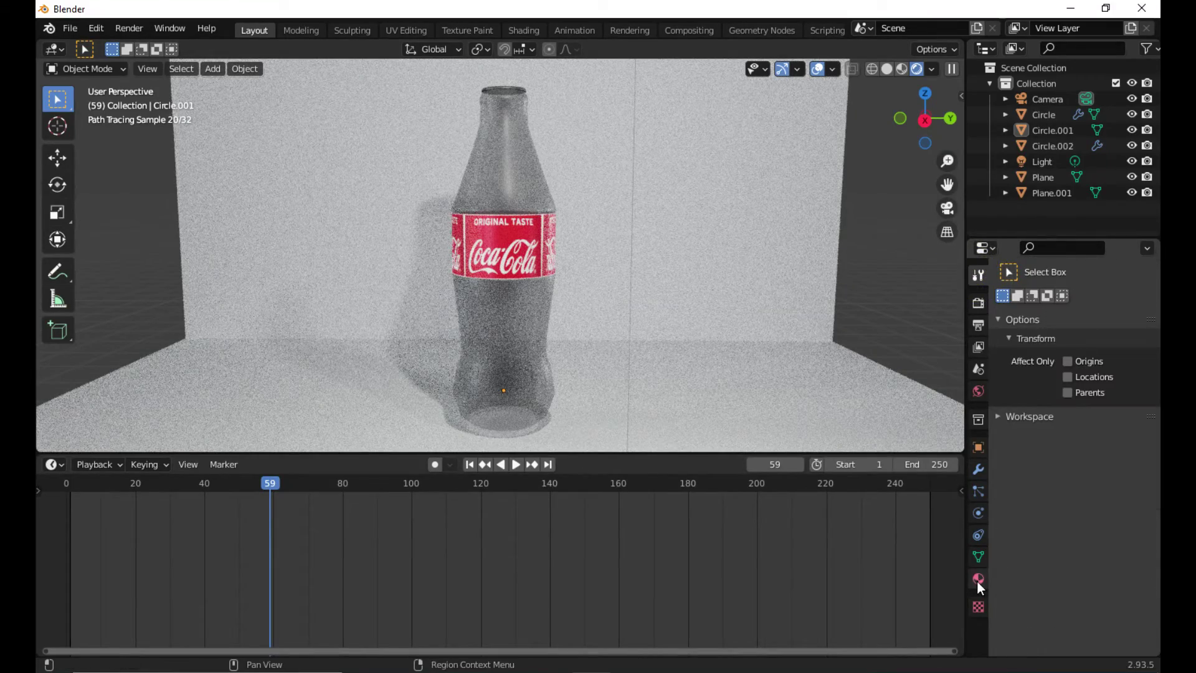
pyautogui.click(978, 579)
pyautogui.click(129, 28)
pyautogui.click(185, 49)
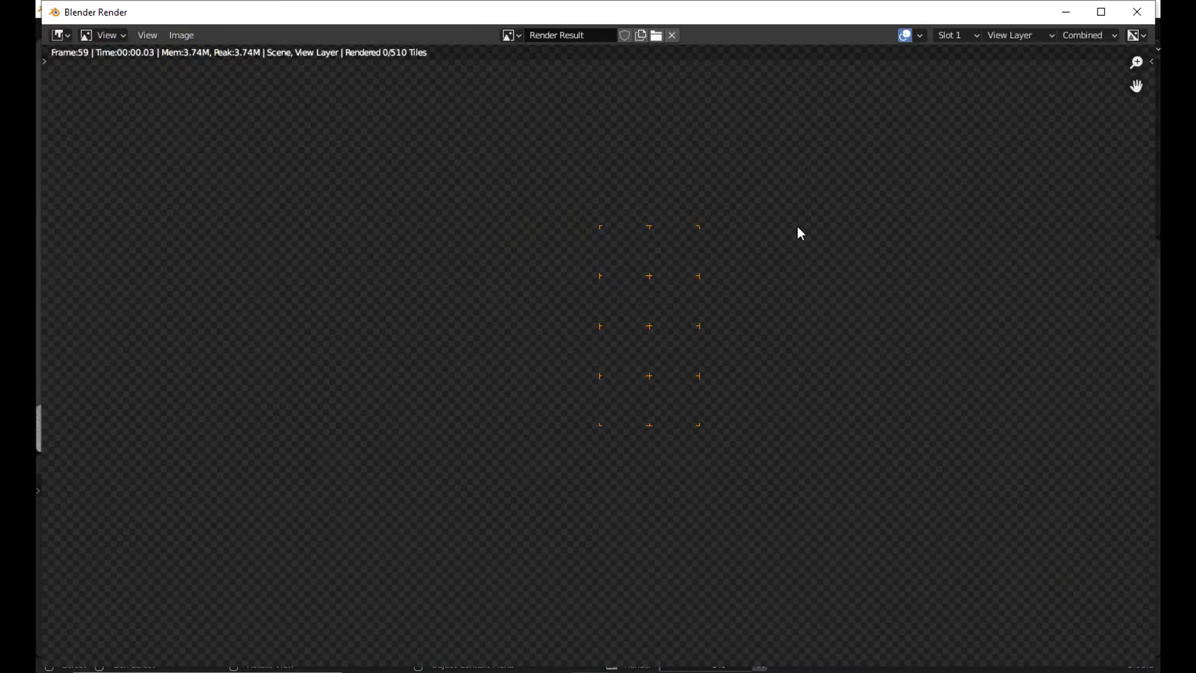
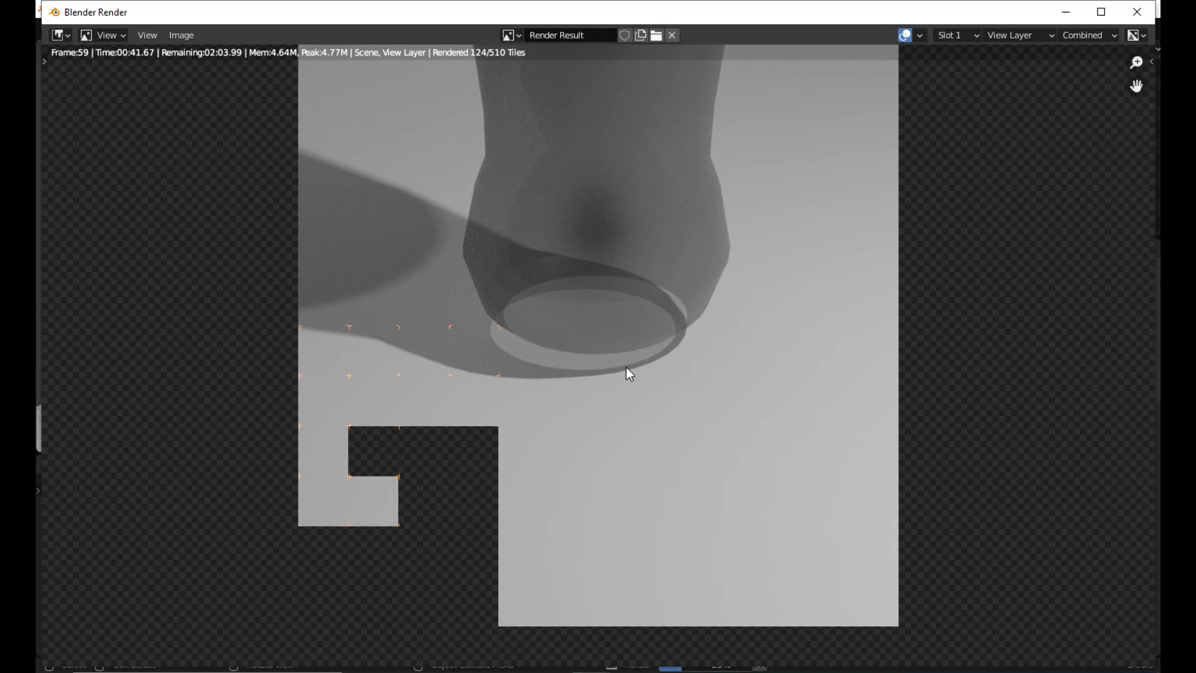
pyautogui.click(1137, 12)
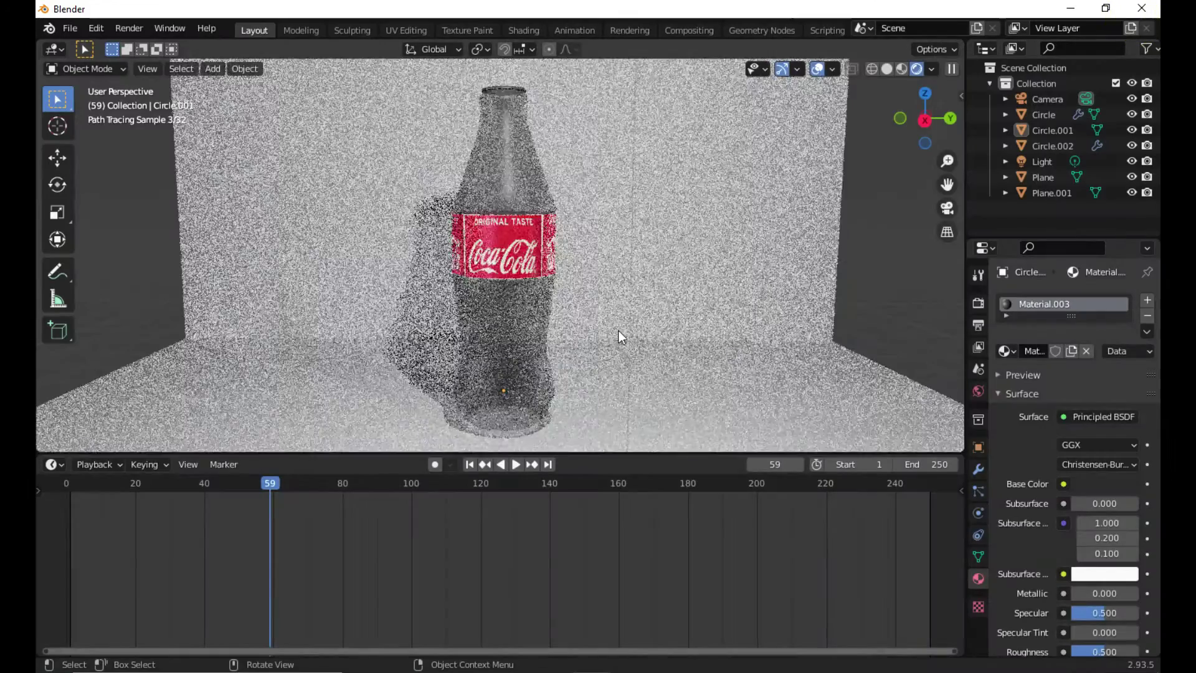
# Step: Switch the scene back to Material Preview shading, select the camera and look through it
pyautogui.click(901, 69)
pyautogui.scroll(-6, 663, 319)
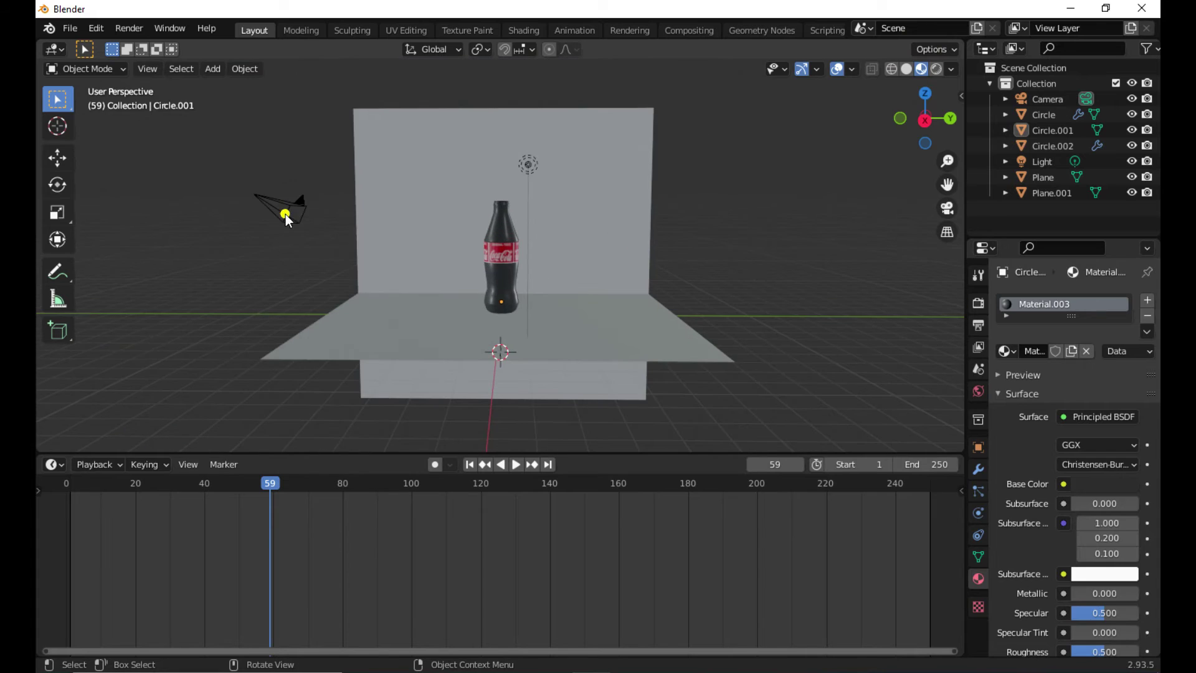
pyautogui.click(289, 218)
pyautogui.press('KP_0')
pyautogui.scroll(-4, 595, 152)
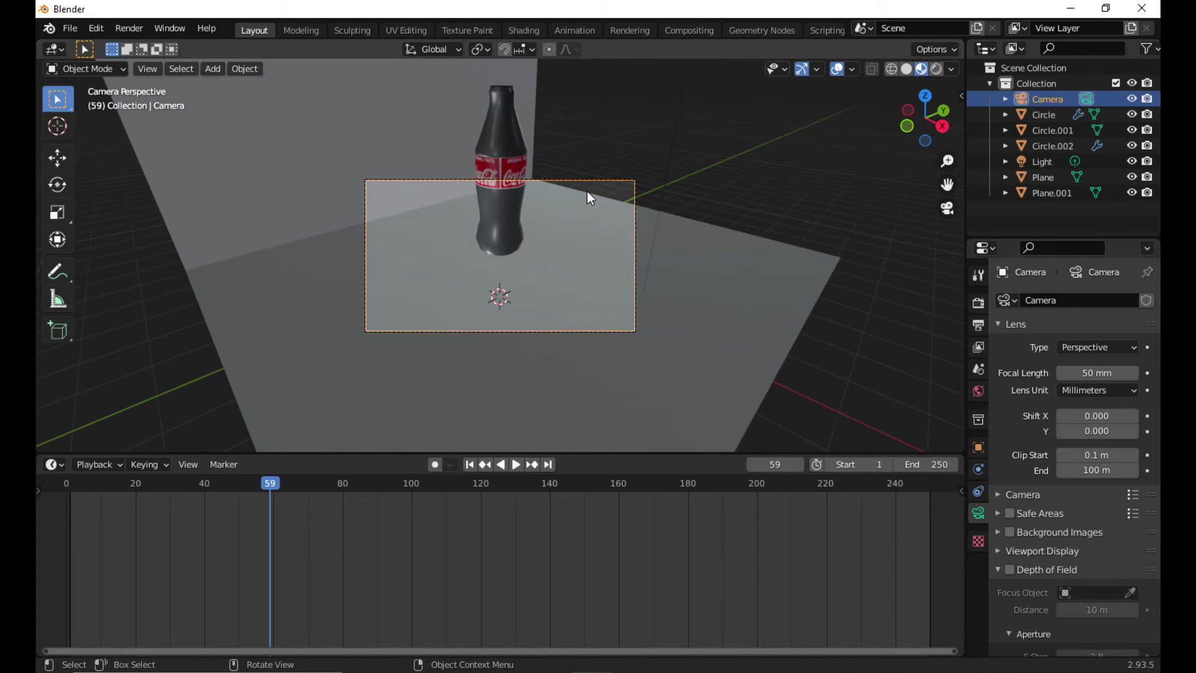
# Step: Rotate the camera to turn it toward the bottle, undoing the unwanted turns along the way
pyautogui.moveTo(574, 196); pyautogui.dragTo(593, 219, button='middle')
pyautogui.scroll(-3, 592, 219)
pyautogui.click(57, 184)
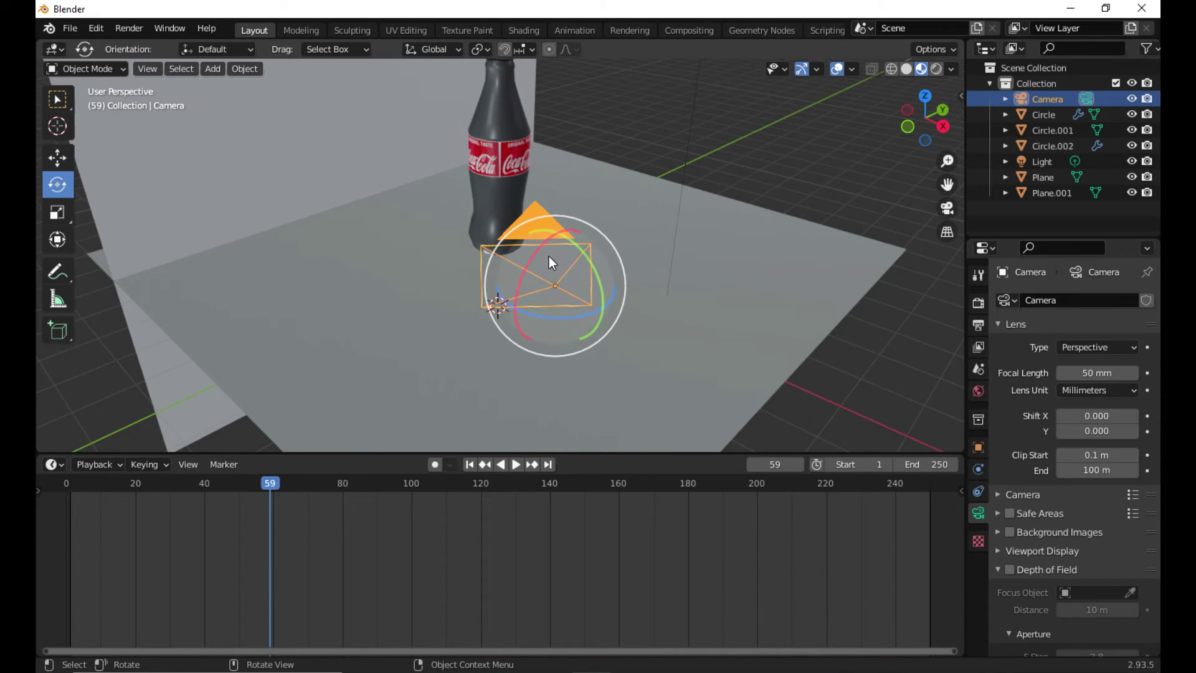
pyautogui.moveTo(548, 248); pyautogui.dragTo(565, 228)
pyautogui.hotkey('ctrl', 'z')
pyautogui.hotkey('ctrl', 'z')
pyautogui.moveTo(548, 230); pyautogui.dragTo(549, 205)
pyautogui.click(548, 208)
pyautogui.moveTo(543, 277); pyautogui.dragTo(568, 261)
pyautogui.hotkey('ctrl', 'z')
pyautogui.click(549, 198)
pyautogui.scroll(-5, 552, 281)
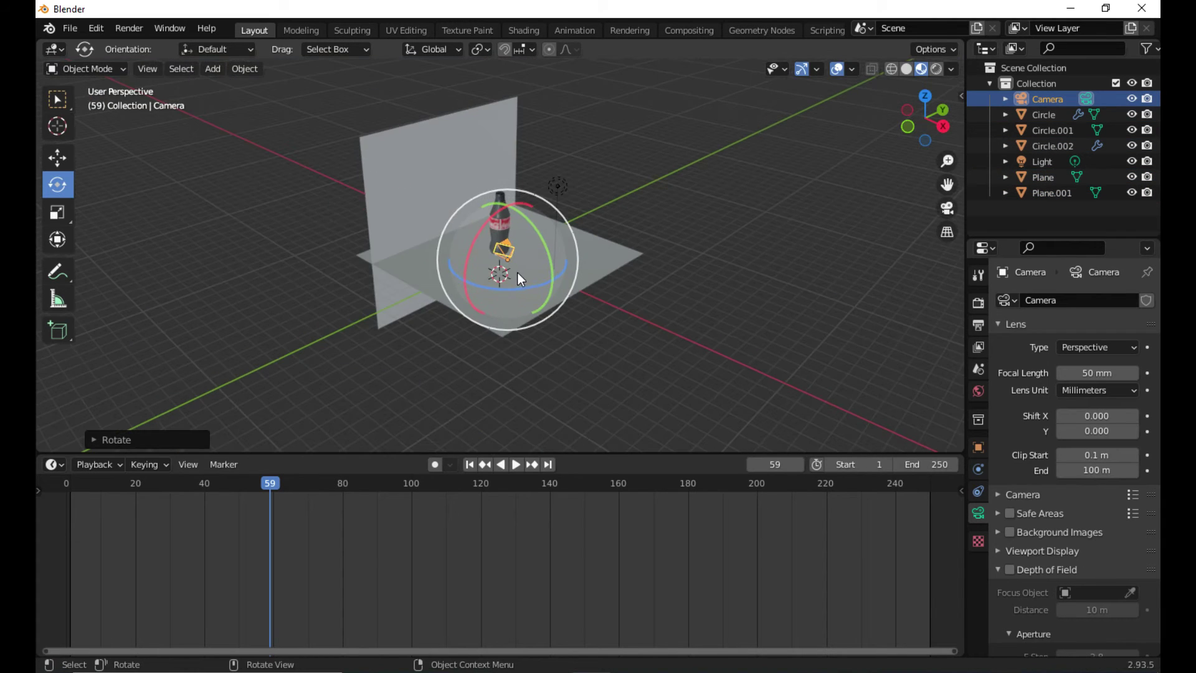
# Step: Move the camera away from the bottle and show the scene from the front
pyautogui.press('g')
pyautogui.click(579, 303)
pyautogui.moveTo(669, 330); pyautogui.dragTo(606, 305, button='middle')
pyautogui.press('KP_1')
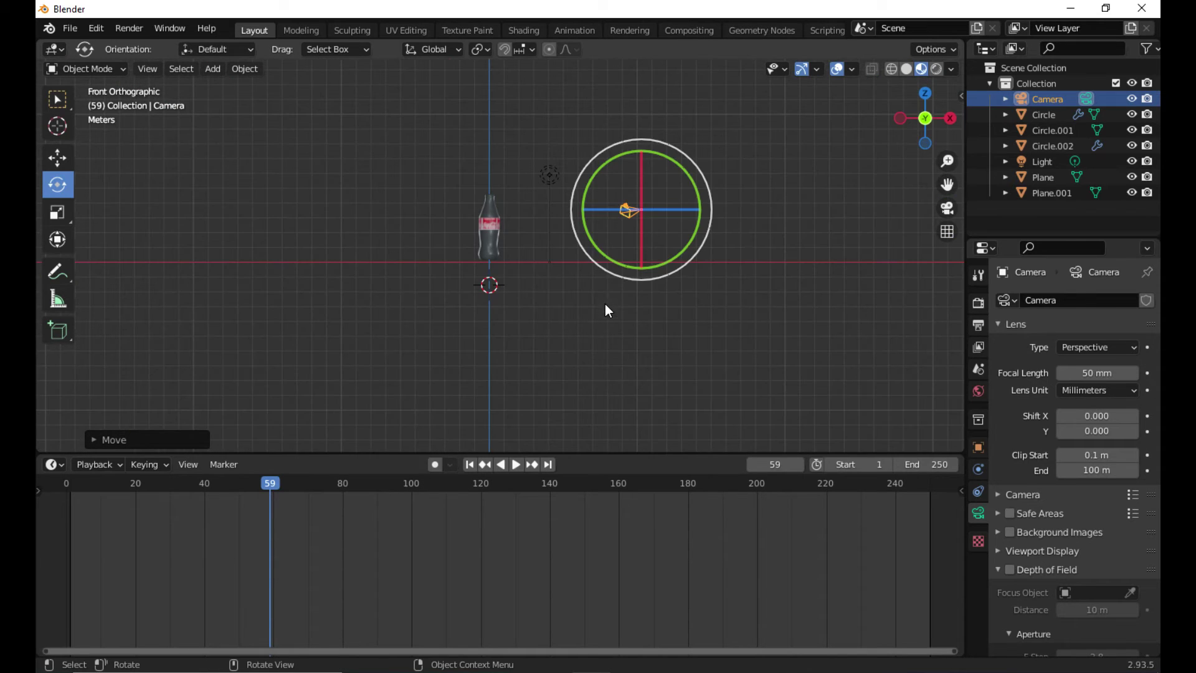
# Step: Lower the camera and bring it closer to the bottle, adjusting its position in the front view
pyautogui.click(624, 213)
pyautogui.press('g')
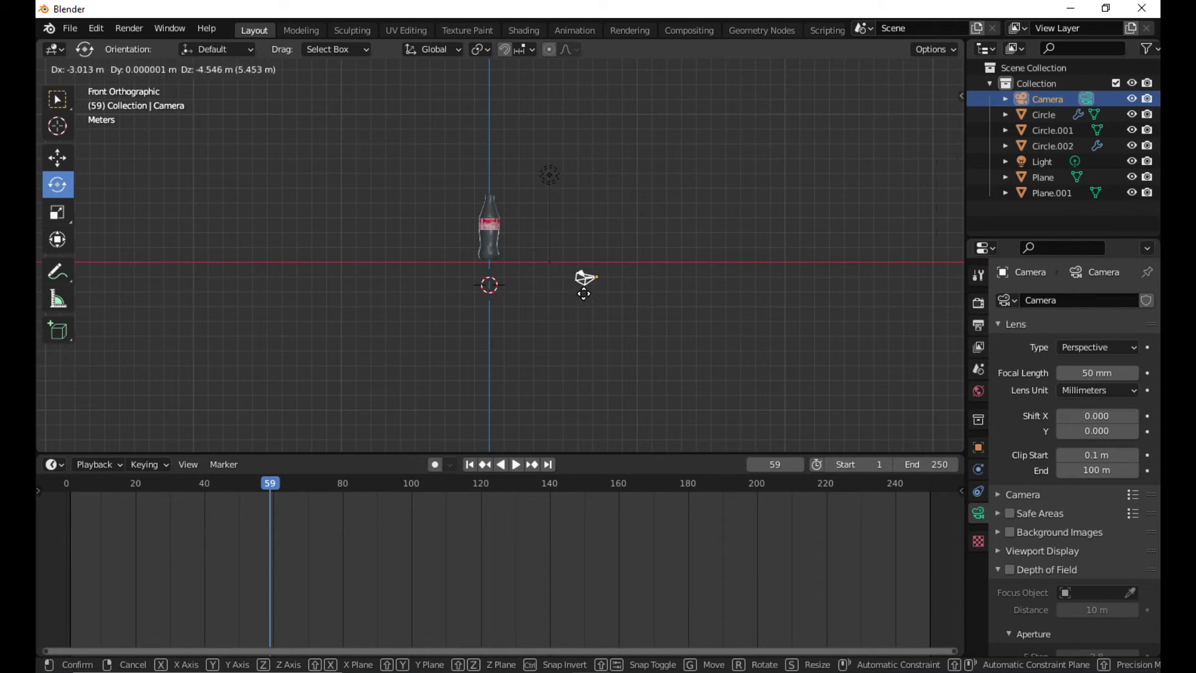
pyautogui.click(602, 255)
pyautogui.moveTo(718, 279); pyautogui.dragTo(595, 305, button='middle')
pyautogui.press('KP_1')
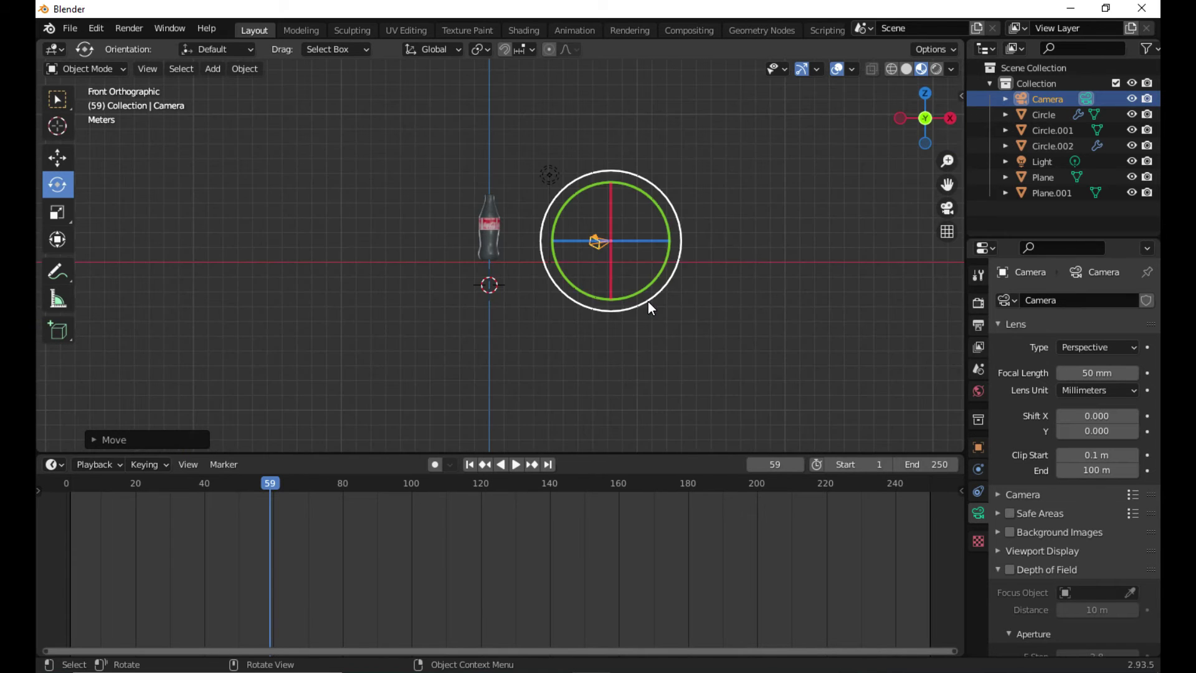
pyautogui.press('g')
pyautogui.click(603, 252)
pyautogui.moveTo(603, 252); pyautogui.dragTo(529, 324, button='middle')
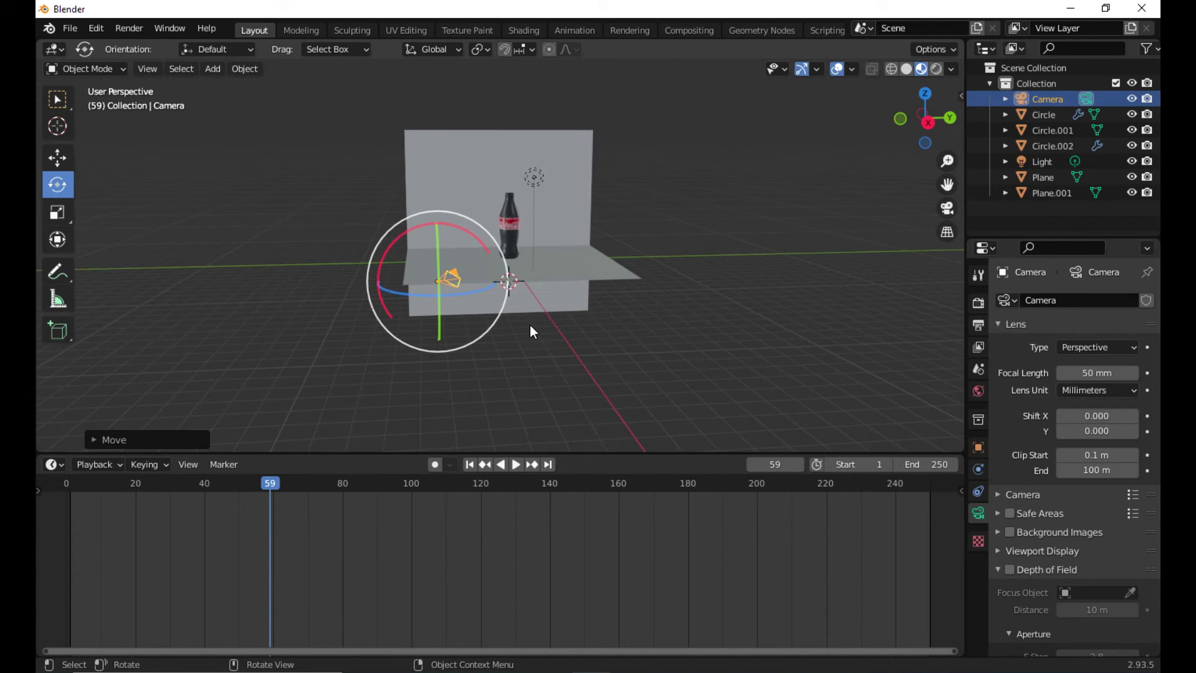
# Step: Shift the camera sideways into line with the bottle, and set its focal length to 181.8 mm
pyautogui.click(58, 158)
pyautogui.moveTo(499, 282); pyautogui.dragTo(577, 285)
pyautogui.moveTo(483, 274); pyautogui.dragTo(460, 281, button='middle')
pyautogui.scroll(5, 459, 282)
pyautogui.moveTo(625, 416); pyautogui.dragTo(539, 319, button='middle')
pyautogui.moveTo(565, 326); pyautogui.dragTo(629, 305)
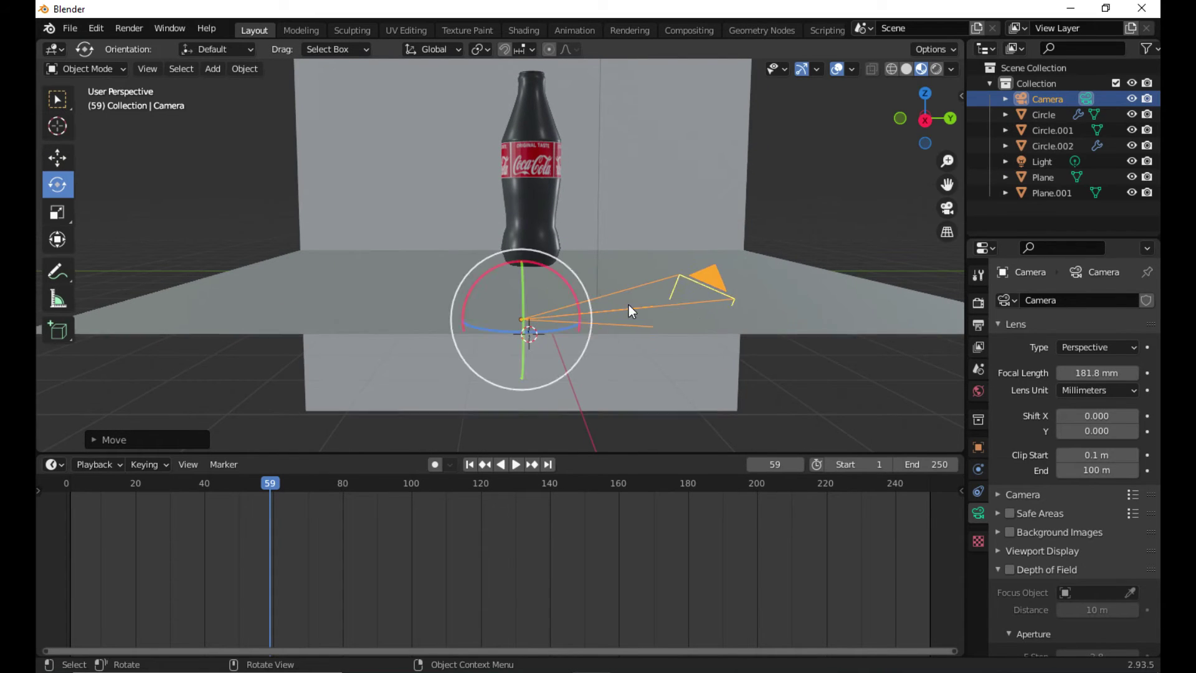
# Step: Undo the last camera change, reposition and turn the camera in front of the bottle, and look through it
pyautogui.hotkey('ctrl', 'z')
pyautogui.click(57, 161)
pyautogui.moveTo(78, 320); pyautogui.dragTo(573, 334)
pyautogui.click(67, 191)
pyautogui.scroll(-1, 186, 194)
pyautogui.moveTo(541, 272); pyautogui.dragTo(560, 293)
pyautogui.moveTo(561, 293); pyautogui.dragTo(47, 378, button='middle')
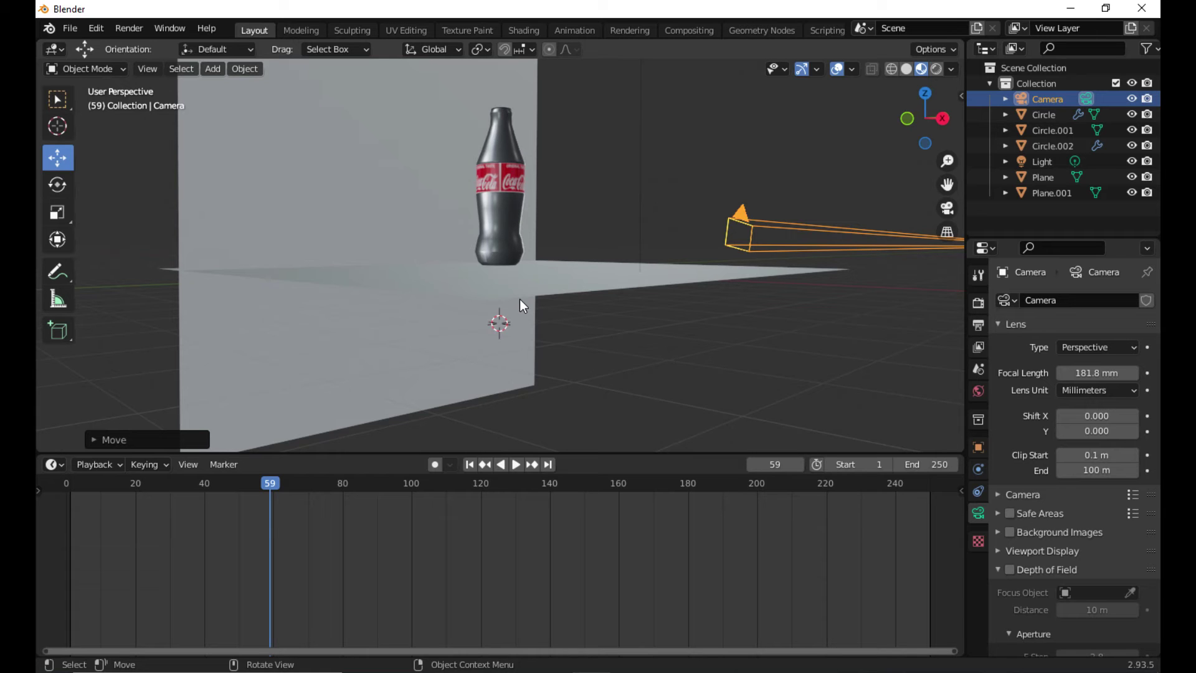
pyautogui.press('KP_0')
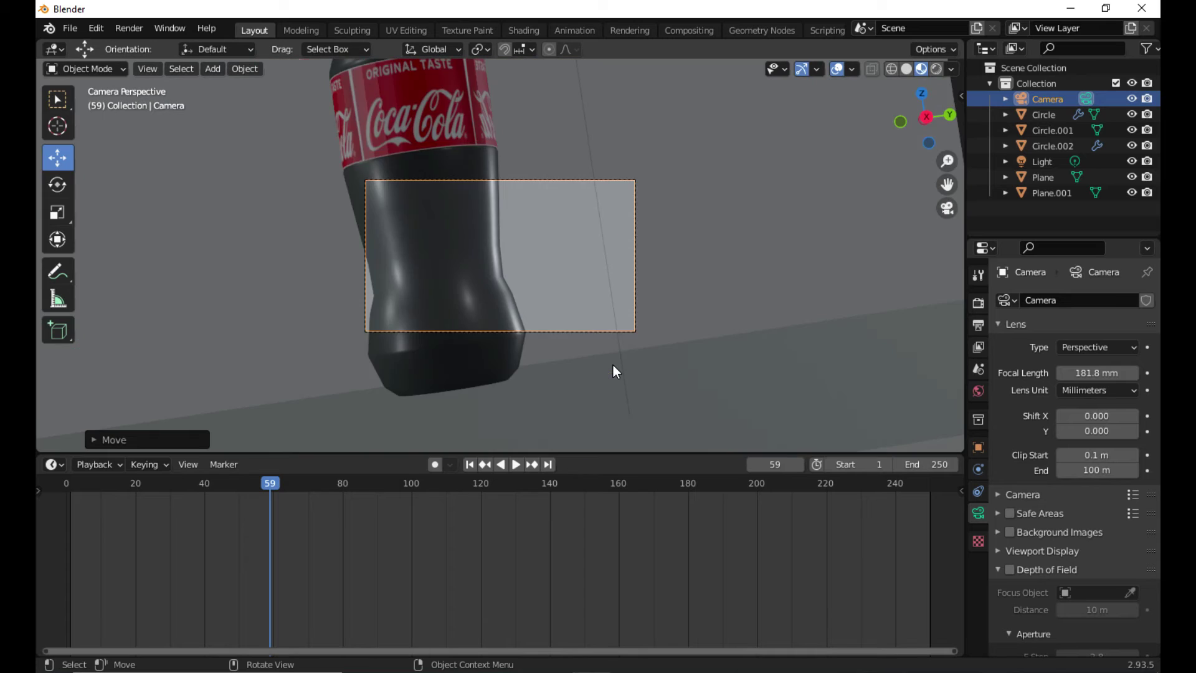
# Step: Leave the camera view and reselect the camera in front of the bottle
pyautogui.scroll(-3, 613, 371)
pyautogui.click(629, 344)
pyautogui.click(632, 346)
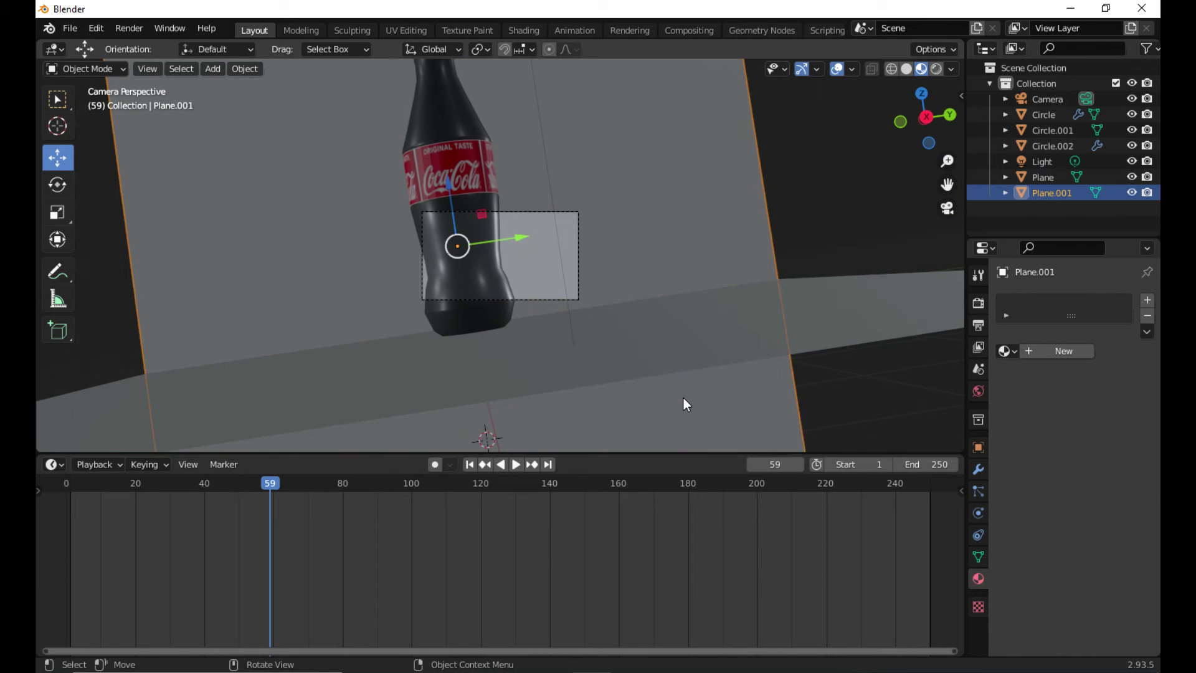
pyautogui.moveTo(683, 398); pyautogui.dragTo(668, 382, button='middle')
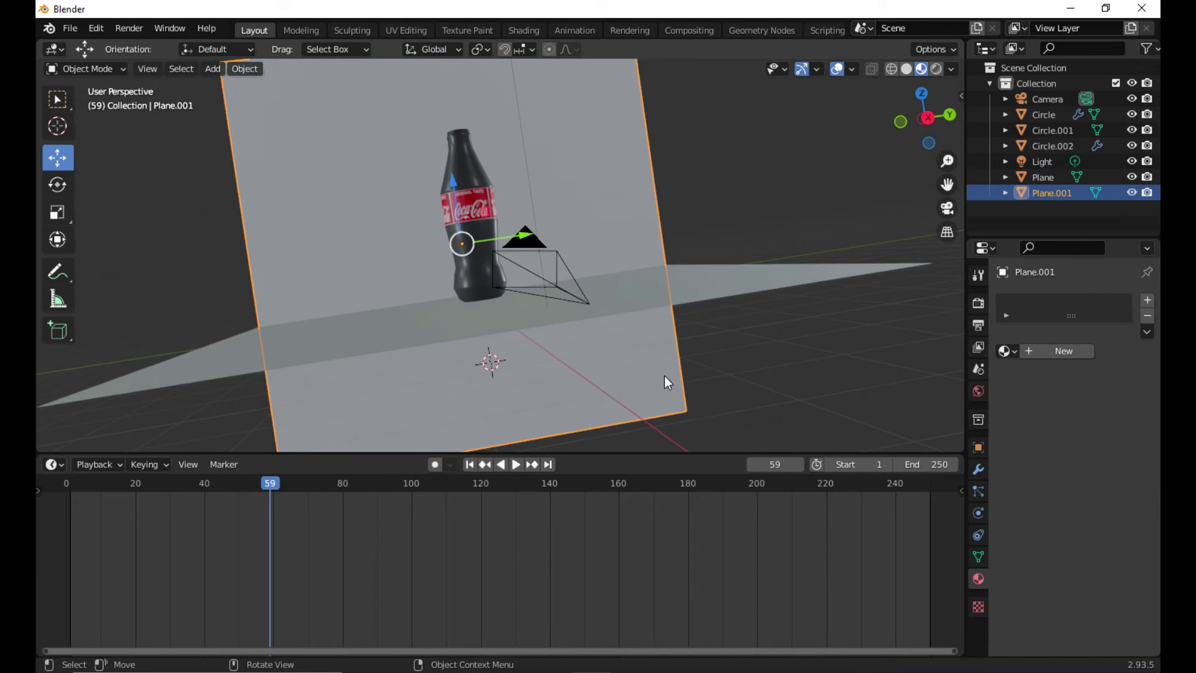
pyautogui.scroll(1, 664, 375)
pyautogui.moveTo(610, 346); pyautogui.dragTo(648, 342, button='middle')
pyautogui.click(738, 261)
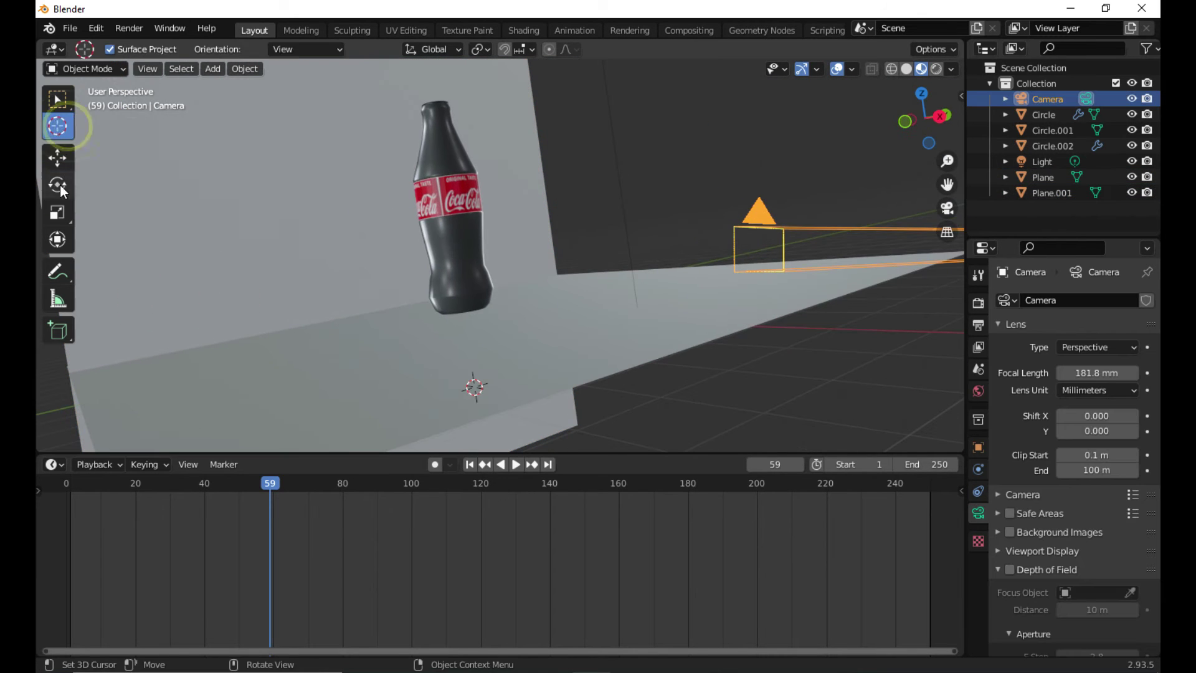
# Step: Move the camera farther back from the bottle and look through it
pyautogui.click(57, 126)
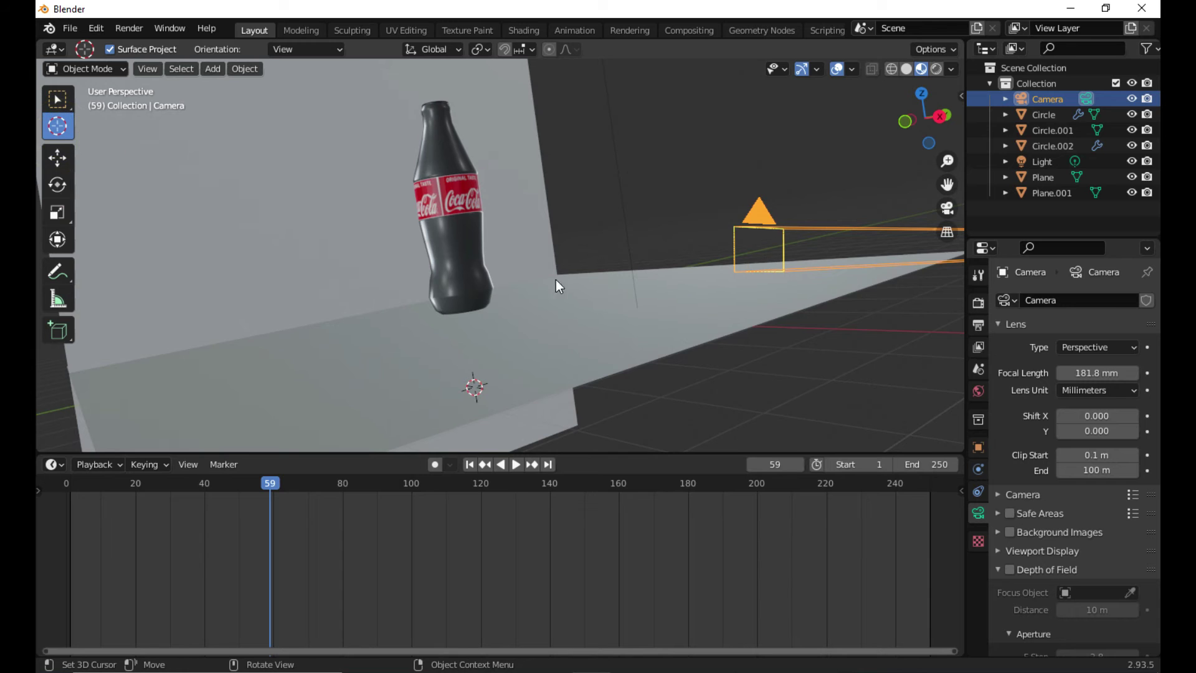
pyautogui.moveTo(559, 287); pyautogui.dragTo(774, 259, button='middle')
pyautogui.hotkey('shift', 'space')
pyautogui.press('g')
pyautogui.moveTo(897, 246); pyautogui.dragTo(428, 311)
pyautogui.press('KP_0')
# Step: Try to move and scale the camera, bottle and planes together, and undo the changes
pyautogui.click(502, 304)
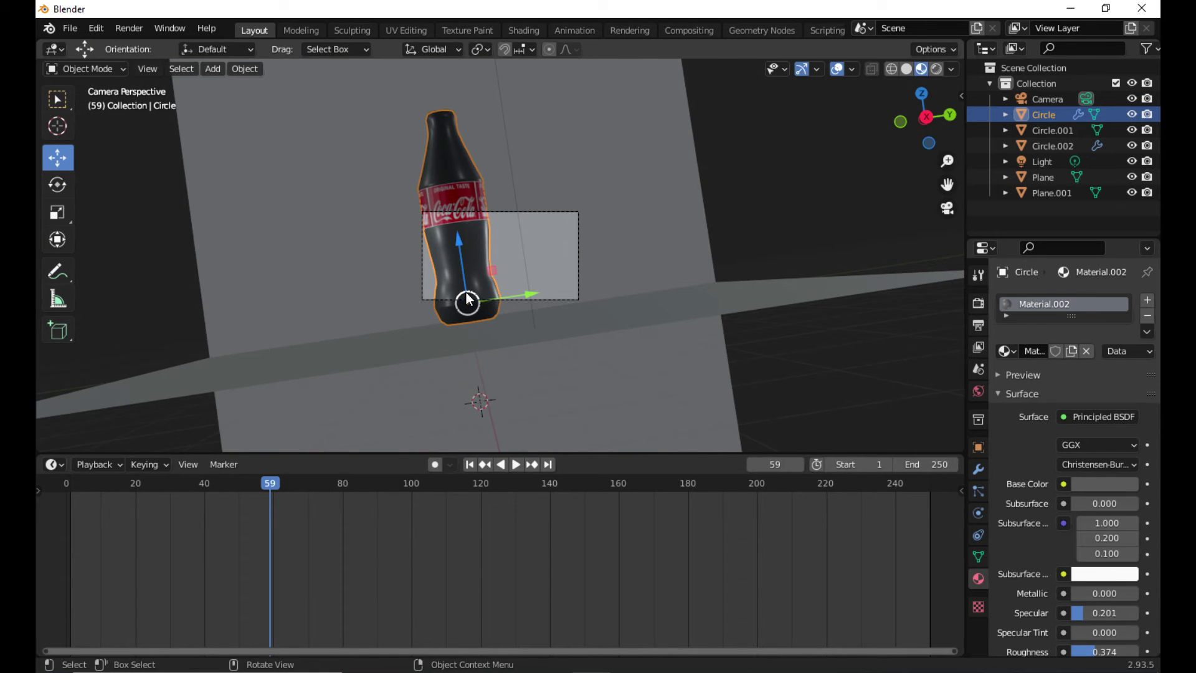
pyautogui.moveTo(495, 134); pyautogui.dragTo(462, 267)
pyautogui.keyDown('shift'); pyautogui.click(527, 340); pyautogui.keyUp('shift')
pyautogui.press('g')
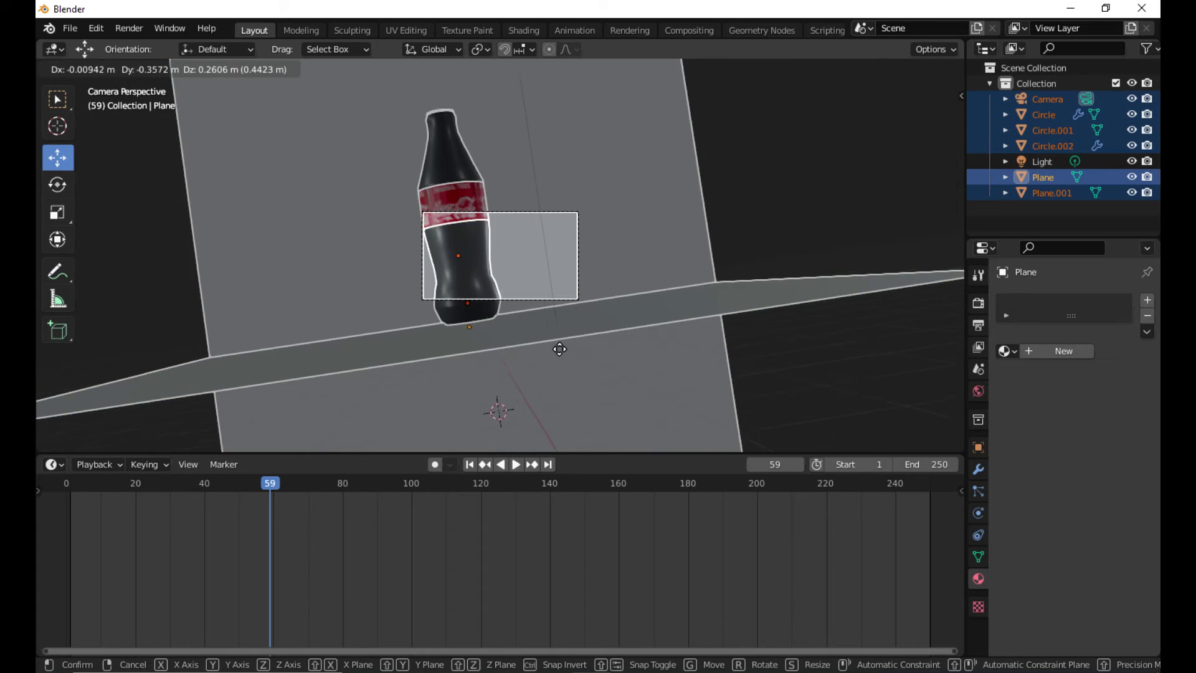
pyautogui.rightClick(566, 355)
pyautogui.press('s')
pyautogui.click(553, 343)
pyautogui.hotkey('ctrl', 'z')
pyautogui.press('s')
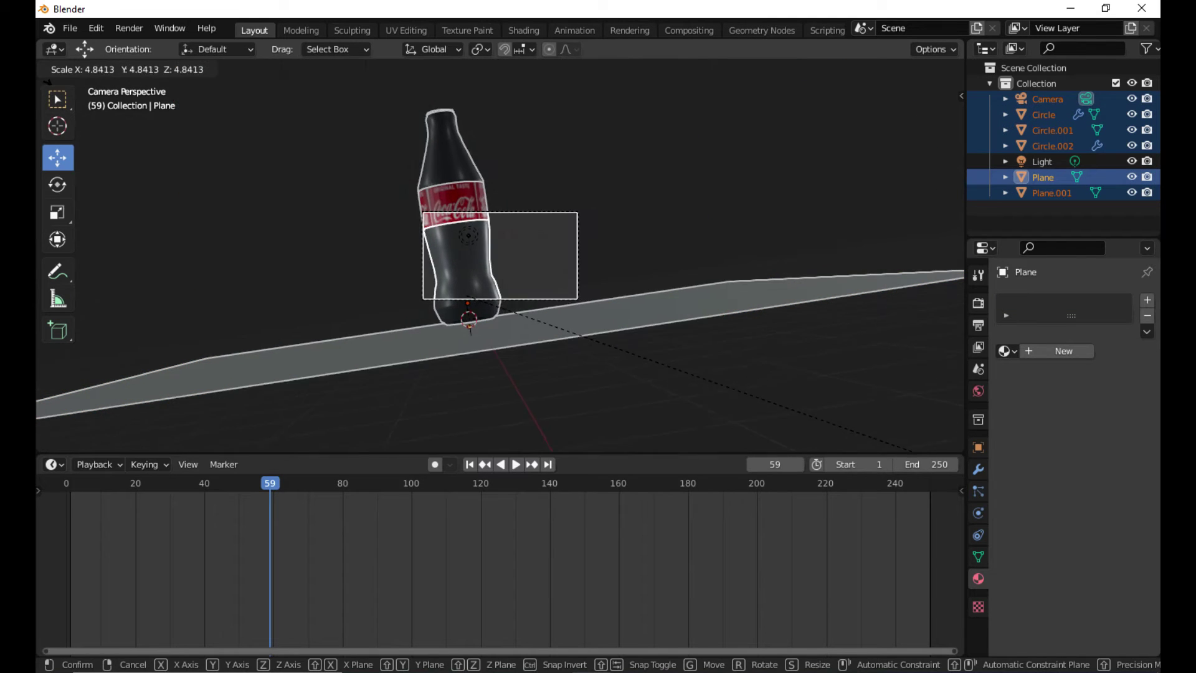
pyautogui.click(555, 284)
pyautogui.hotkey('ctrl', 'z')
pyautogui.hotkey('ctrl', 'z')
pyautogui.hotkey('ctrl', 'z')
# Step: Select only the camera and move it about 10.7 m to the side of the planes, along negative Y
pyautogui.moveTo(814, 138); pyautogui.dragTo(304, 521)
pyautogui.moveTo(526, 361); pyautogui.dragTo(484, 289, button='middle')
pyautogui.scroll(-5, 779, 311)
pyautogui.click(781, 308)
pyautogui.click(484, 293)
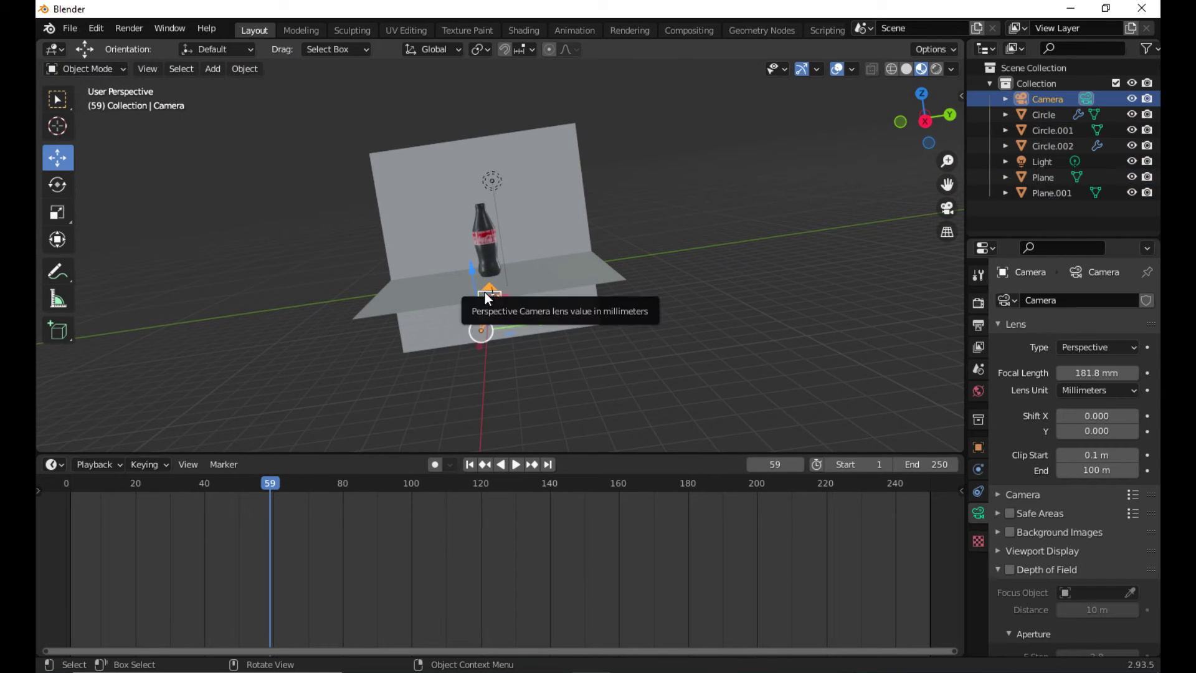
pyautogui.press('g')
pyautogui.click(480, 330)
pyautogui.press('g')
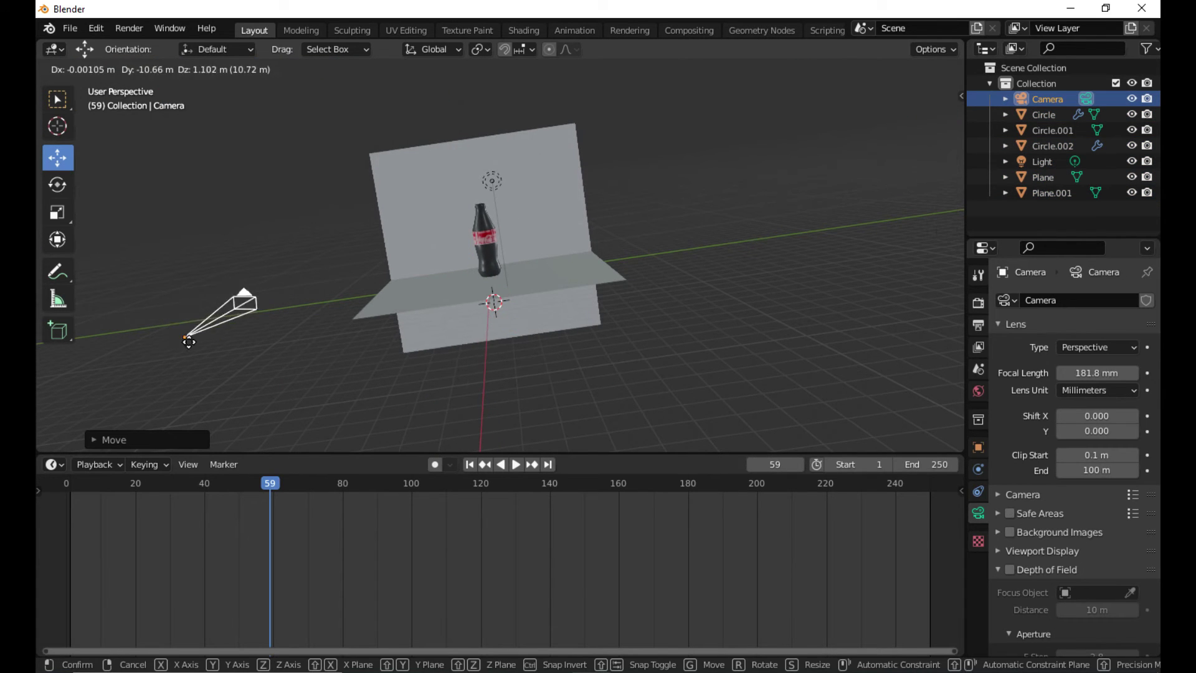
pyautogui.click(189, 341)
# Step: Bring the camera around to the front of the floor plane and check its view
pyautogui.moveTo(189, 342); pyautogui.dragTo(387, 369, button='middle')
pyautogui.moveTo(588, 279); pyautogui.dragTo(674, 240)
pyautogui.moveTo(691, 247); pyautogui.dragTo(615, 278, button='middle')
pyautogui.press('KP_0')
pyautogui.press('KP_0')
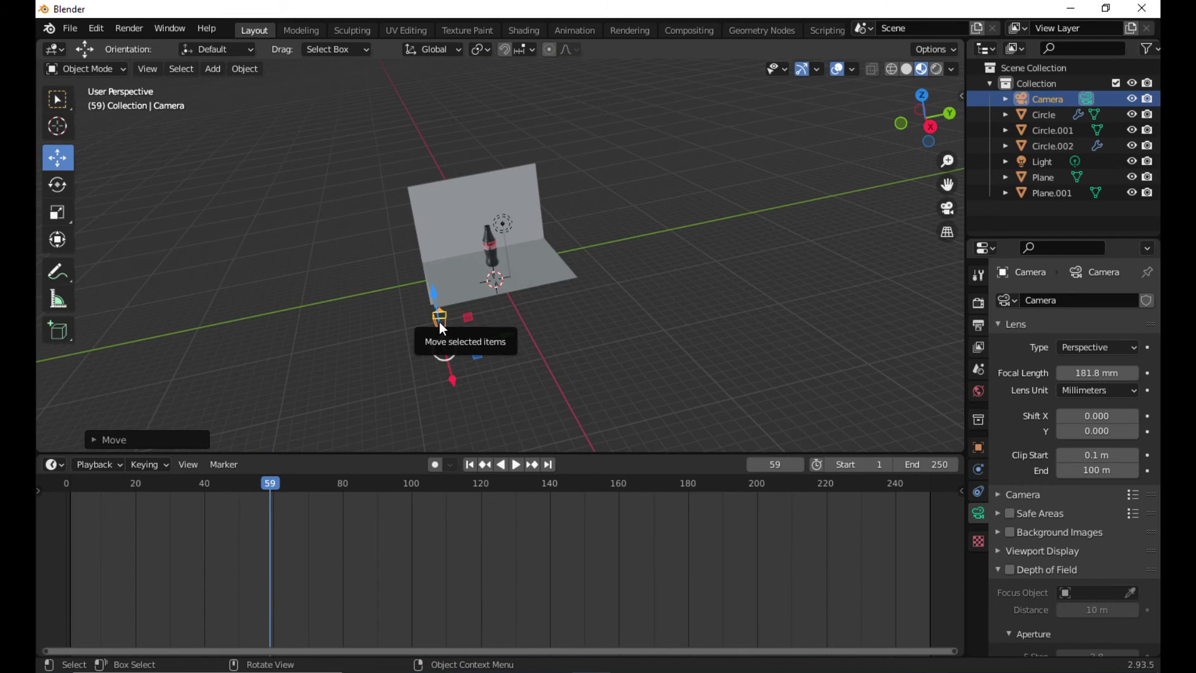
# Step: Rotate the camera toward the bottle, undoing the first turn
pyautogui.click(60, 183)
pyautogui.keyDown('ctrl'); pyautogui.moveTo(451, 297); pyautogui.dragTo(458, 302); pyautogui.keyUp('ctrl')
pyautogui.hotkey('ctrl', 'z')
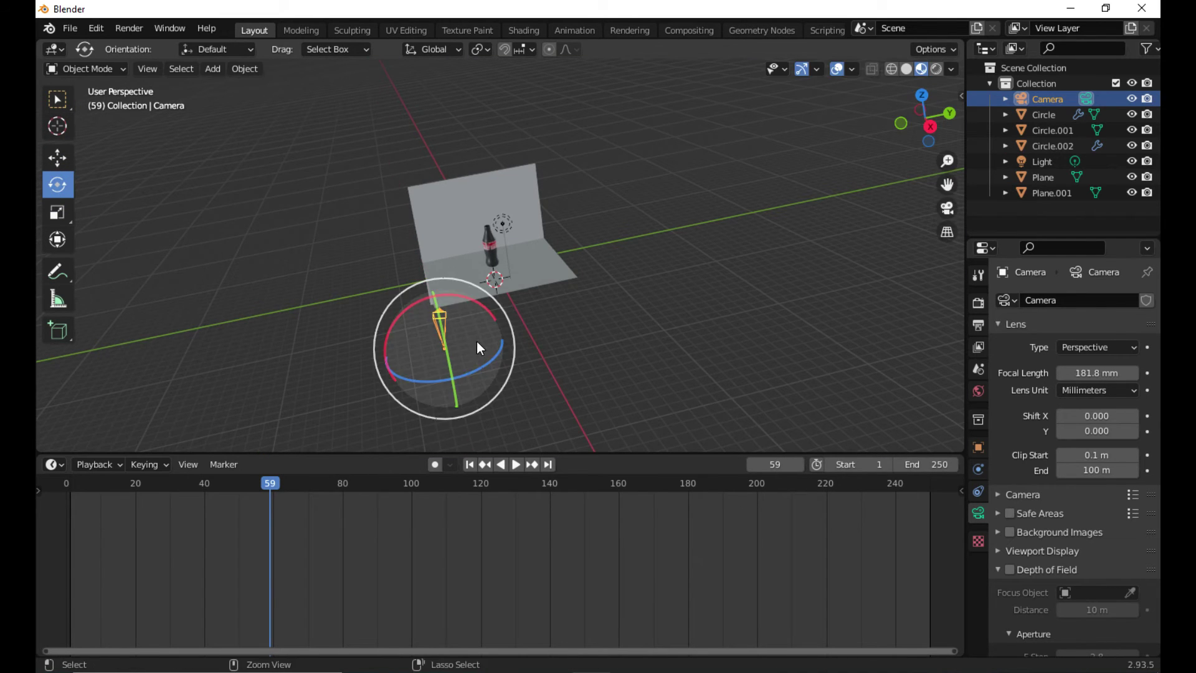
pyautogui.moveTo(467, 374); pyautogui.dragTo(443, 385)
pyautogui.scroll(3, 443, 385)
pyautogui.moveTo(436, 398); pyautogui.dragTo(458, 372, button='middle')
pyautogui.moveTo(508, 272); pyautogui.dragTo(513, 269)
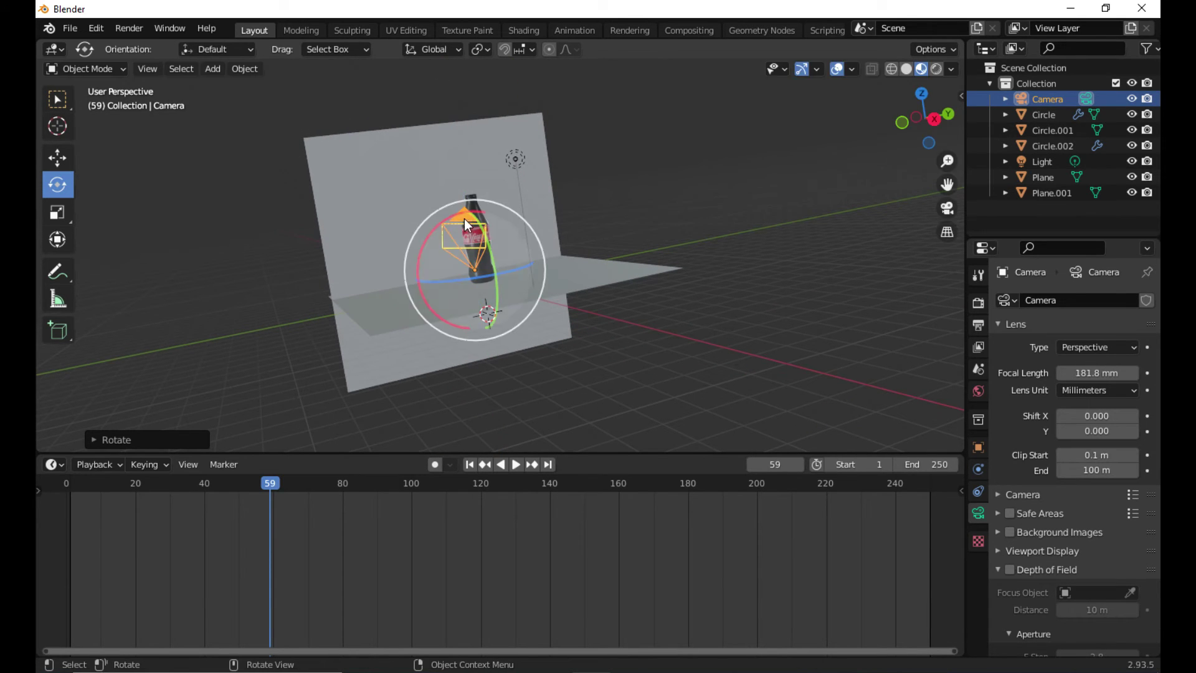
# Step: Fine-tune the camera's rotation to aim it at the bottle, and look through the camera
pyautogui.moveTo(465, 218); pyautogui.dragTo(495, 233)
pyautogui.hotkey('ctrl', 'z')
pyautogui.moveTo(490, 274); pyautogui.dragTo(497, 277)
pyautogui.moveTo(472, 220); pyautogui.dragTo(480, 233)
pyautogui.press('KP_0')
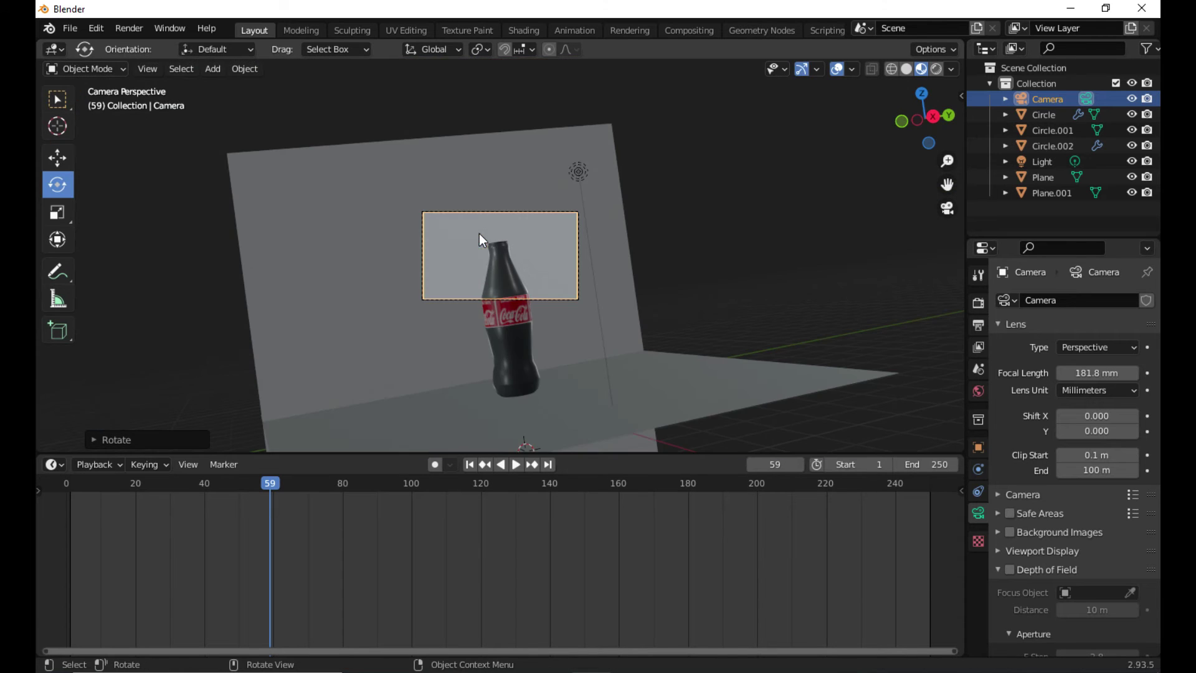
# Step: Rotate the camera to straighten the tilted view of the bottle, and set its focal length to 120 mm
pyautogui.scroll(7, 497, 304)
pyautogui.scroll(-7, 497, 306)
pyautogui.click(56, 185)
pyautogui.moveTo(507, 297)
pyautogui.mouseDown()
pyautogui.moveTo(446, 379)
pyautogui.moveTo(419, 377)
pyautogui.mouseUp()
# Step: Try to scale the camera to enlarge its frame around the bottle
pyautogui.click(525, 219)
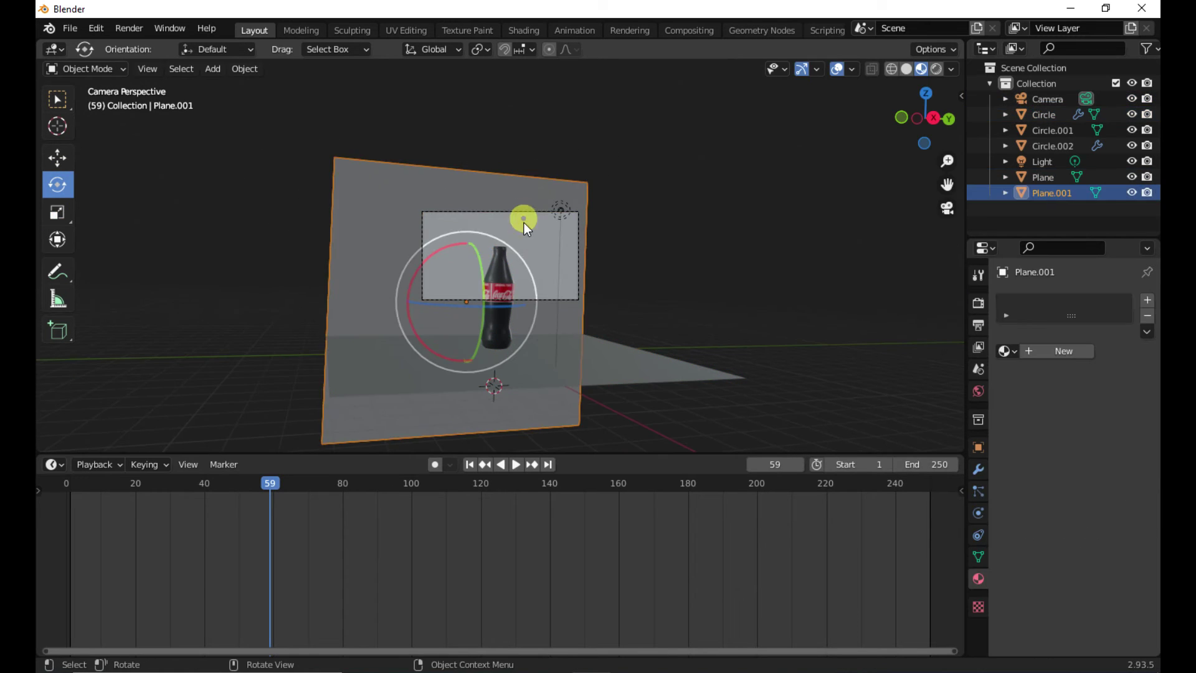
pyautogui.moveTo(544, 300); pyautogui.dragTo(500, 321)
pyautogui.moveTo(507, 248); pyautogui.dragTo(555, 294)
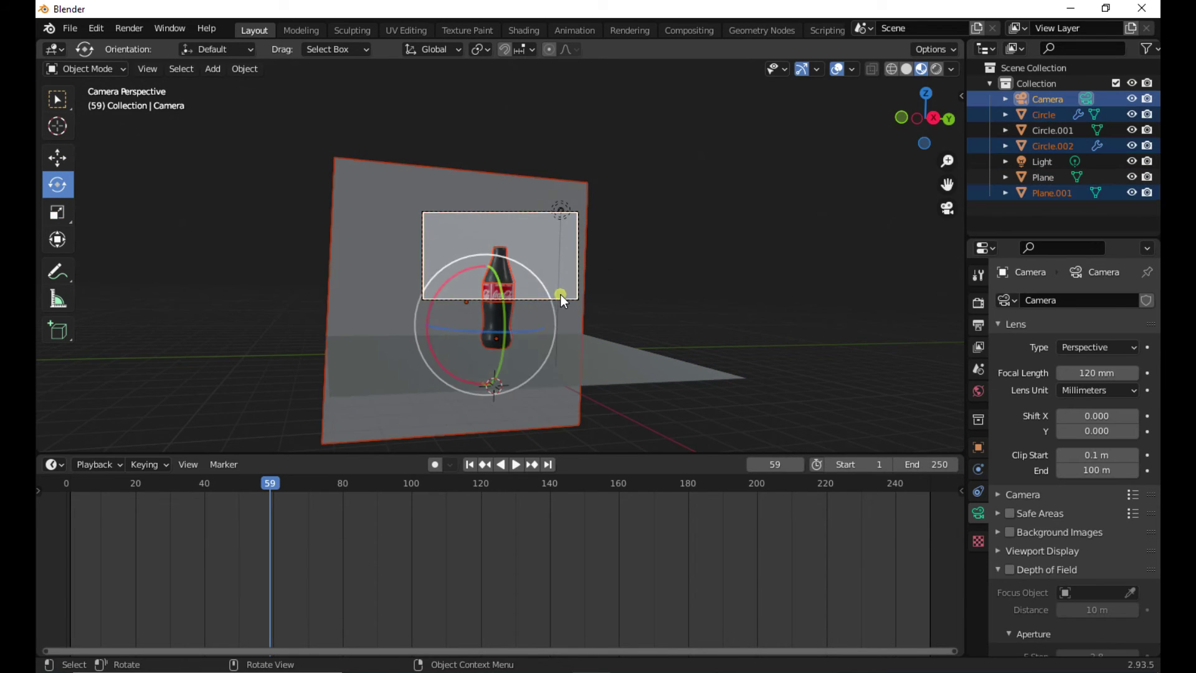
pyautogui.click(560, 299)
pyautogui.press('s')
pyautogui.click(599, 334)
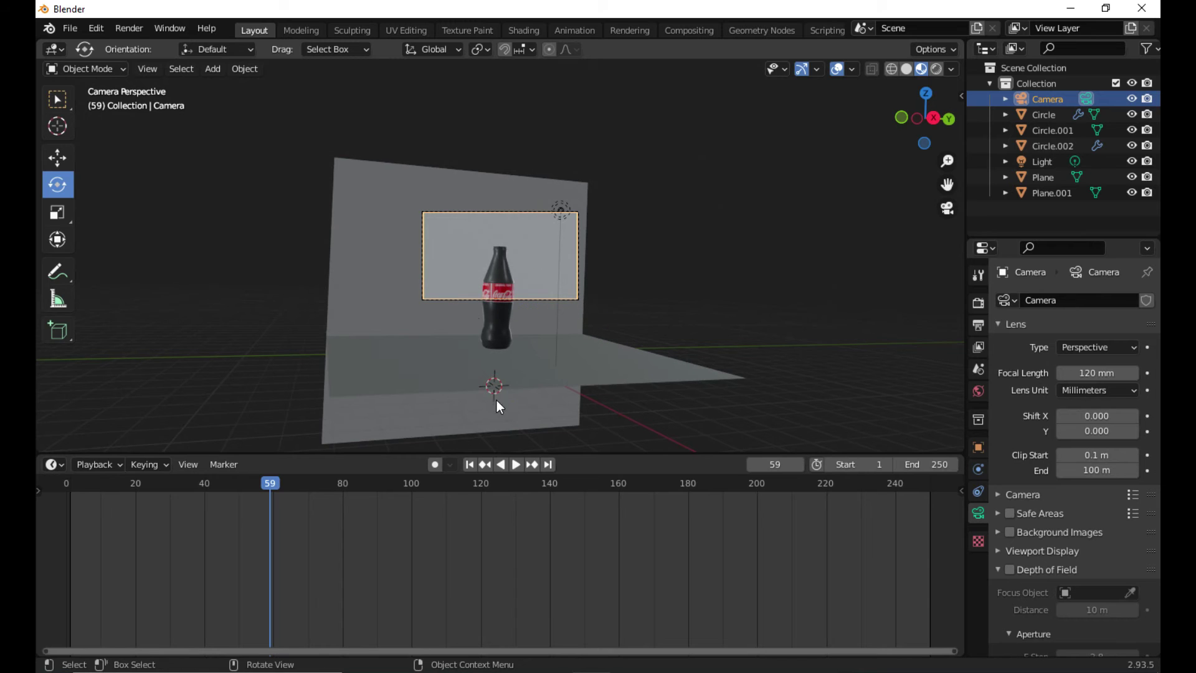
pyautogui.moveTo(498, 405); pyautogui.dragTo(534, 269)
pyautogui.click(554, 300)
pyautogui.click(553, 300)
pyautogui.click(548, 302)
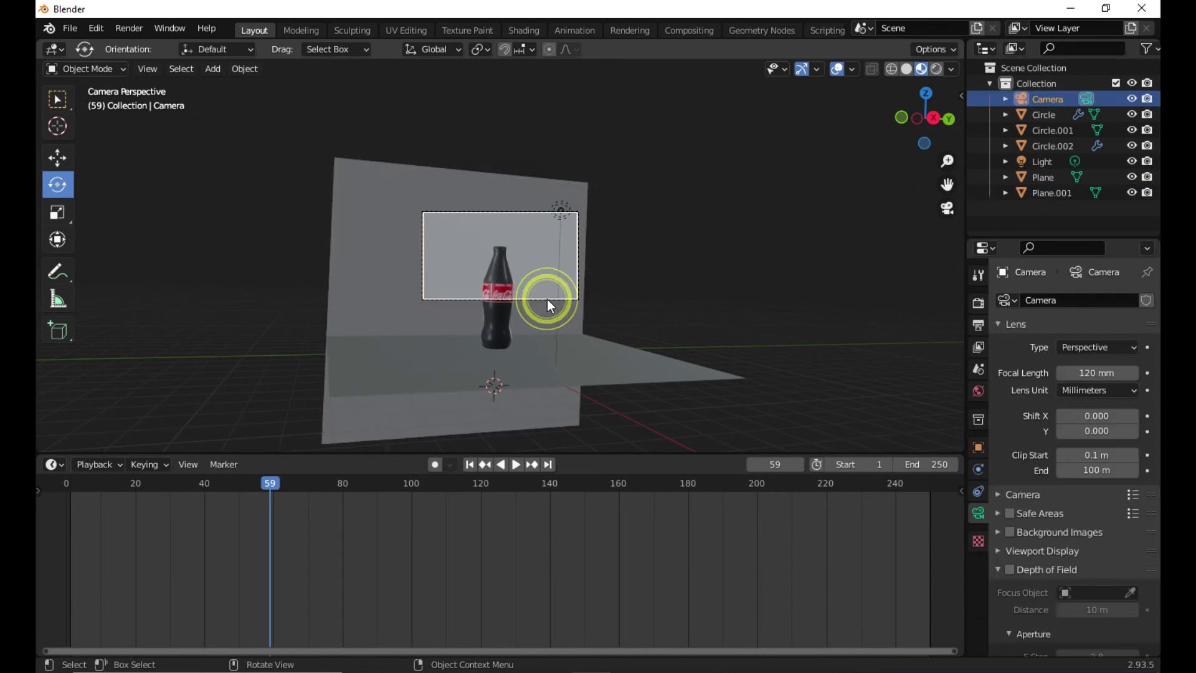
pyautogui.click(536, 269)
pyautogui.click(551, 302)
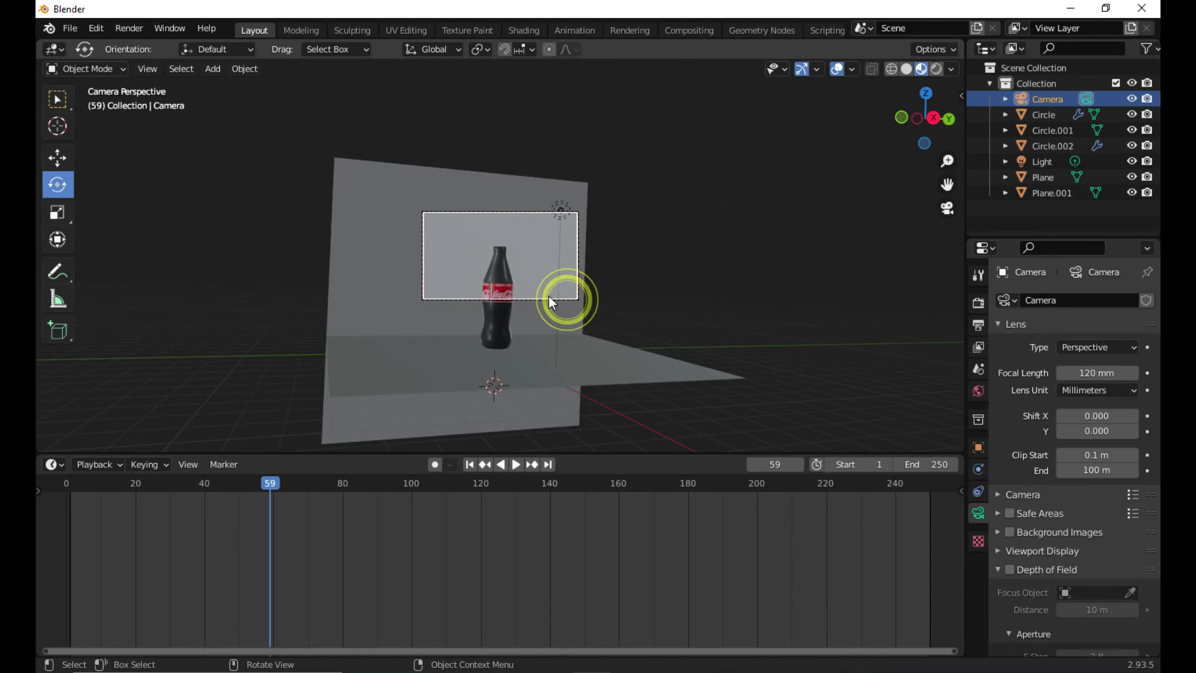
pyautogui.click(524, 290)
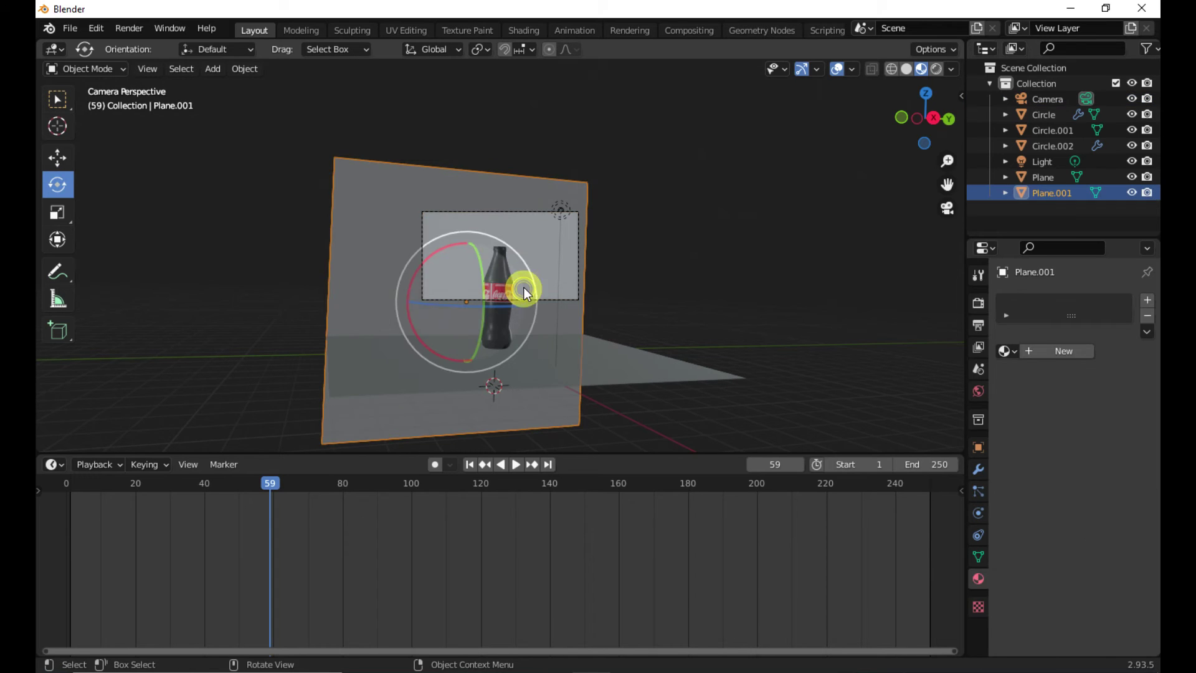
pyautogui.click(561, 301)
pyautogui.scroll(2, 536, 301)
pyautogui.scroll(-2, 546, 335)
pyautogui.moveTo(479, 245); pyautogui.dragTo(550, 267)
pyautogui.click(565, 293)
# Step: Leave the camera view, move the camera farther out from the bottle, and look through it again
pyautogui.click(57, 100)
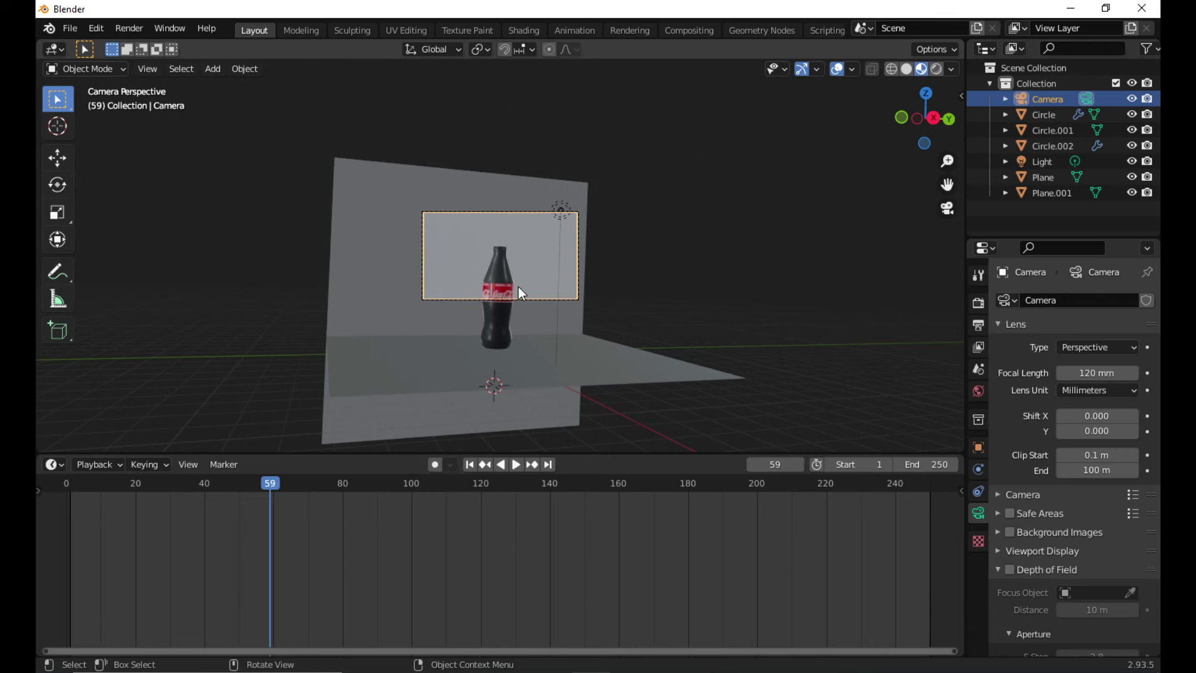
pyautogui.moveTo(518, 293); pyautogui.dragTo(659, 307, button='middle')
pyautogui.click(619, 285)
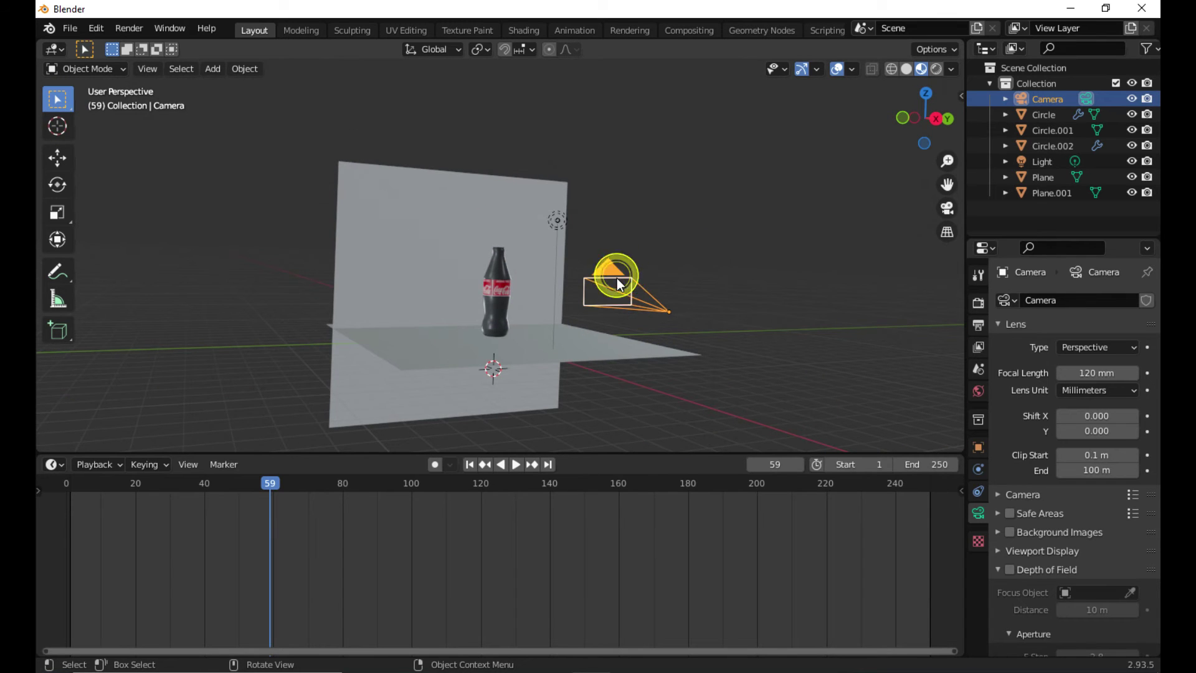
pyautogui.press('g')
pyautogui.click(639, 303)
pyautogui.hotkey('shift', 'space')
pyautogui.press('g')
pyautogui.moveTo(669, 312); pyautogui.dragTo(905, 346)
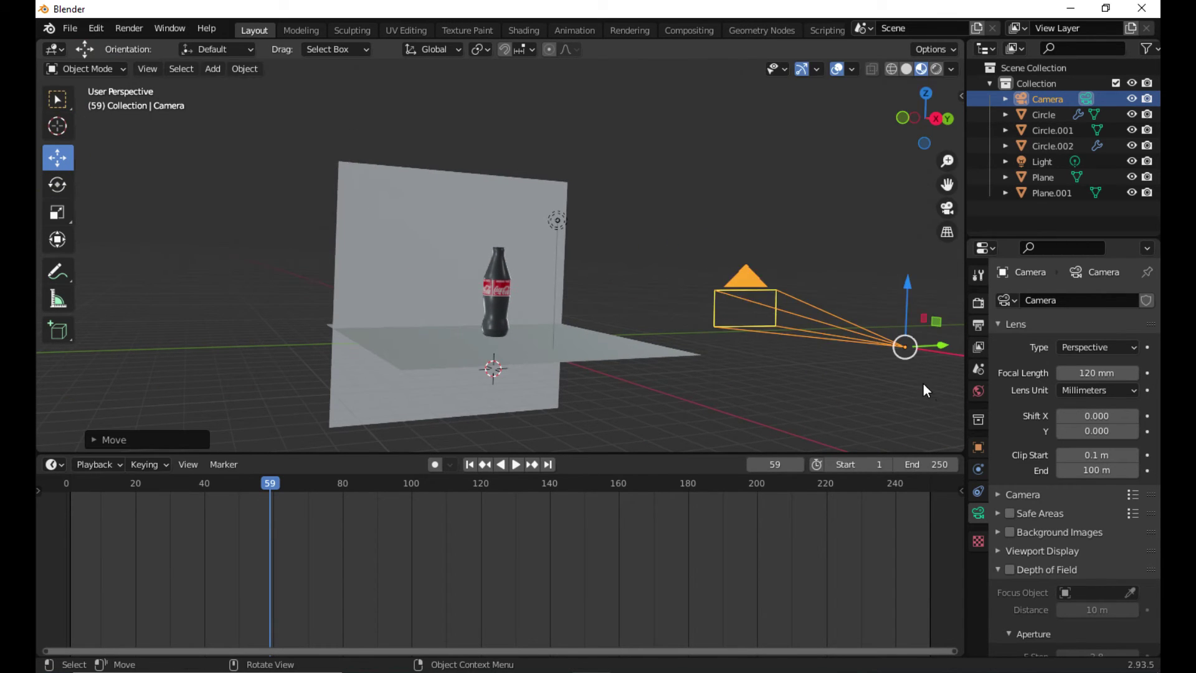
pyautogui.press('KP_0')
# Step: Move the light sideways along Y until it is outside the camera frame, and select the camera
pyautogui.click(767, 278)
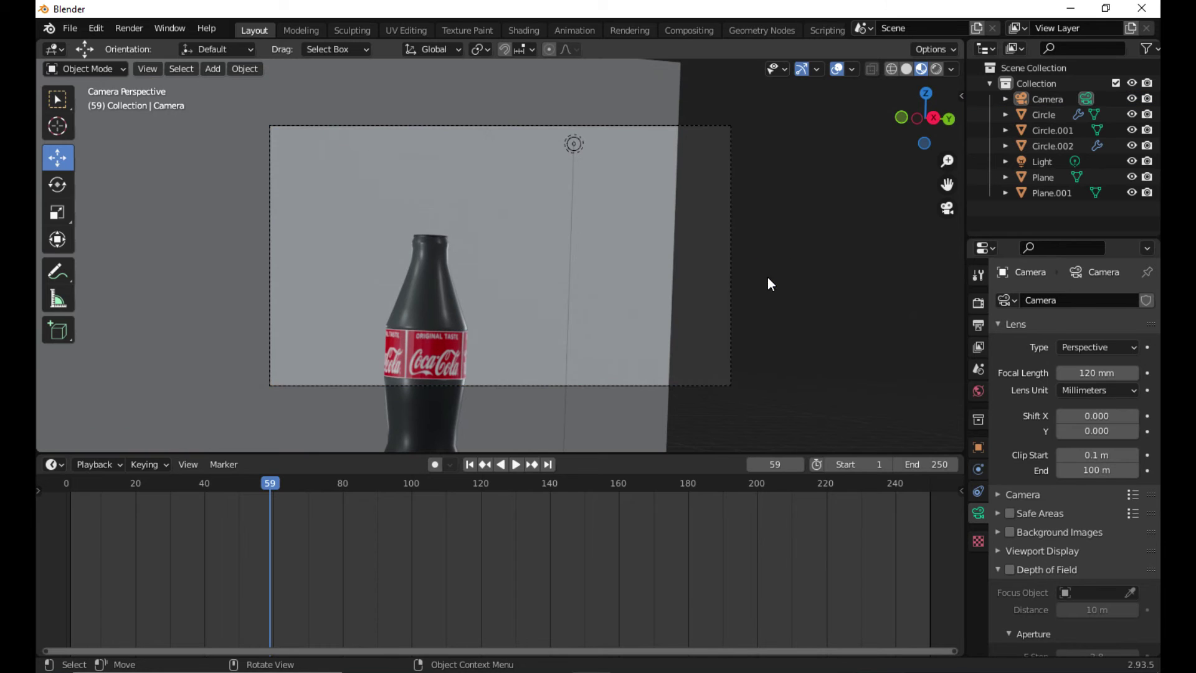
pyautogui.scroll(-3, 771, 284)
pyautogui.click(545, 193)
pyautogui.moveTo(577, 195); pyautogui.dragTo(700, 196)
pyautogui.click(492, 333)
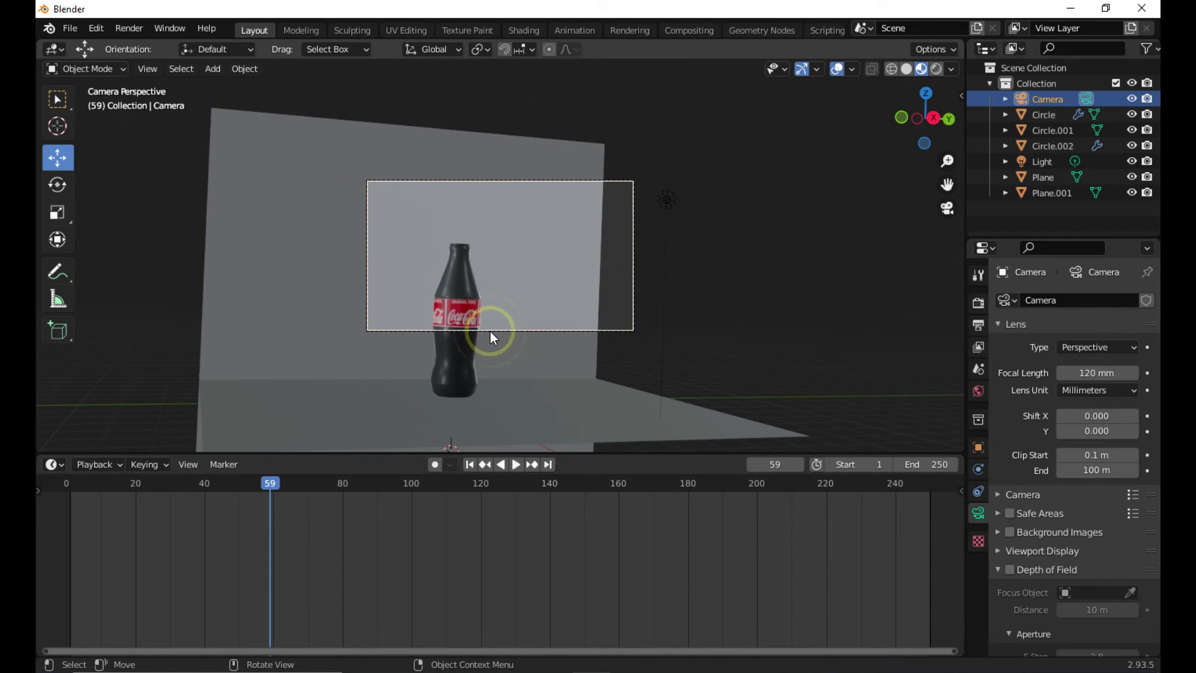
# Step: Leave the camera view, move the camera along the Y axis, and look through it again
pyautogui.scroll(-2, 491, 331)
pyautogui.moveTo(486, 329); pyautogui.dragTo(498, 336, button='middle')
pyautogui.scroll(-3, 499, 335)
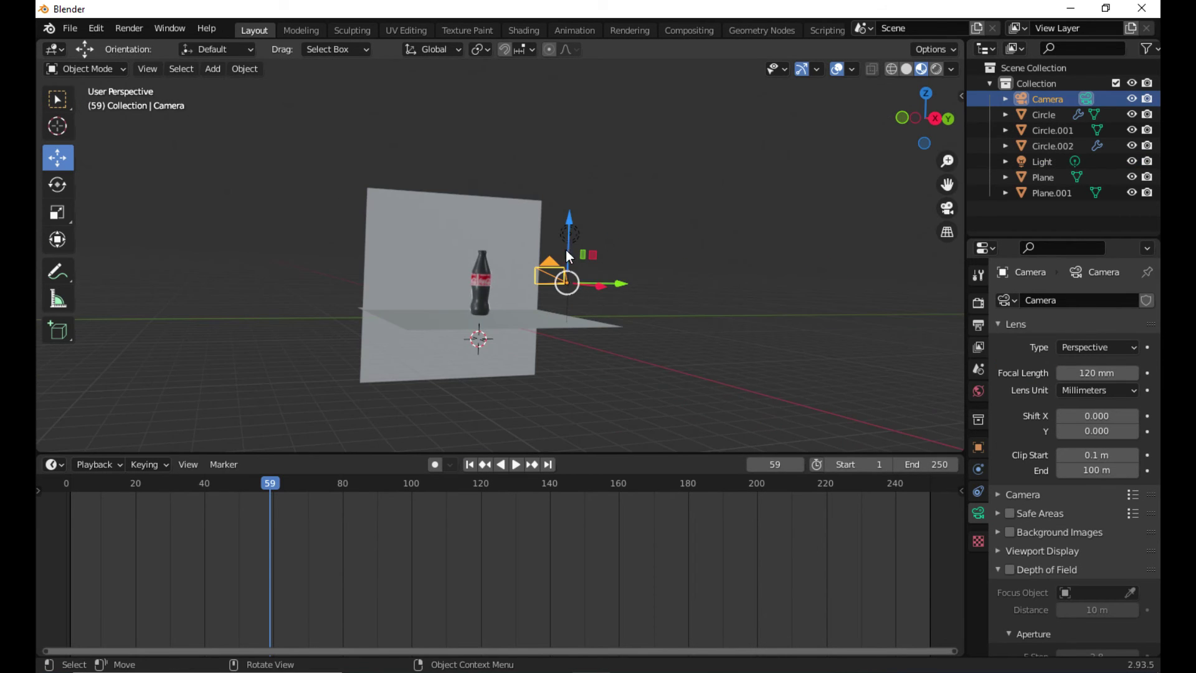
pyautogui.press('g')
pyautogui.press('y')
pyautogui.click(817, 339)
pyautogui.press('KP_0')
# Step: Move the camera farther away from the bottle along the X axis, and check the framing through it
pyautogui.moveTo(622, 363); pyautogui.dragTo(722, 357, button='middle')
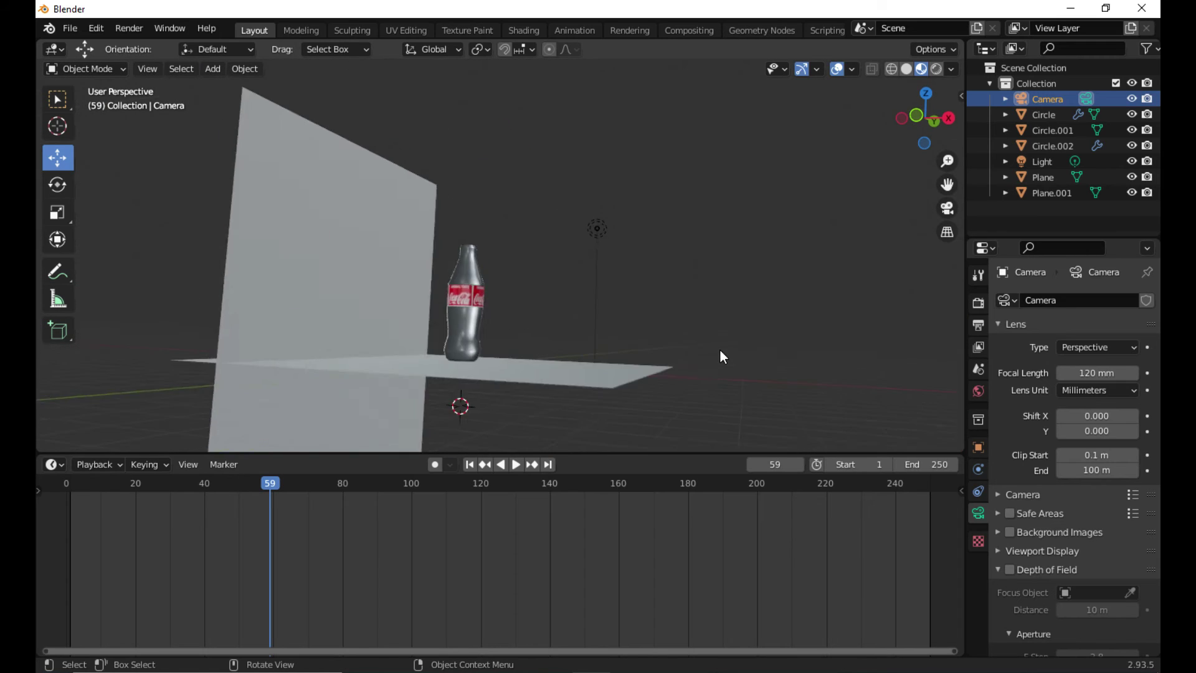
pyautogui.scroll(-4, 719, 348)
pyautogui.press('g')
pyautogui.press('x')
pyautogui.click(941, 243)
pyautogui.moveTo(941, 243); pyautogui.dragTo(786, 339, button='middle')
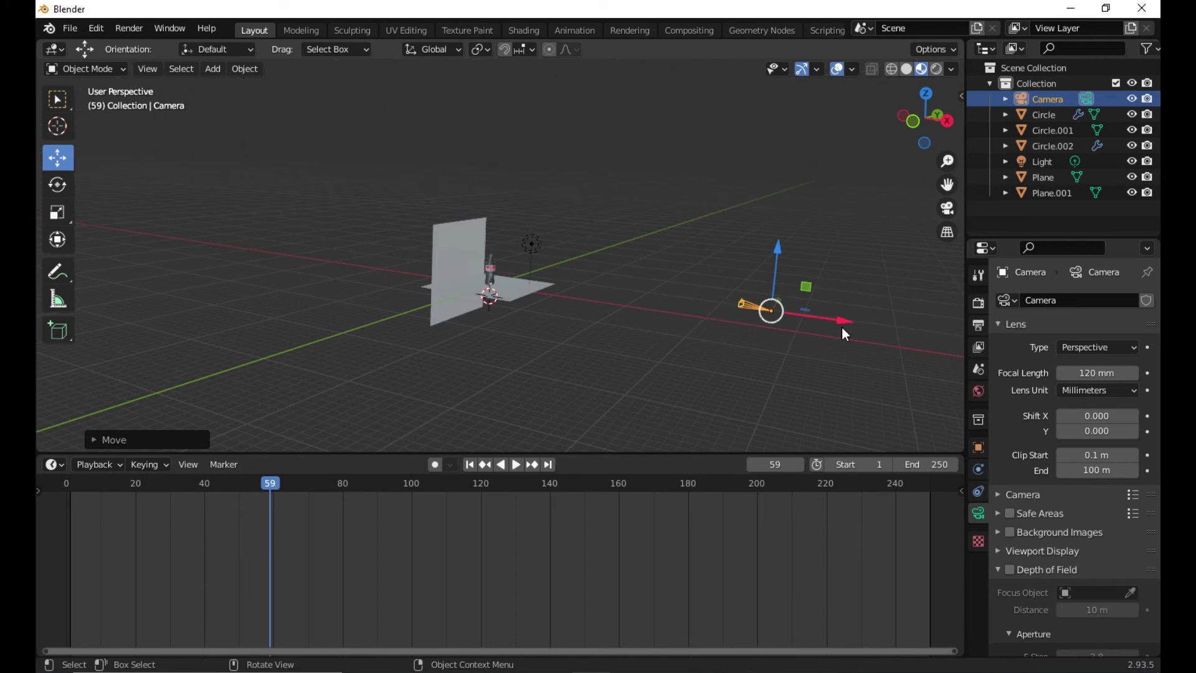
pyautogui.press('KP_0')
pyautogui.scroll(3, 470, 331)
pyautogui.scroll(-3, 478, 331)
# Step: Rotate the camera around its axes to aim it at the bottle, and look through it
pyautogui.moveTo(478, 331); pyautogui.dragTo(487, 345, button='middle')
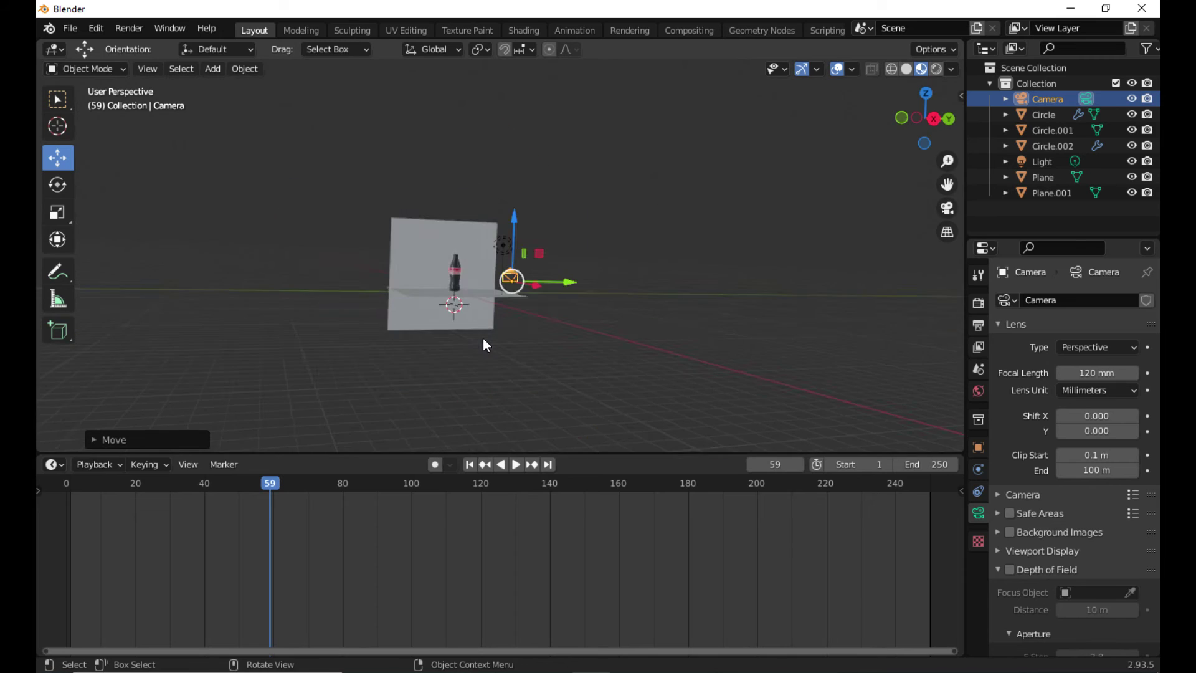
pyautogui.scroll(3, 483, 338)
pyautogui.click(57, 185)
pyautogui.moveTo(574, 409)
pyautogui.mouseDown()
pyautogui.moveTo(536, 408)
pyautogui.moveTo(571, 408)
pyautogui.mouseUp()
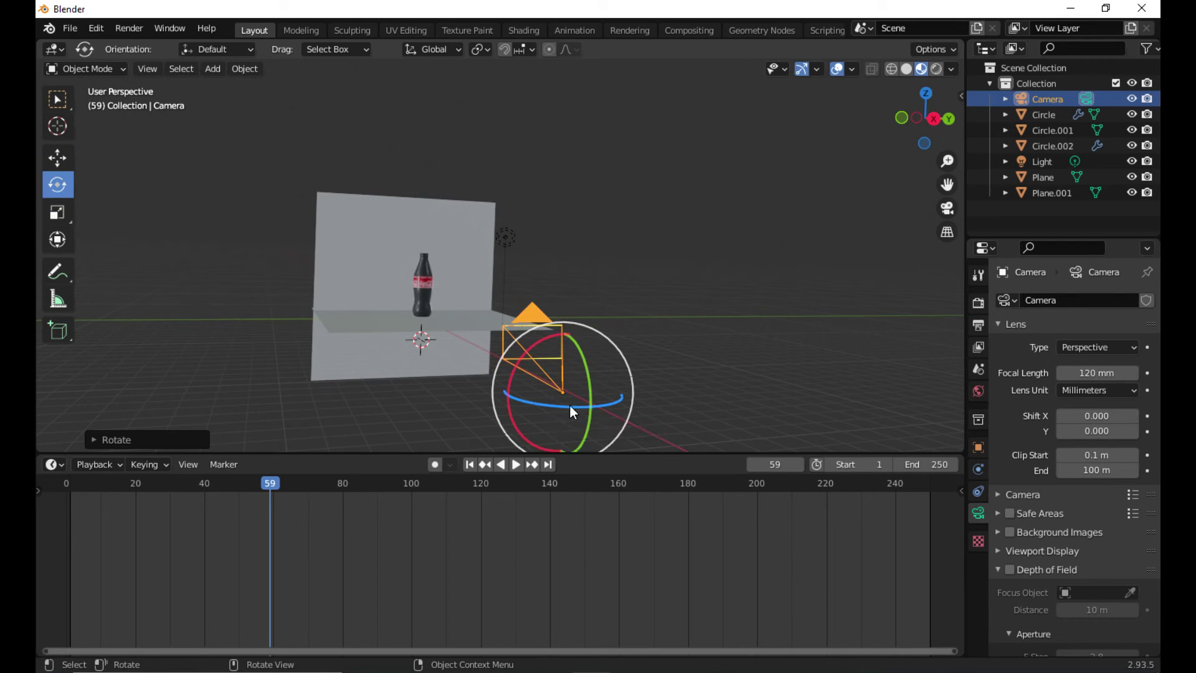
pyautogui.moveTo(573, 411); pyautogui.dragTo(558, 379, button='middle')
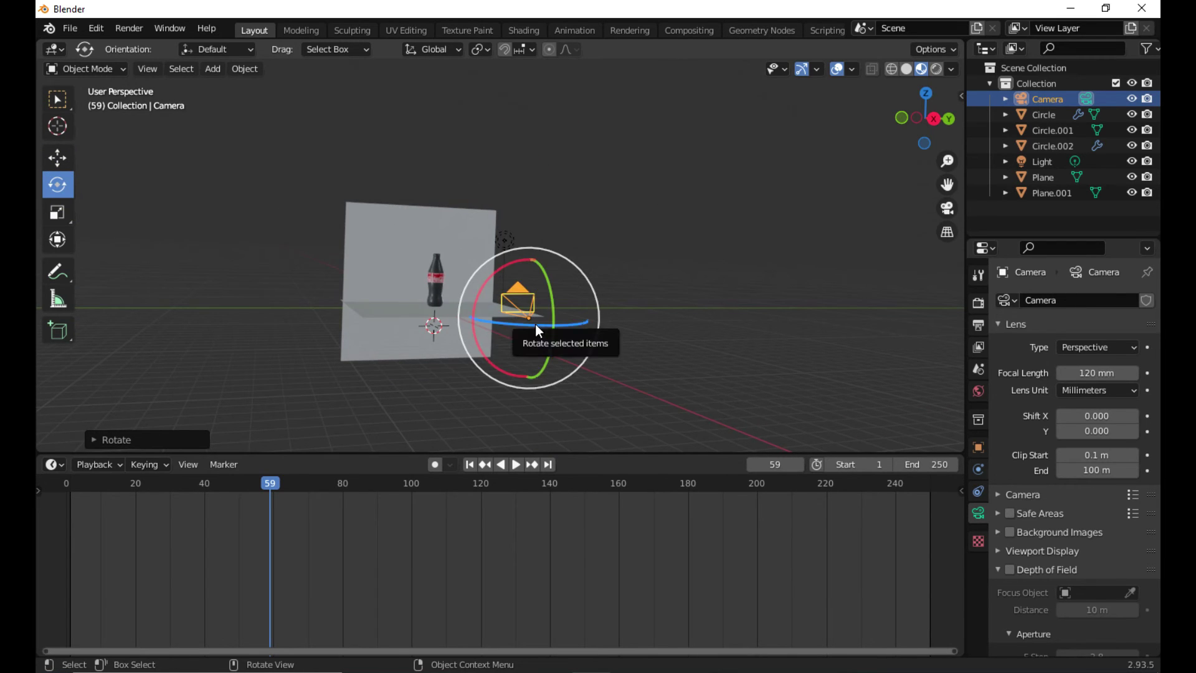
pyautogui.moveTo(539, 330); pyautogui.dragTo(588, 349)
pyautogui.moveTo(472, 277); pyautogui.dragTo(509, 305)
pyautogui.press('KP_0')
# Step: Fine-tune the camera's rotation so the whole bottle fits inside the frame, checking through the camera
pyautogui.moveTo(462, 333); pyautogui.dragTo(517, 280, button='middle')
pyautogui.click(518, 281)
pyautogui.moveTo(543, 278); pyautogui.dragTo(545, 279)
pyautogui.press('KP_0')
pyautogui.scroll(5, 460, 256)
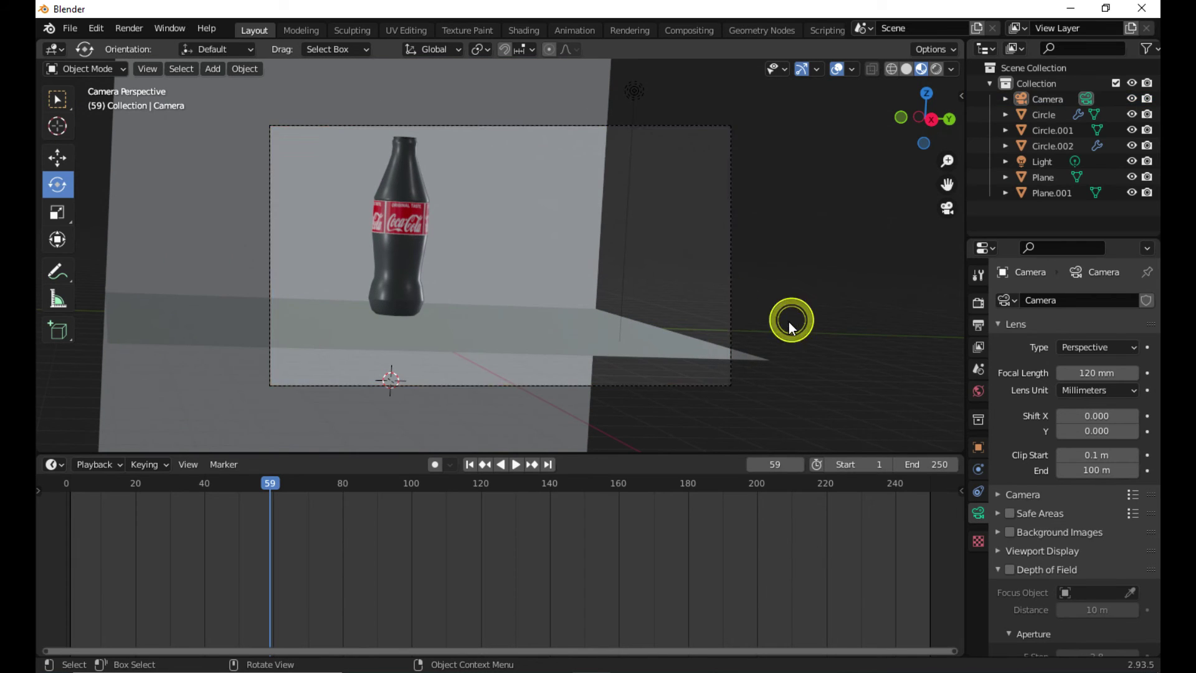
# Step: Try to resize the camera frame around the bottle by its border
pyautogui.click(414, 147)
pyautogui.click(401, 127)
pyautogui.keyDown('shift'); pyautogui.moveTo(401, 127); pyautogui.dragTo(448, 153, button='middle'); pyautogui.keyUp('shift')
pyautogui.rightClick(555, 231)
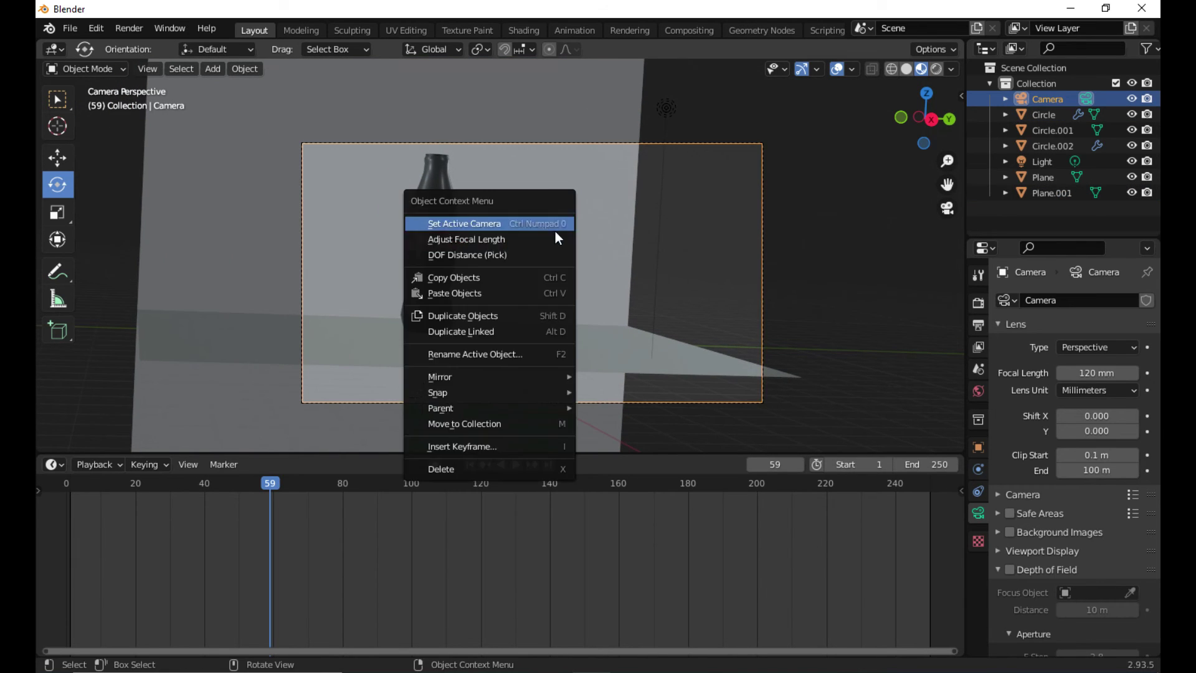
pyautogui.click(704, 260)
pyautogui.click(761, 268)
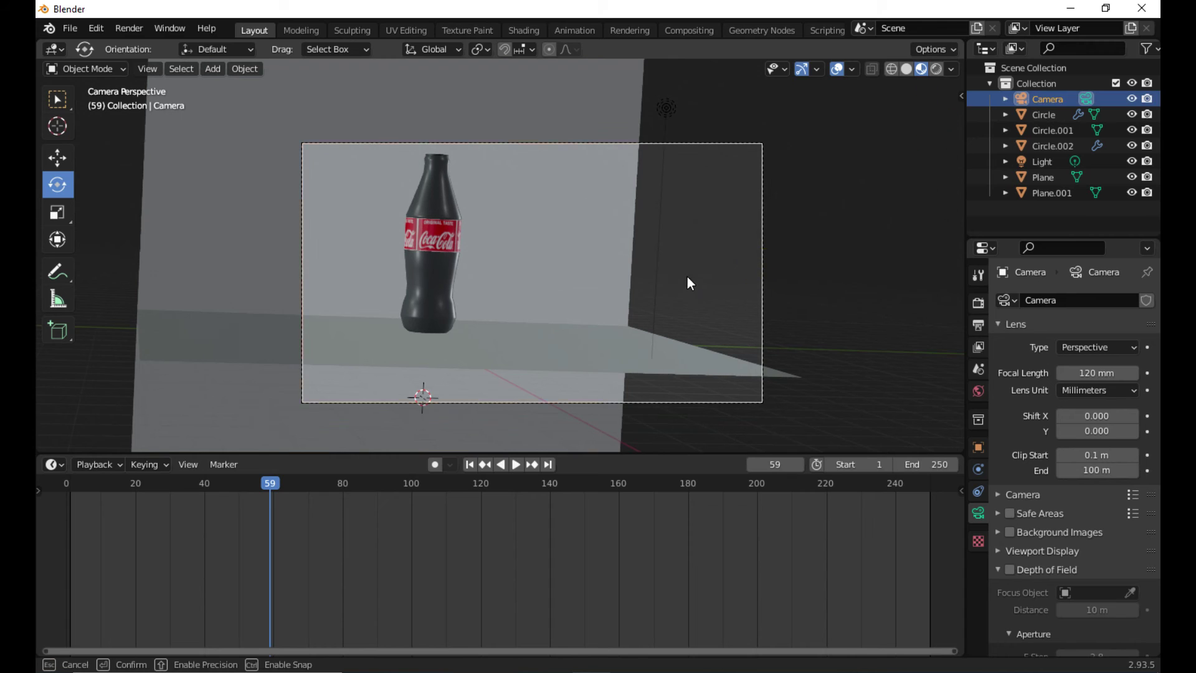
pyautogui.moveTo(510, 141); pyautogui.dragTo(301, 185)
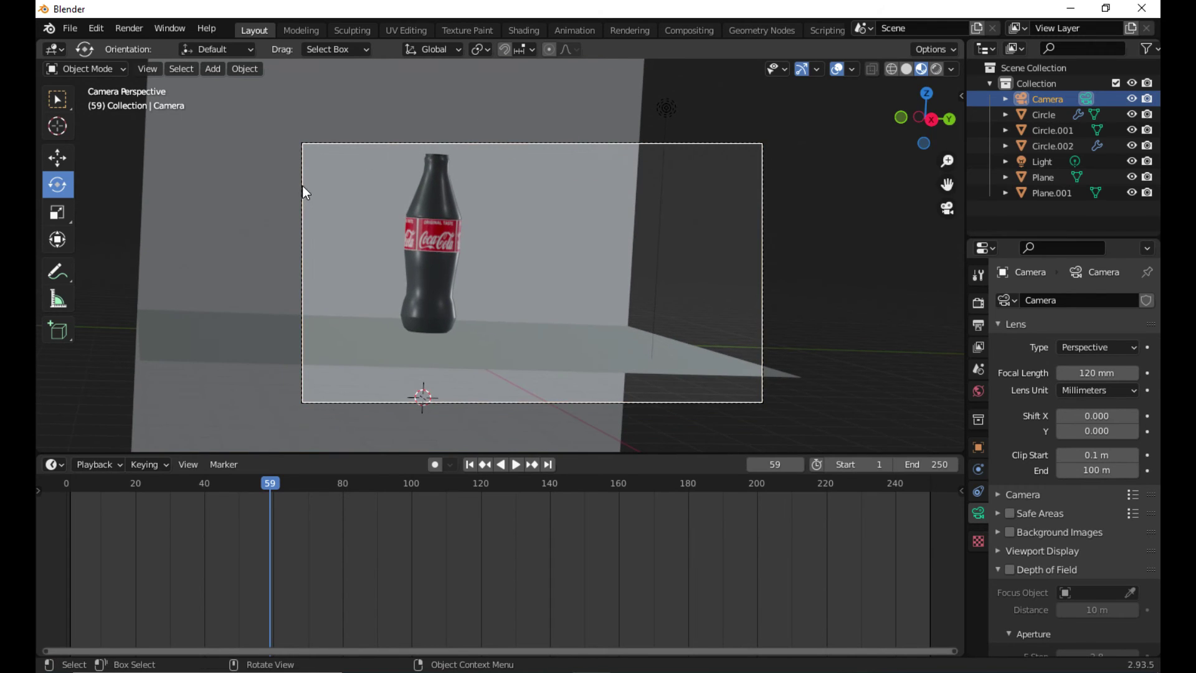
pyautogui.moveTo(492, 165); pyautogui.dragTo(770, 349)
pyautogui.scroll(-3, 770, 349)
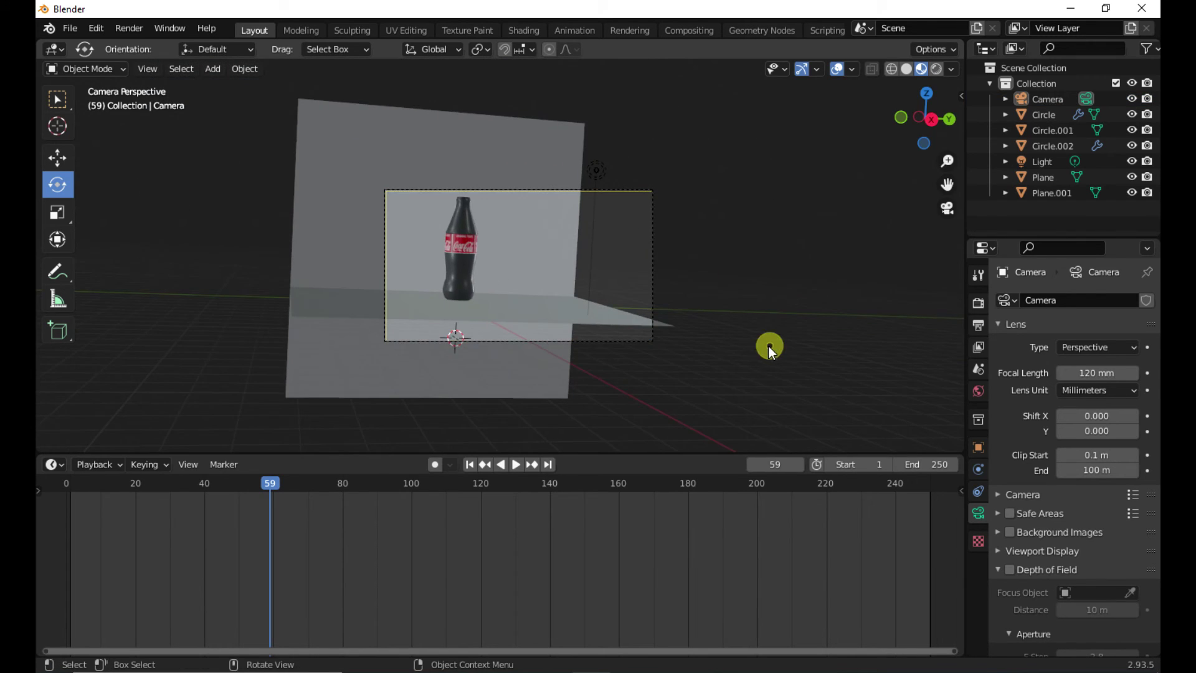
# Step: Leave the camera view, shift the camera sideways in line with the bottle, and rotate it to bring the bottle nearer the frame's centre
pyautogui.moveTo(769, 349); pyautogui.dragTo(566, 358, button='middle')
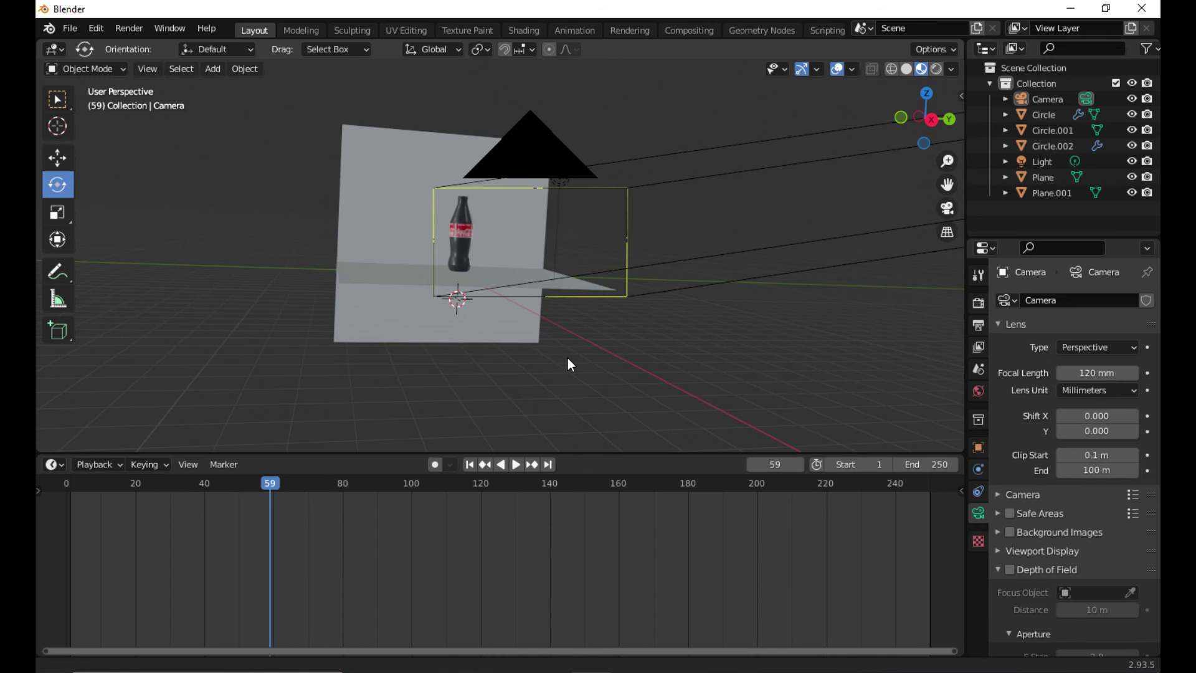
pyautogui.click(57, 158)
pyautogui.click(529, 168)
pyautogui.moveTo(528, 167); pyautogui.dragTo(511, 177)
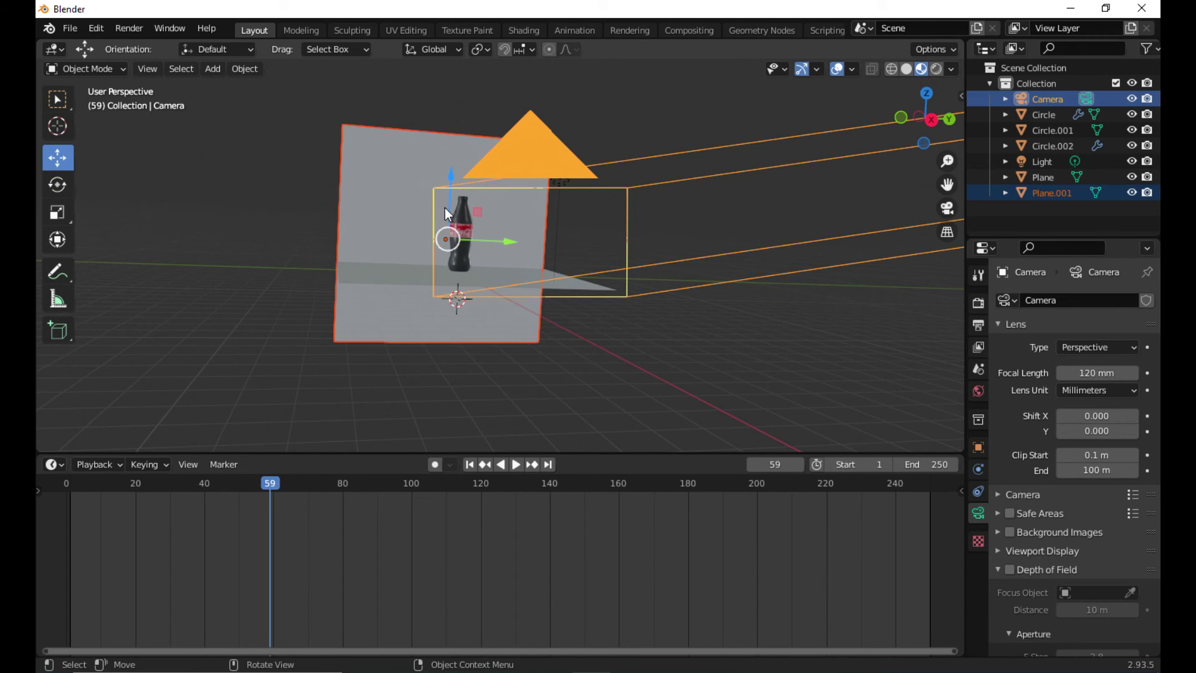
pyautogui.click(574, 130)
pyautogui.scroll(-2, 566, 258)
pyautogui.scroll(2, 525, 269)
pyautogui.scroll(-3, 559, 286)
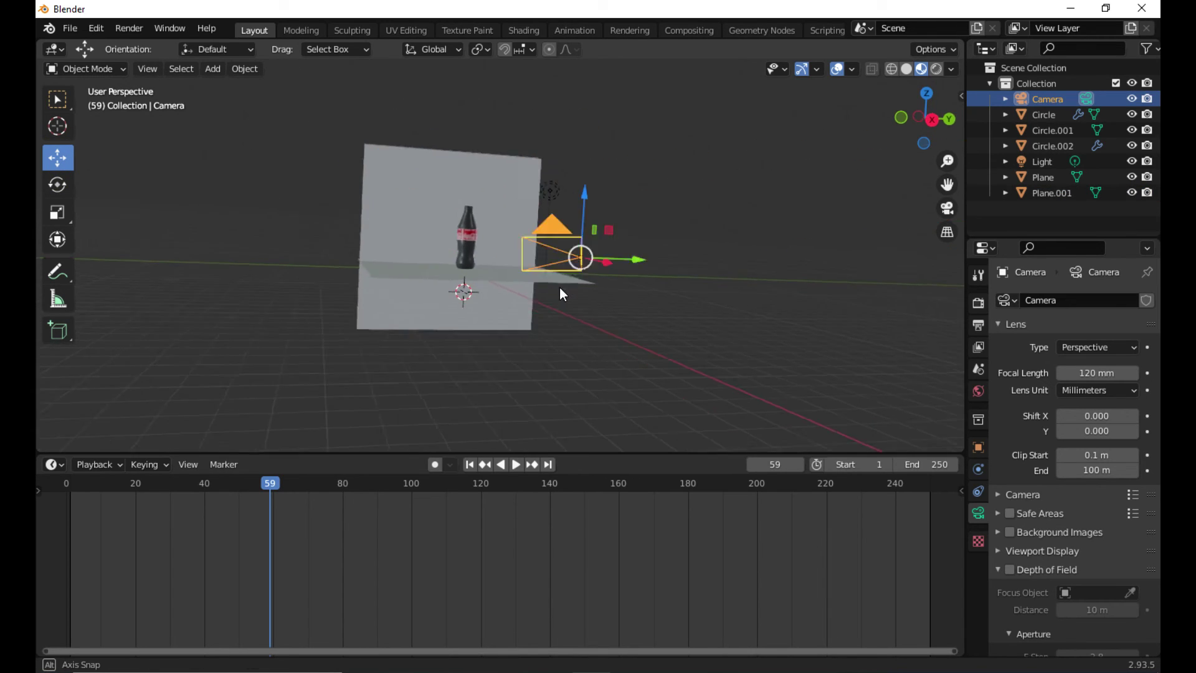
pyautogui.scroll(1, 481, 204)
pyautogui.moveTo(482, 230); pyautogui.dragTo(529, 240)
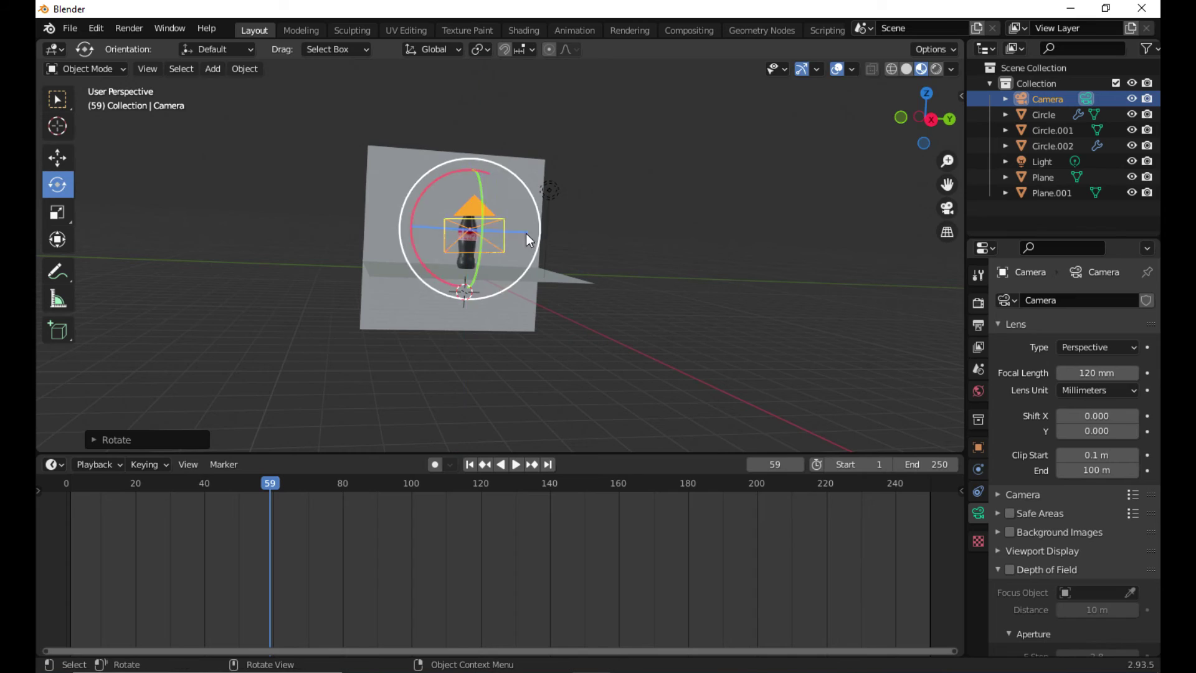
pyautogui.press('KP_0')
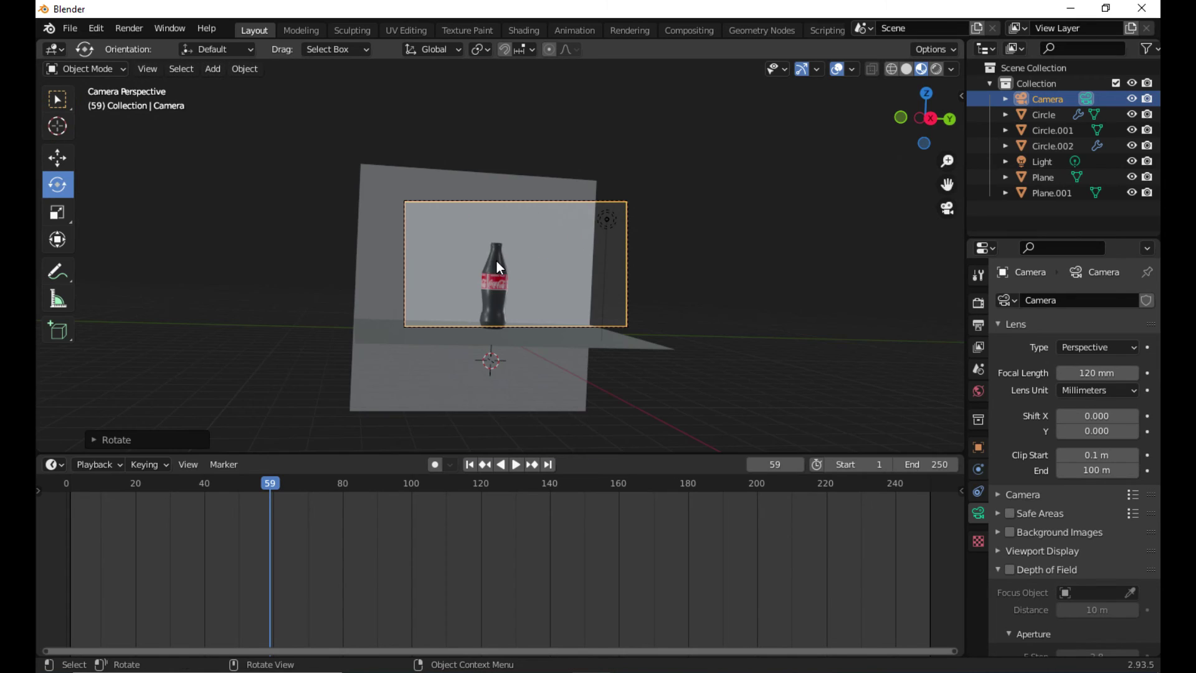
# Step: Switch the viewport to rendered shading and select the camera to check the bottle's framing
pyautogui.click(522, 312)
pyautogui.click(936, 69)
pyautogui.scroll(3, 535, 353)
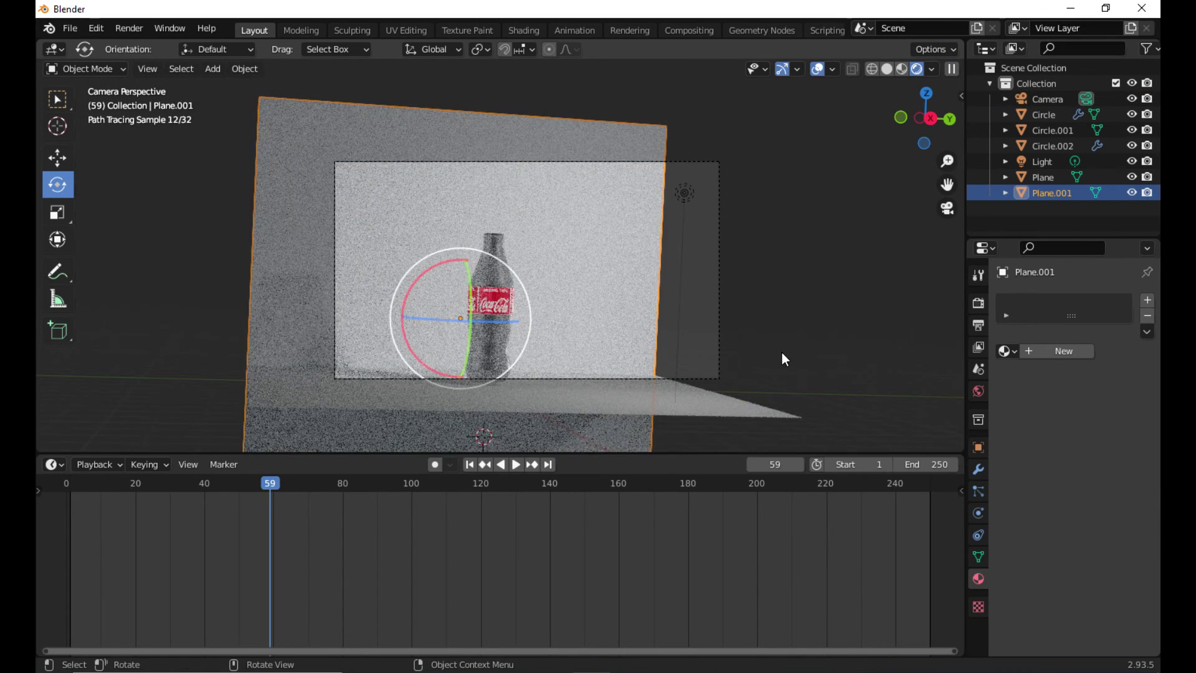
pyautogui.click(719, 199)
pyautogui.scroll(4, 492, 342)
pyautogui.scroll(-3, 492, 343)
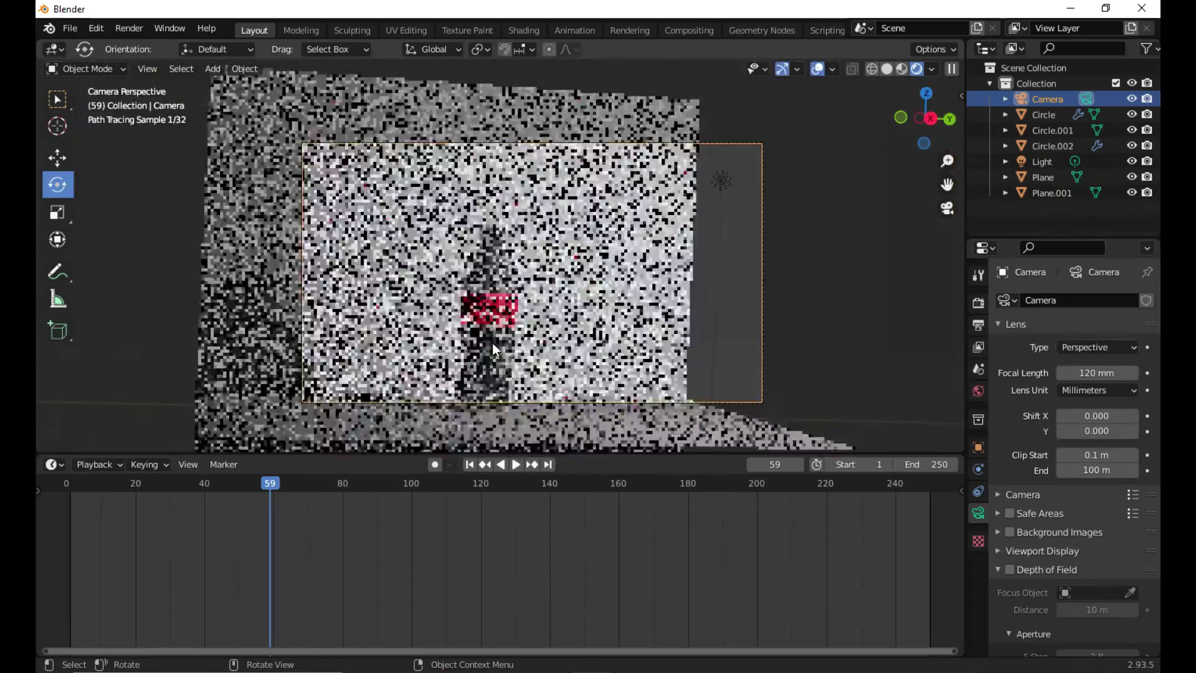
# Step: Move the upright background plane sideways until it fills the camera frame behind the bottle
pyautogui.click(232, 185)
pyautogui.press('g')
pyautogui.click(293, 203)
pyautogui.click(886, 281)
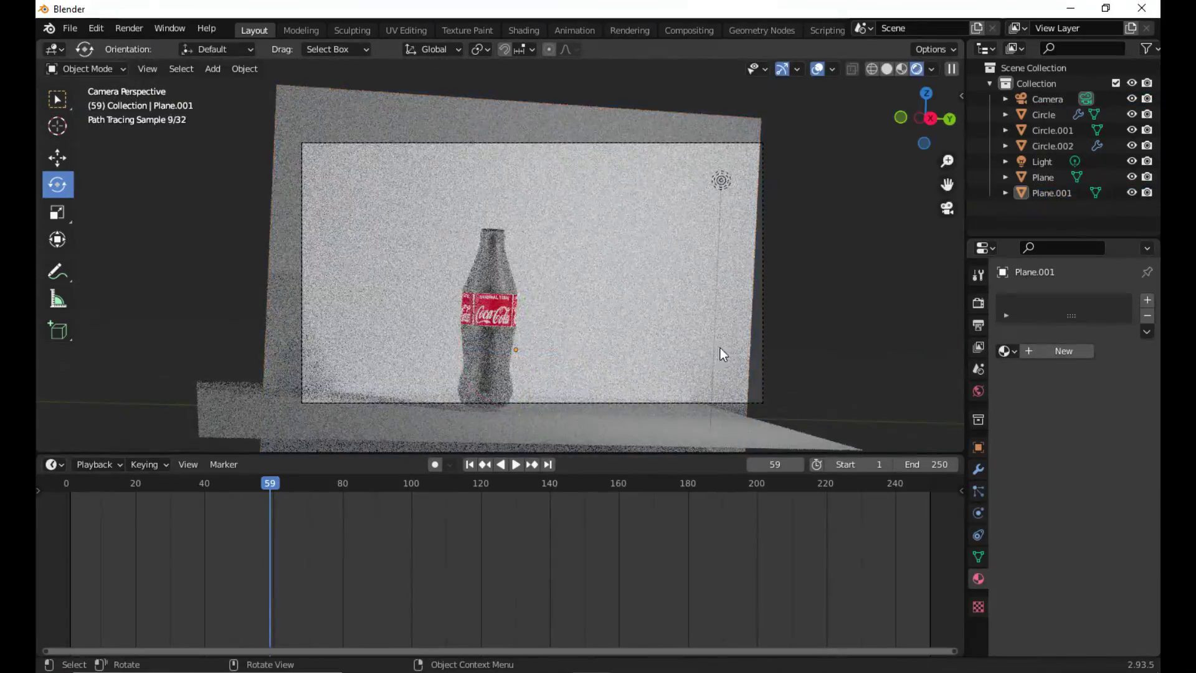
pyautogui.click(281, 239)
pyautogui.click(558, 356)
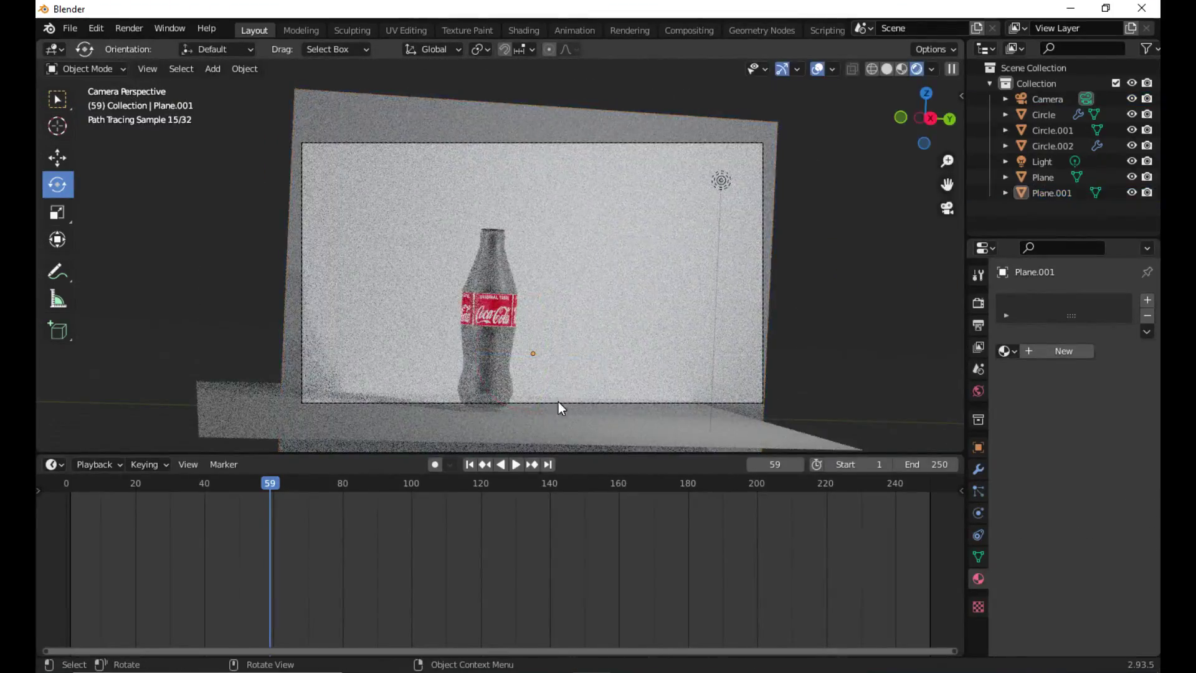
# Step: Select the camera, adjust its aim from outside the camera view, and look through it again
pyautogui.click(558, 403)
pyautogui.scroll(-4, 558, 404)
pyautogui.scroll(-2, 559, 402)
pyautogui.moveTo(516, 315)
pyautogui.mouseDown(button='middle')
pyautogui.moveTo(540, 312)
pyautogui.moveTo(529, 309)
pyautogui.mouseUp(button='middle')
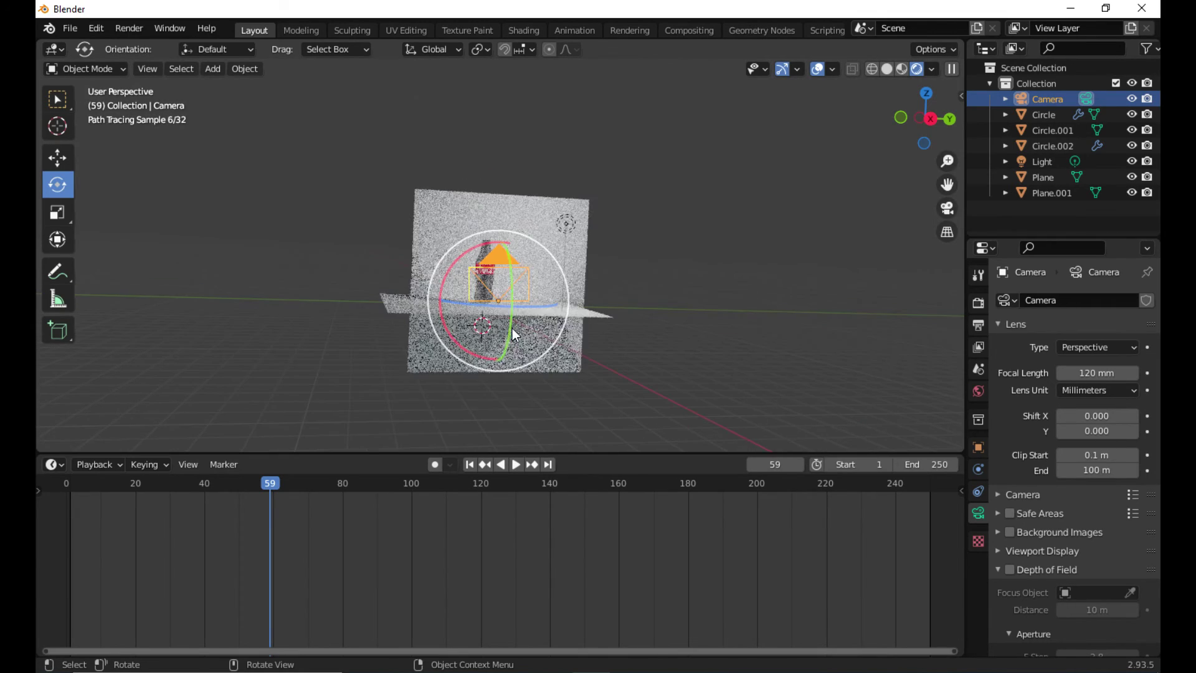
pyautogui.moveTo(510, 322); pyautogui.dragTo(561, 317)
pyautogui.press('KP_0')
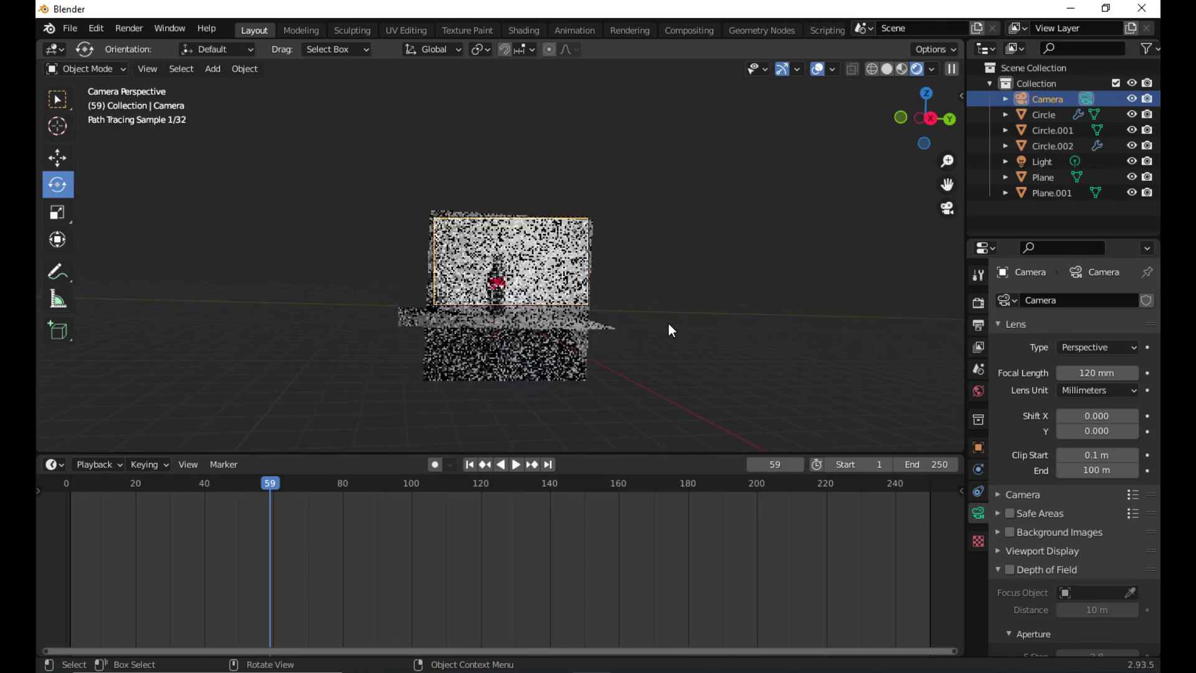
# Step: Tilt the camera downward until the whole bottle and the floor beneath it lie inside the frame
pyautogui.moveTo(667, 329)
pyautogui.mouseDown(button='middle')
pyautogui.moveTo(742, 361)
pyautogui.moveTo(428, 342)
pyautogui.moveTo(496, 331)
pyautogui.moveTo(485, 349)
pyautogui.mouseUp(button='middle')
pyautogui.click(489, 271)
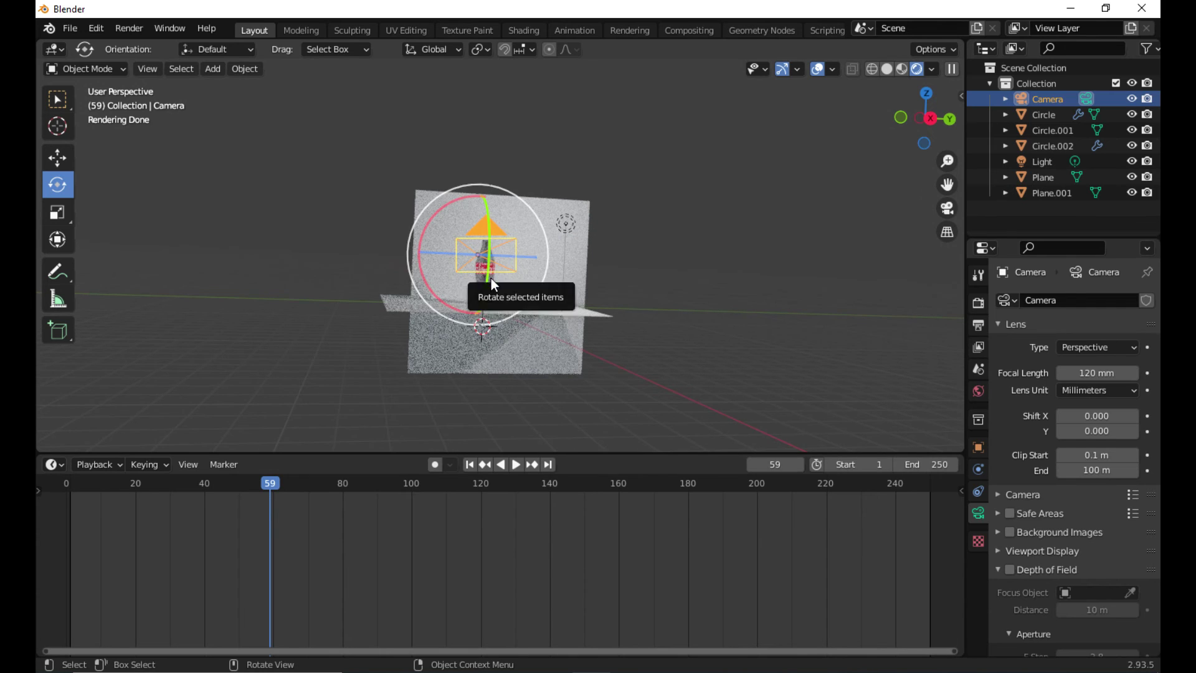
pyautogui.moveTo(488, 269); pyautogui.dragTo(559, 303)
pyautogui.click(489, 271)
pyautogui.click(489, 271)
pyautogui.press('KP_0')
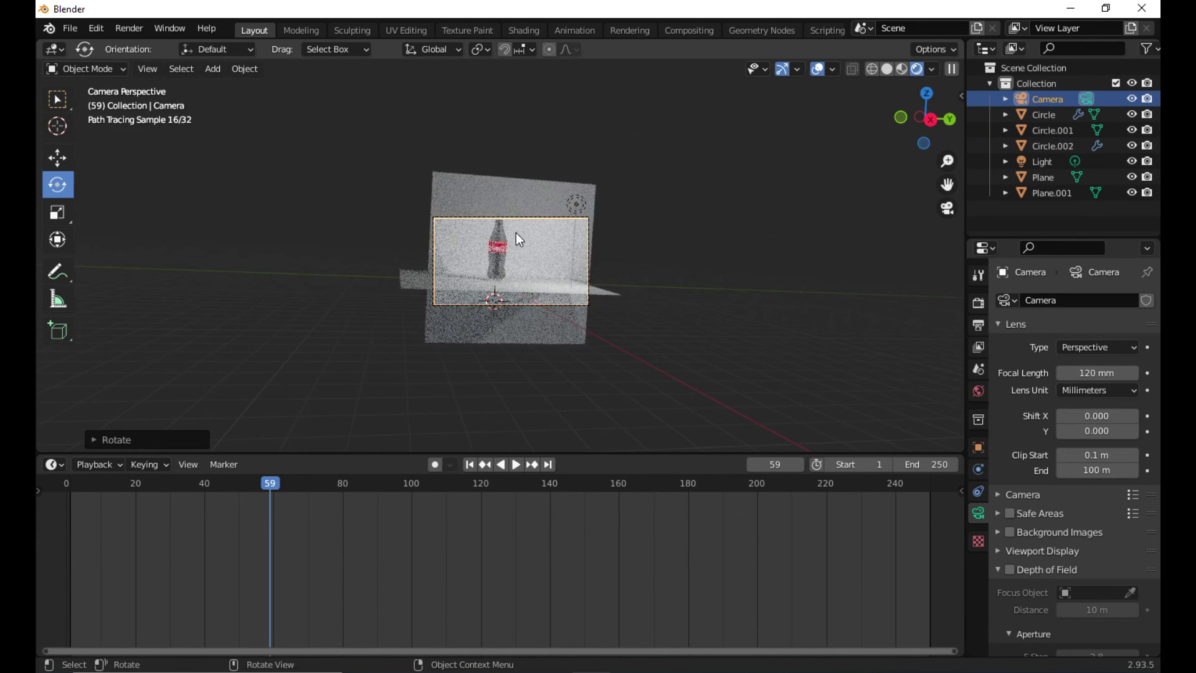
pyautogui.scroll(4, 516, 233)
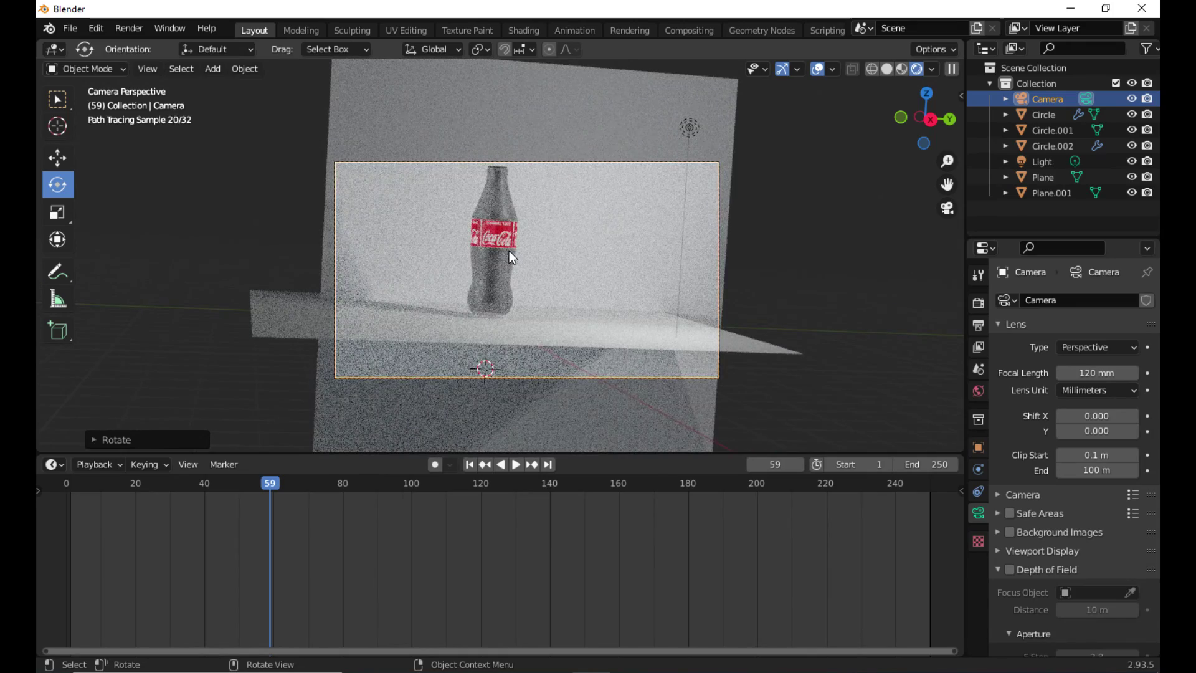
# Step: Select the light and, in front view, move it away from the bottle to just beyond the camera
pyautogui.scroll(-4, 509, 251)
pyautogui.click(591, 195)
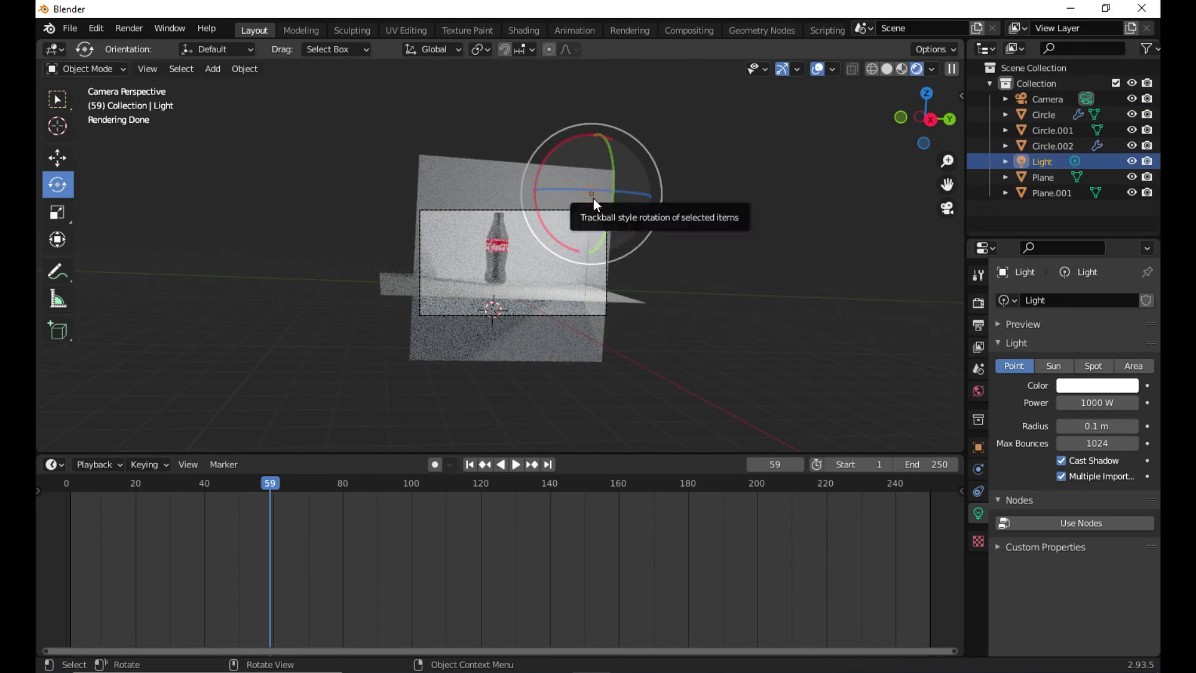
pyautogui.press('w')
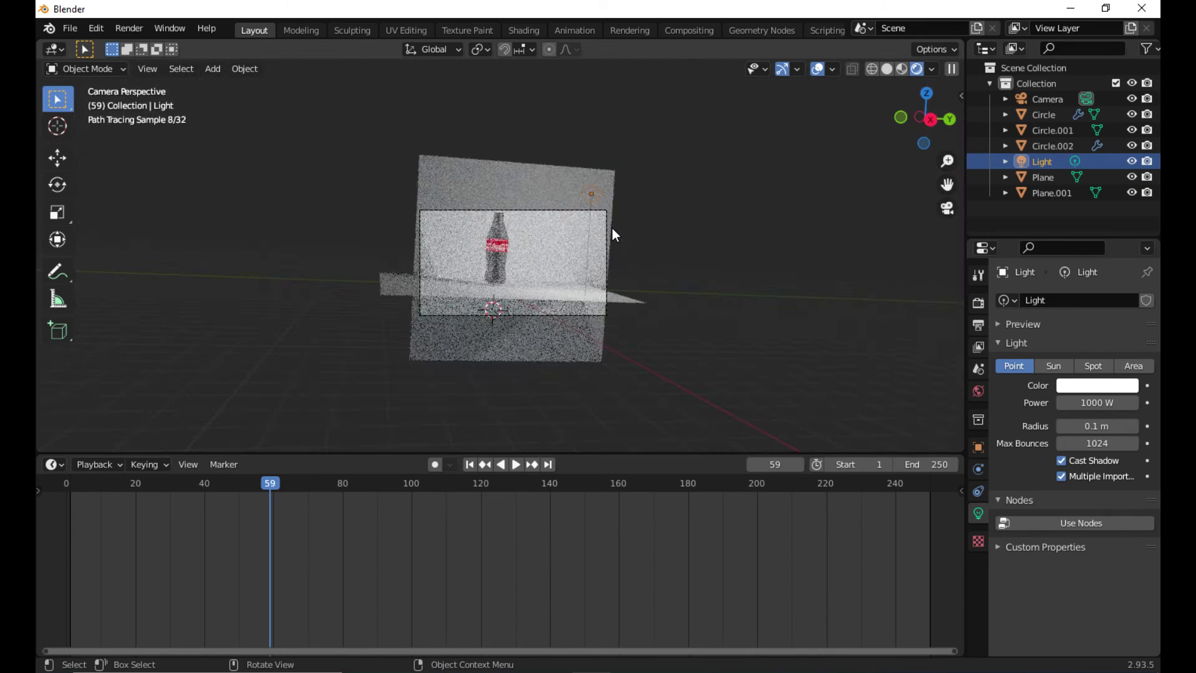
pyautogui.press('KP_1')
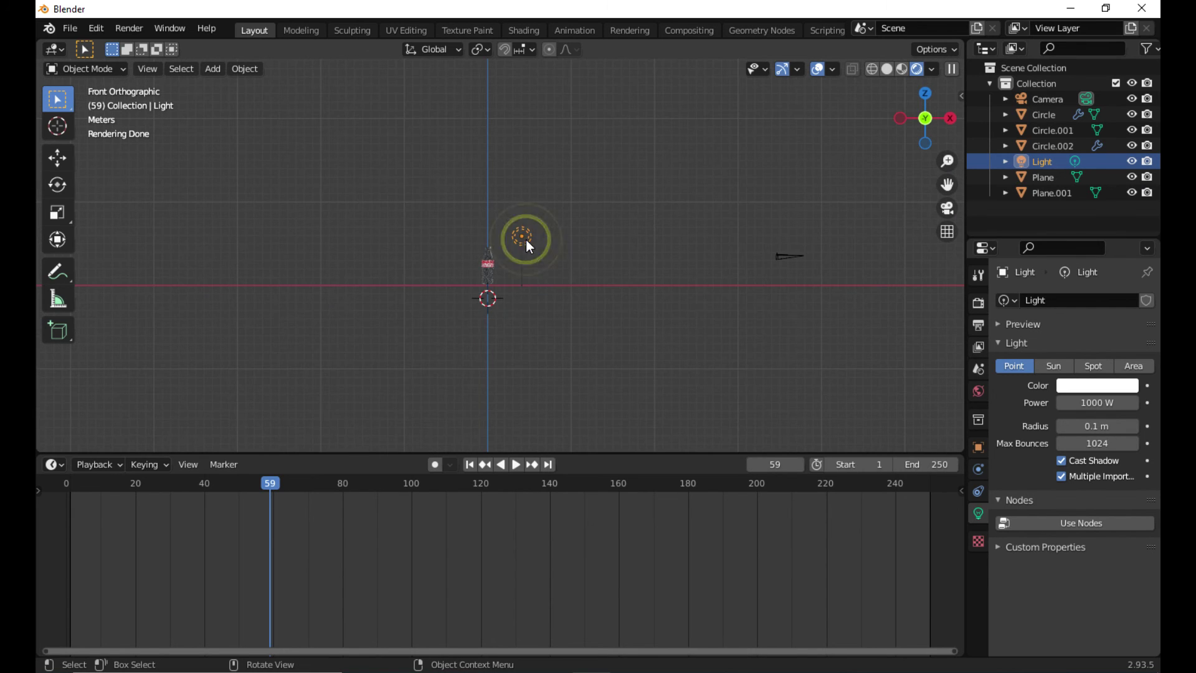
pyautogui.press('g')
pyautogui.click(825, 257)
pyautogui.moveTo(794, 262); pyautogui.dragTo(634, 270, button='middle')
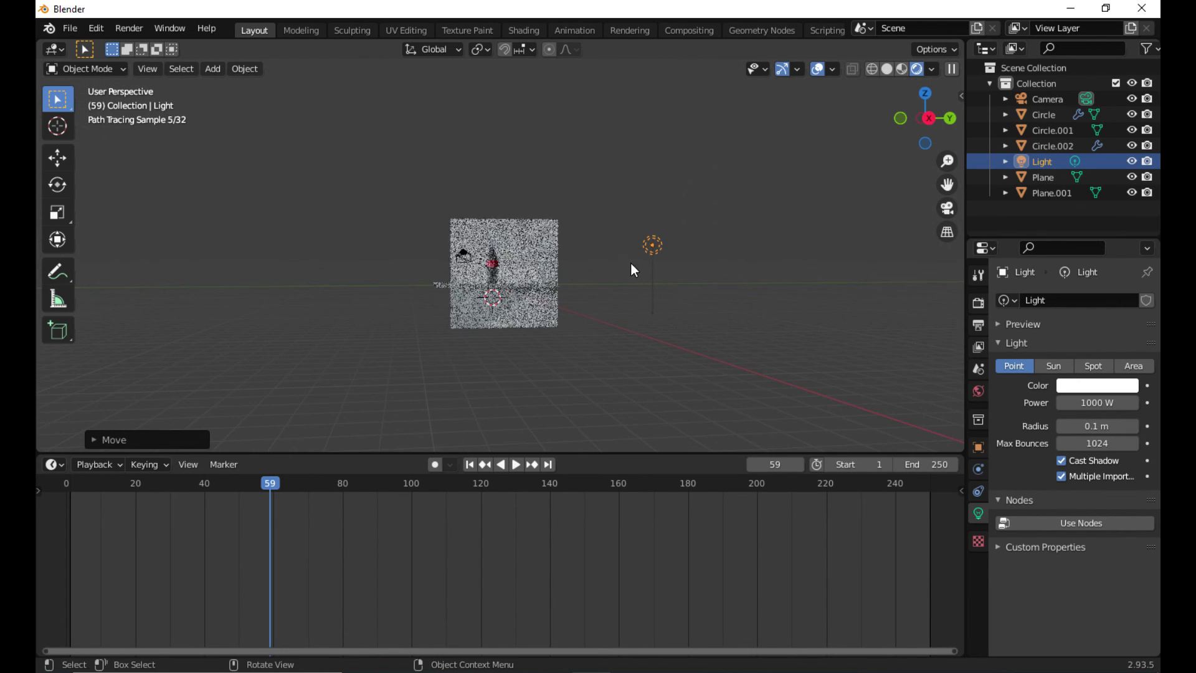
# Step: Move the light across to the bottle's left side, and check the lighting through the camera
pyautogui.press('g')
pyautogui.press('Escape')
pyautogui.moveTo(564, 325); pyautogui.dragTo(602, 333, button='middle')
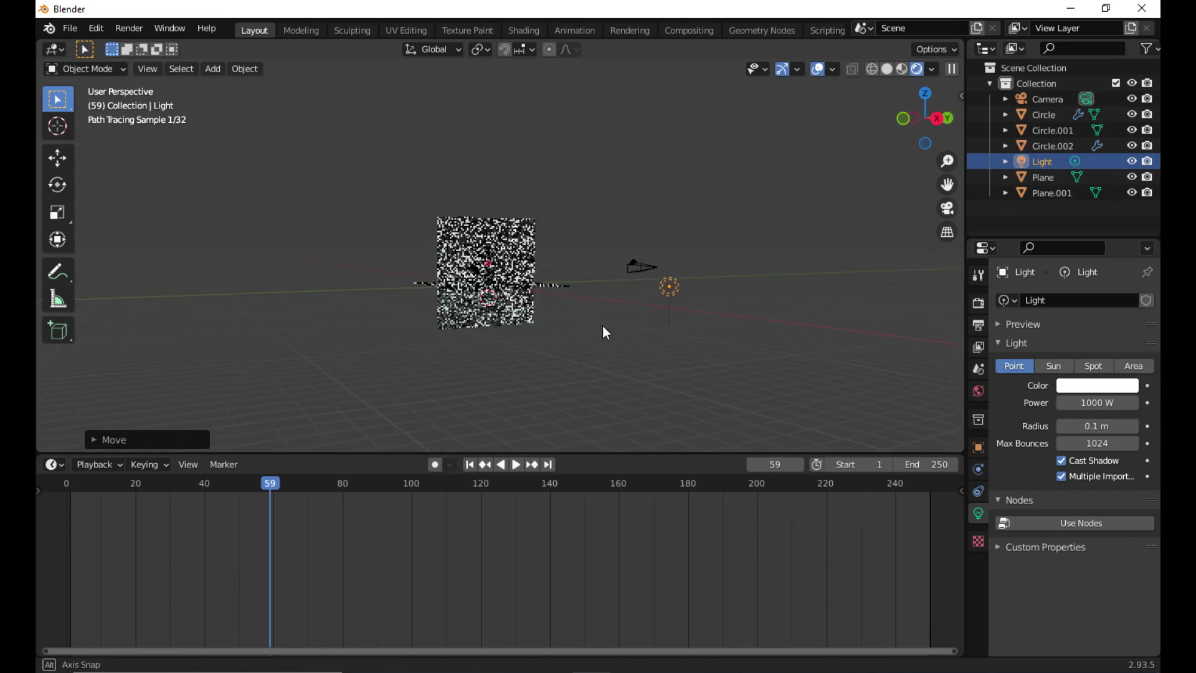
pyautogui.press('g')
pyautogui.click(574, 352)
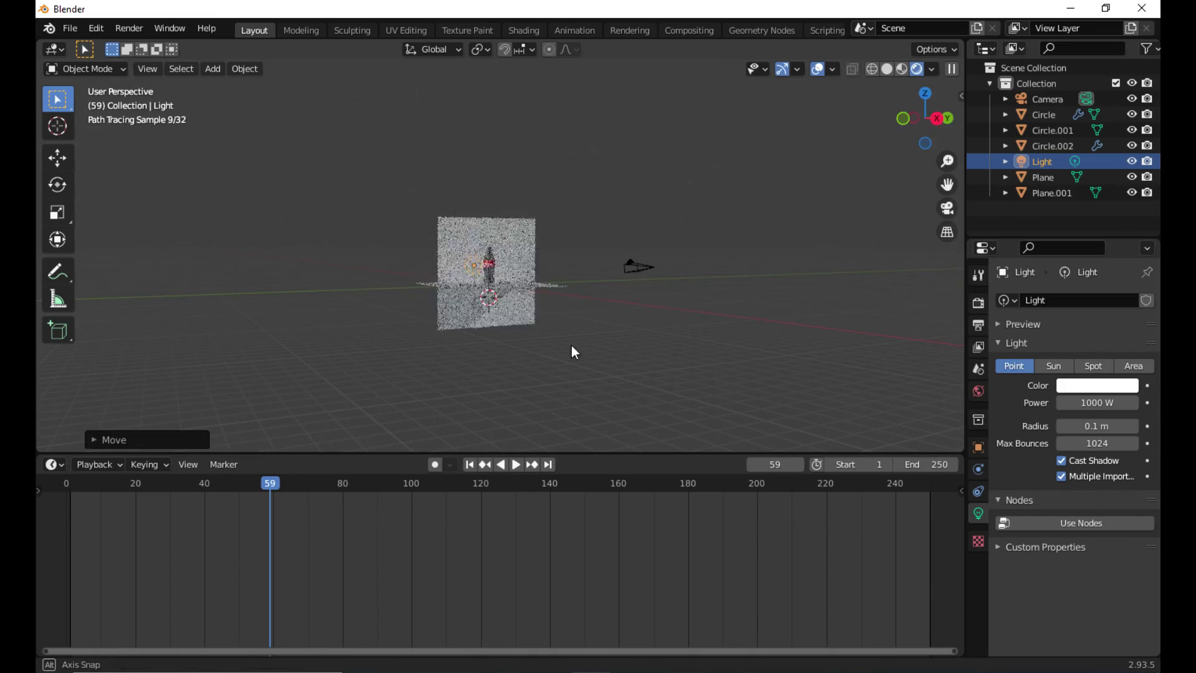
pyautogui.press('KP_0')
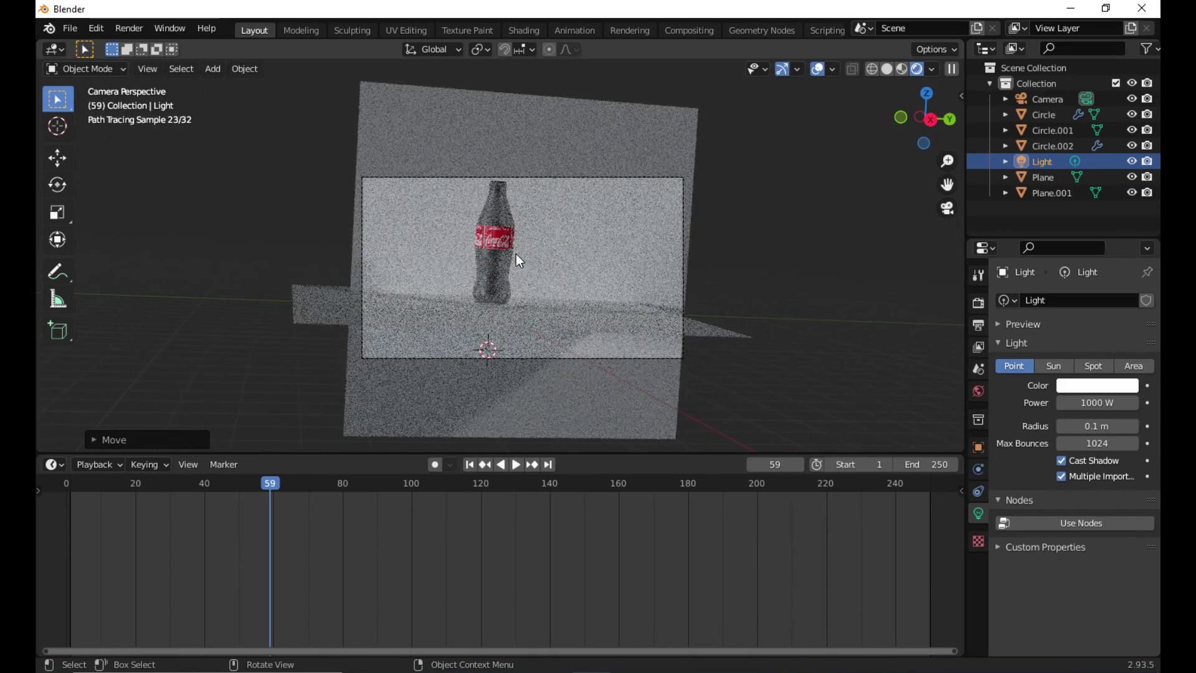
# Step: Render the current frame from the camera and fit the whole rendered bottle in view
pyautogui.press('F12')
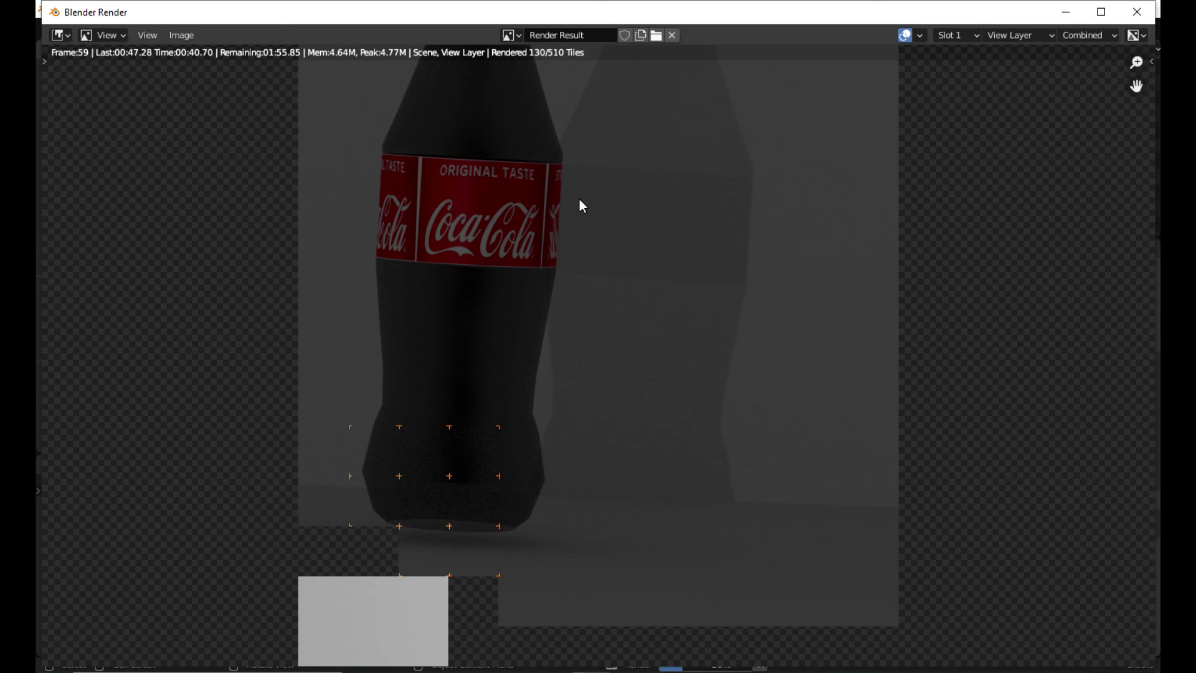
pyautogui.scroll(-4, 535, 235)
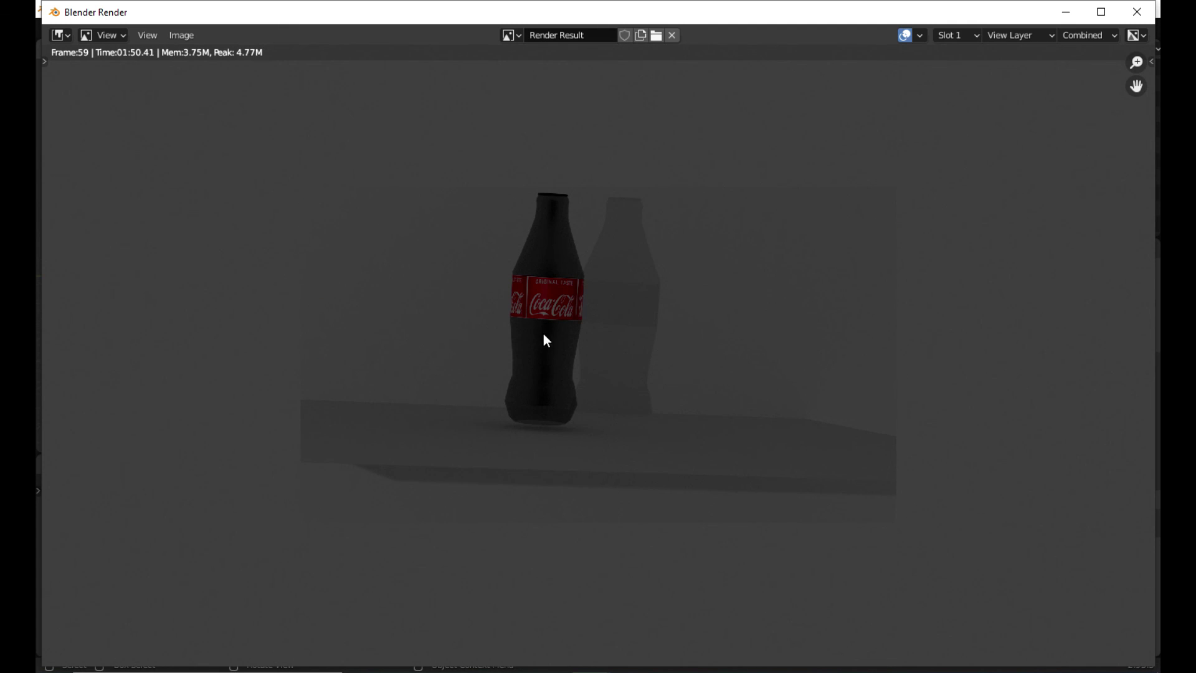
# Step: Save the rendered image as untitled.png in PNG format in the gfg folder inside Downloads
pyautogui.click(145, 36)
pyautogui.moveTo(168, 37)
pyautogui.click(211, 144)
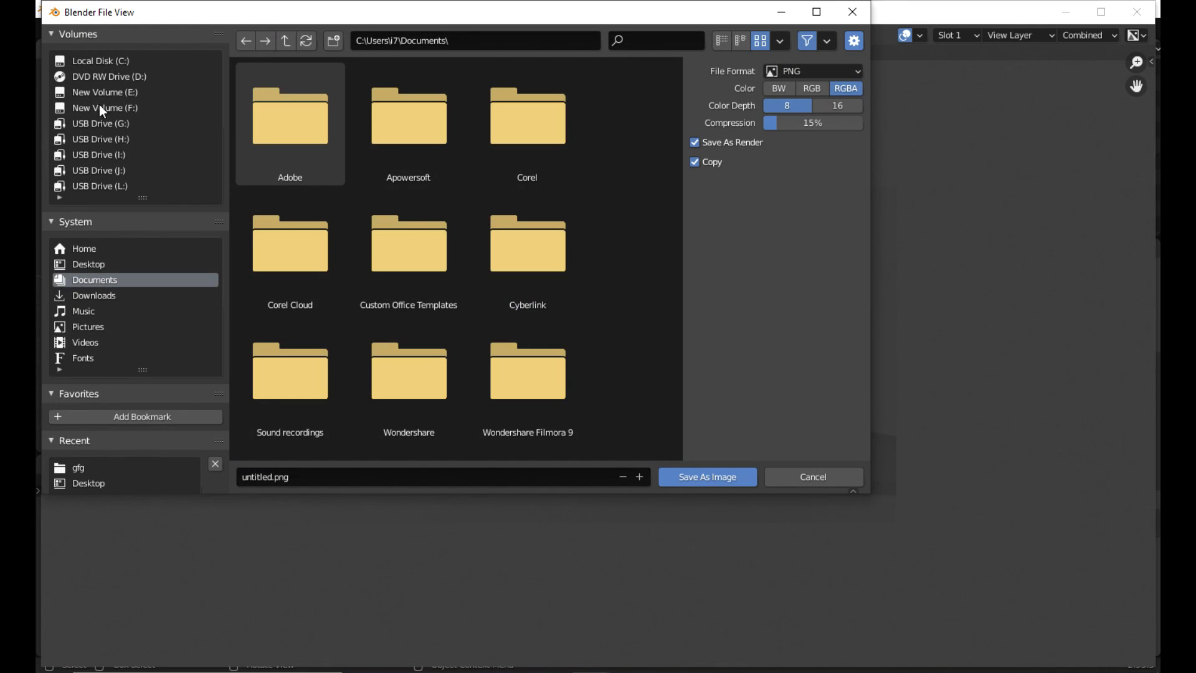
pyautogui.click(94, 295)
pyautogui.doubleClick(528, 271)
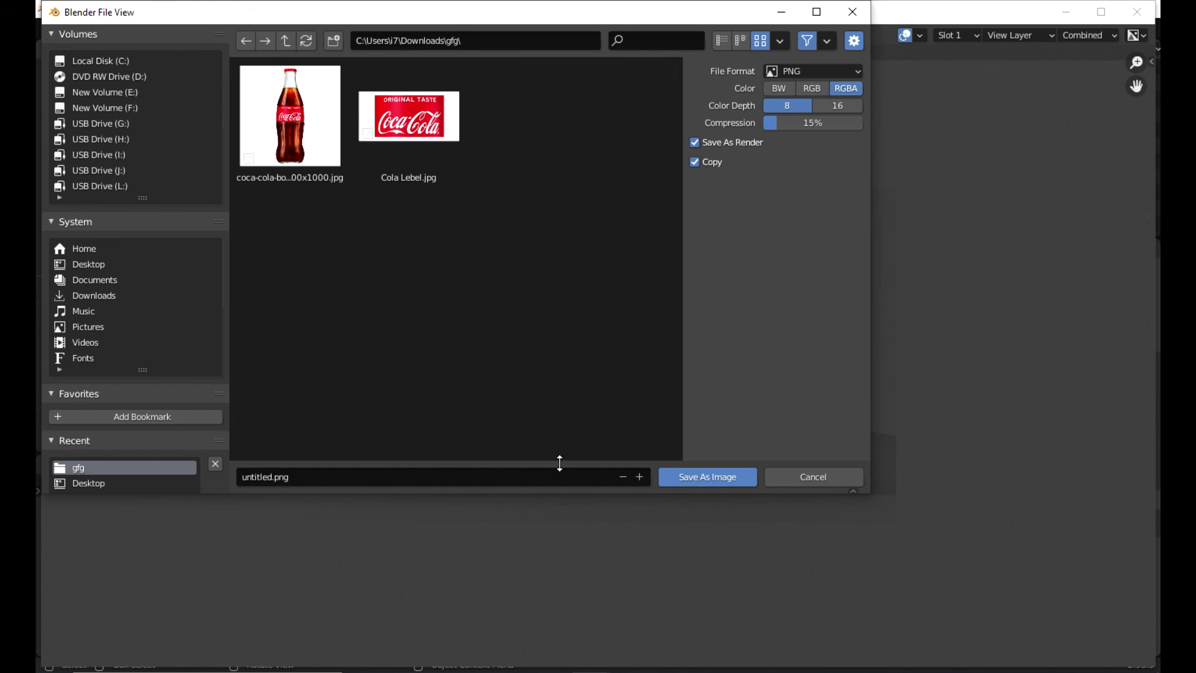
pyautogui.click(681, 481)
# Step: Switch to File Explorer, open the saved untitled image from the gfg folder, and inspect the rendered bottle
pyautogui.click(435, 664)
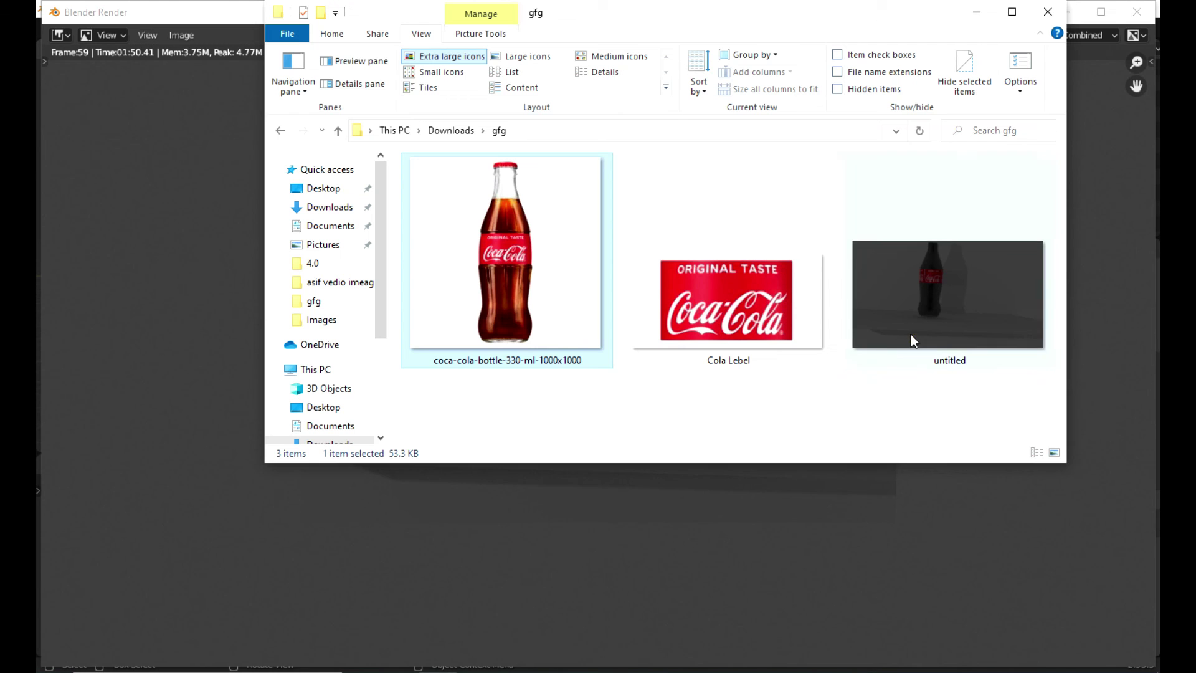
pyautogui.doubleClick(912, 340)
pyautogui.scroll(3, 520, 320)
pyautogui.scroll(-4, 552, 241)
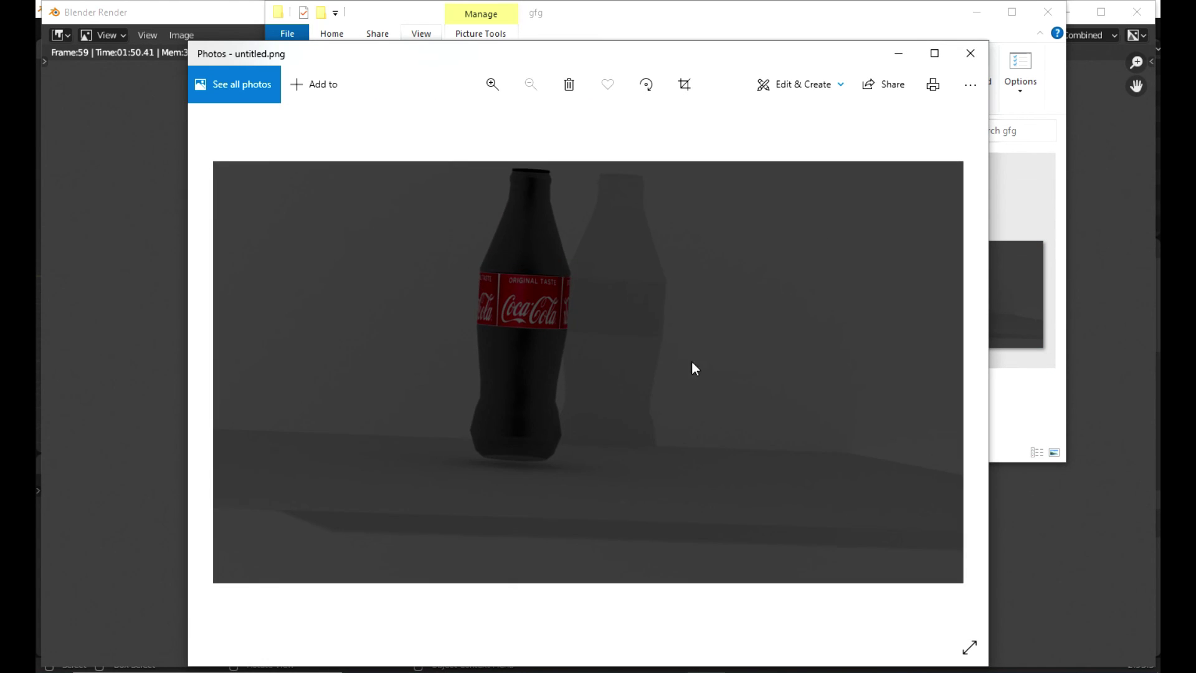
# Step: Open Notepad and write "Thanks for Watching" and, after blank lines, "It is video Only purpose for basic concept"
pyautogui.press('super+r')
pyautogui.write('notepad')
pyautogui.press('Return')
pyautogui.write('Thanks')
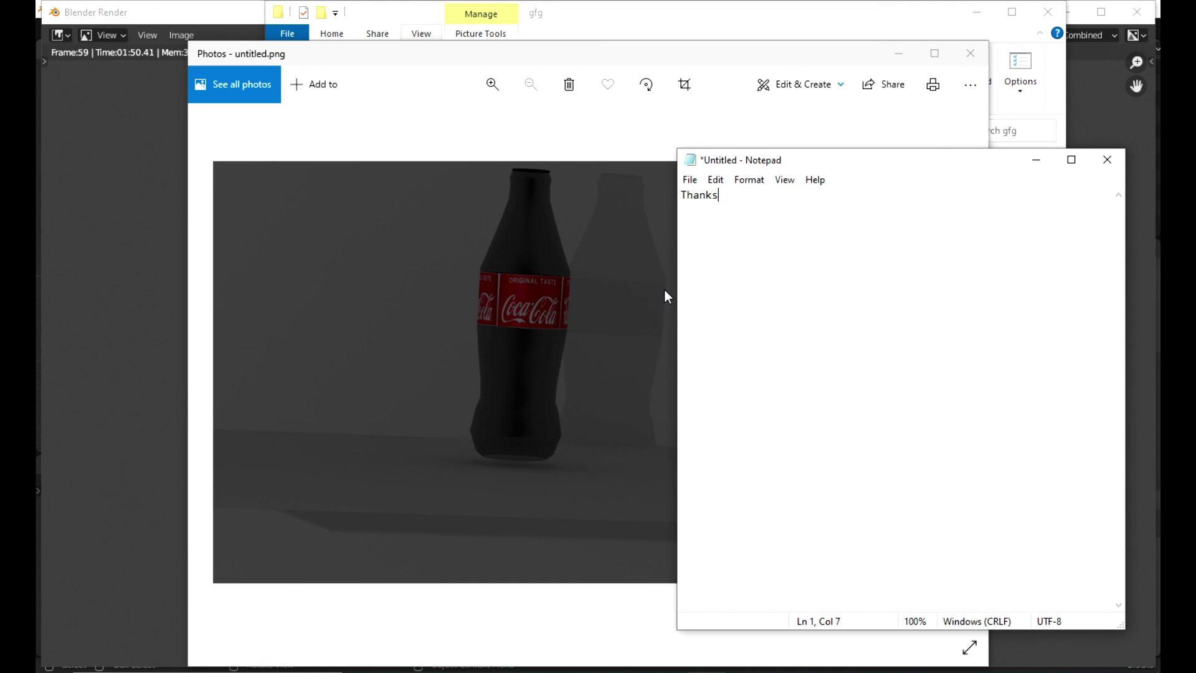
pyautogui.write(' for Watching')
pyautogui.press('Return')
pyautogui.press('Return')
pyautogui.press('Return')
pyautogui.write('It is vide')
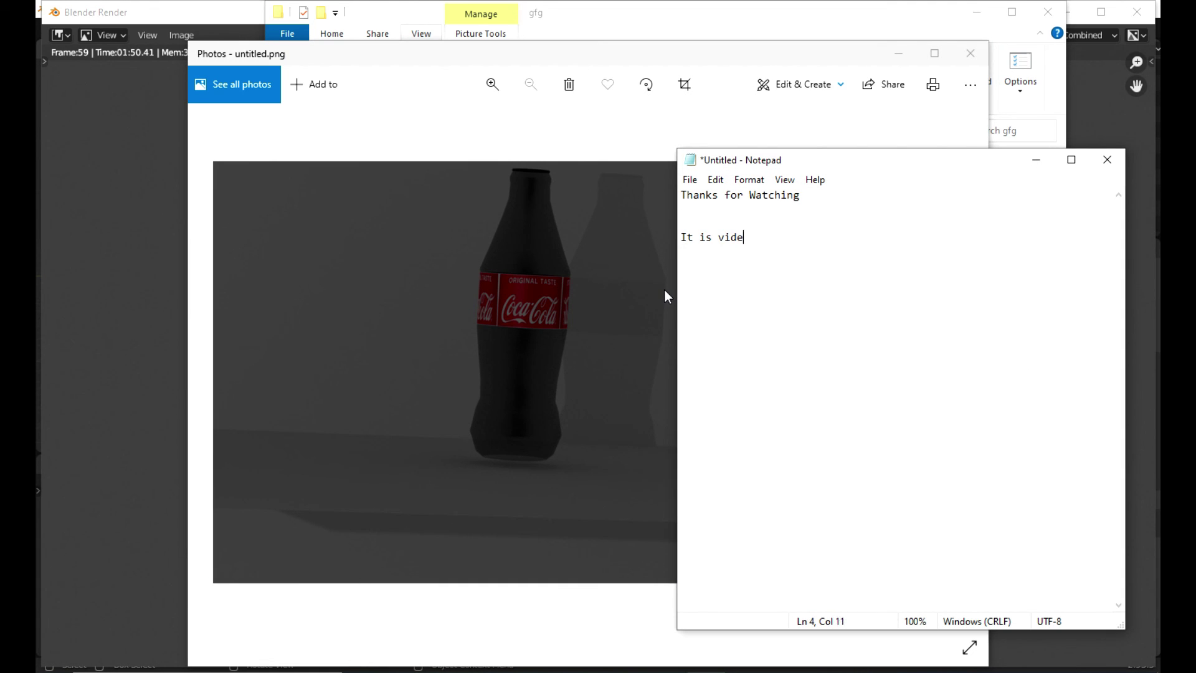
pyautogui.write('o Only purpose for basic concept')
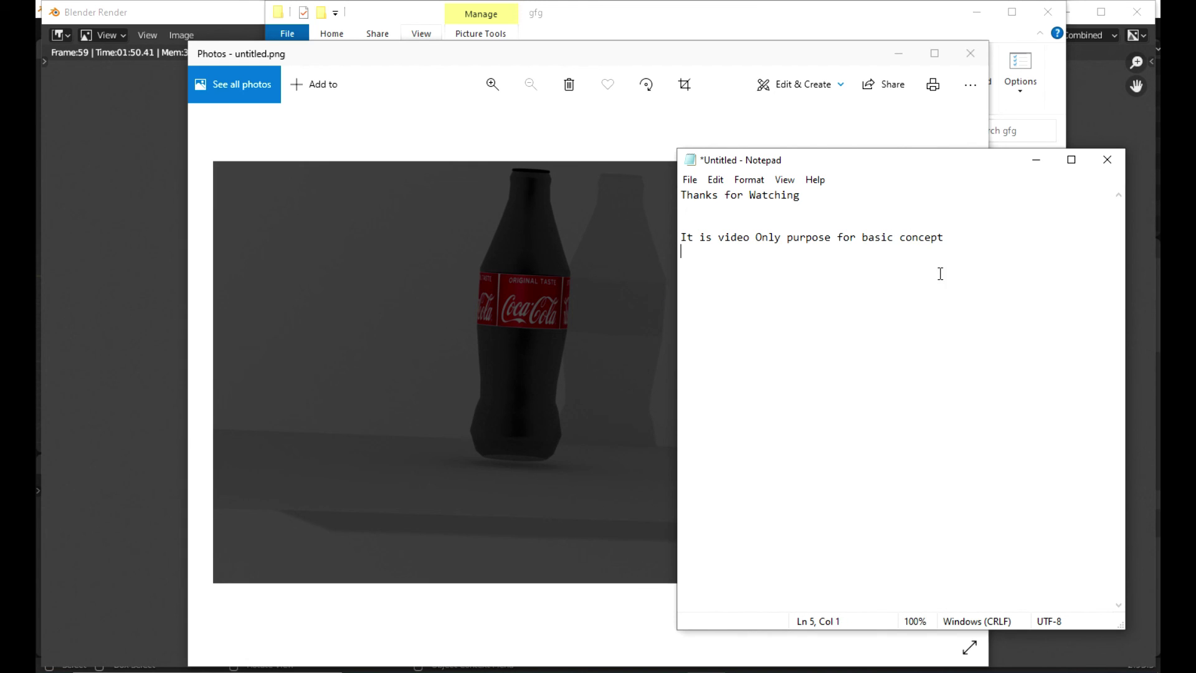
# Step: Close Notepad without saving the note, and close the opened render image in Photos
pyautogui.click(1107, 160)
pyautogui.click(621, 342)
pyautogui.hotkey('alt', 'F4')
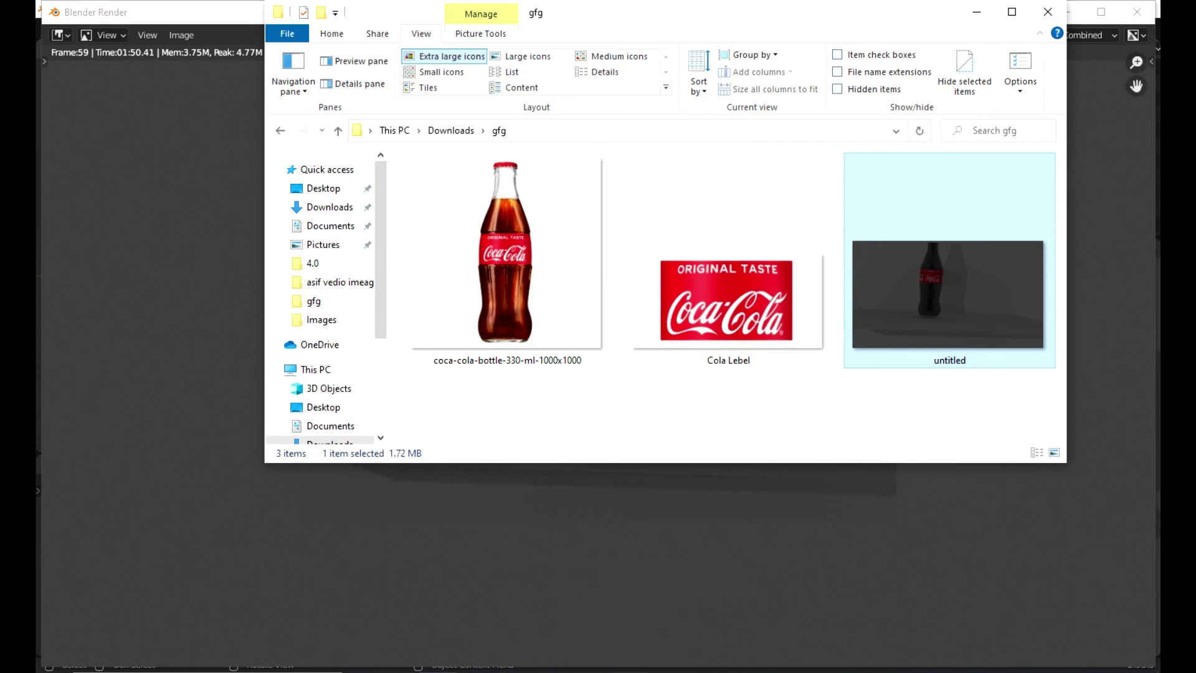